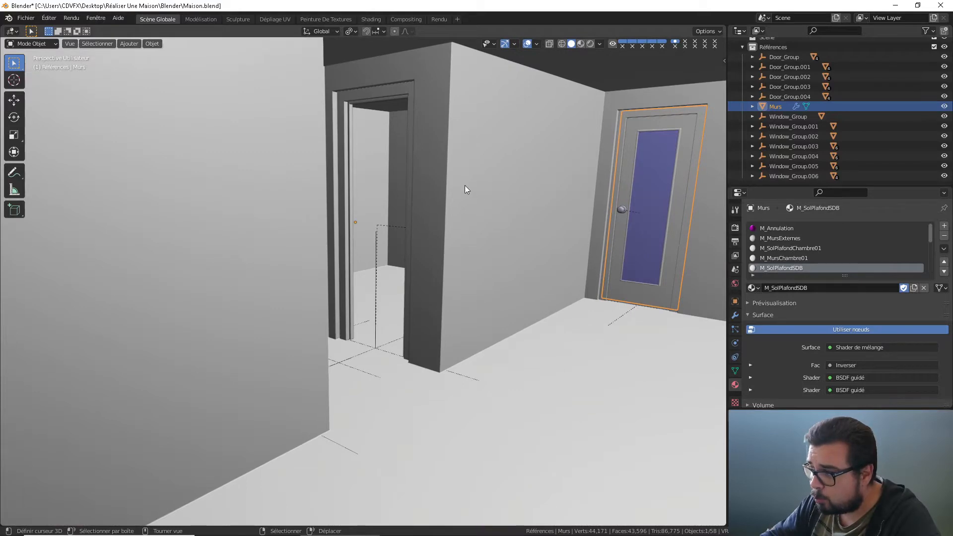
- Put the Murs object into Edit Mode and deselect all of its geometry
{"action": "left_click", "coordinate": [465, 186]}
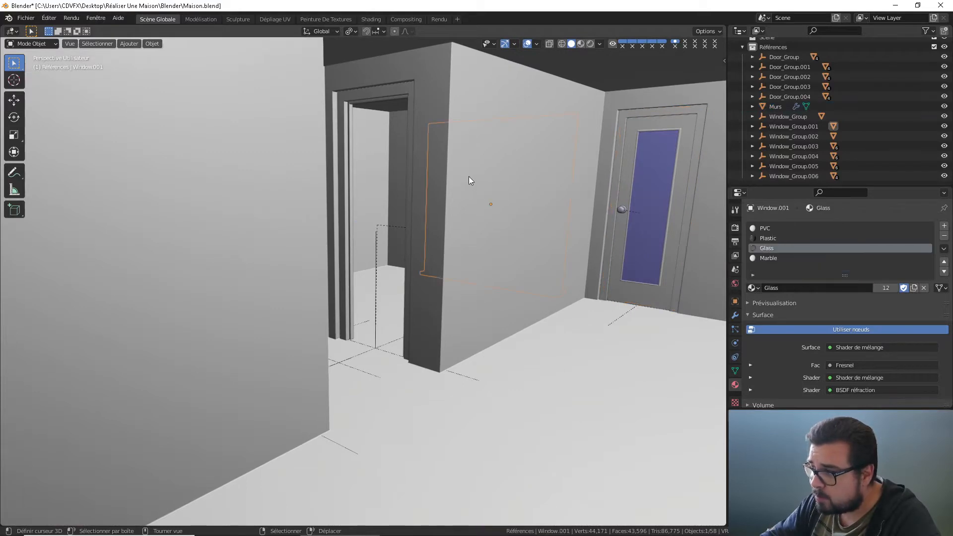
{"action": "left_click", "coordinate": [783, 108]}
{"action": "middle_click_drag", "start_coordinate": [516, 228], "coordinate": [417, 248]}
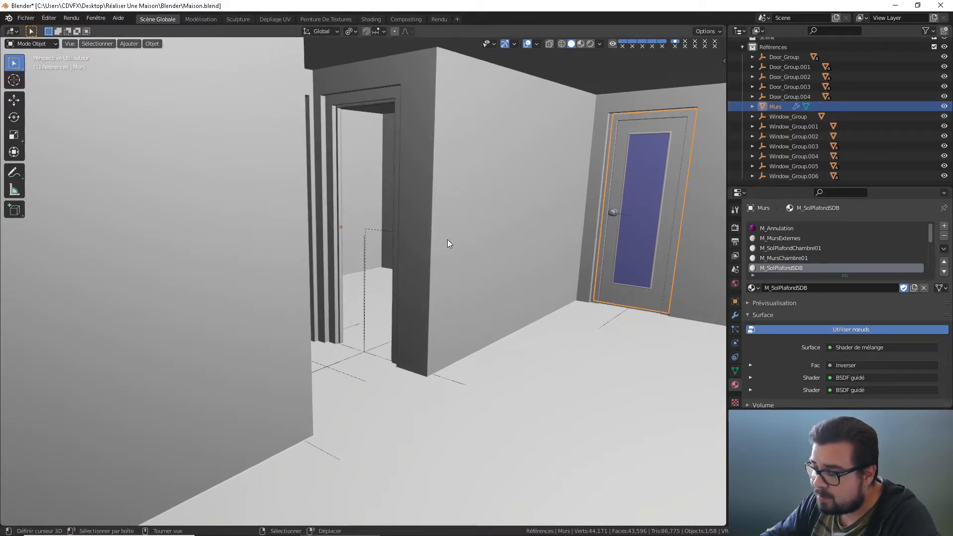
{"action": "key", "text": "Tab"}
{"action": "key", "text": "a"}
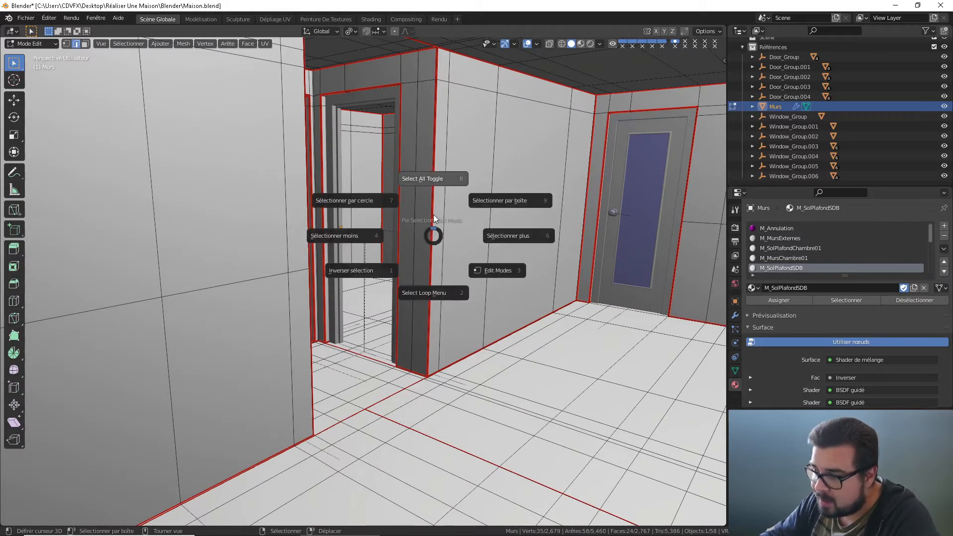
{"action": "left_click", "coordinate": [438, 181]}
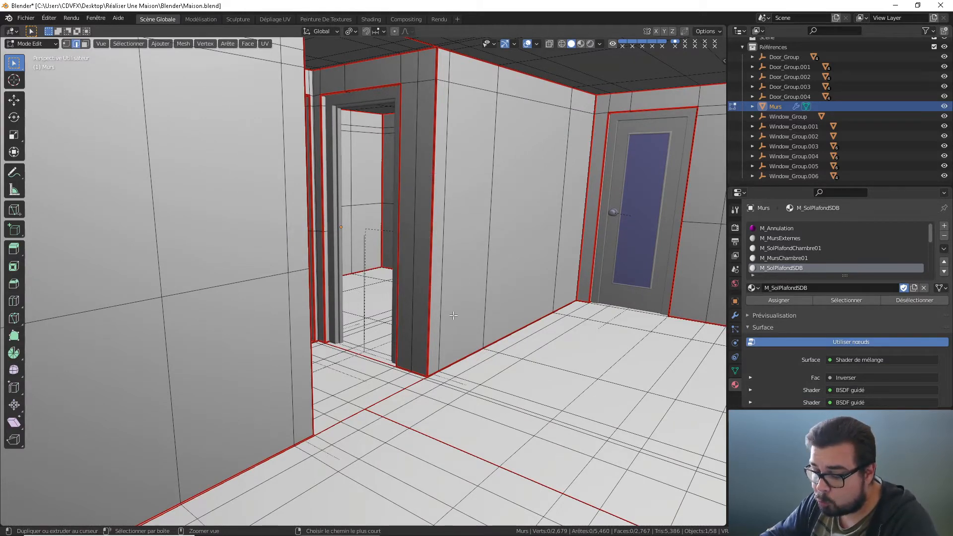
- Add a single loop cut around the interior partition wall and slide it down near the floor, at a factor of about 0.915
{"action": "key", "text": "ctrl+r"}
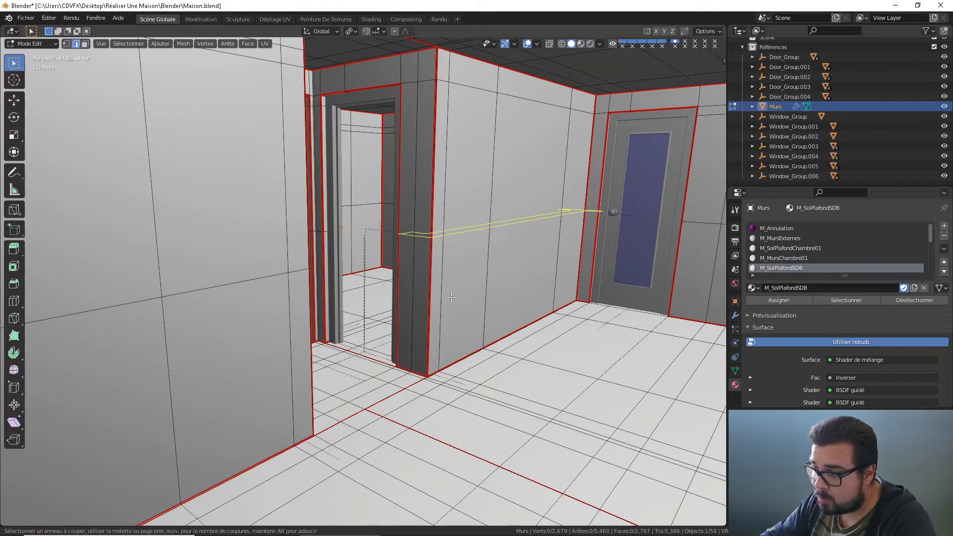
{"action": "left_click", "coordinate": [491, 210]}
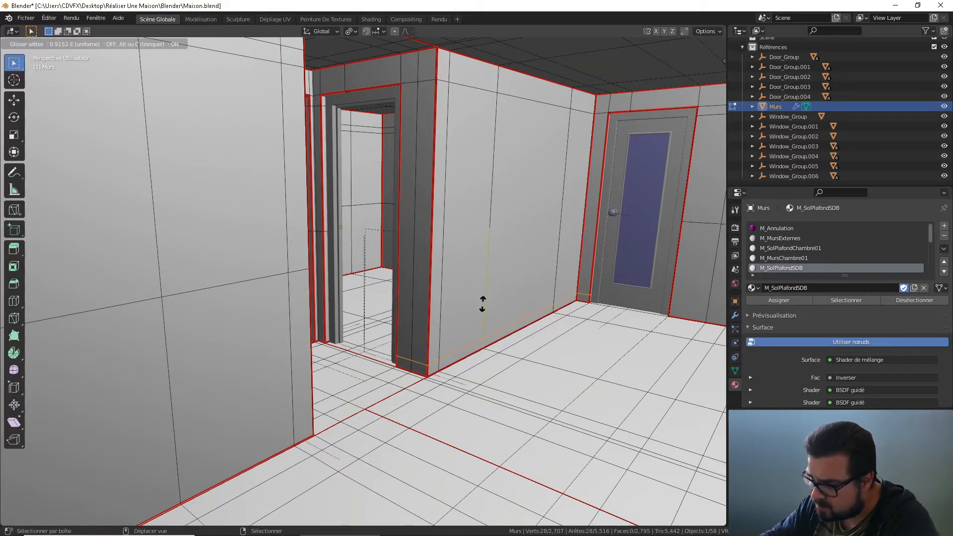
{"action": "left_click", "coordinate": [484, 304]}
{"action": "middle_click_drag", "start_coordinate": [483, 304], "coordinate": [435, 263], "text": "shift"}
{"action": "scroll", "coordinate": [454, 313], "scroll_direction": "up", "scroll_amount": 3}
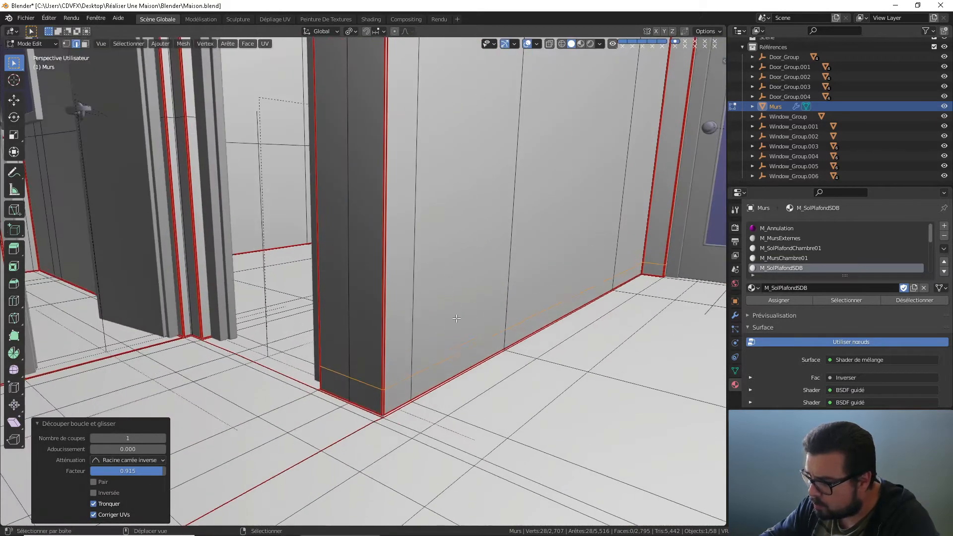
{"action": "middle_click_drag", "start_coordinate": [453, 315], "coordinate": [343, 283], "text": "shift"}
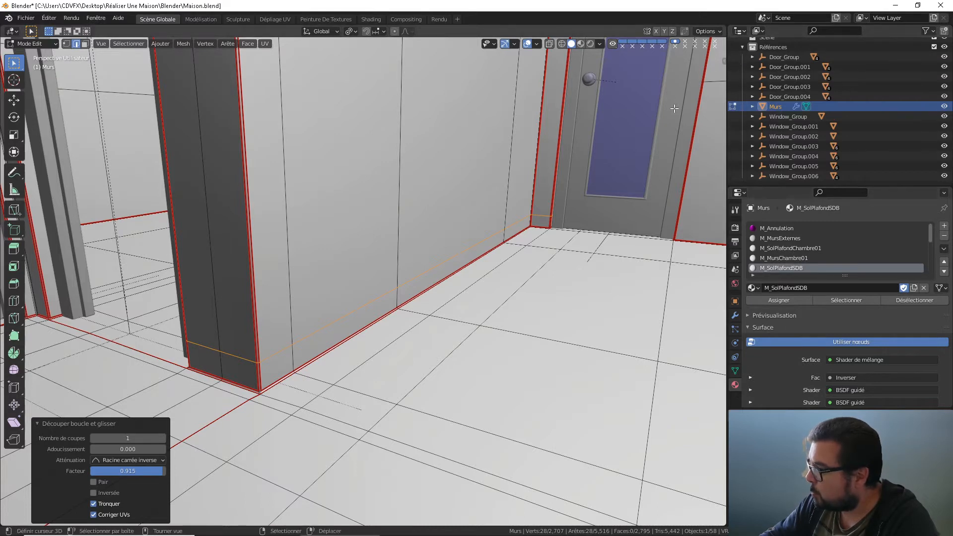
- Show the transform values and set the new edge loop's local Z position to -1.05 m
{"action": "left_click", "coordinate": [723, 62]}
{"action": "left_click", "coordinate": [721, 74]}
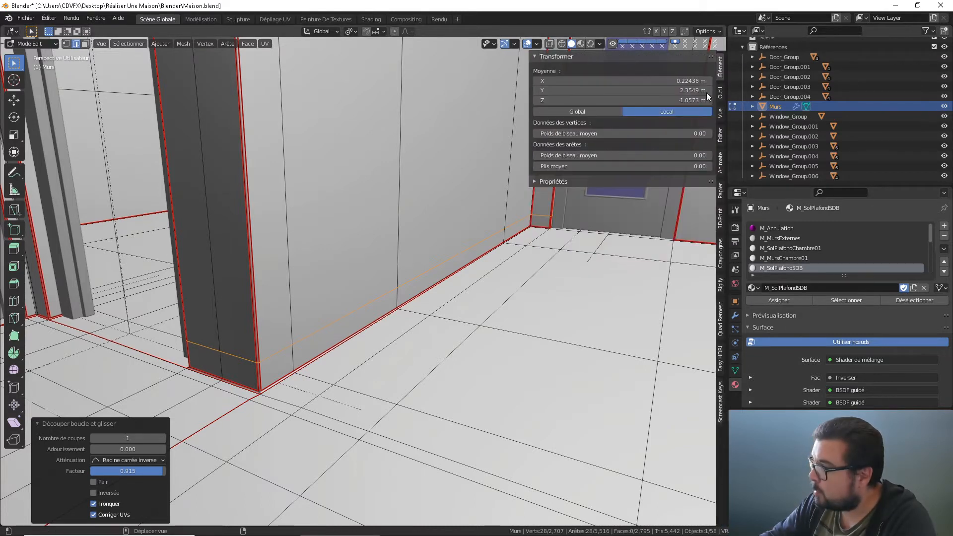
{"action": "left_click", "coordinate": [673, 102]}
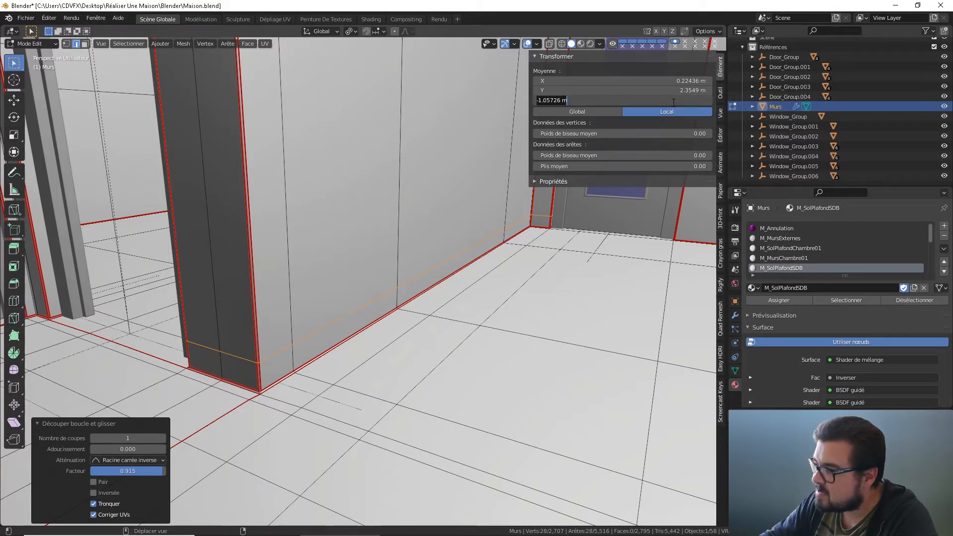
{"action": "key", "text": "BackSpace"}
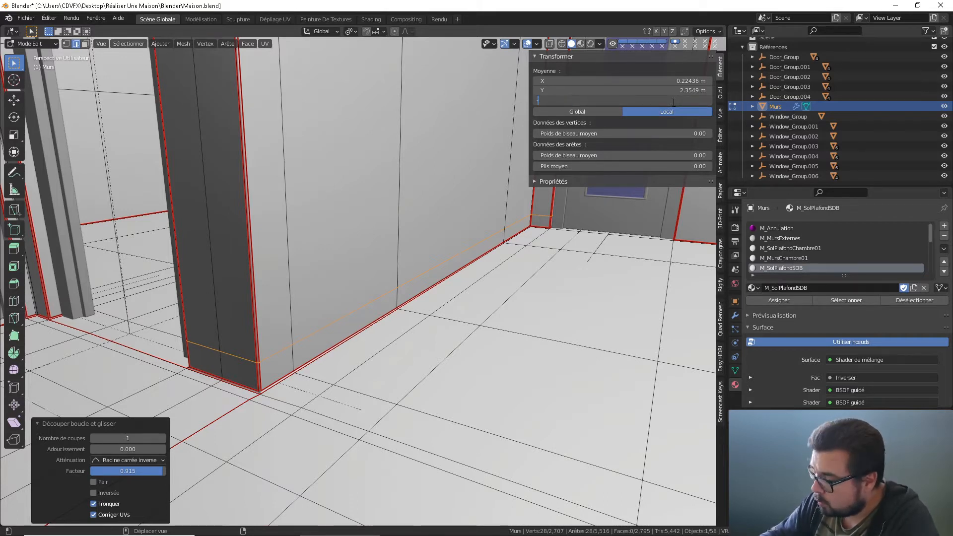
{"action": "type", "text": "-1.05"}
{"action": "key", "text": "Return"}
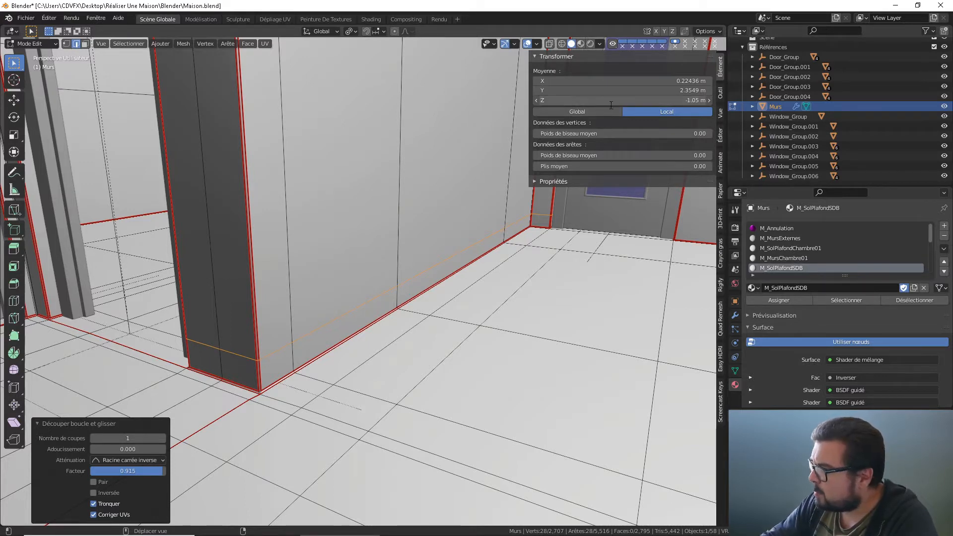
- Change the edge loop's local Z position to -1.06 m
{"action": "left_click", "coordinate": [612, 101]}
{"action": "key", "text": "BackSpace"}
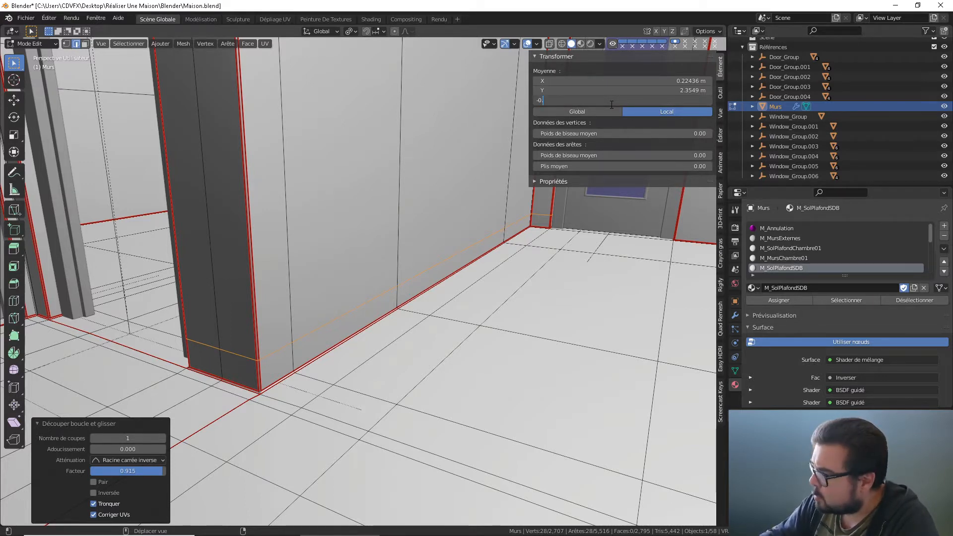
{"action": "type", "text": "-0.6"}
{"action": "key", "text": "BackSpace"}
{"action": "key", "text": "BackSpace"}
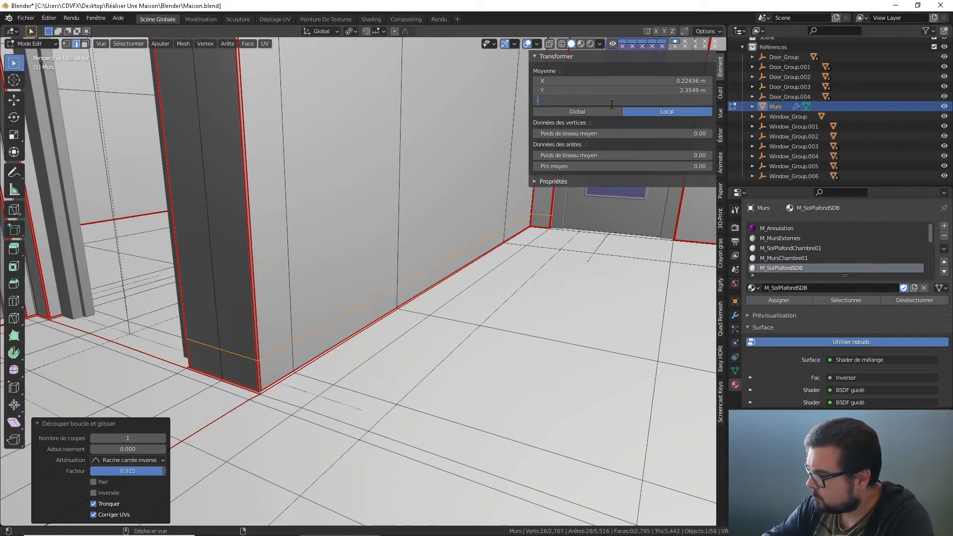
{"action": "type", "text": "-1.06"}
{"action": "key", "text": "Return"}
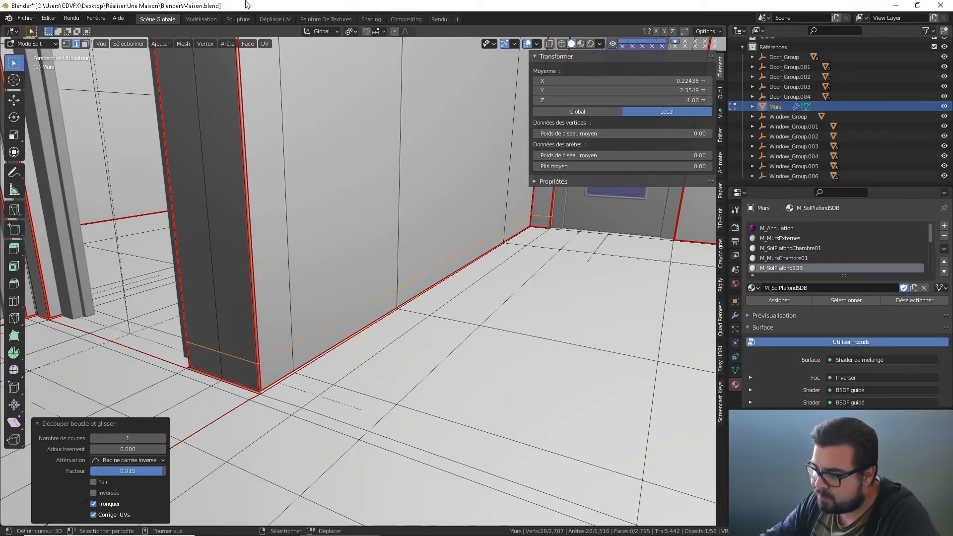
- In face selection mode, select the low strip of faces below the loop on the wall's end, long side and far door jamb
{"action": "left_click", "coordinate": [88, 43]}
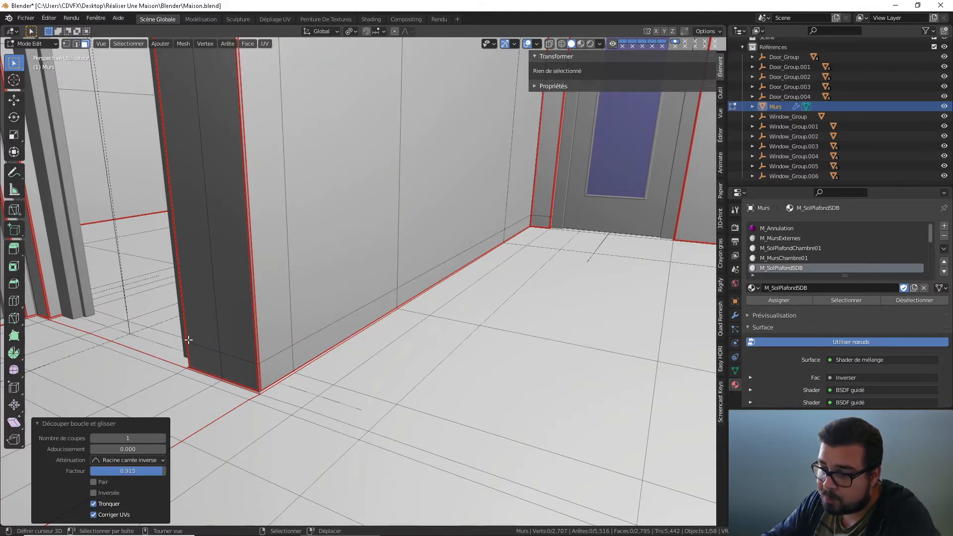
{"action": "left_click", "coordinate": [206, 358]}
{"action": "left_click", "coordinate": [230, 366], "text": "shift"}
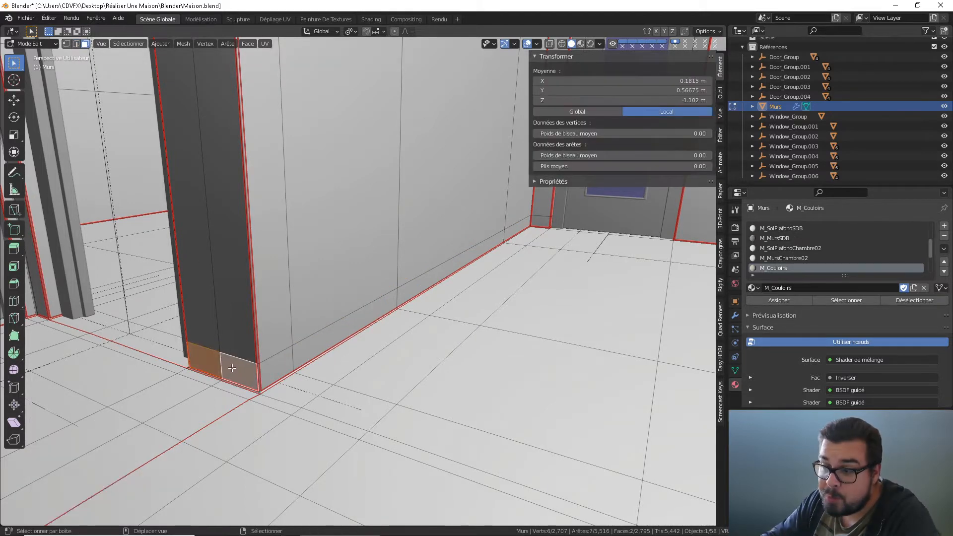
{"action": "left_click", "coordinate": [280, 370], "text": "shift"}
{"action": "left_click", "coordinate": [328, 339], "text": "shift"}
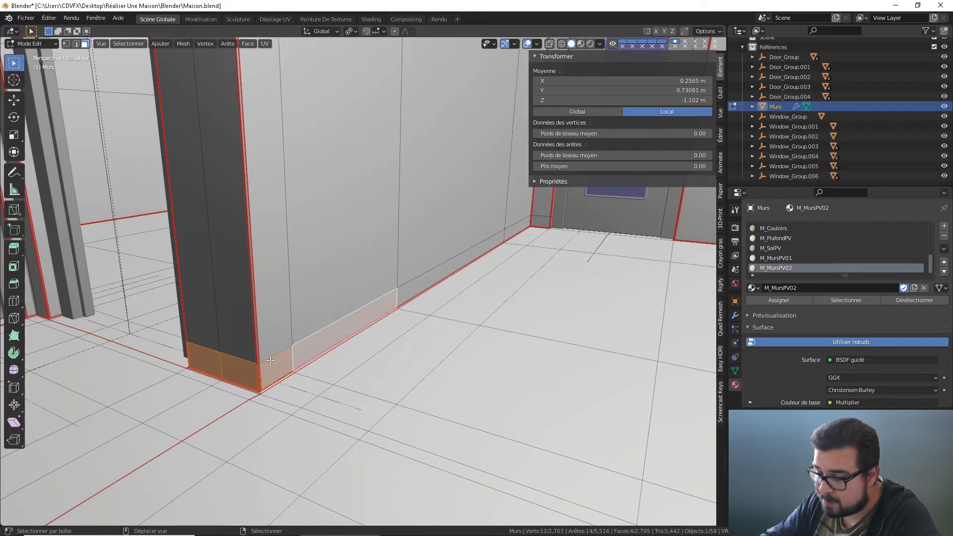
{"action": "left_click", "coordinate": [435, 274], "text": "shift"}
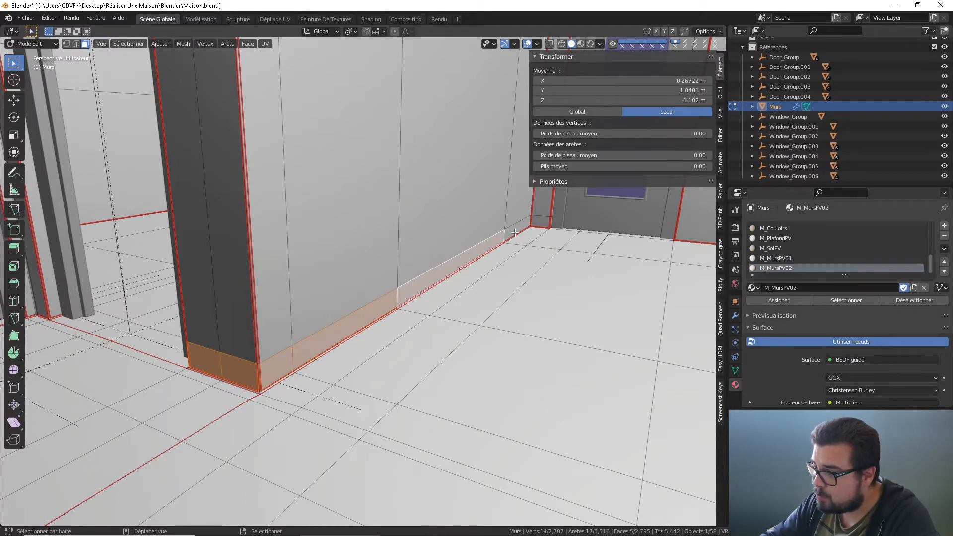
{"action": "left_click", "coordinate": [515, 227], "text": "shift"}
{"action": "left_click", "coordinate": [532, 224], "text": "shift"}
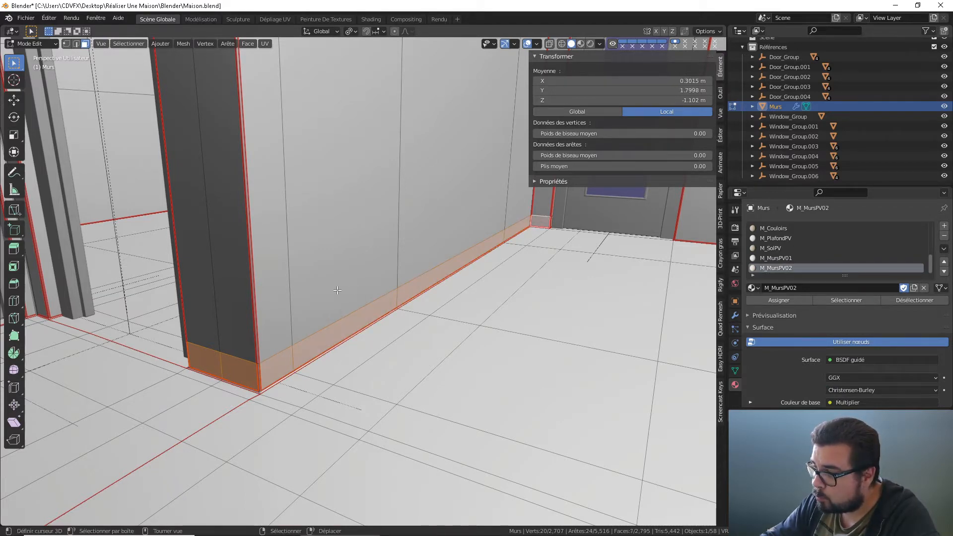
- Extend the selection with the matching baseboard strip faces on the other side of the partition wall, up to the corner return
{"action": "middle_click_drag", "start_coordinate": [334, 292], "coordinate": [318, 376]}
{"action": "left_click", "coordinate": [422, 390], "text": "shift"}
{"action": "right_click", "coordinate": [327, 377], "text": "shift"}
{"action": "middle_click_drag", "start_coordinate": [243, 381], "coordinate": [217, 334], "text": "shift"}
{"action": "right_click", "coordinate": [279, 355], "text": "shift"}
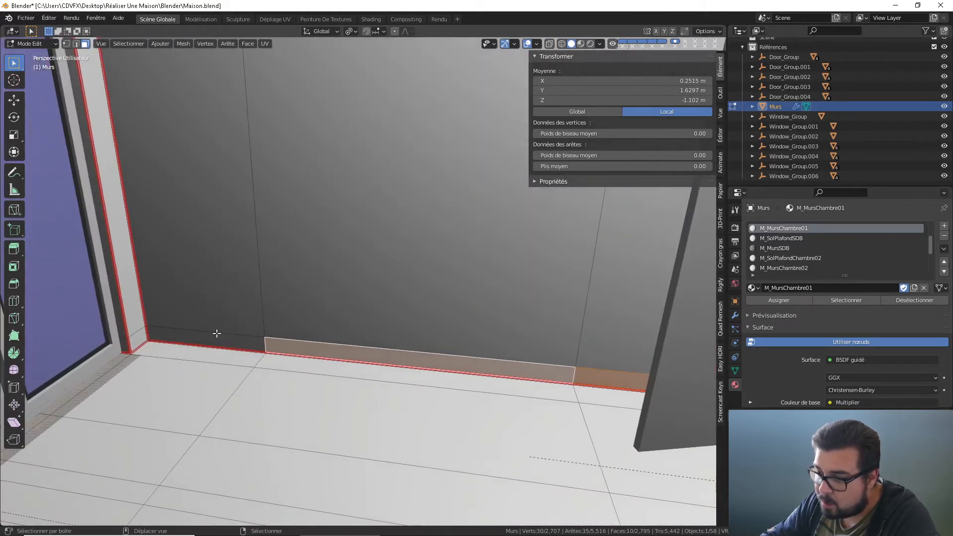
{"action": "right_click", "coordinate": [216, 336], "text": "shift"}
{"action": "right_click", "coordinate": [146, 336], "text": "shift"}
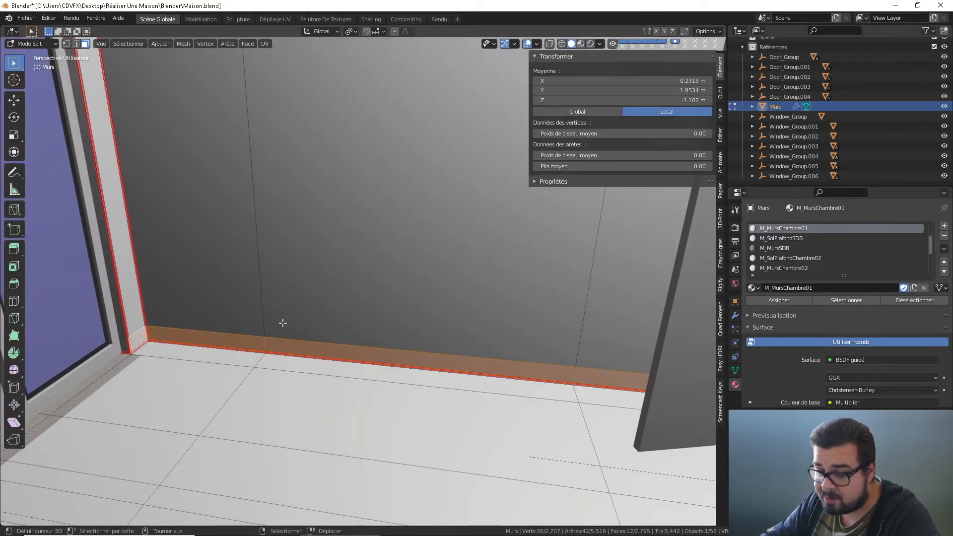
- Duplicate the selected baseboard faces in place and separate the copy into its own object
{"action": "key", "text": "shift+d"}
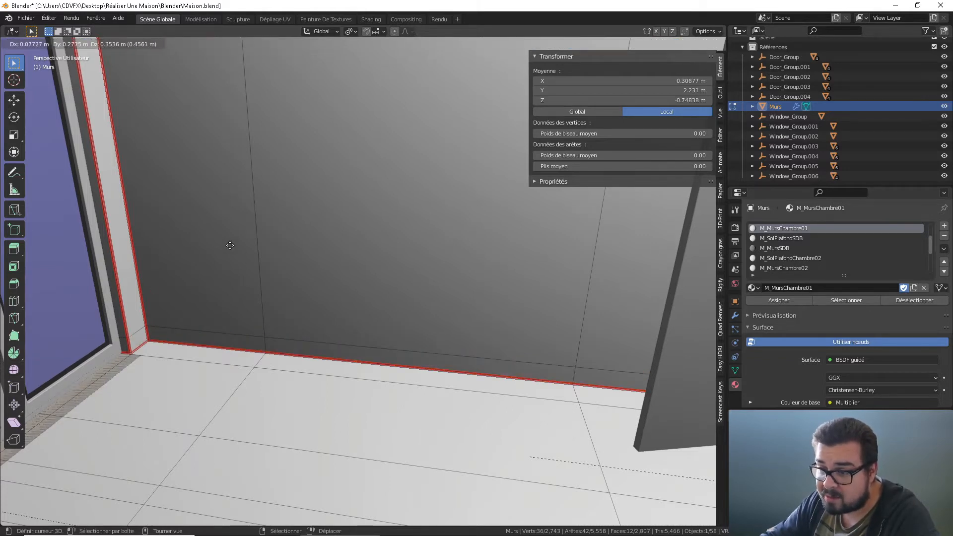
{"action": "left_click", "coordinate": [230, 245]}
{"action": "key", "text": "p"}
{"action": "left_click", "coordinate": [230, 245]}
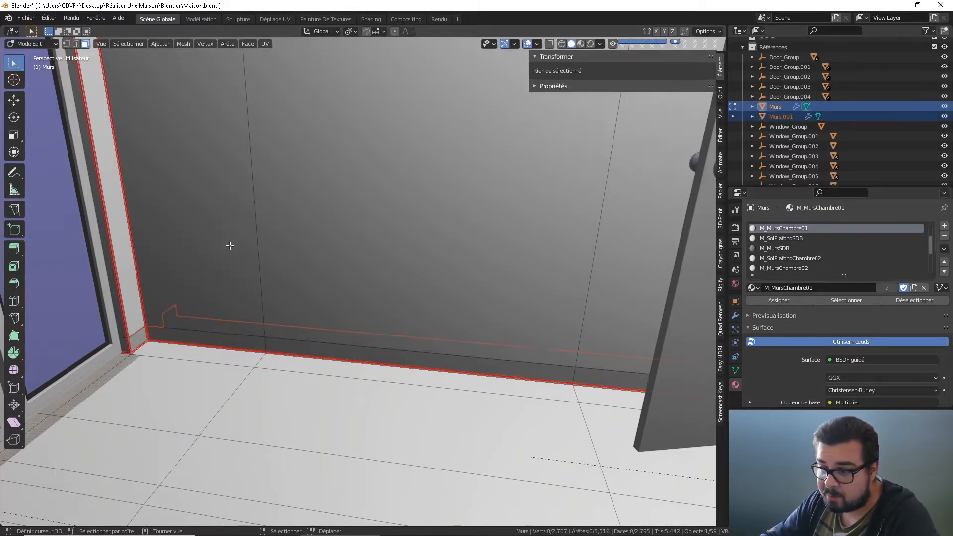
- Return to Object Mode, select only the separated baseboard strip and hide it
{"action": "key", "text": "Tab"}
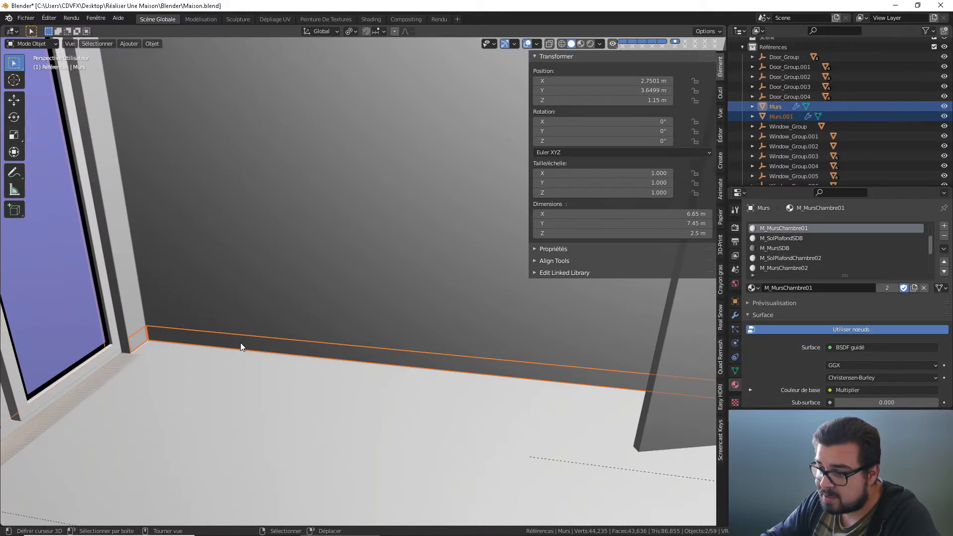
{"action": "left_click", "coordinate": [241, 343]}
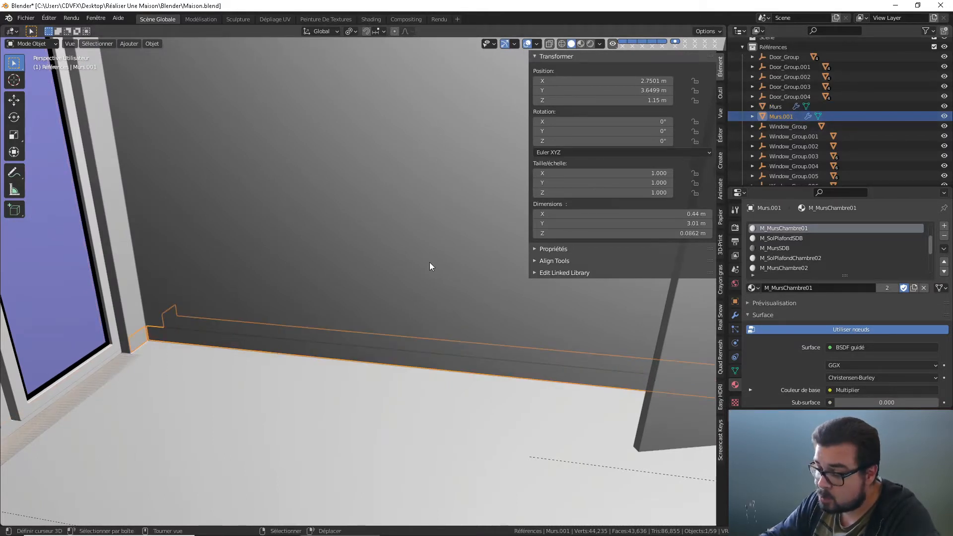
{"action": "key", "text": "h"}
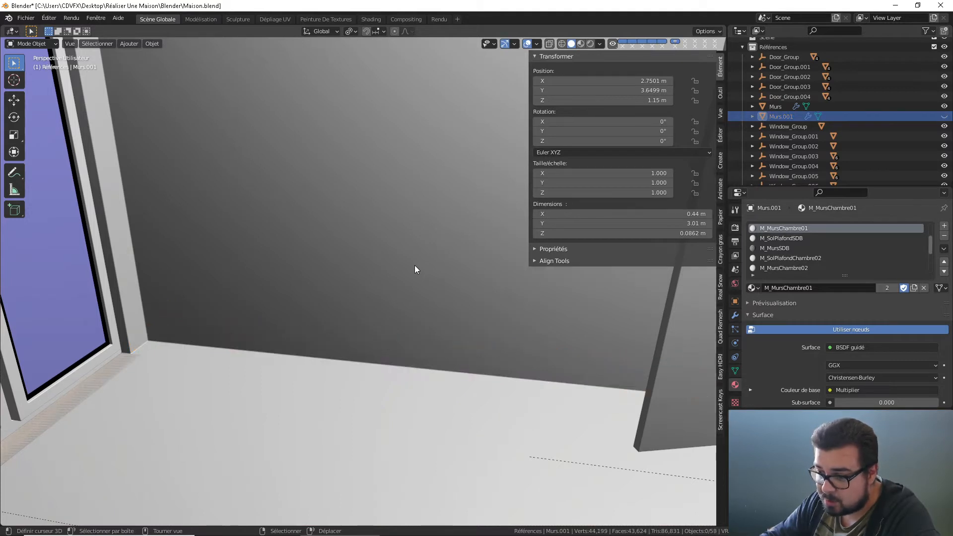
- Dissolve the added edge loop at the base of the Murs wall mesh and return to Object Mode
{"action": "left_click", "coordinate": [773, 108]}
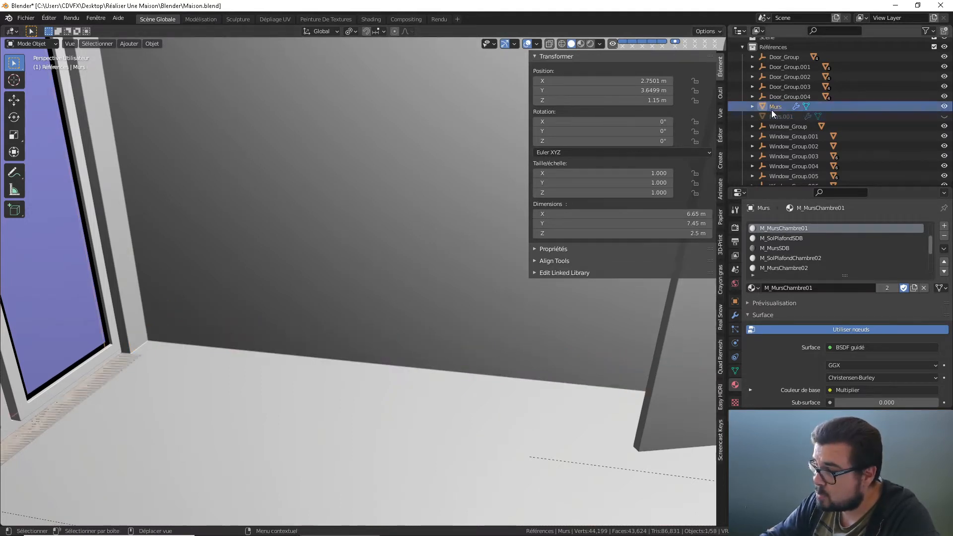
{"action": "key", "text": "Tab"}
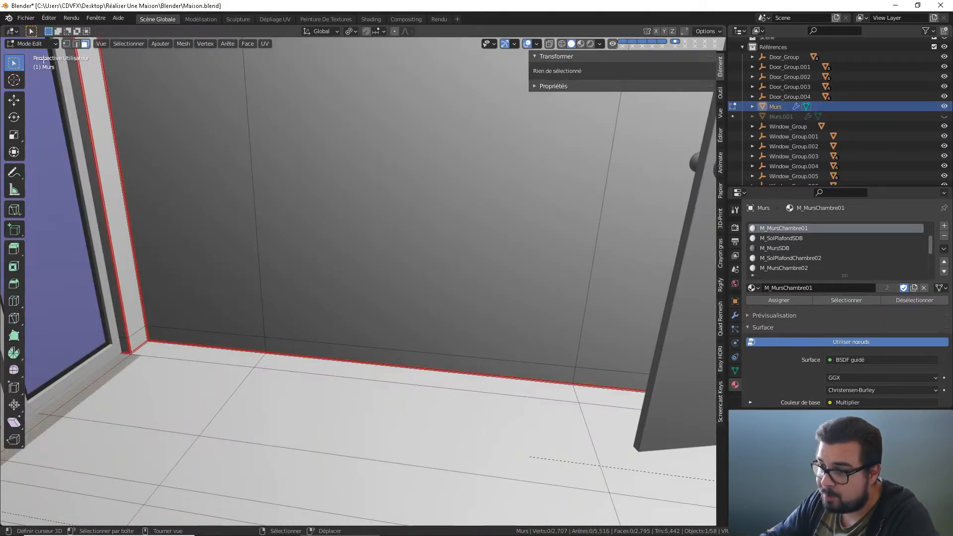
{"action": "left_click", "coordinate": [75, 43]}
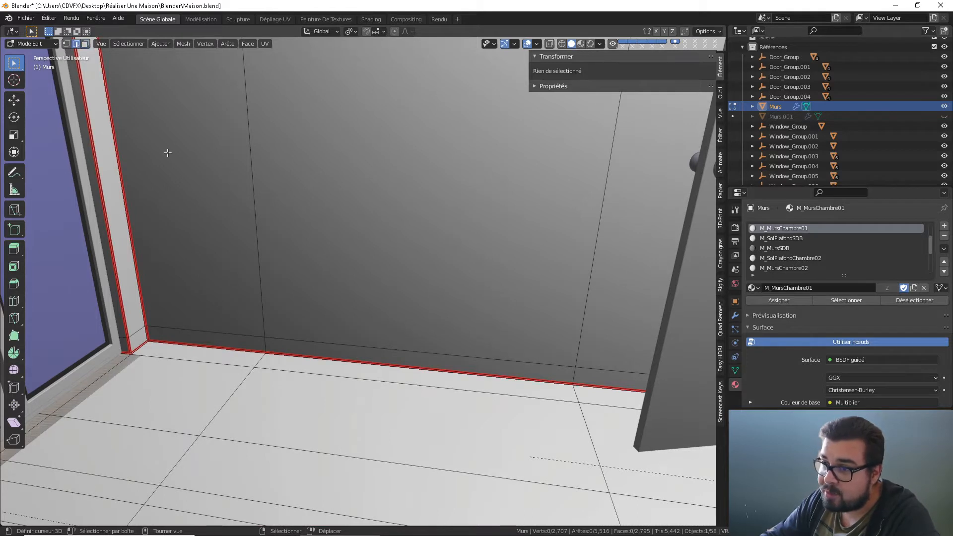
{"action": "left_click", "coordinate": [324, 325], "text": "alt"}
{"action": "key", "text": "x"}
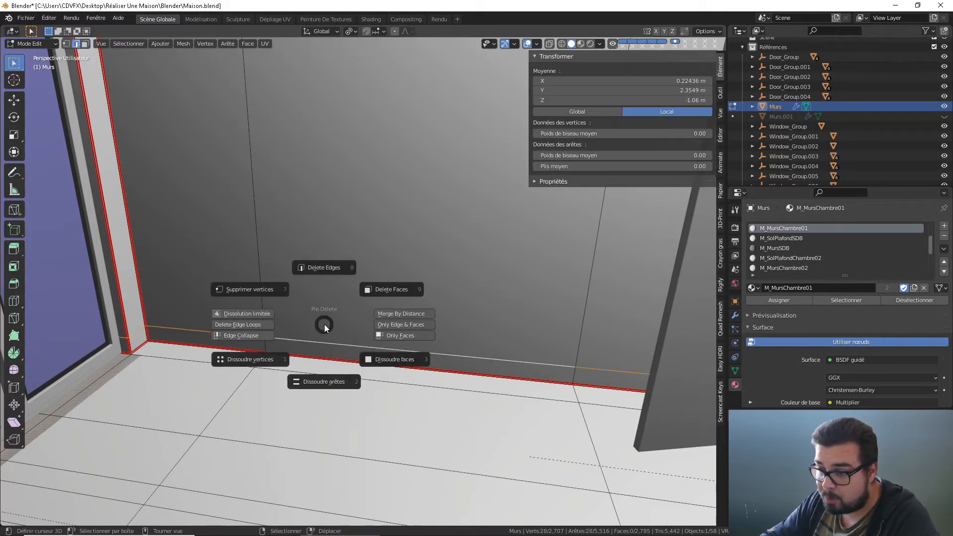
{"action": "left_click", "coordinate": [329, 376]}
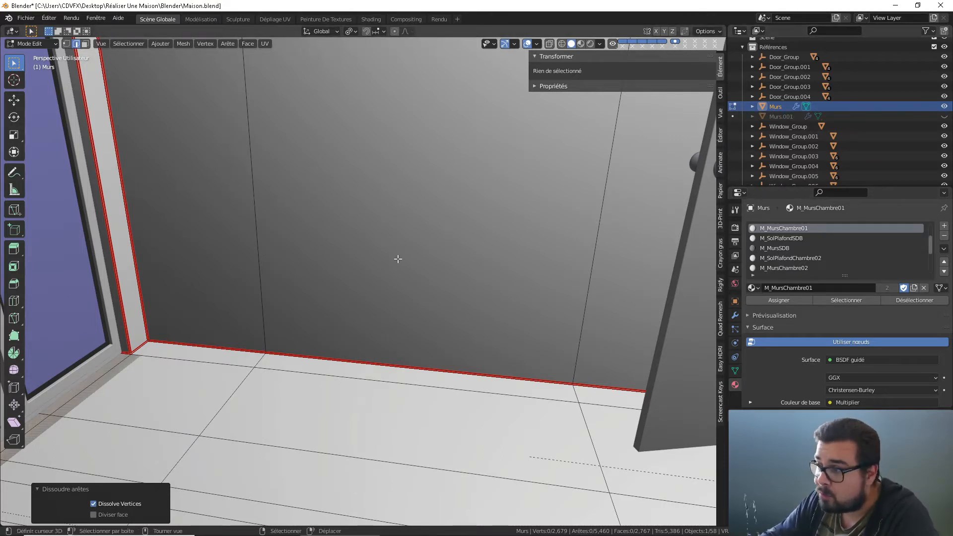
{"action": "key", "text": "Tab"}
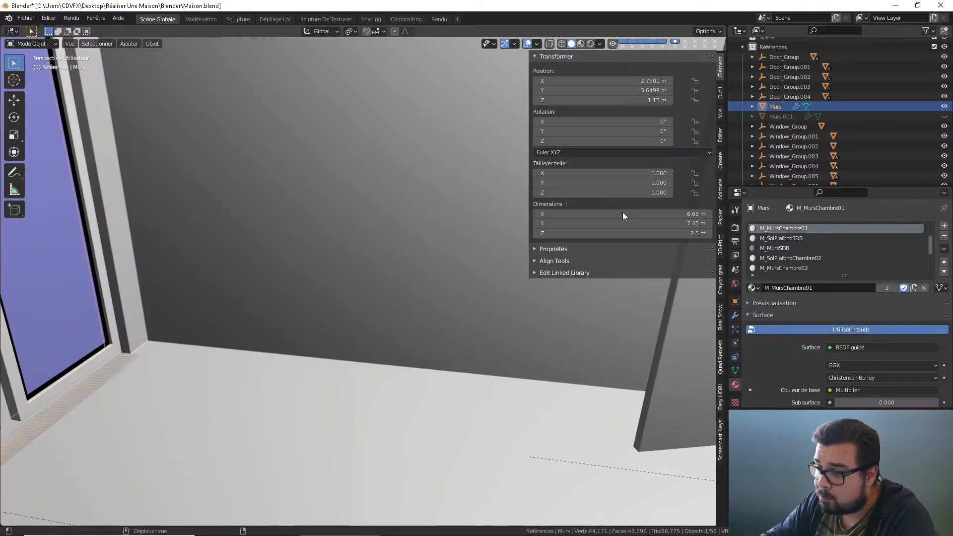
- Rename the hidden Murs.001 object to Plinthes_01 and make it visible again
{"action": "left_click", "coordinate": [787, 116]}
{"action": "double_click", "coordinate": [788, 117]}
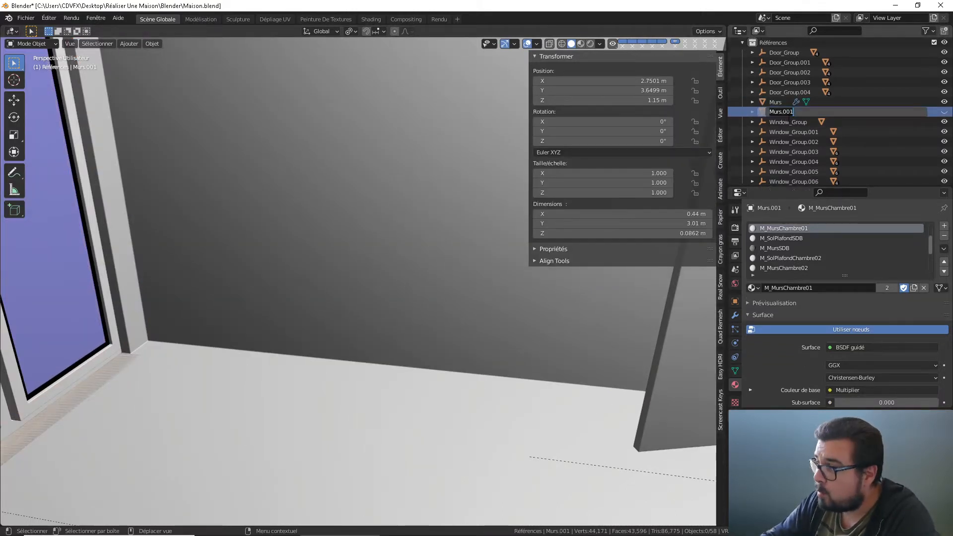
{"action": "type", "text": "Plinthes_"}
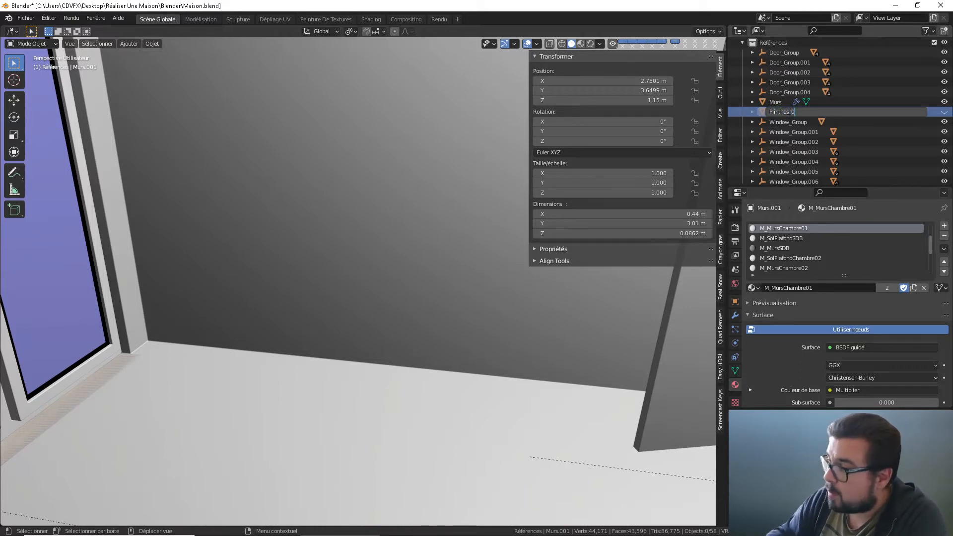
{"action": "key", "text": "Return"}
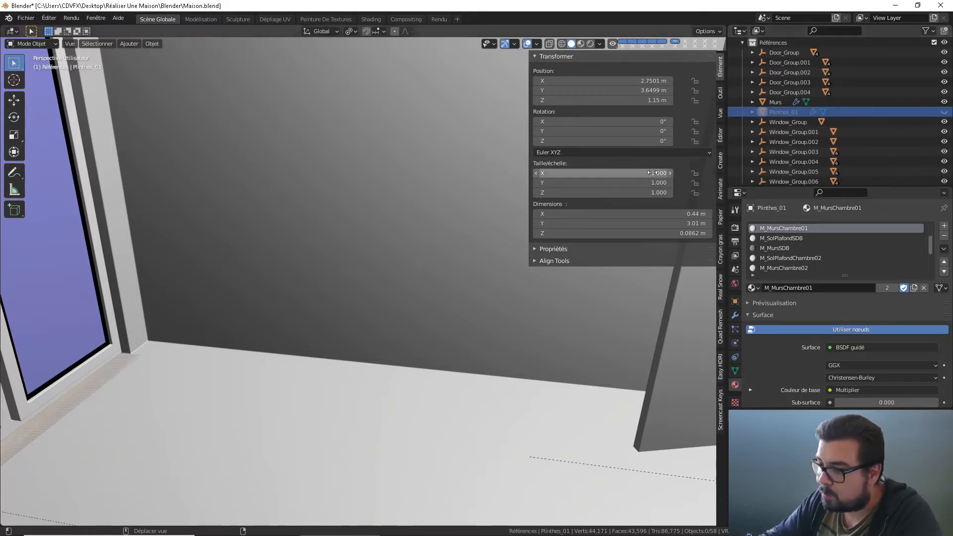
{"action": "left_click", "coordinate": [945, 111]}
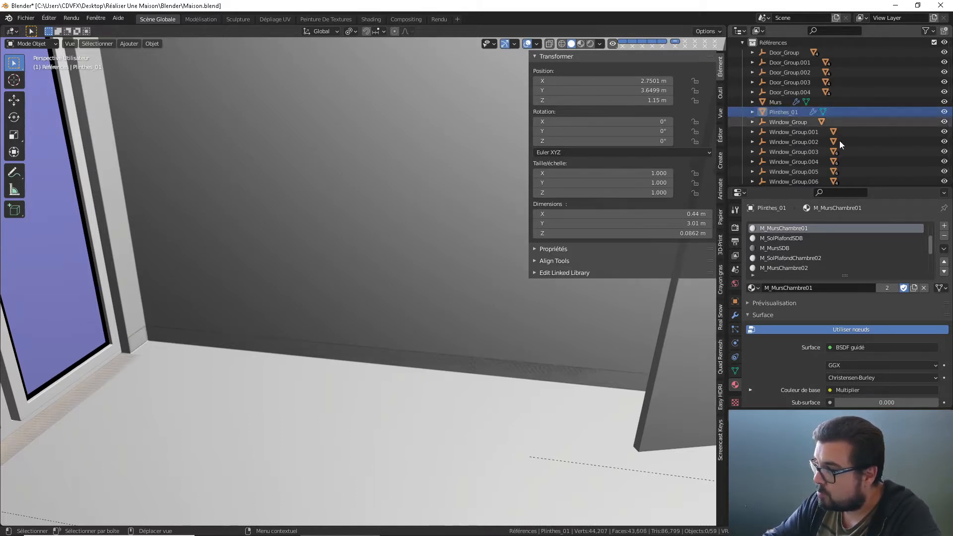
- Isolate the Plinthes_01 baseboard in local view and enter Edit Mode with nothing selected
{"action": "left_click", "coordinate": [796, 113]}
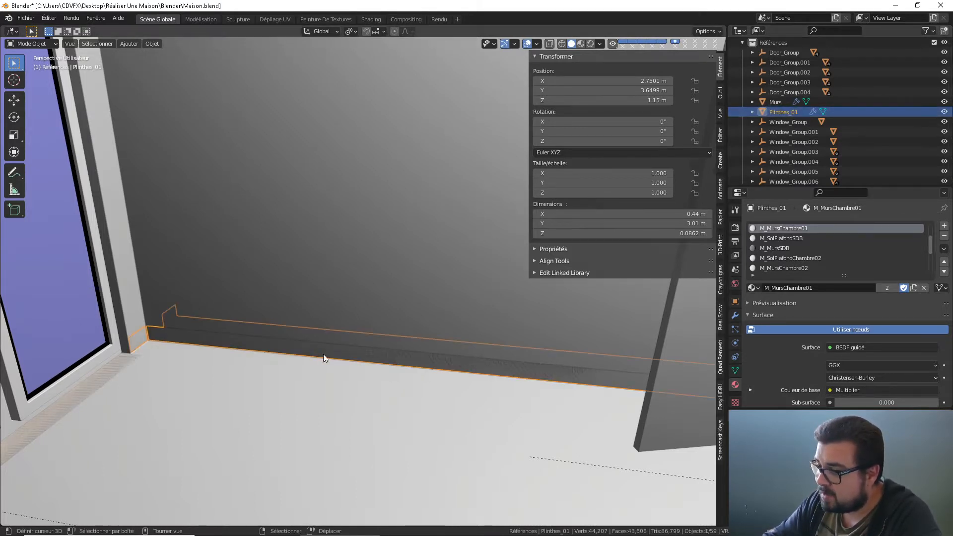
{"action": "key", "text": "KP_Divide"}
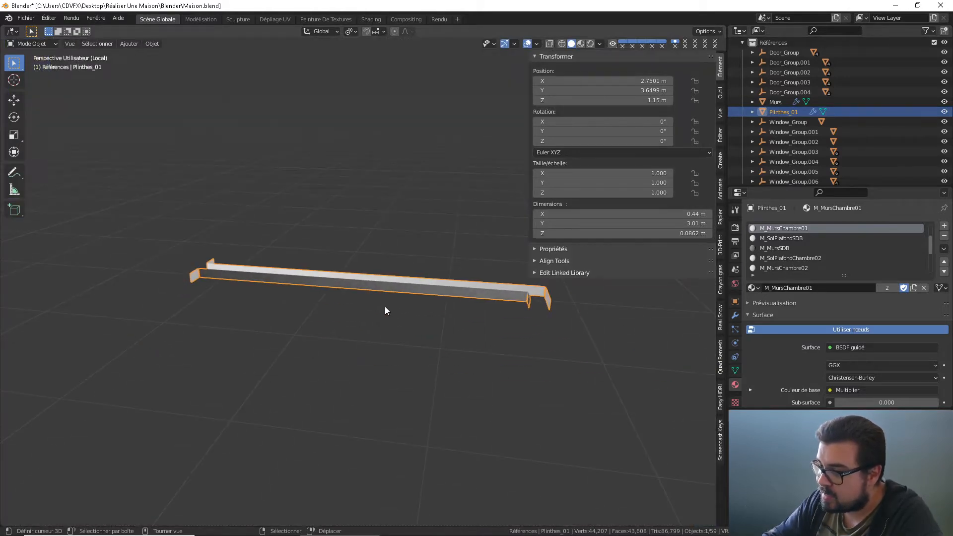
{"action": "middle_click_drag", "start_coordinate": [385, 306], "coordinate": [407, 325]}
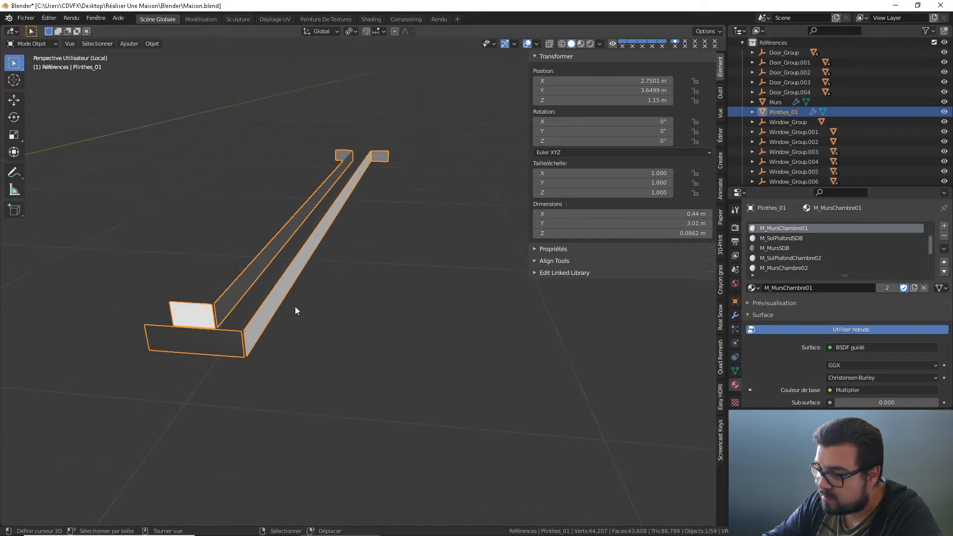
{"action": "middle_click_drag", "start_coordinate": [295, 305], "coordinate": [391, 201]}
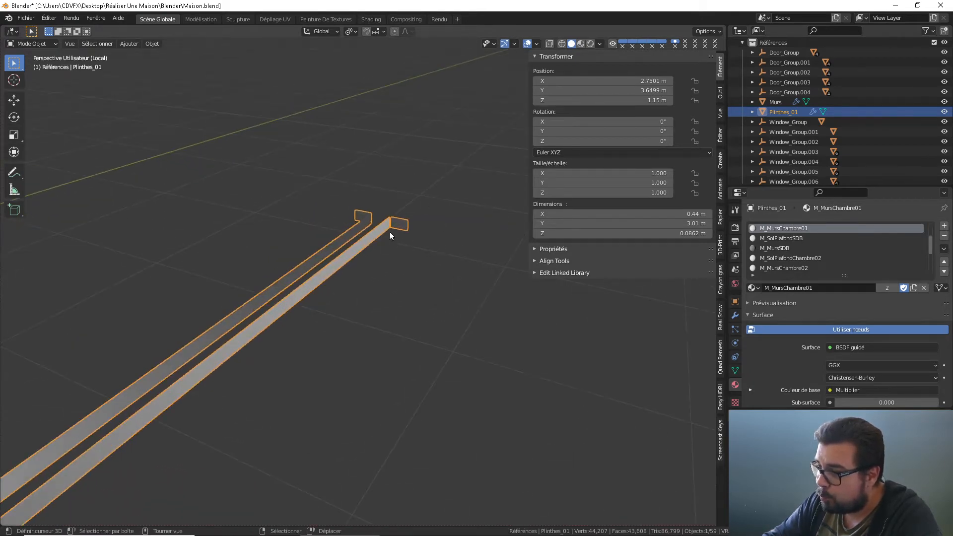
{"action": "middle_click_drag", "start_coordinate": [341, 241], "coordinate": [387, 266]}
{"action": "key", "text": "Tab"}
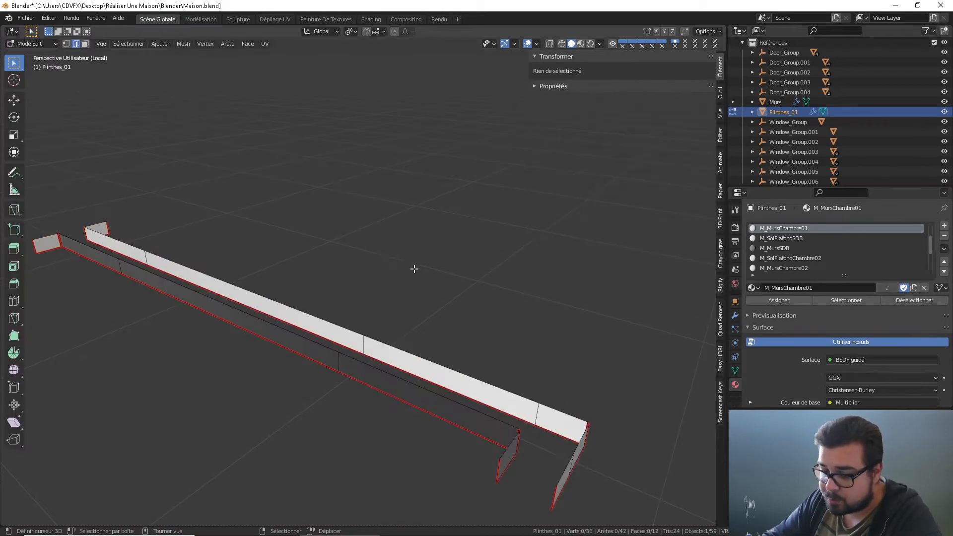
{"action": "key", "text": "a"}
{"action": "left_click", "coordinate": [418, 229]}
{"action": "key", "text": "a"}
{"action": "middle_click_drag", "start_coordinate": [527, 302], "coordinate": [350, 298], "text": "shift"}
{"action": "left_click", "coordinate": [502, 240]}
- Align the outer end return's vertical corner edge with the adjacent long strip's edge by setting its local X to 0.3315 m
{"action": "scroll", "coordinate": [350, 297], "scroll_direction": "down", "scroll_amount": 1}
{"action": "scroll", "coordinate": [350, 298], "scroll_direction": "up", "scroll_amount": 4}
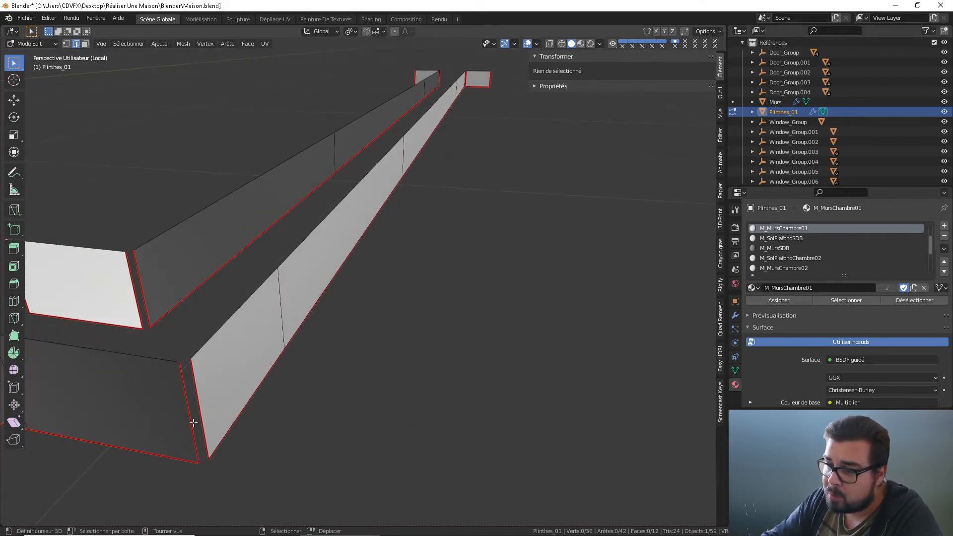
{"action": "left_click", "coordinate": [187, 407]}
{"action": "middle_click_drag", "start_coordinate": [188, 407], "coordinate": [252, 368], "text": "shift"}
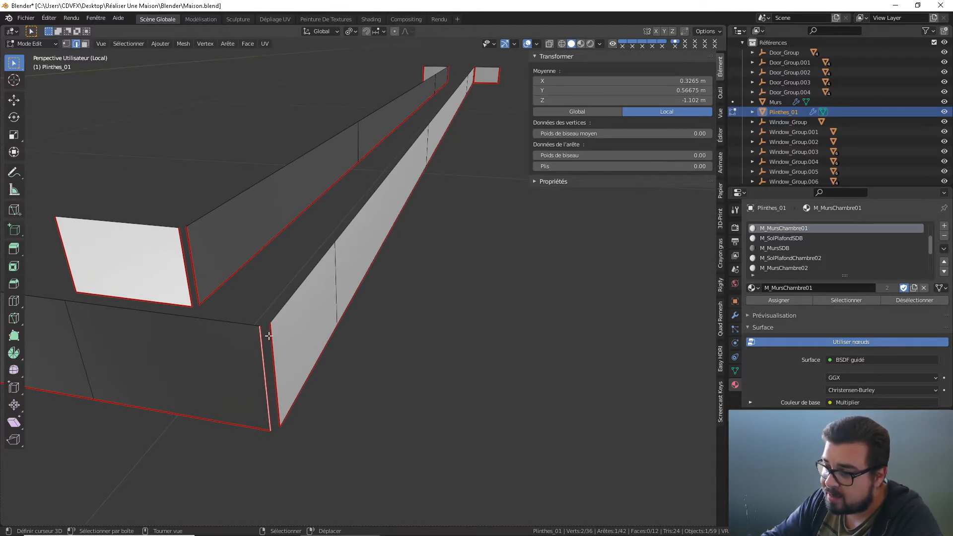
{"action": "scroll", "coordinate": [307, 280], "scroll_direction": "down", "scroll_amount": 10}
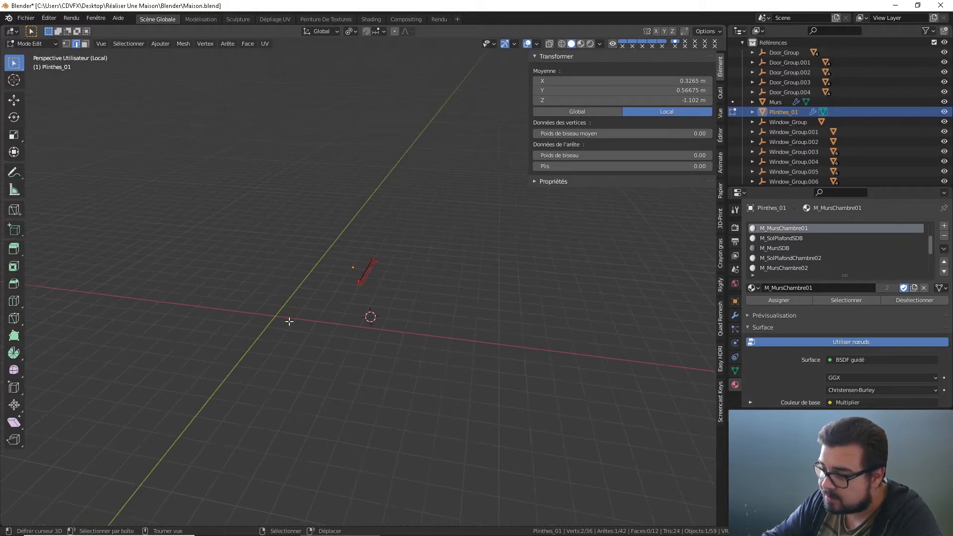
{"action": "scroll", "coordinate": [289, 321], "scroll_direction": "up", "scroll_amount": 10}
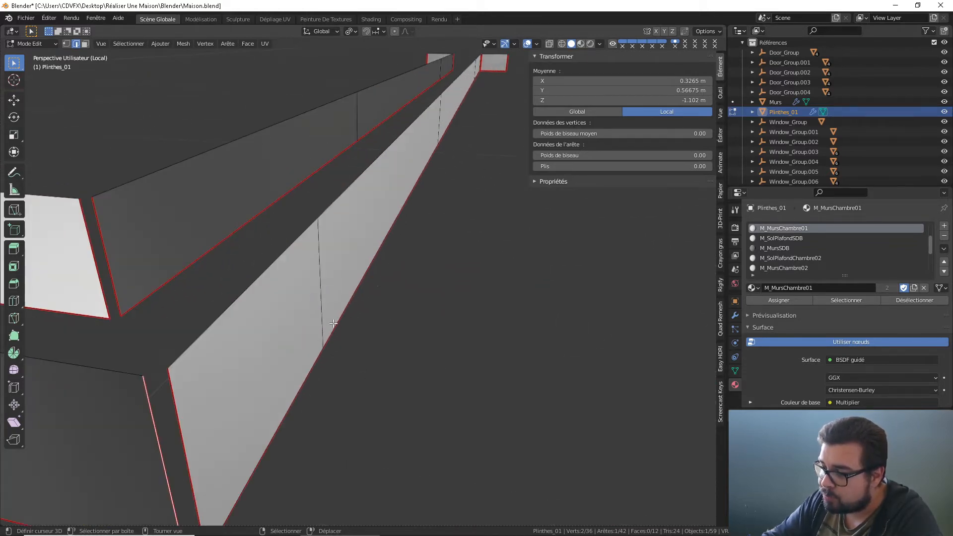
{"action": "middle_click_drag", "start_coordinate": [333, 323], "coordinate": [523, 170]}
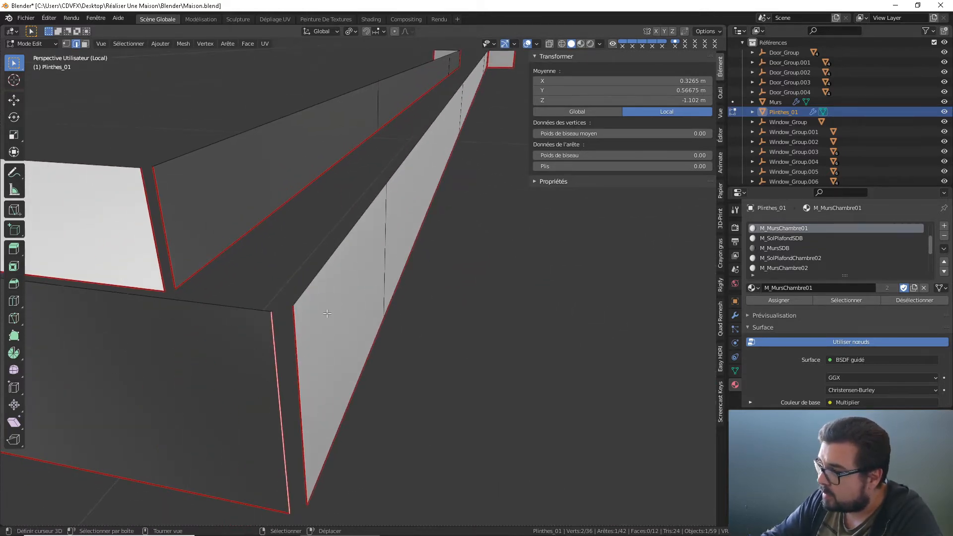
{"action": "right_click", "coordinate": [307, 343]}
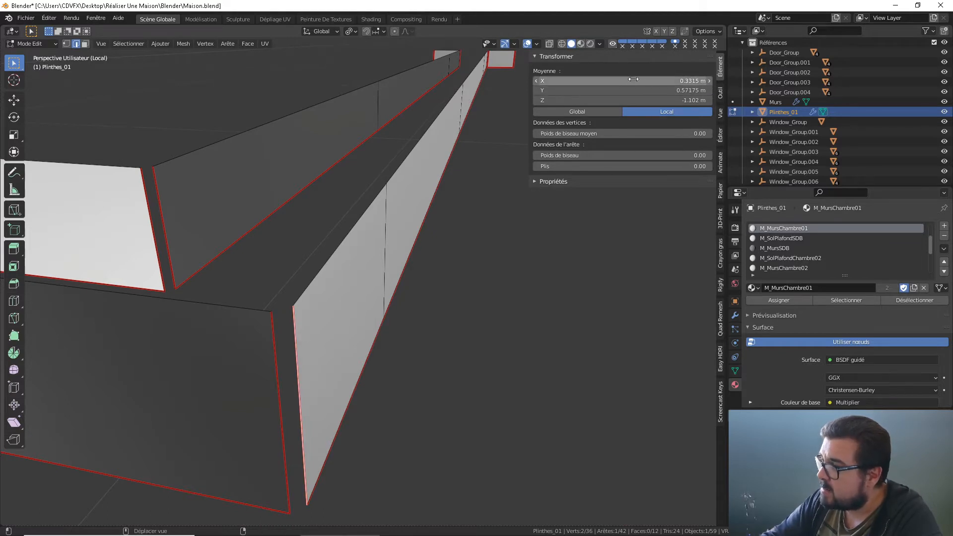
{"action": "left_click", "coordinate": [633, 80]}
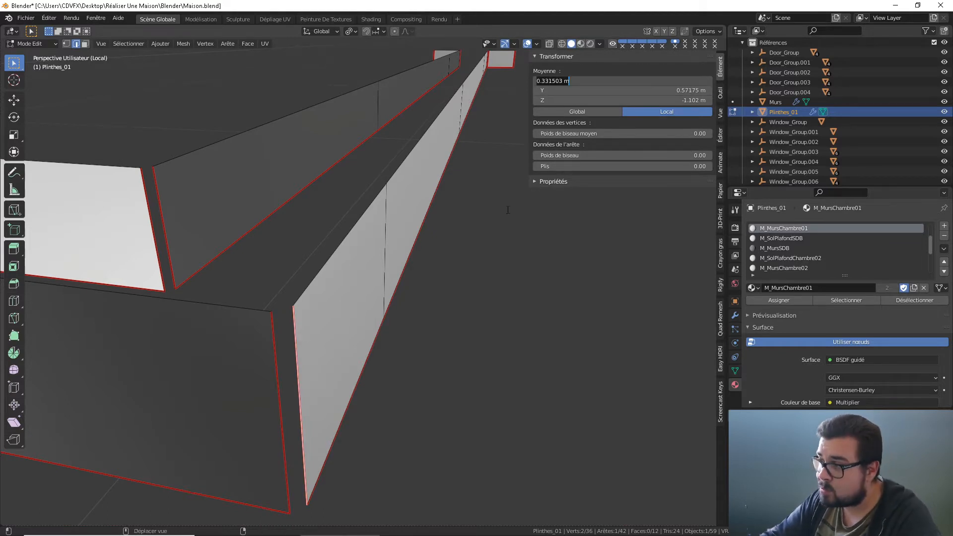
{"action": "key", "text": "Return"}
{"action": "right_click", "coordinate": [277, 358]}
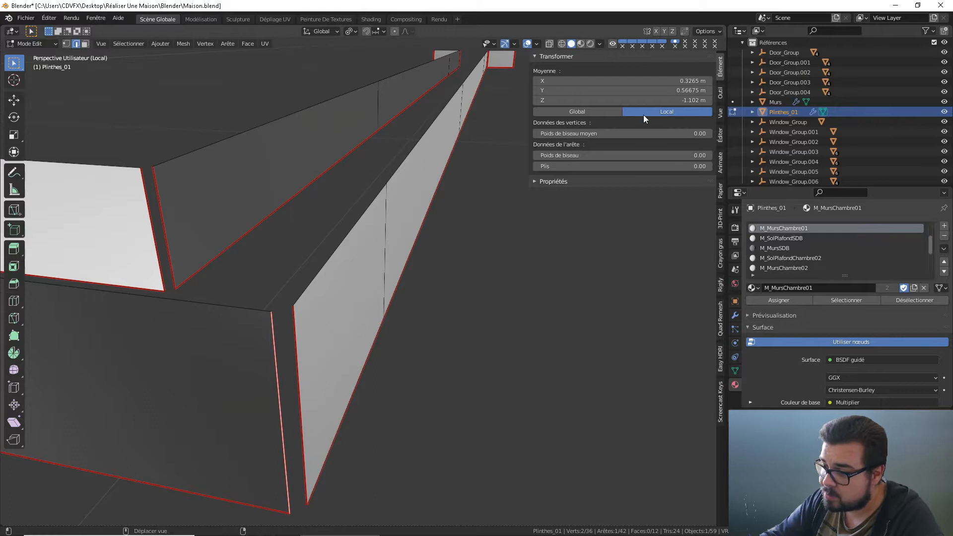
{"action": "left_click", "coordinate": [615, 80]}
{"action": "key", "text": "Return"}
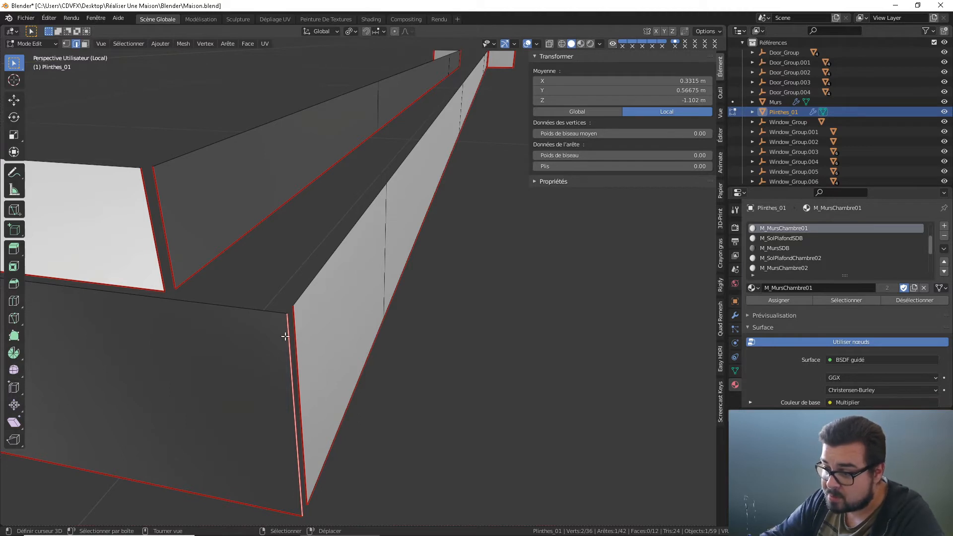
- Close that corner by setting the long strip's end edge to the return's Y value, 0.56675 m, and clear the selection
{"action": "left_click", "coordinate": [606, 91]}
{"action": "key", "text": "ctrl+c"}
{"action": "key", "text": "Escape"}
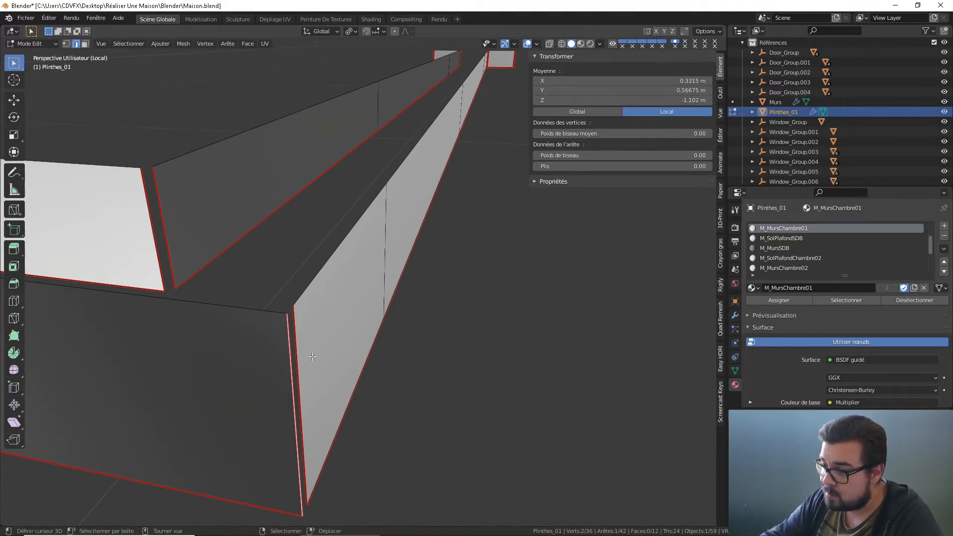
{"action": "left_click", "coordinate": [654, 91]}
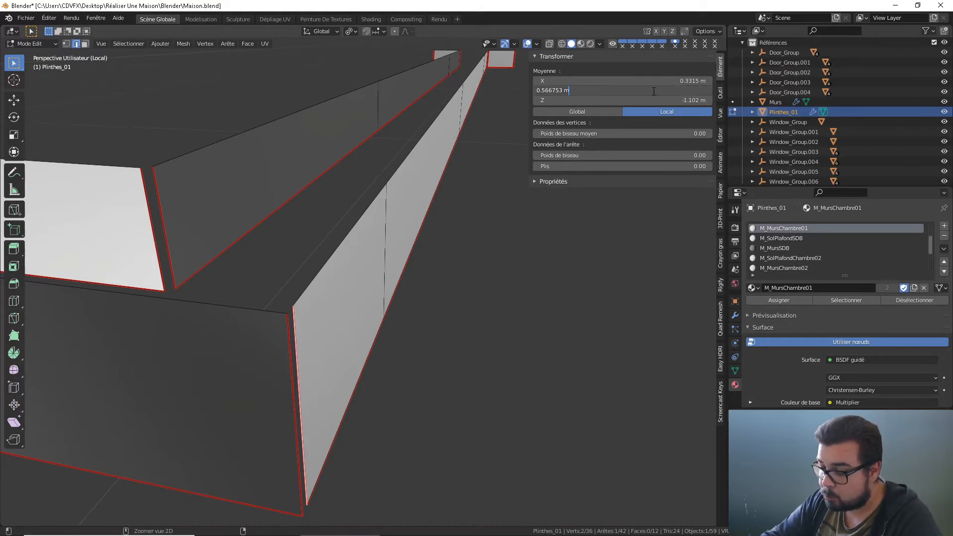
{"action": "key", "text": "Return"}
{"action": "key", "text": "a"}
{"action": "left_click", "coordinate": [408, 236]}
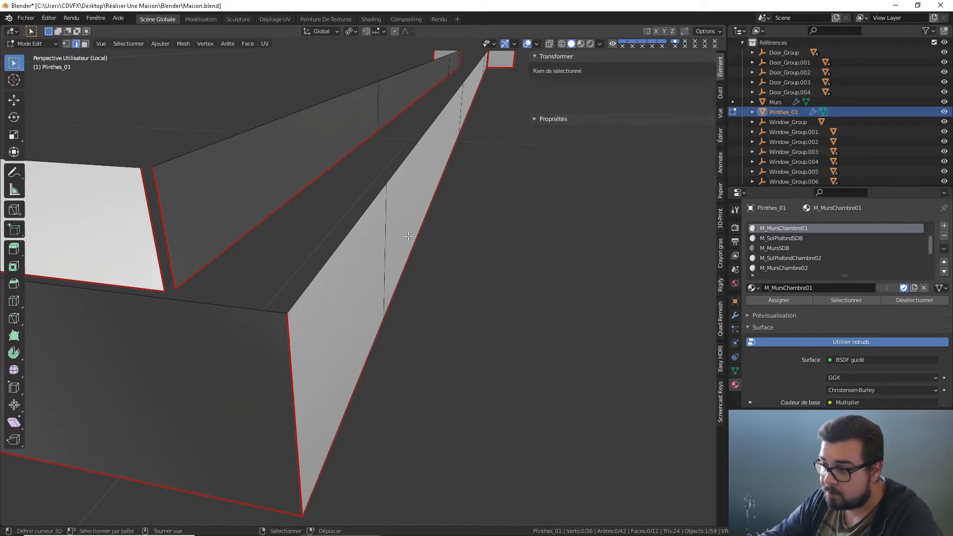
- At the other strip's corner, copy the long strip edge's local X, 0.1815 m, onto the short return's vertical edge
{"action": "middle_click_drag", "start_coordinate": [261, 283], "coordinate": [319, 346]}
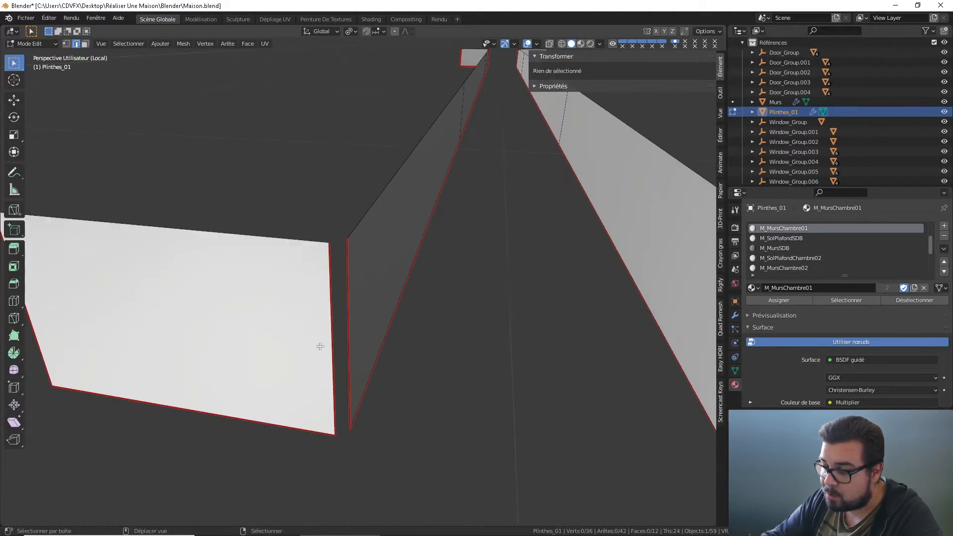
{"action": "left_click", "coordinate": [349, 298]}
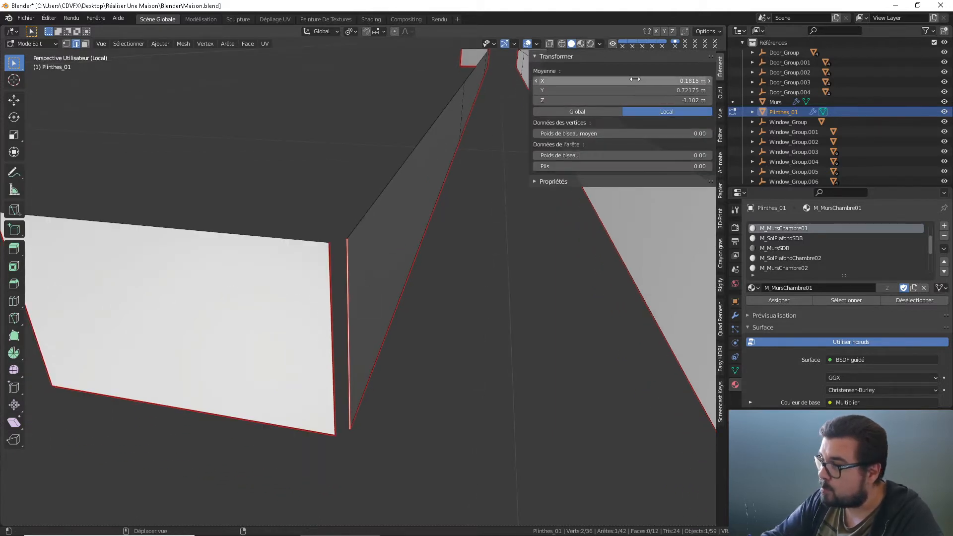
{"action": "left_click", "coordinate": [635, 80]}
{"action": "key", "text": "ctrl+c"}
{"action": "left_click", "coordinate": [378, 307]}
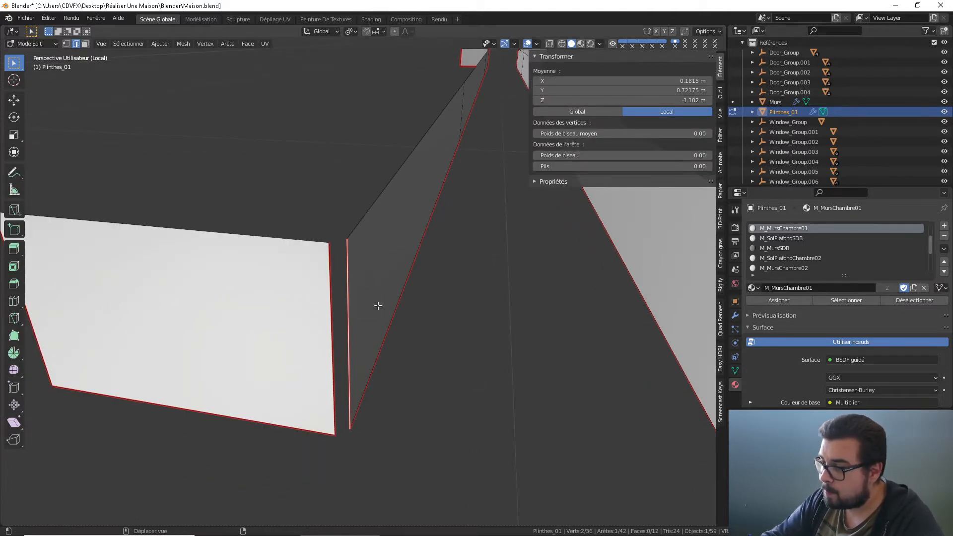
{"action": "left_click", "coordinate": [336, 304]}
{"action": "left_click", "coordinate": [621, 80]}
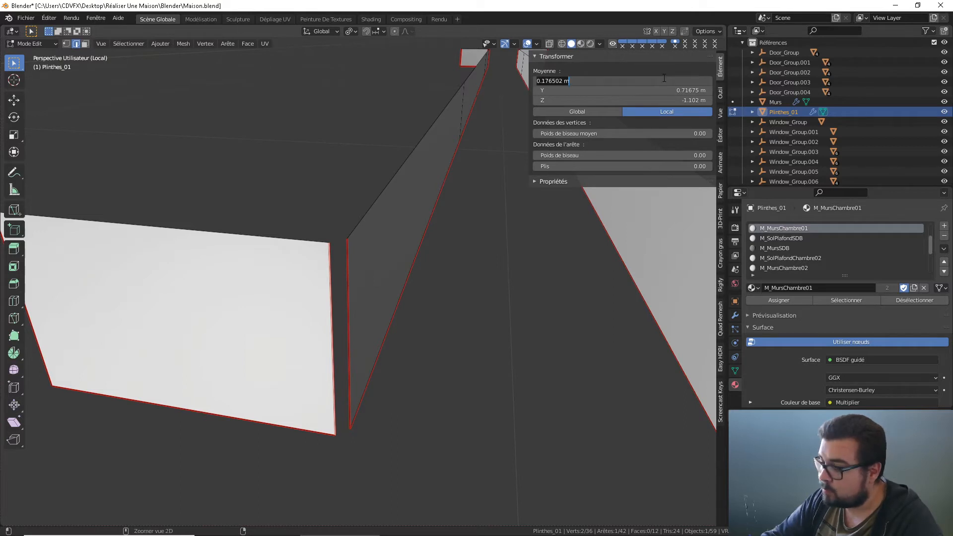
{"action": "key", "text": "ctrl+v"}
{"action": "key", "text": "Return"}
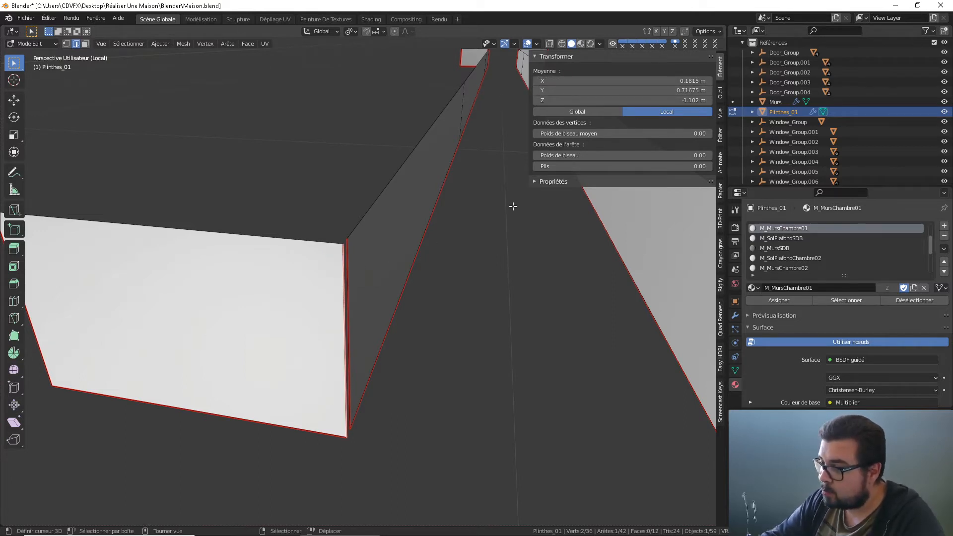
- Close this second corner by copying the return edge's Y, 0.71675 m, onto the long strip's end edge, and deselect everything
{"action": "left_click", "coordinate": [650, 91]}
{"action": "key", "text": "ctrl+c"}
{"action": "key", "text": "Escape"}
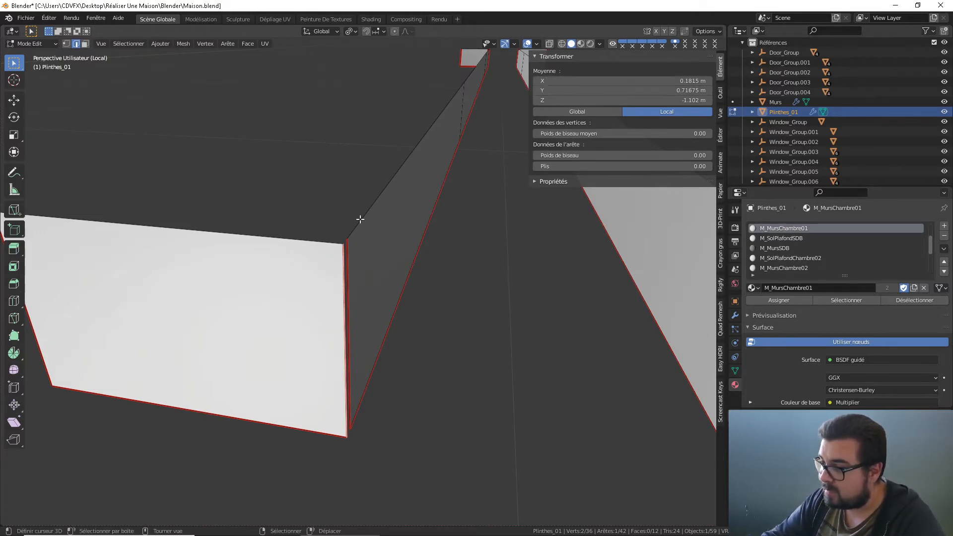
{"action": "left_click", "coordinate": [350, 256]}
{"action": "left_click", "coordinate": [671, 91]}
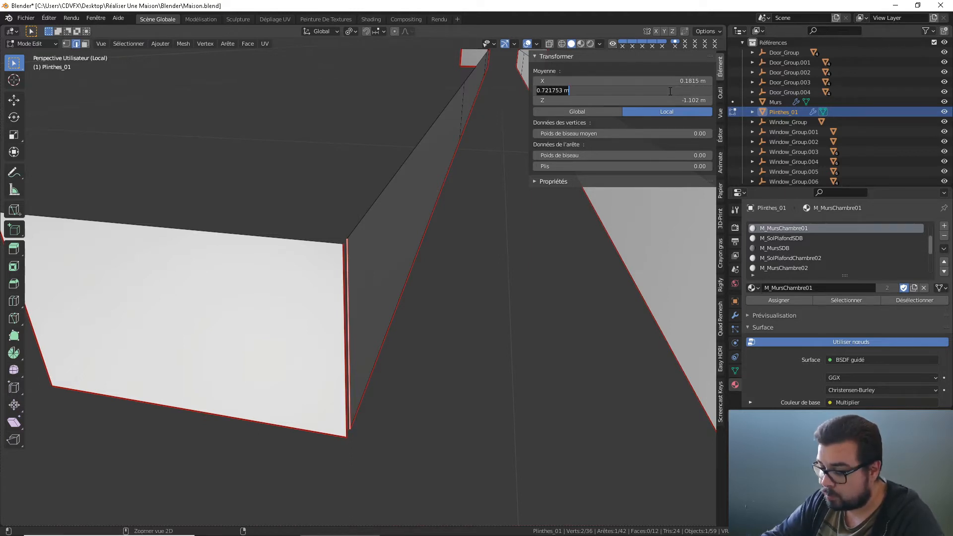
{"action": "key", "text": "ctrl+v"}
{"action": "key", "text": "Return"}
{"action": "scroll", "coordinate": [365, 244], "scroll_direction": "down", "scroll_amount": 3}
{"action": "key", "text": "a"}
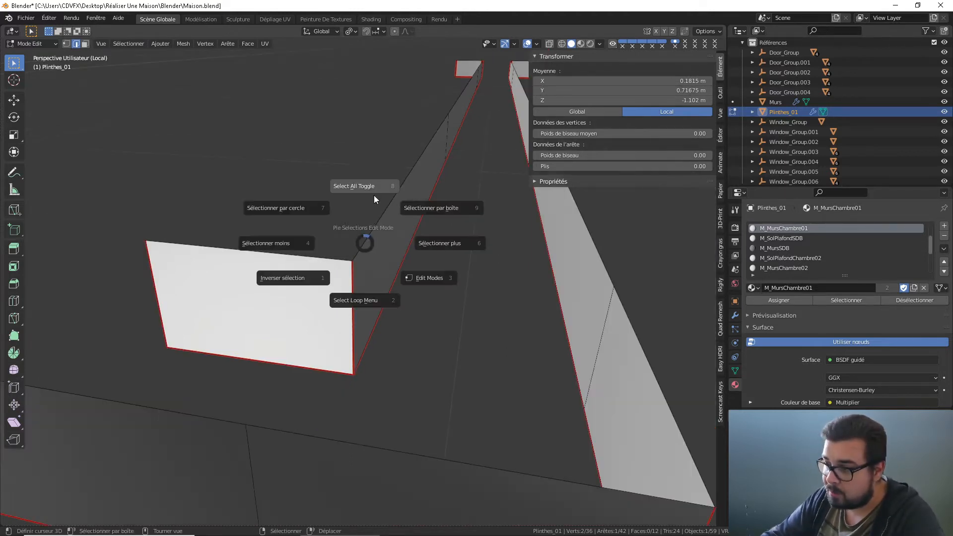
{"action": "left_click", "coordinate": [374, 195]}
- At the far end's open corner, set the return's vertical edge to the long strip edge's local X, 0.3315 m
{"action": "scroll", "coordinate": [385, 198], "scroll_direction": "down", "scroll_amount": 4}
{"action": "middle_click_drag", "start_coordinate": [417, 226], "coordinate": [310, 236]}
{"action": "middle_click_drag", "start_coordinate": [561, 202], "coordinate": [328, 209], "text": "shift"}
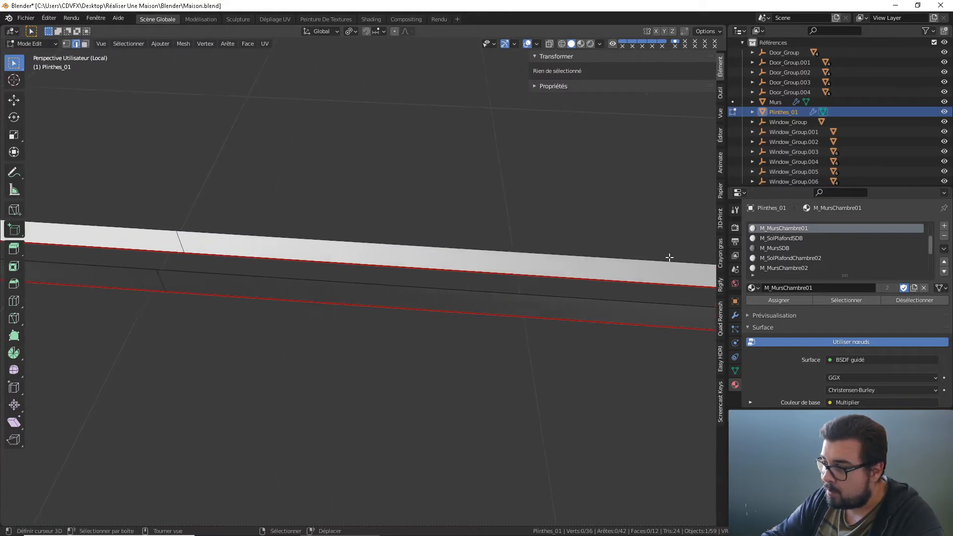
{"action": "mouse_move", "coordinate": [669, 257]}
{"action": "middle_mouse_down", "text": "shift"}
{"action": "mouse_move", "coordinate": [440, 233]}
{"action": "mouse_move", "coordinate": [536, 232]}
{"action": "middle_mouse_up", "text": "shift"}
{"action": "scroll", "coordinate": [536, 232], "scroll_direction": "up", "scroll_amount": 8}
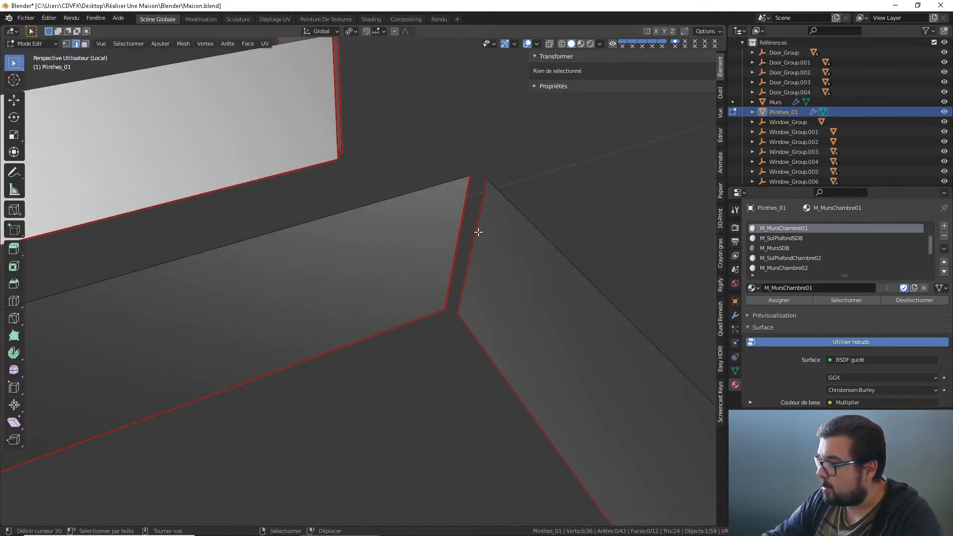
{"action": "right_click", "coordinate": [478, 233]}
{"action": "right_click", "coordinate": [464, 195]}
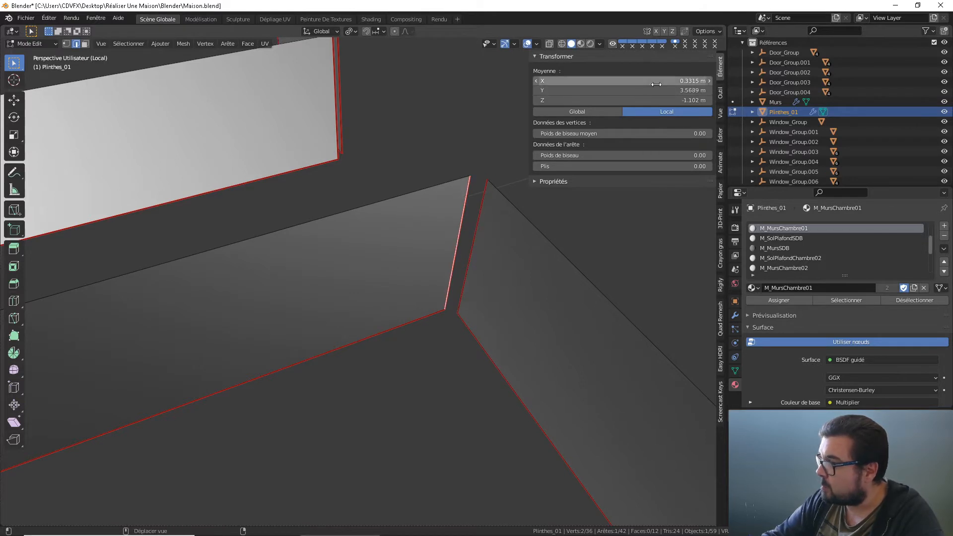
{"action": "left_click_drag", "start_coordinate": [656, 85], "coordinate": [653, 84]}
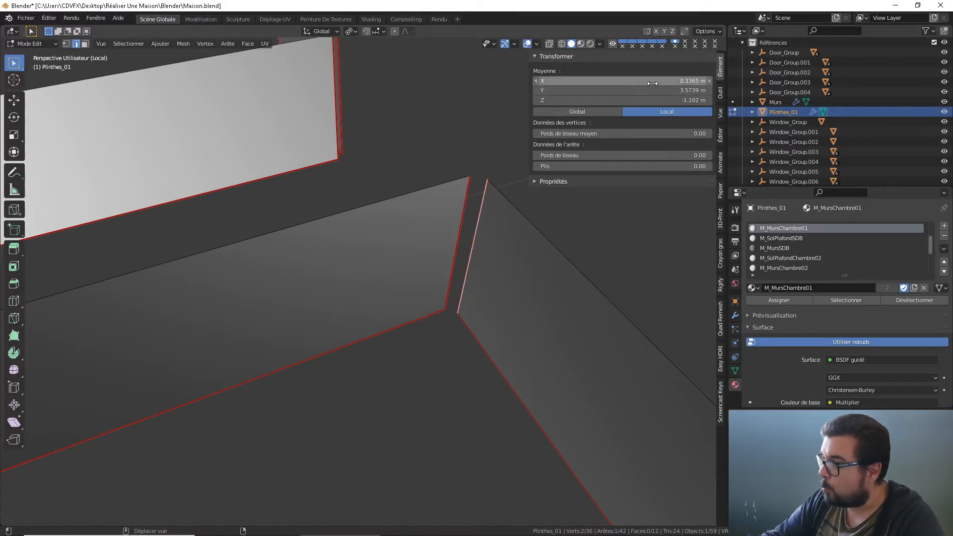
{"action": "left_click", "coordinate": [652, 83]}
{"action": "key", "text": "ctrl+v"}
{"action": "key", "text": "Return"}
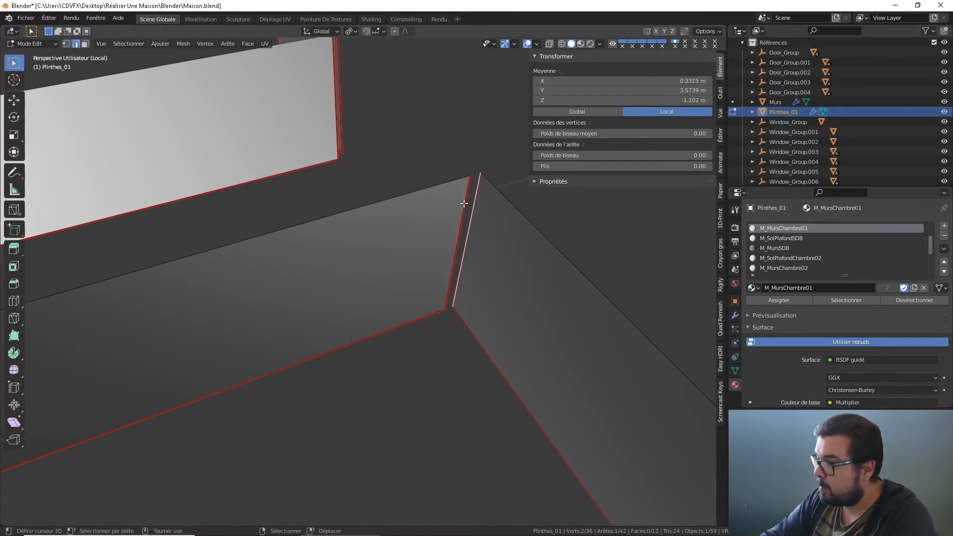
- Close this far corner by copying the return edge's local Y, 3.5739 m, onto the long strip's end edge
{"action": "left_click", "coordinate": [667, 91]}
{"action": "key", "text": "Return"}
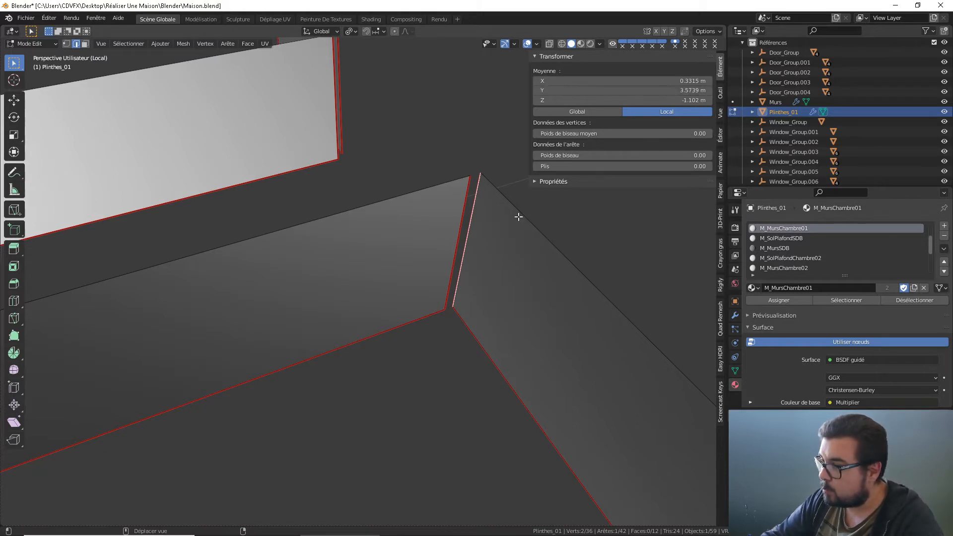
{"action": "left_click", "coordinate": [449, 206]}
{"action": "left_click", "coordinate": [675, 89]}
{"action": "key", "text": "ctrl+v"}
{"action": "key", "text": "Return"}
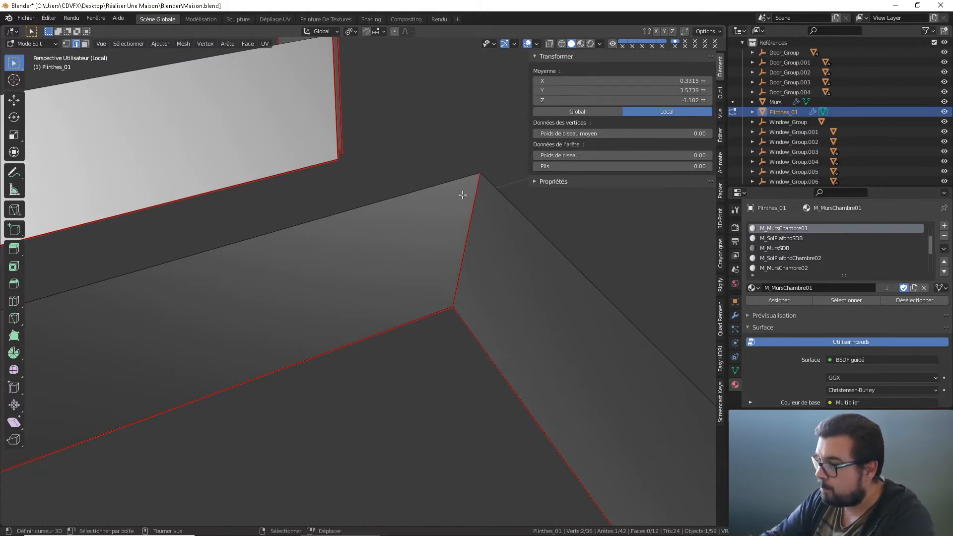
- At the other strip's far corner, copy the long strip edge's local X, 0.1815 m, onto the return's vertical edge
{"action": "scroll", "coordinate": [410, 262], "scroll_direction": "down", "scroll_amount": 1}
{"action": "middle_click_drag", "start_coordinate": [355, 131], "coordinate": [385, 289], "text": "shift"}
{"action": "scroll", "coordinate": [356, 268], "scroll_direction": "up", "scroll_amount": 4}
{"action": "left_click", "coordinate": [347, 275]}
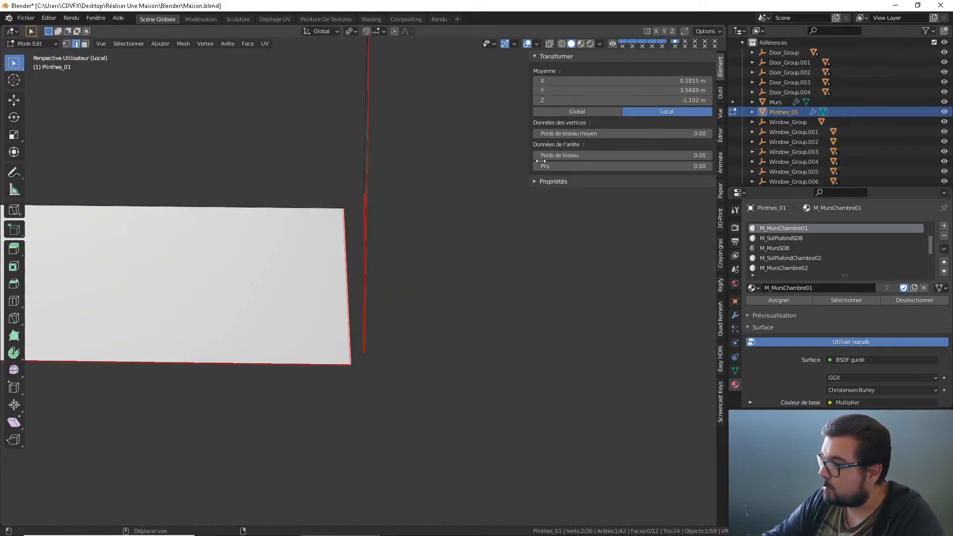
{"action": "left_click", "coordinate": [650, 84]}
{"action": "key", "text": "Return"}
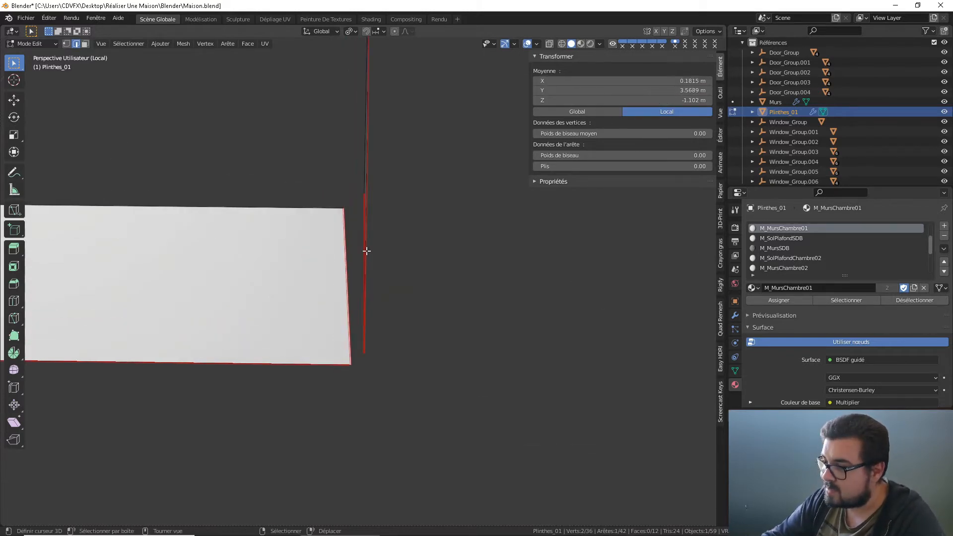
{"action": "left_click", "coordinate": [368, 245]}
{"action": "middle_click_drag", "start_coordinate": [383, 229], "coordinate": [487, 212]}
{"action": "left_click", "coordinate": [474, 178]}
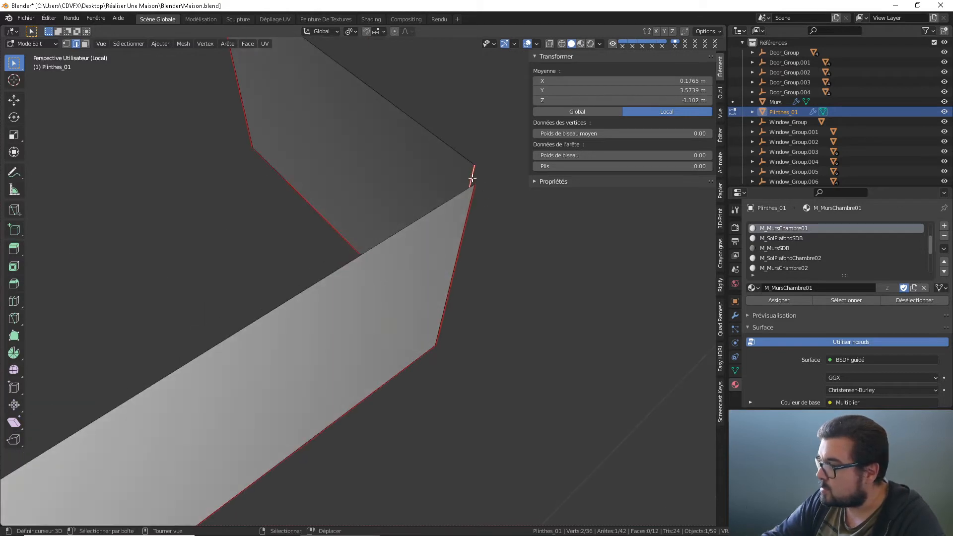
{"action": "left_click", "coordinate": [672, 85]}
{"action": "type", "text": "0.1815"}
{"action": "key", "text": "Return"}
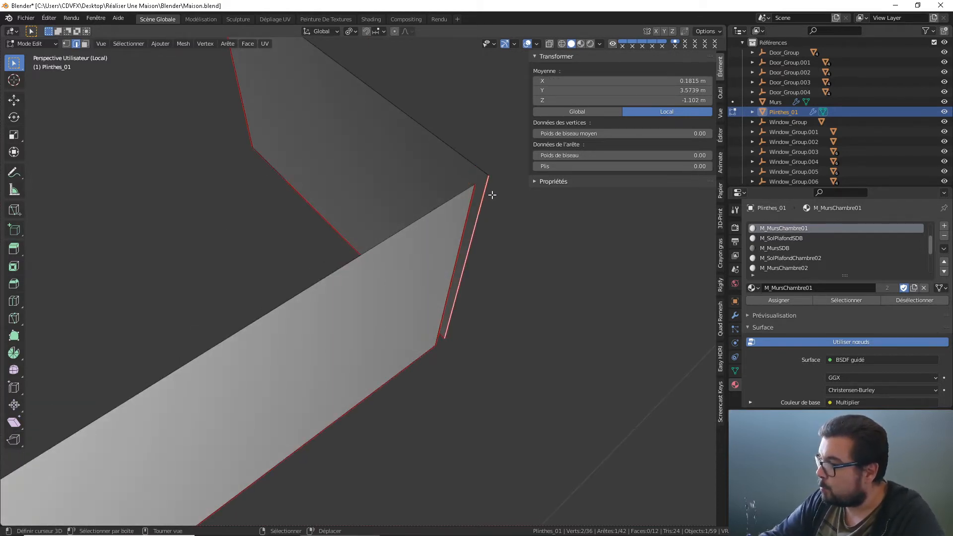
- Close this last corner by copying the return edge's Y, 3.5739 m, onto the long strip's end edge, and deselect everything
{"action": "left_click", "coordinate": [654, 93]}
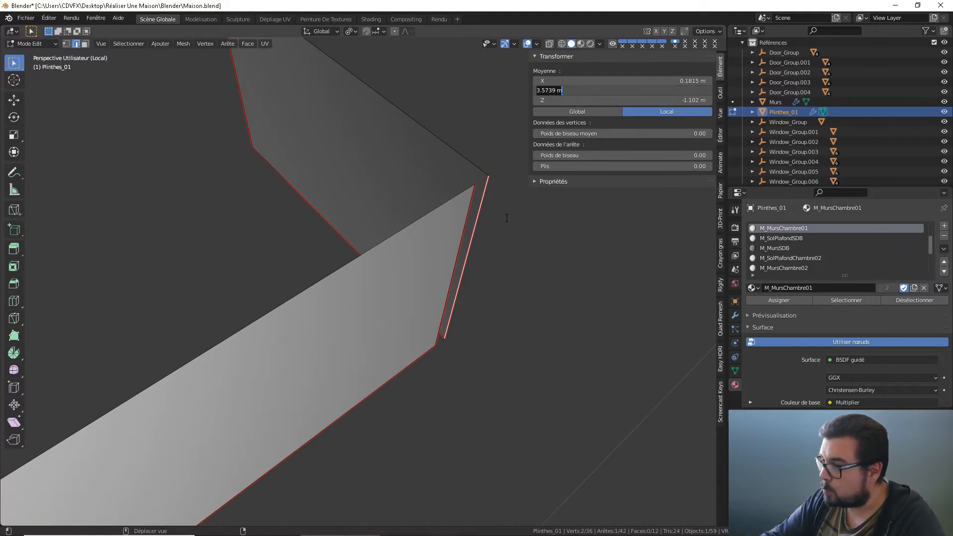
{"action": "type", "text": "3.5689"}
{"action": "key", "text": "Return"}
{"action": "left_click", "coordinate": [632, 89]}
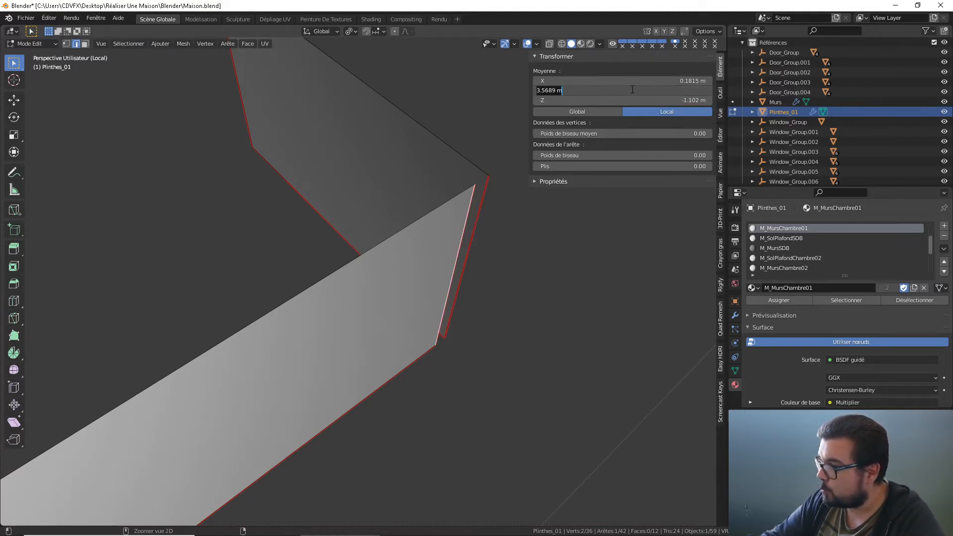
{"action": "key", "text": "ctrl+v"}
{"action": "key", "text": "Return"}
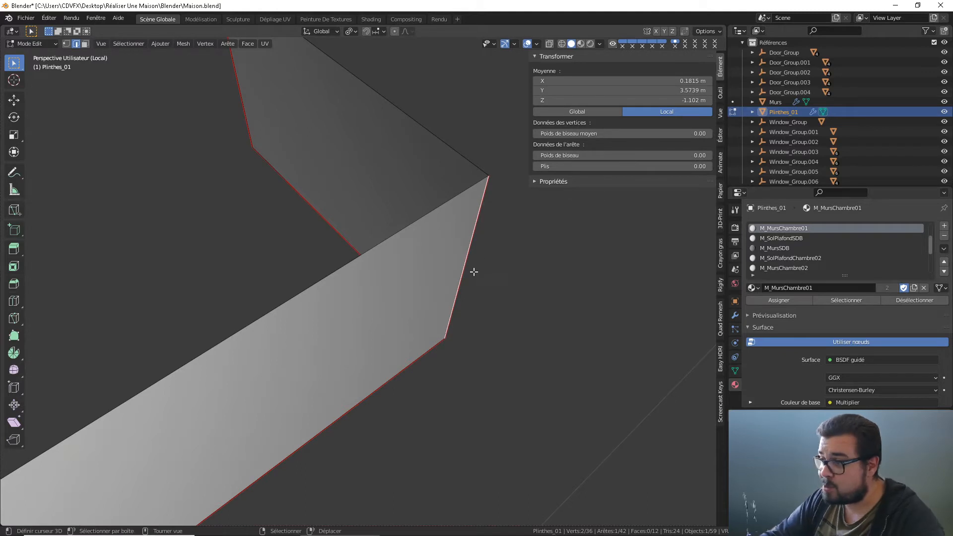
{"action": "middle_click_drag", "start_coordinate": [473, 271], "coordinate": [478, 266]}
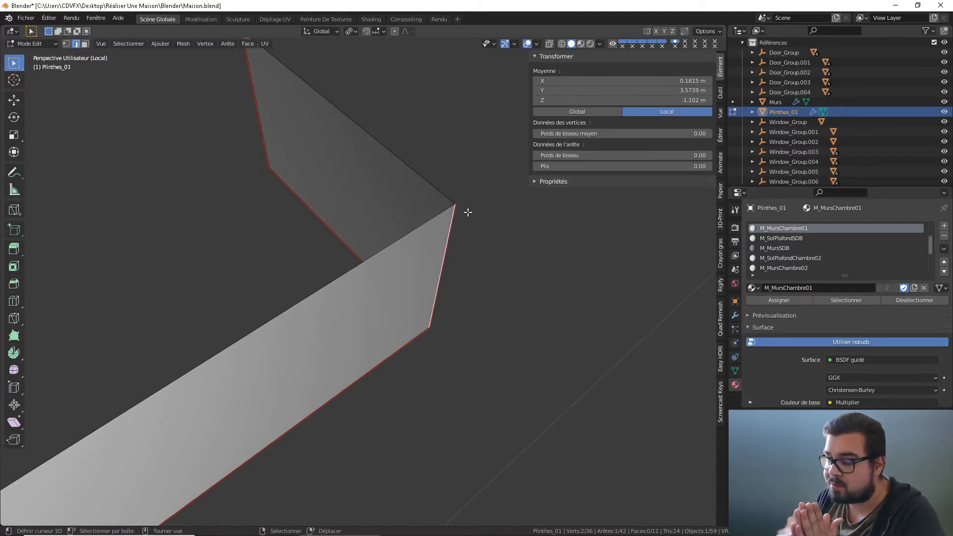
{"action": "key", "text": "a"}
{"action": "left_click", "coordinate": [457, 170]}
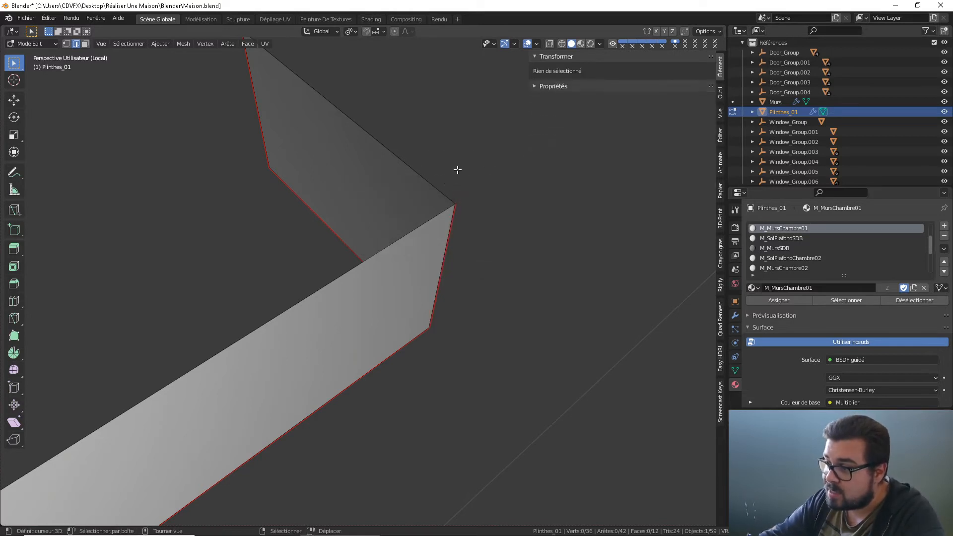
- Select the whole baseboard mesh, dissolve degenerate geometry and merge its vertices by distance at 0.0001 m
{"action": "key", "text": "a"}
{"action": "left_click", "coordinate": [453, 111]}
{"action": "scroll", "coordinate": [463, 211], "scroll_direction": "down", "scroll_amount": 2}
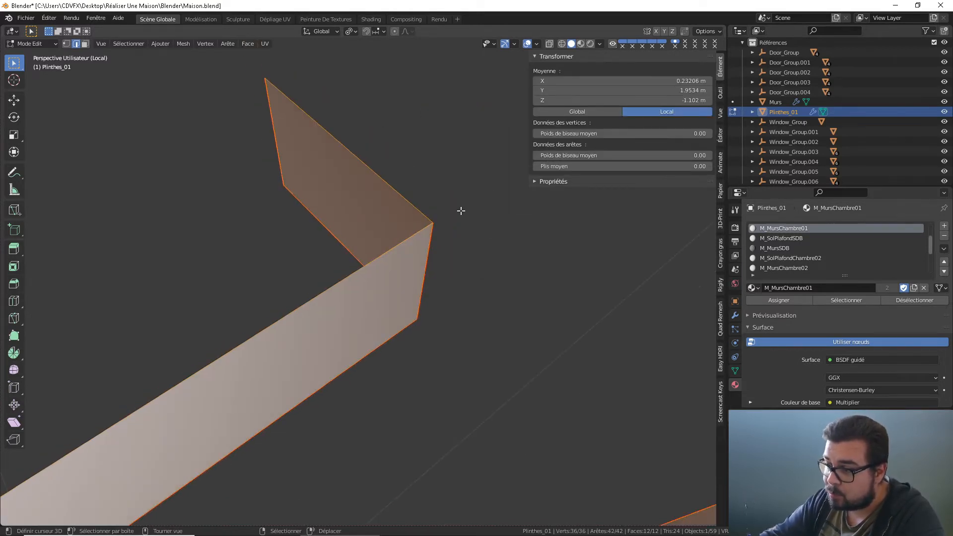
{"action": "key", "text": "q"}
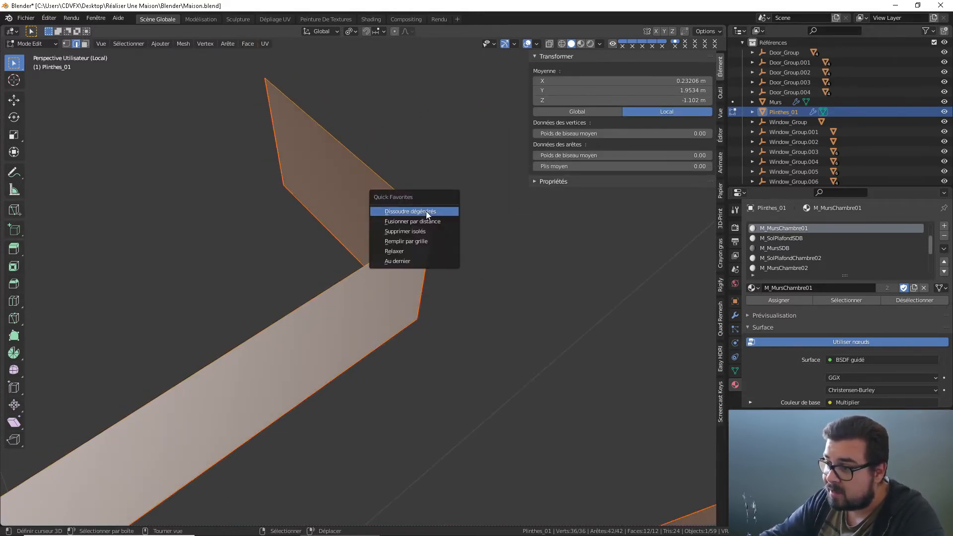
{"action": "left_click", "coordinate": [426, 211]}
{"action": "key", "text": "q"}
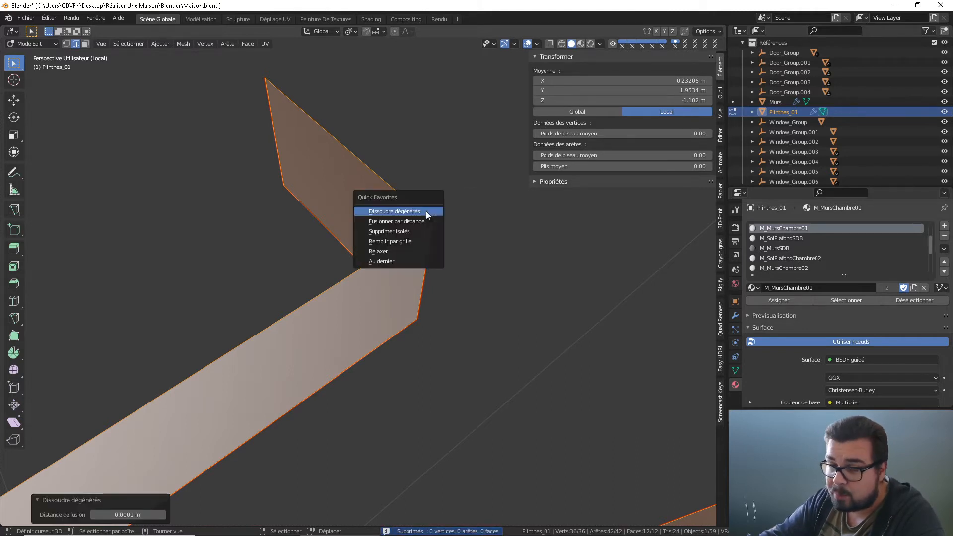
{"action": "left_click", "coordinate": [415, 221]}
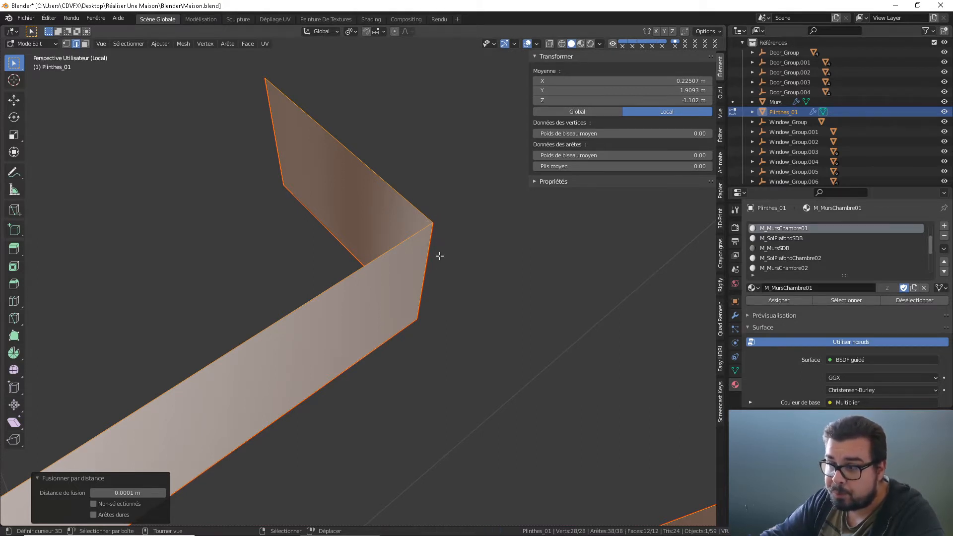
- Remove the WeightedNormal modifier from Plinthes_01
{"action": "left_click", "coordinate": [735, 316]}
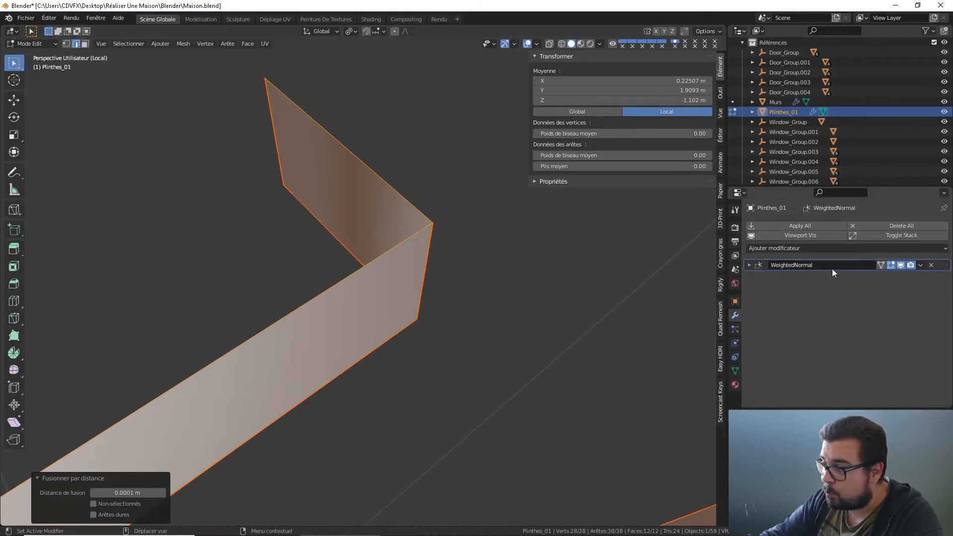
{"action": "left_click", "coordinate": [932, 265]}
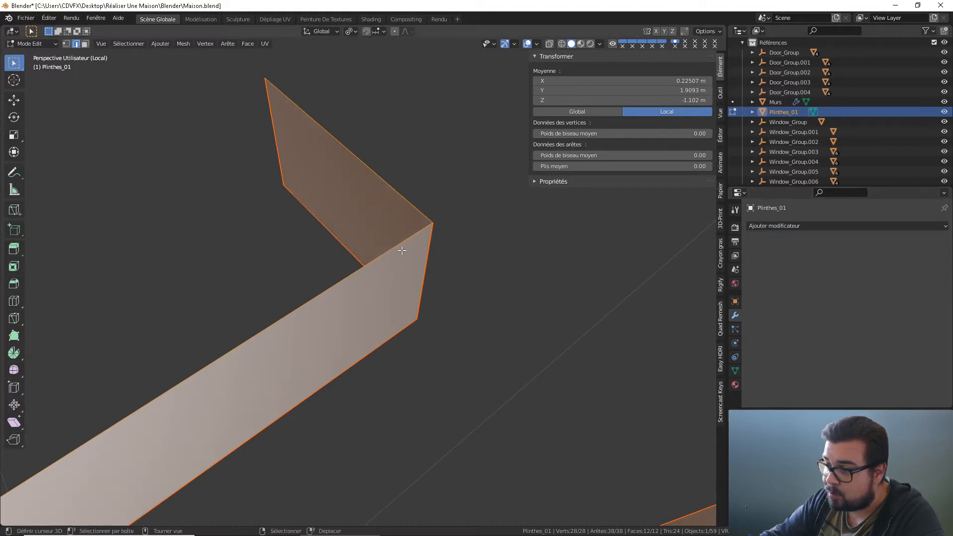
- Dissolve the two facing vertical edges that divide the long strips nearest their far ends
{"action": "scroll", "coordinate": [447, 278], "scroll_direction": "down", "scroll_amount": 3}
{"action": "middle_click_drag", "start_coordinate": [432, 320], "coordinate": [377, 263]}
{"action": "scroll", "coordinate": [452, 283], "scroll_direction": "down", "scroll_amount": 2}
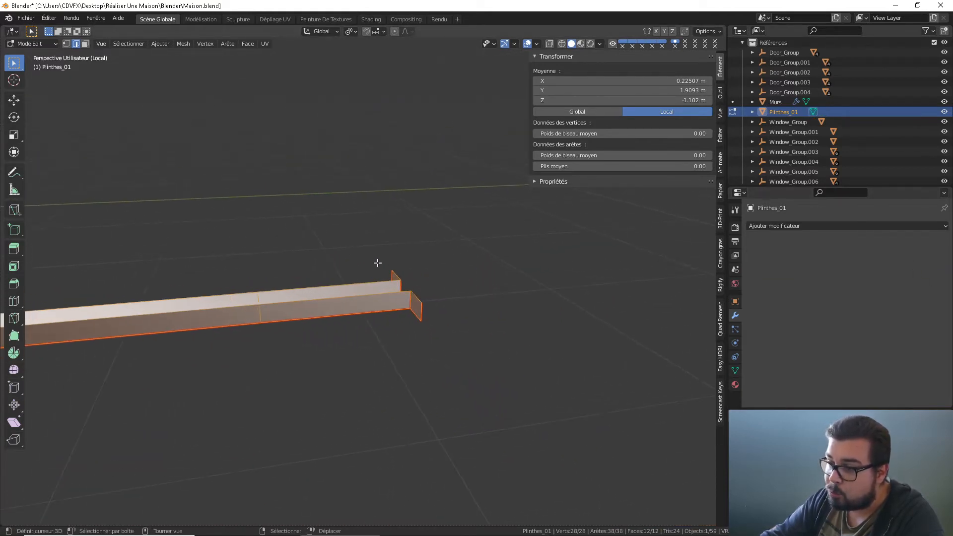
{"action": "middle_click_drag", "start_coordinate": [241, 258], "coordinate": [291, 302]}
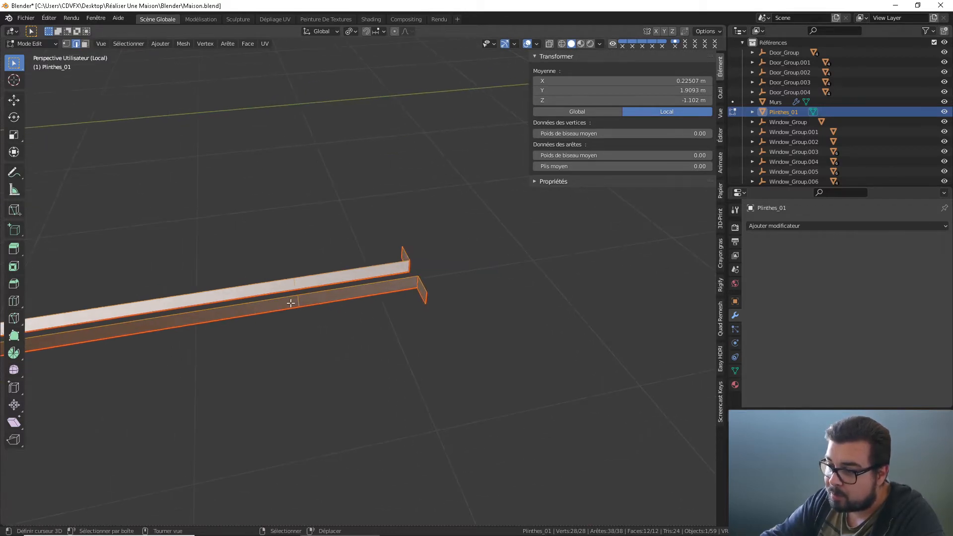
{"action": "scroll", "coordinate": [249, 314], "scroll_direction": "up", "scroll_amount": 3}
{"action": "key", "text": "alt+a"}
{"action": "right_click", "coordinate": [211, 322]}
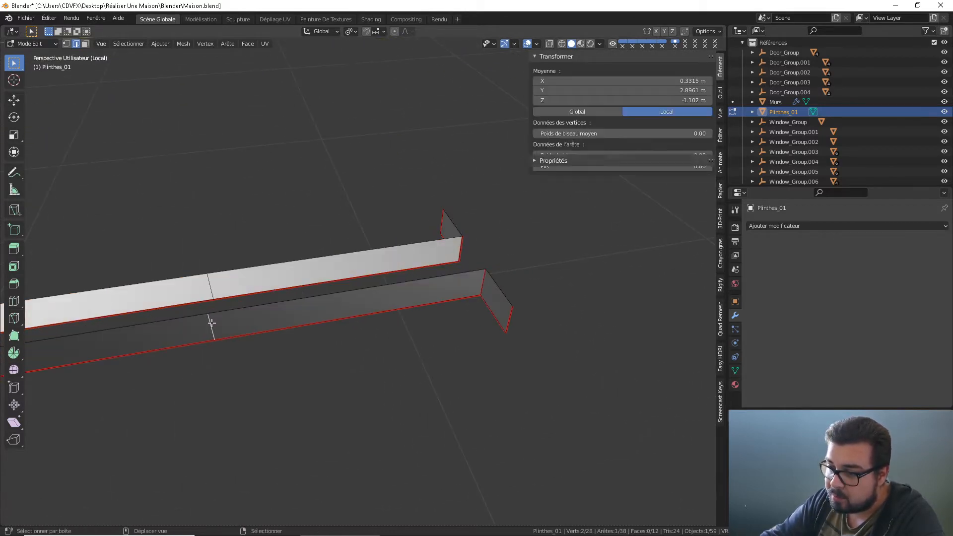
{"action": "right_click", "coordinate": [207, 281], "text": "shift"}
{"action": "middle_click_drag", "start_coordinate": [207, 281], "coordinate": [271, 279], "text": "shift"}
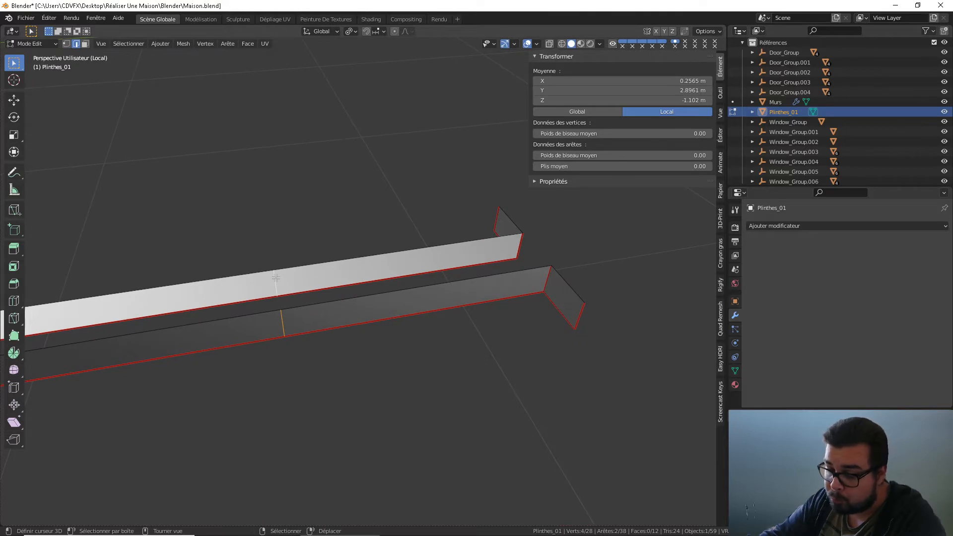
{"action": "key", "text": "x"}
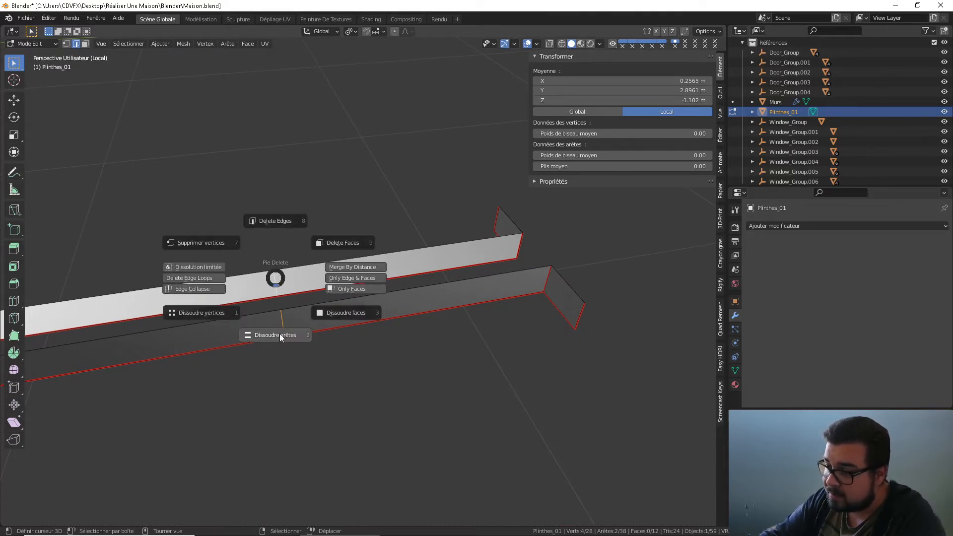
{"action": "left_click", "coordinate": [282, 335]}
- Dissolve the remaining unneeded vertical edges along both long strips, keeping only the corner and end edges
{"action": "middle_click_drag", "start_coordinate": [240, 315], "coordinate": [270, 288]}
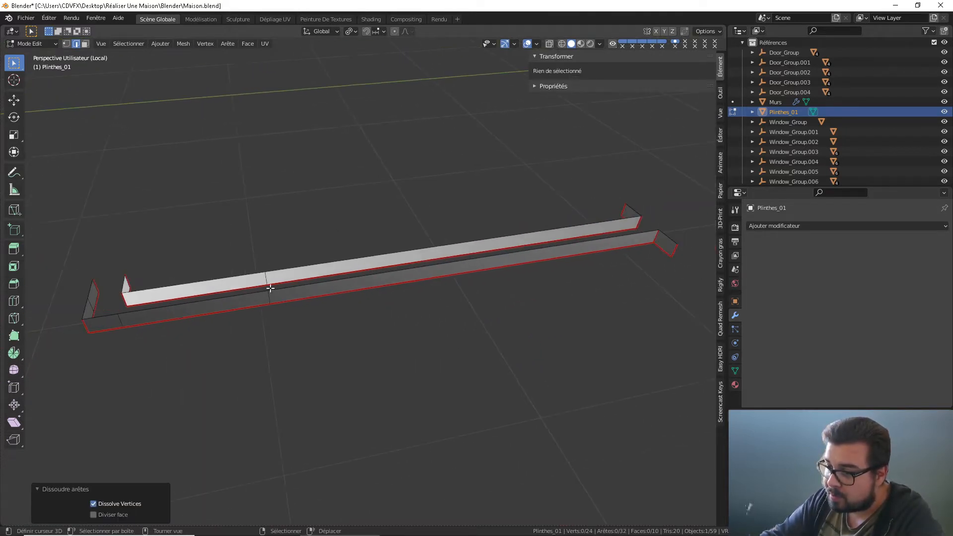
{"action": "right_click", "coordinate": [267, 299]}
{"action": "right_click", "coordinate": [267, 280], "text": "shift"}
{"action": "middle_click_drag", "start_coordinate": [141, 285], "coordinate": [268, 286], "text": "shift"}
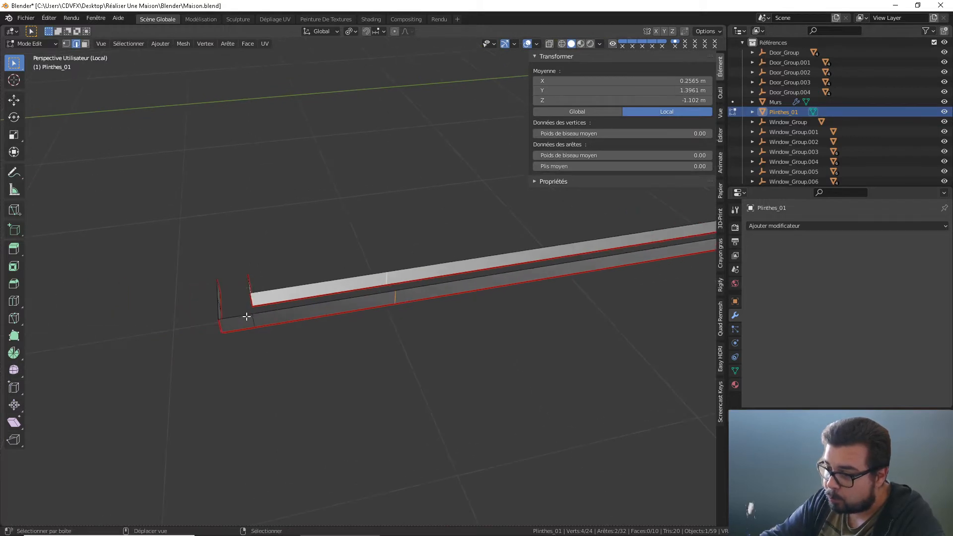
{"action": "right_click", "coordinate": [253, 322], "text": "shift"}
{"action": "middle_click_drag", "start_coordinate": [252, 321], "coordinate": [338, 305]}
{"action": "key", "text": "x"}
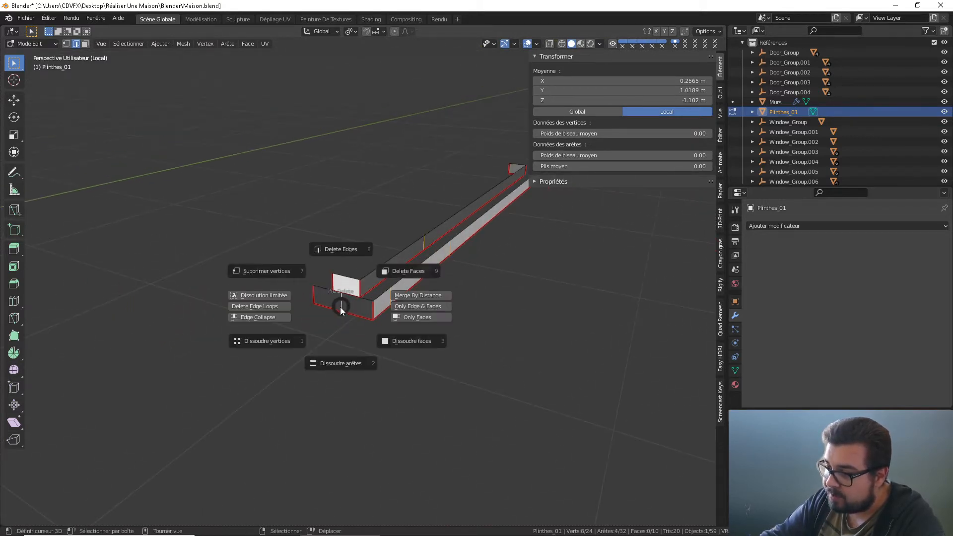
{"action": "left_click", "coordinate": [337, 361]}
{"action": "middle_click_drag", "start_coordinate": [468, 288], "coordinate": [412, 286]}
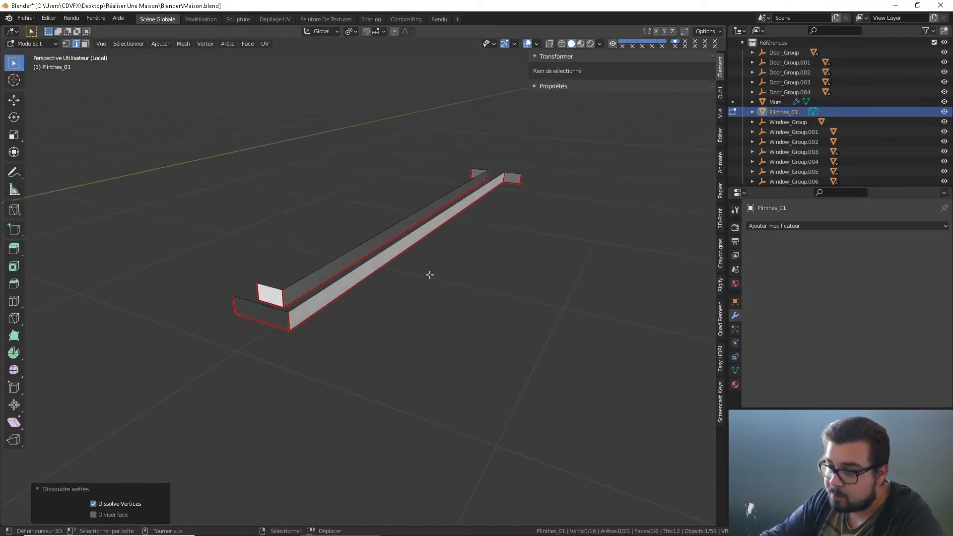
- Return to Object Mode, apply the baseboards' rotation and scale, and set their origin to geometry
{"action": "key", "text": "Tab"}
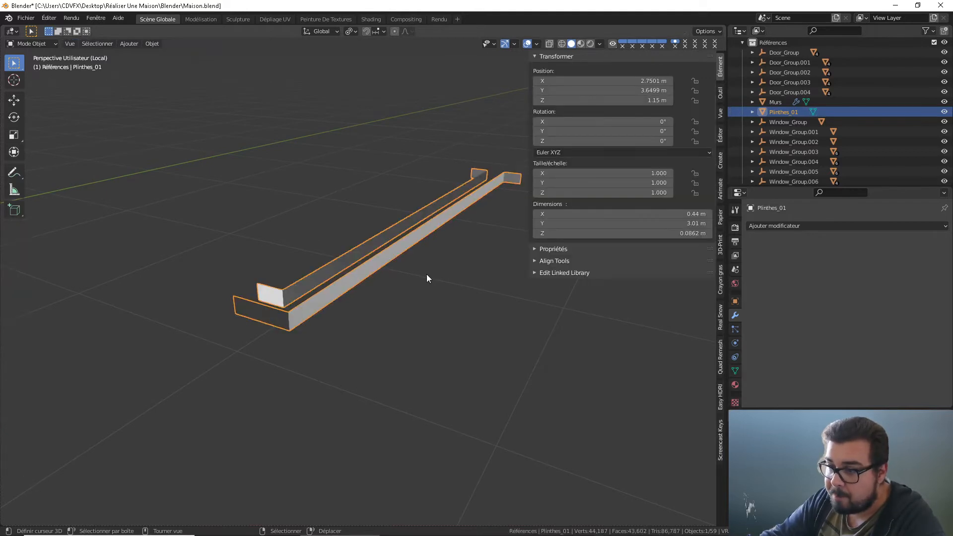
{"action": "key", "text": "q"}
{"action": "left_click", "coordinate": [389, 272]}
{"action": "key", "text": "q"}
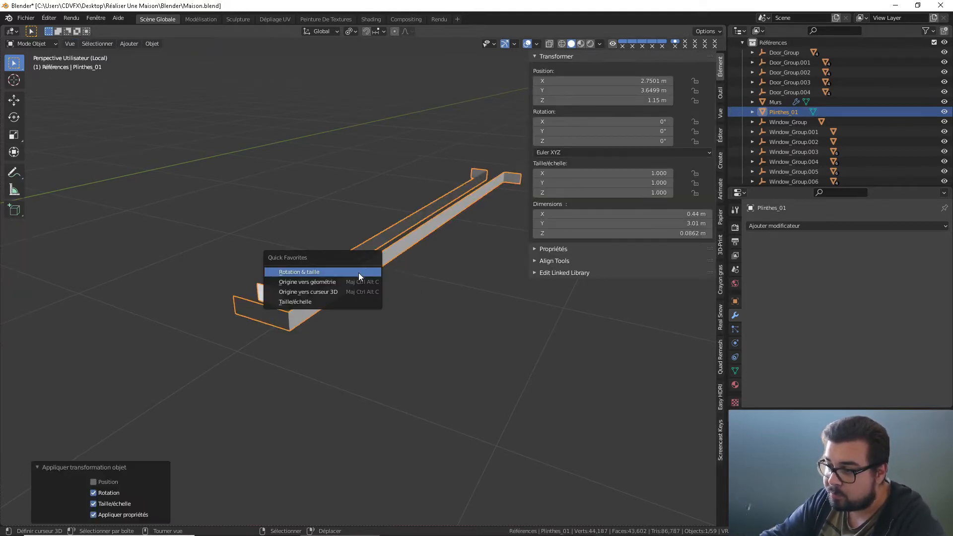
{"action": "left_click", "coordinate": [350, 281]}
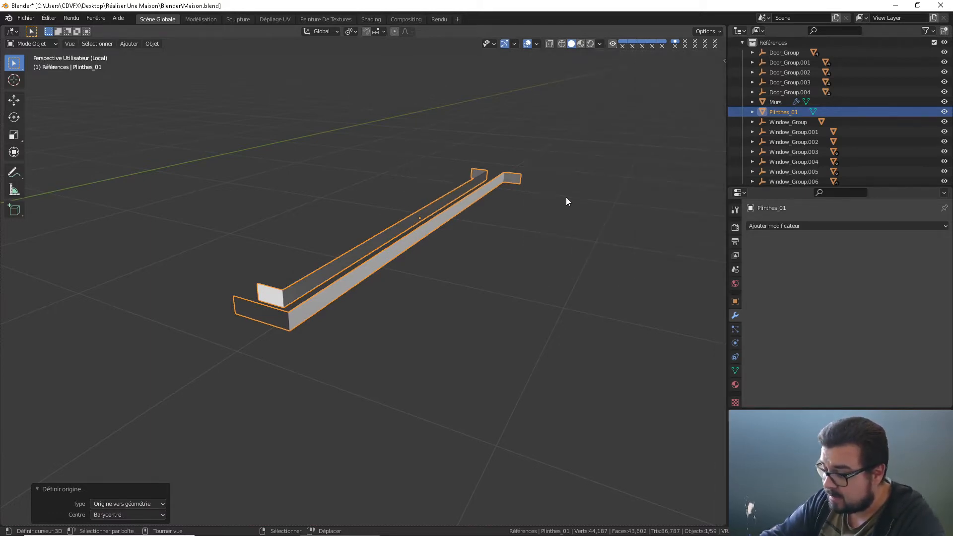
- Enable the Screencast Keys display and hide the sidebar
{"action": "left_click", "coordinate": [723, 434]}
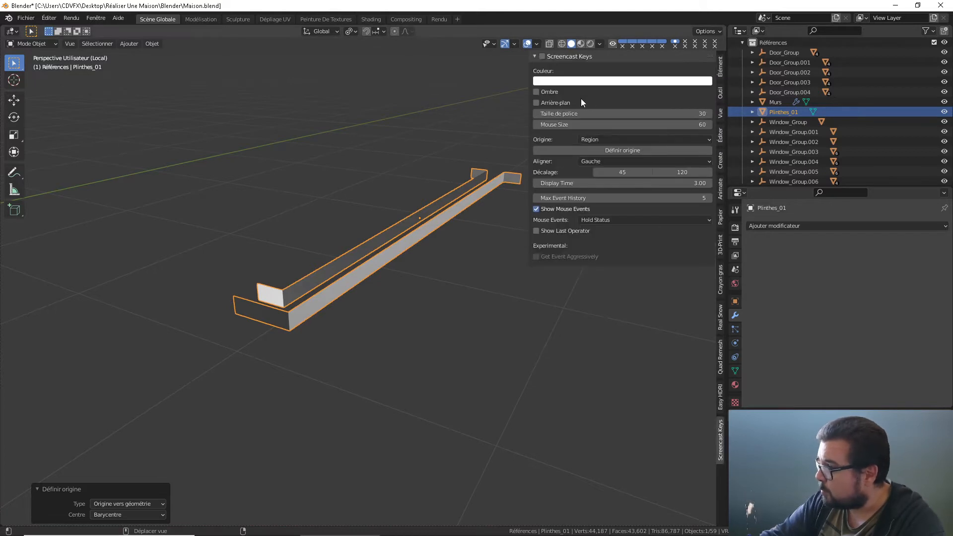
{"action": "left_click", "coordinate": [544, 55]}
{"action": "key", "text": "n"}
- Leave the isolated local view to show the whole house and add a Solidify (Solidifier) modifier to Plinthes_01
{"action": "middle_click_drag", "start_coordinate": [390, 243], "coordinate": [447, 260]}
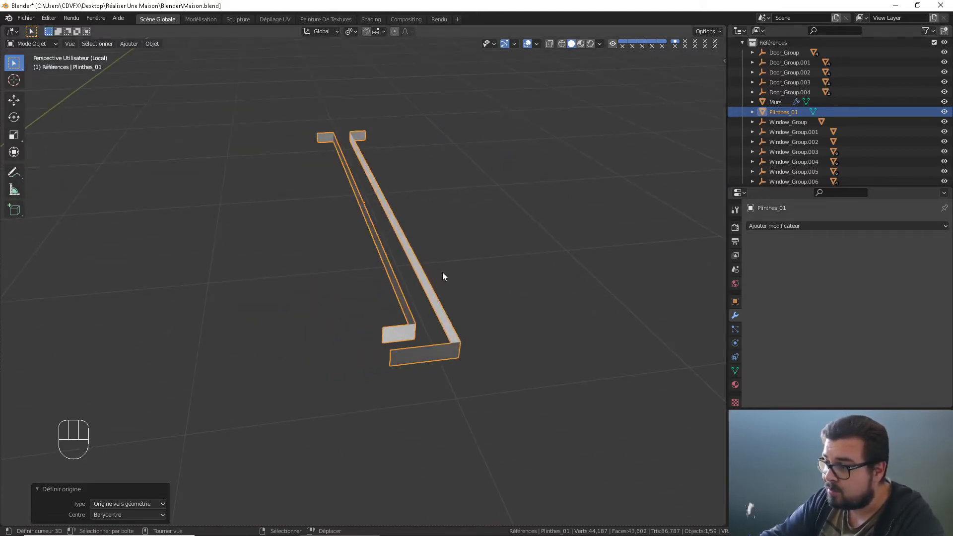
{"action": "key", "text": "KP_Divide"}
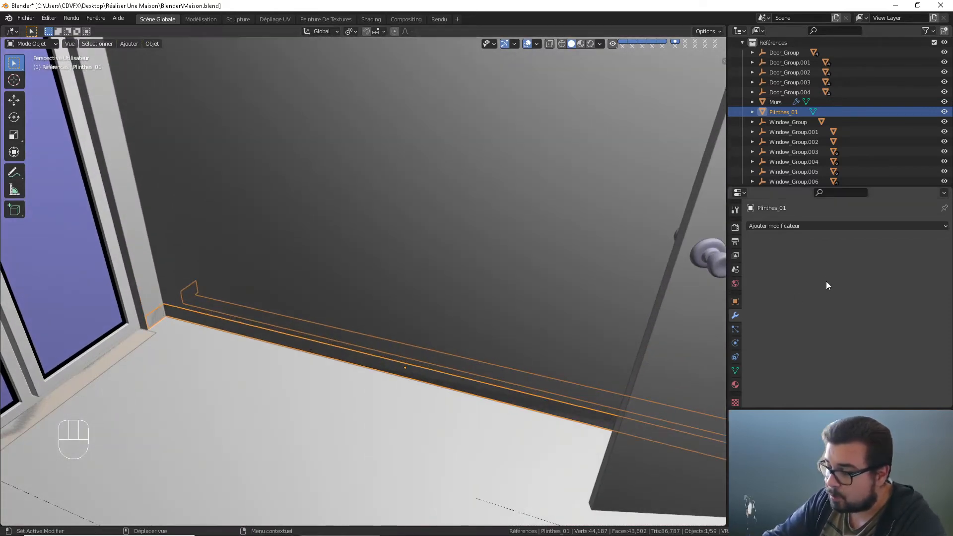
{"action": "left_click", "coordinate": [810, 226]}
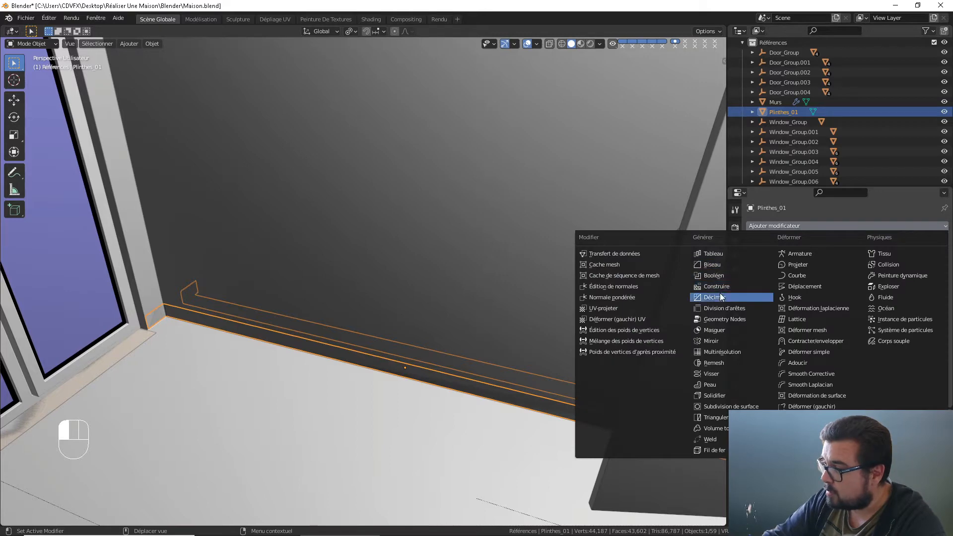
{"action": "left_click", "coordinate": [725, 395]}
{"action": "scroll", "coordinate": [183, 318], "scroll_direction": "up", "scroll_amount": 3}
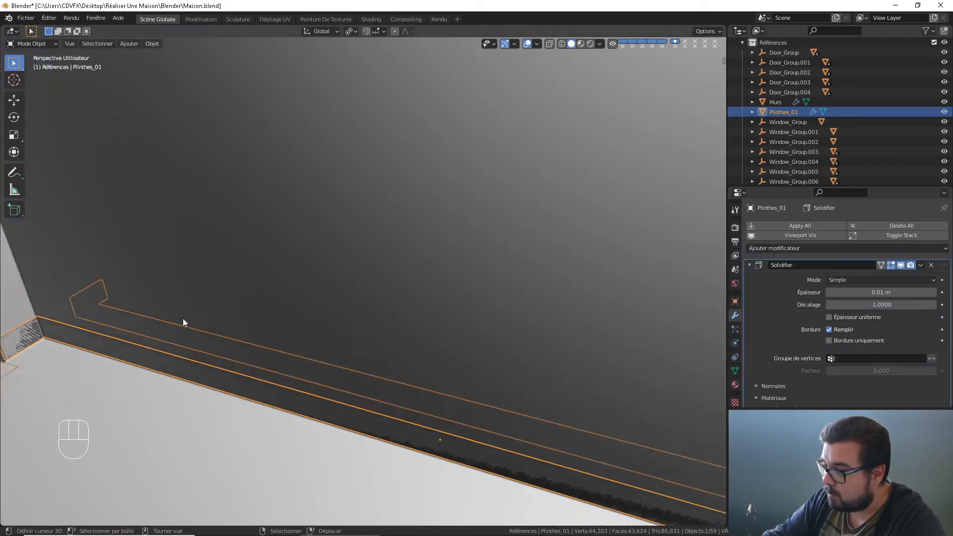
{"action": "middle_click_drag", "start_coordinate": [226, 326], "coordinate": [199, 423], "text": "shift"}
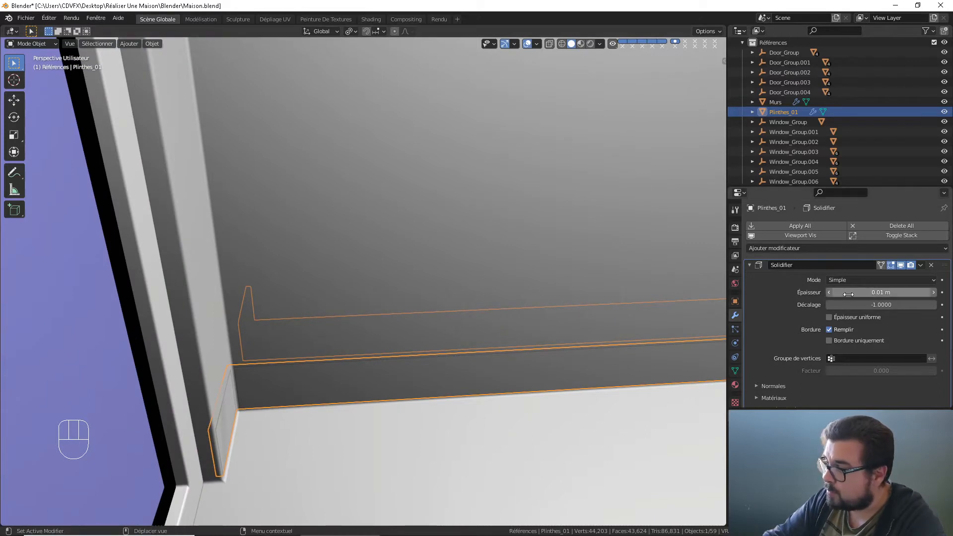
- Set the Solidify thickness of Plinthes_01 to -0.02 m so the baseboard extends into the room
{"action": "left_click", "coordinate": [829, 292]}
{"action": "left_click", "coordinate": [829, 292]}
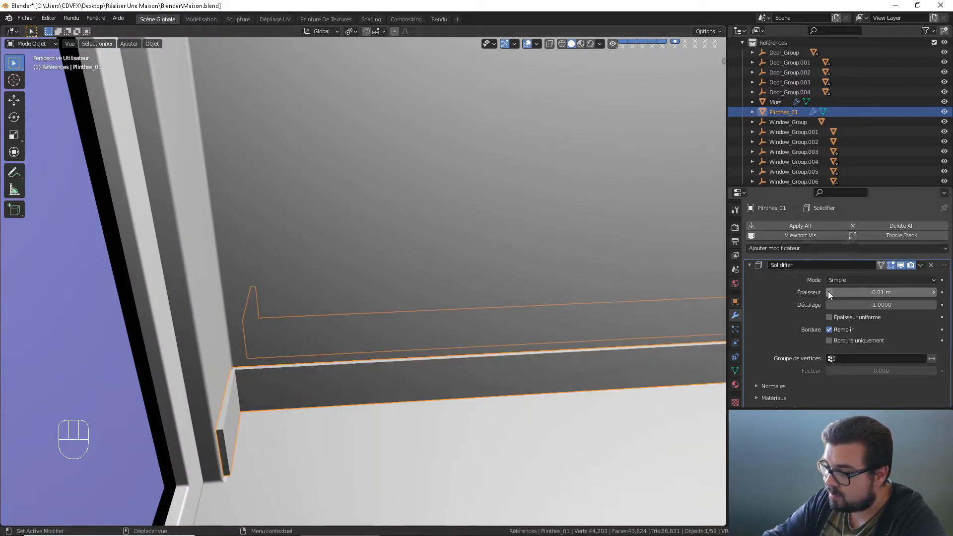
{"action": "left_click", "coordinate": [872, 291]}
{"action": "type", "text": "-0"}
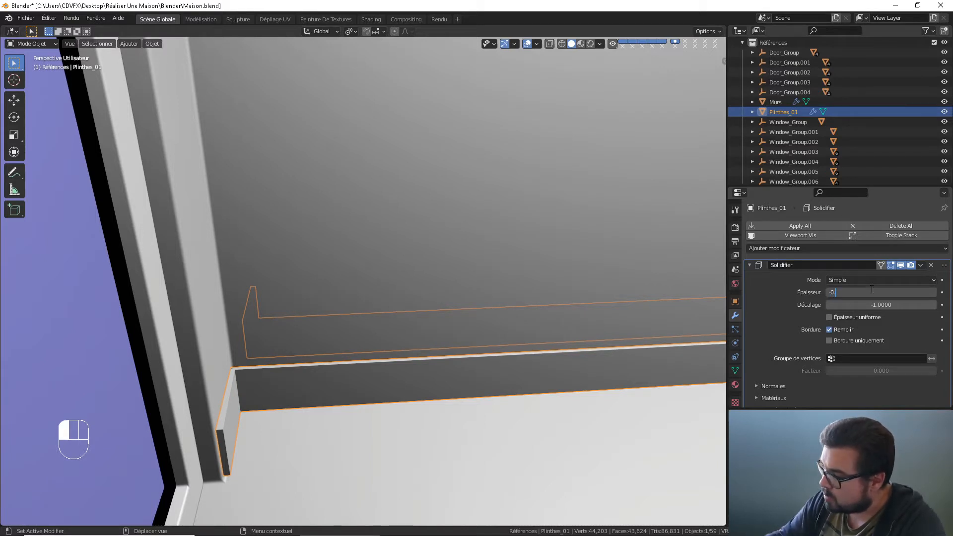
{"action": "key", "text": "Return"}
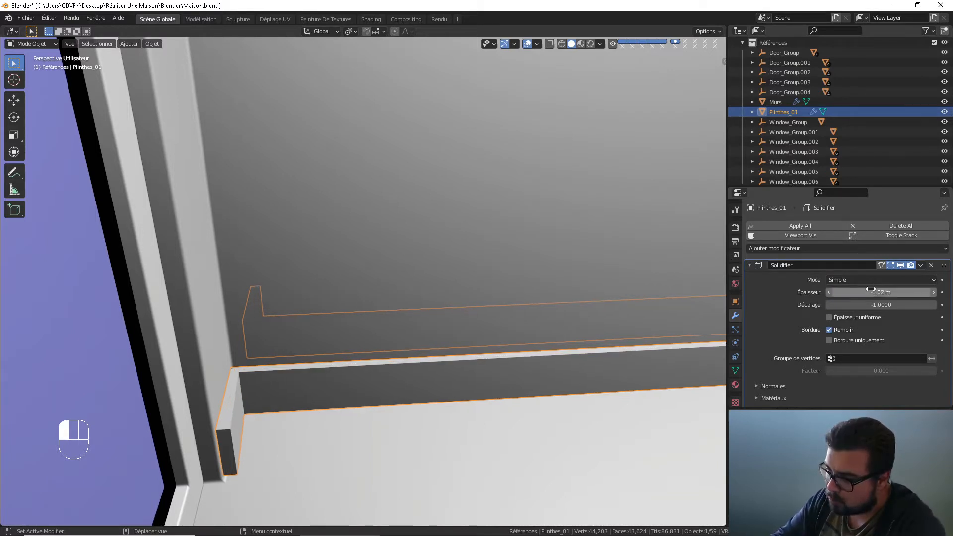
- Enable even thickness (Épaisseur uniforme) on the Solidify modifier, compare the corner with it off and on, and collapse the modifier settings
{"action": "left_click", "coordinate": [830, 317]}
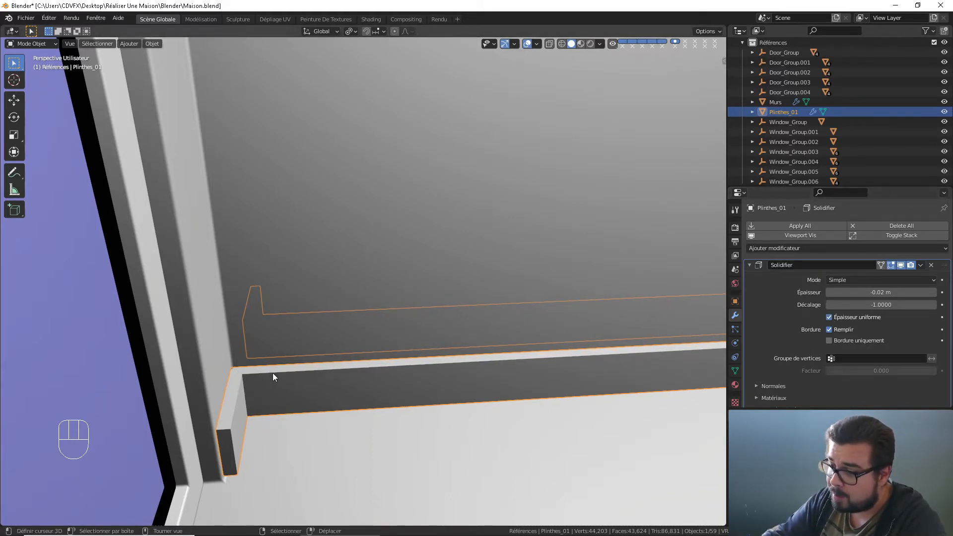
{"action": "scroll", "coordinate": [273, 373], "scroll_direction": "up", "scroll_amount": 1}
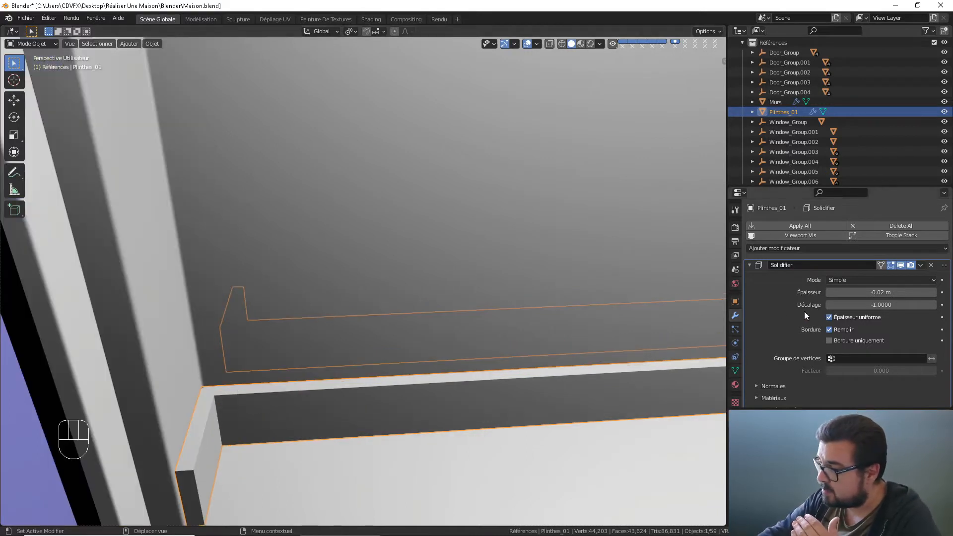
{"action": "left_click", "coordinate": [829, 316]}
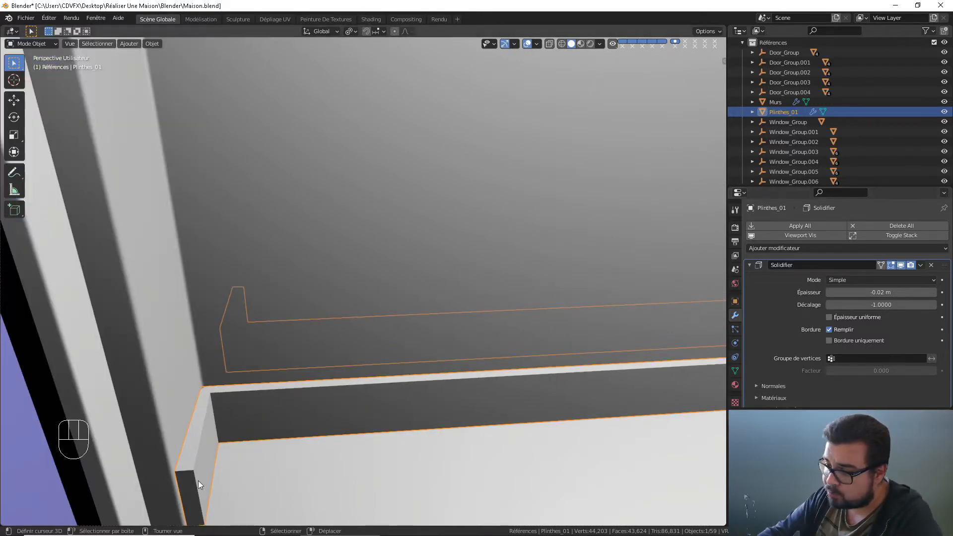
{"action": "left_click", "coordinate": [829, 317]}
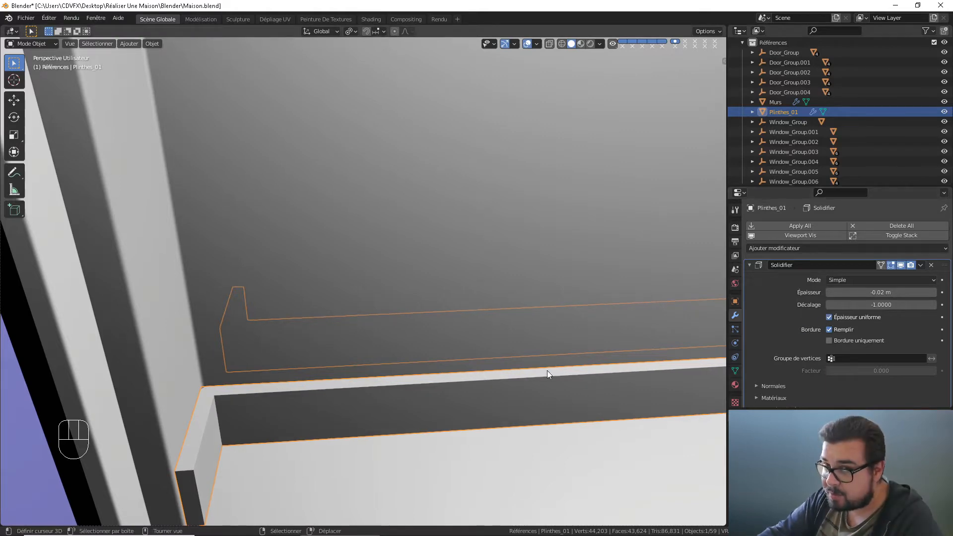
{"action": "middle_click_drag", "start_coordinate": [491, 348], "coordinate": [462, 338]}
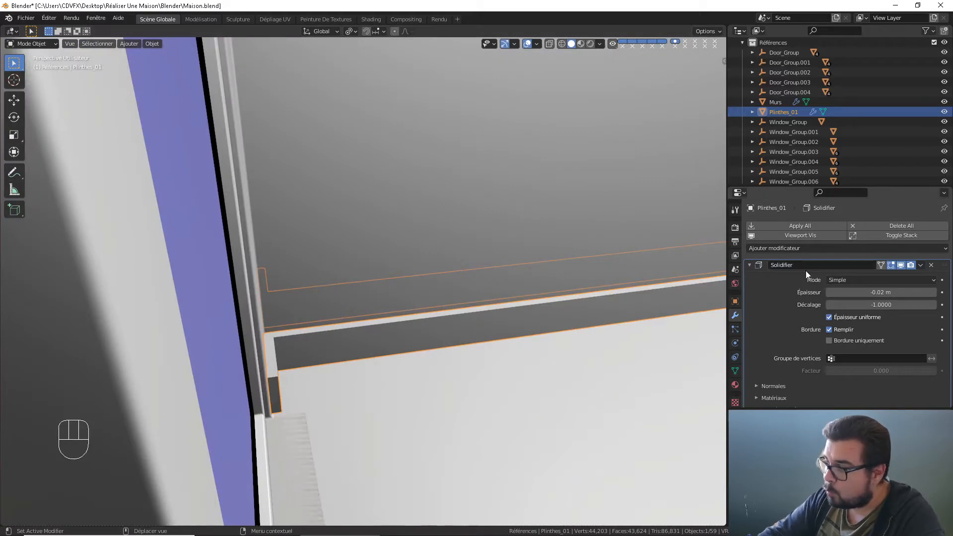
{"action": "left_click", "coordinate": [751, 265]}
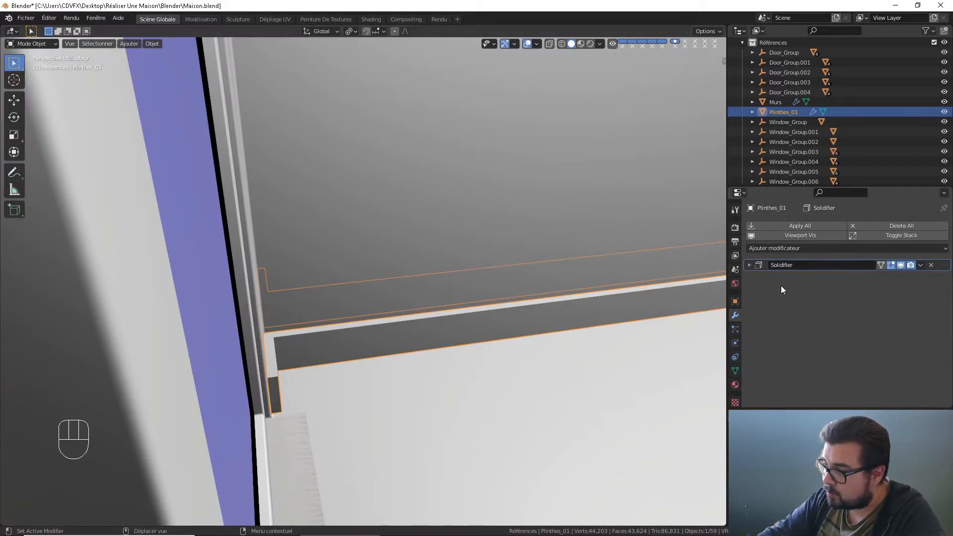
- Enter Edit Mode on the walls object Murs at the room corner below the window and clear the mesh selection
{"action": "middle_click_drag", "start_coordinate": [503, 325], "coordinate": [500, 301], "text": "shift"}
{"action": "scroll", "coordinate": [464, 328], "scroll_direction": "down", "scroll_amount": 2}
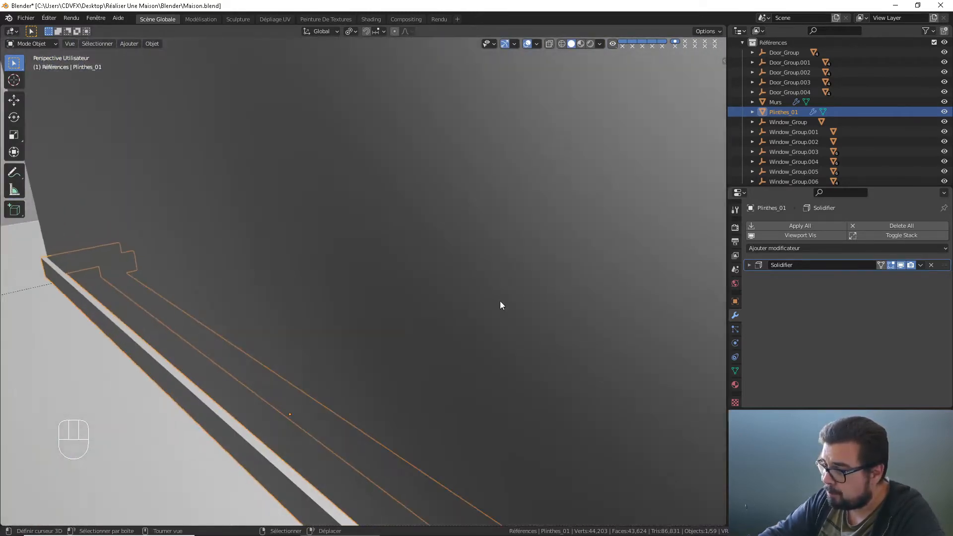
{"action": "scroll", "coordinate": [422, 322], "scroll_direction": "down", "scroll_amount": 2}
{"action": "middle_click_drag", "start_coordinate": [318, 347], "coordinate": [387, 350]}
{"action": "middle_click_drag", "start_coordinate": [287, 348], "coordinate": [392, 355], "text": "shift"}
{"action": "scroll", "coordinate": [377, 358], "scroll_direction": "down", "scroll_amount": 2}
{"action": "middle_click_drag", "start_coordinate": [322, 360], "coordinate": [388, 270], "text": "shift"}
{"action": "left_click", "coordinate": [417, 179]}
{"action": "key", "text": "Tab"}
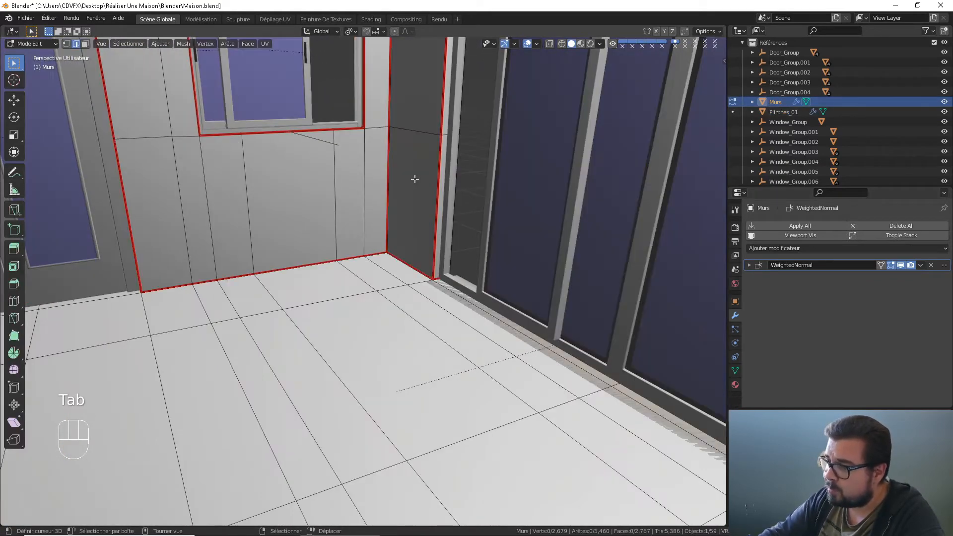
{"action": "key", "text": "a"}
{"action": "left_click", "coordinate": [418, 139]}
{"action": "middle_click_drag", "start_coordinate": [333, 213], "coordinate": [350, 230], "text": "shift"}
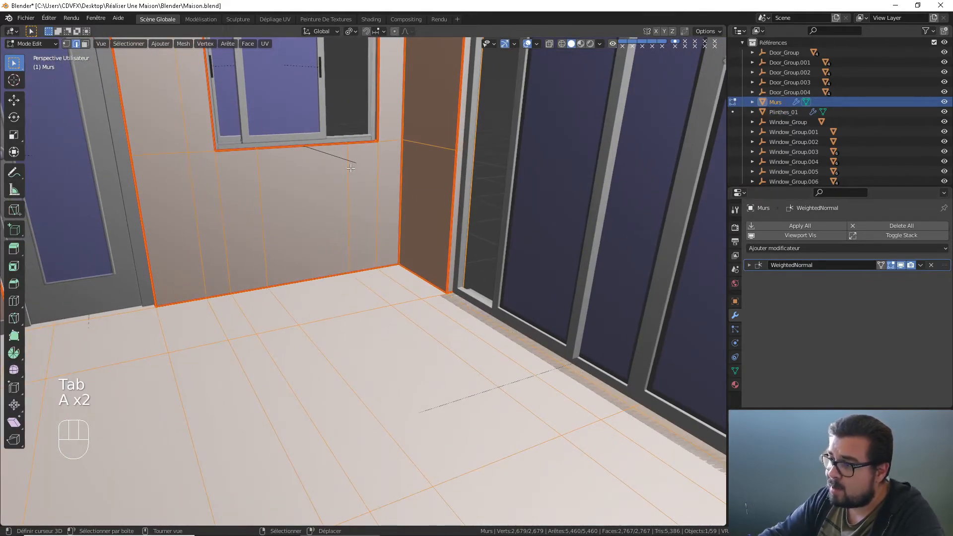
{"action": "key", "text": "a"}
{"action": "left_click", "coordinate": [328, 220]}
- Add one horizontal loop cut across the wall below the window and the adjoining narrow wall, and set its local Z to -1.06 m
{"action": "key", "text": "ctrl+r"}
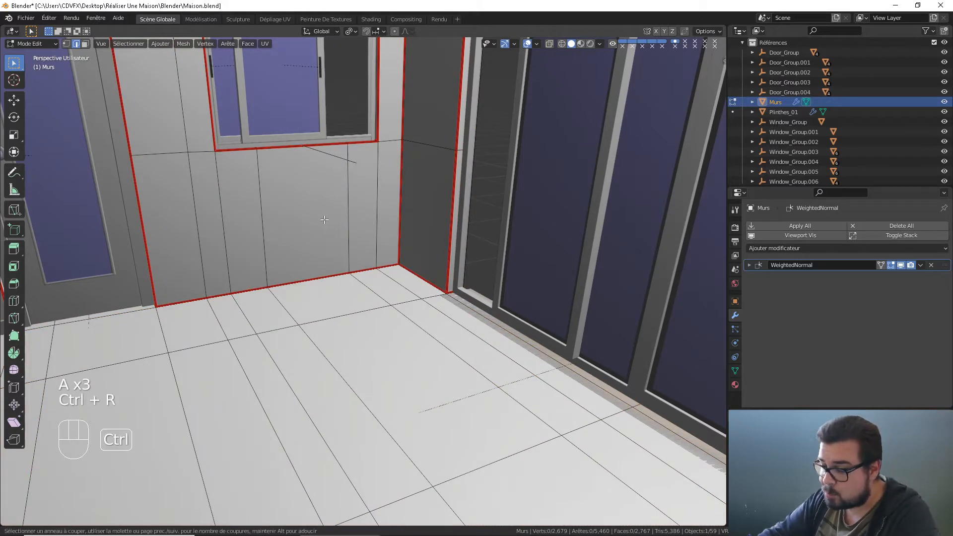
{"action": "left_click", "coordinate": [185, 220]}
{"action": "right_click", "coordinate": [185, 220]}
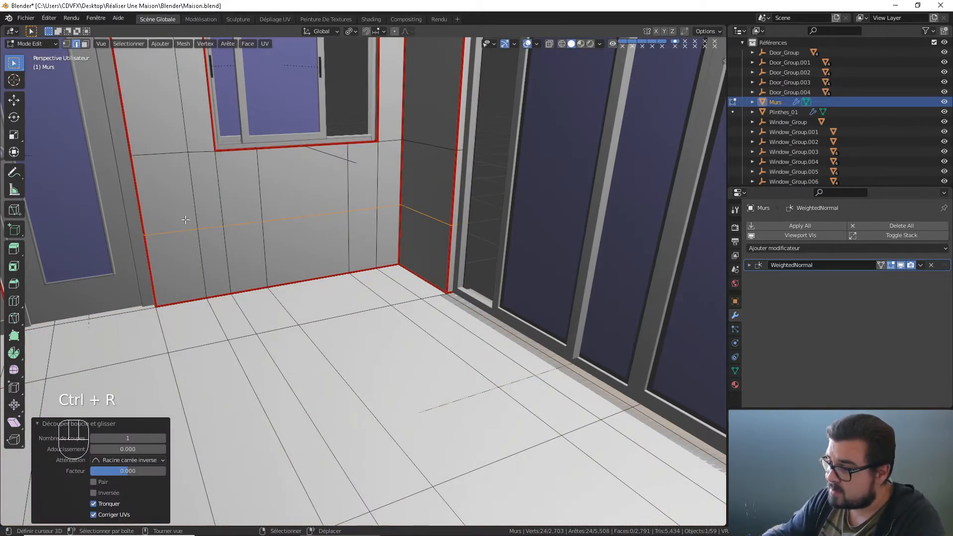
{"action": "key", "text": "n"}
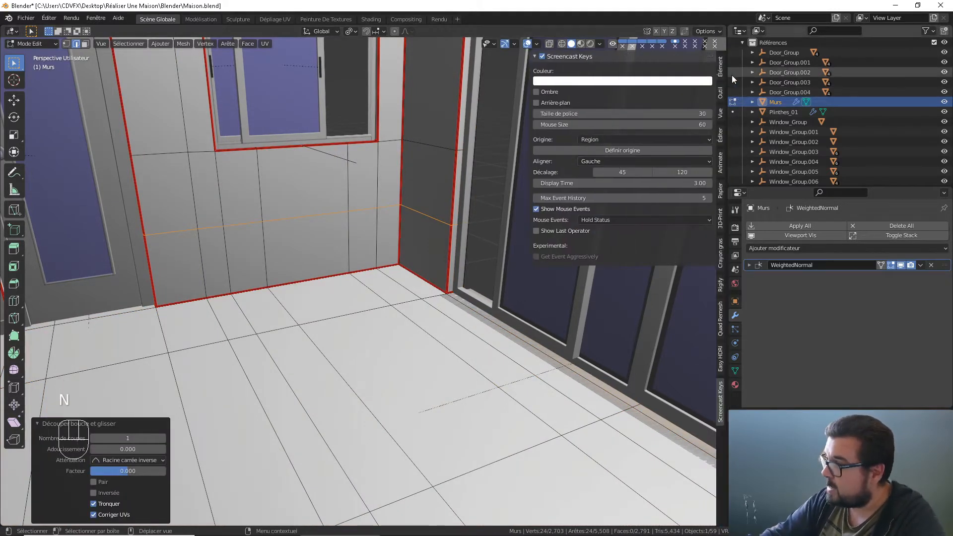
{"action": "left_click", "coordinate": [661, 101]}
{"action": "type", "text": "-1"}
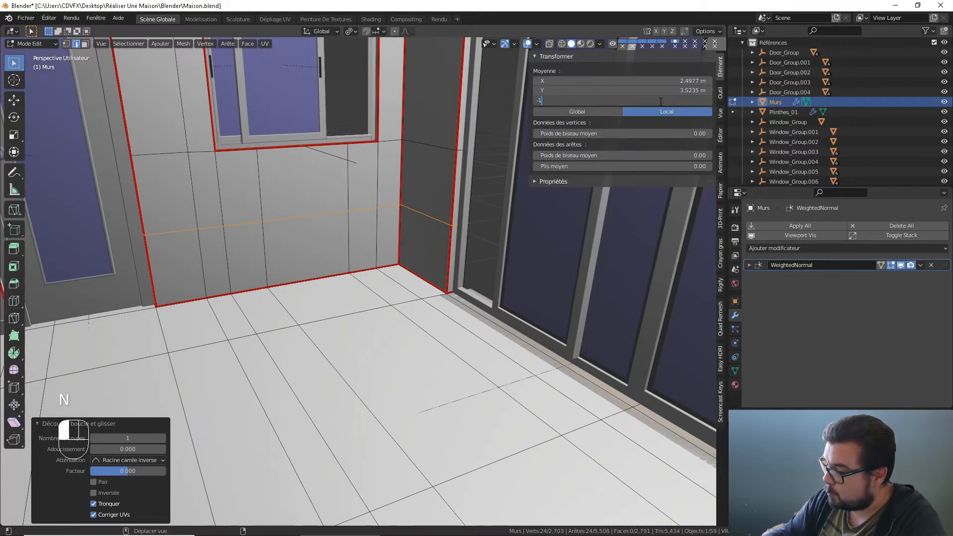
{"action": "type", "text": ".06"}
{"action": "key", "text": "Return"}
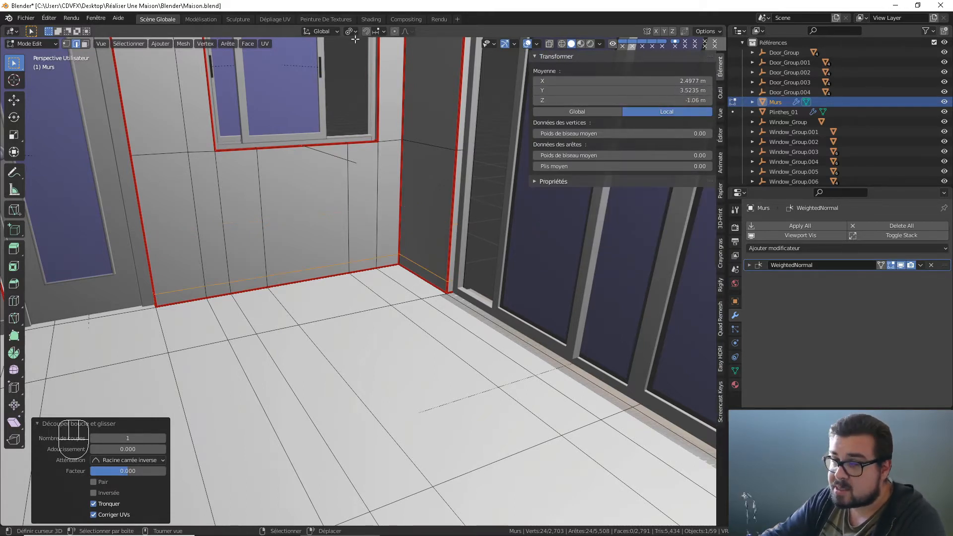
- Select the seven low faces beneath the new loop on the window wall and the adjoining narrow wall
{"action": "left_click", "coordinate": [85, 44]}
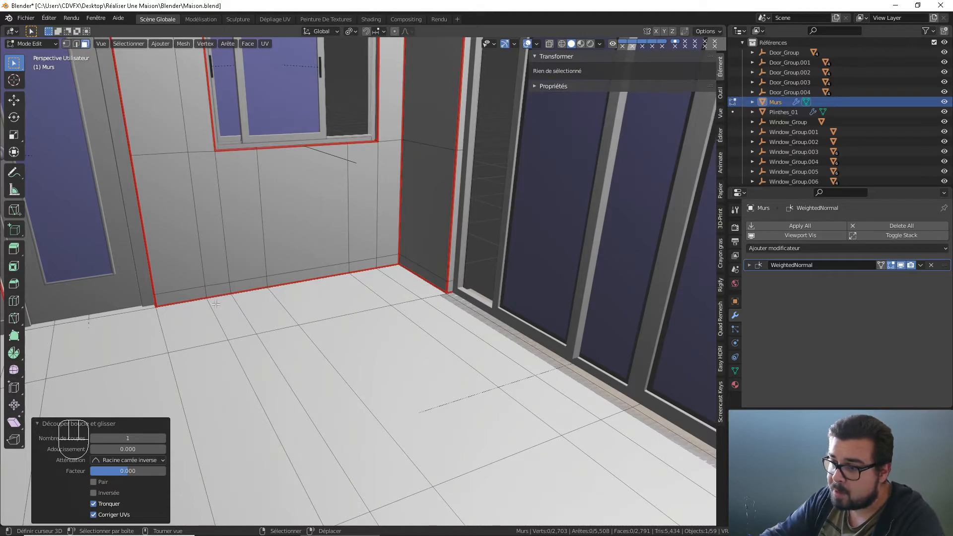
{"action": "left_click", "coordinate": [198, 293]}
{"action": "left_click", "coordinate": [217, 289], "text": "shift"}
{"action": "left_click", "coordinate": [242, 284], "text": "shift"}
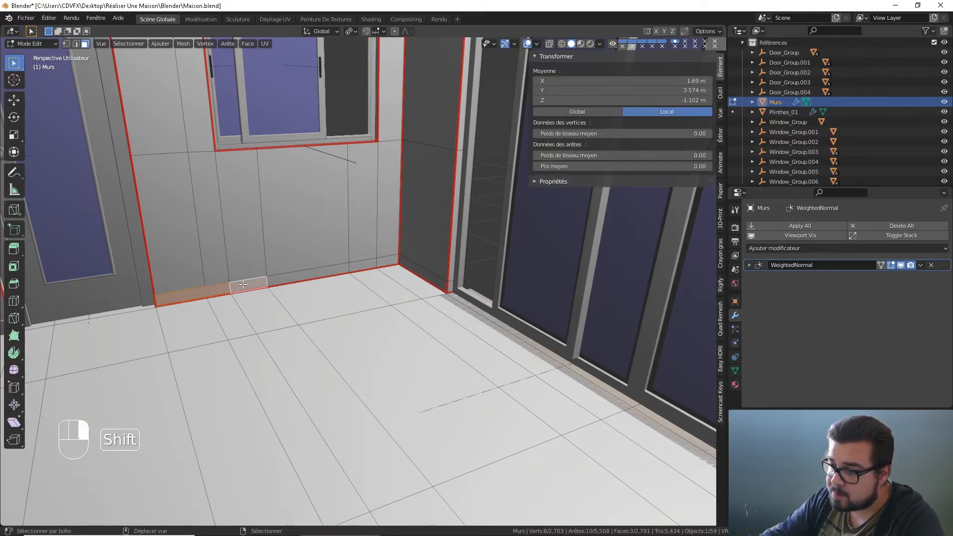
{"action": "left_click", "coordinate": [299, 277], "text": "shift"}
{"action": "left_click", "coordinate": [364, 269], "text": "shift"}
{"action": "left_click", "coordinate": [388, 263], "text": "shift"}
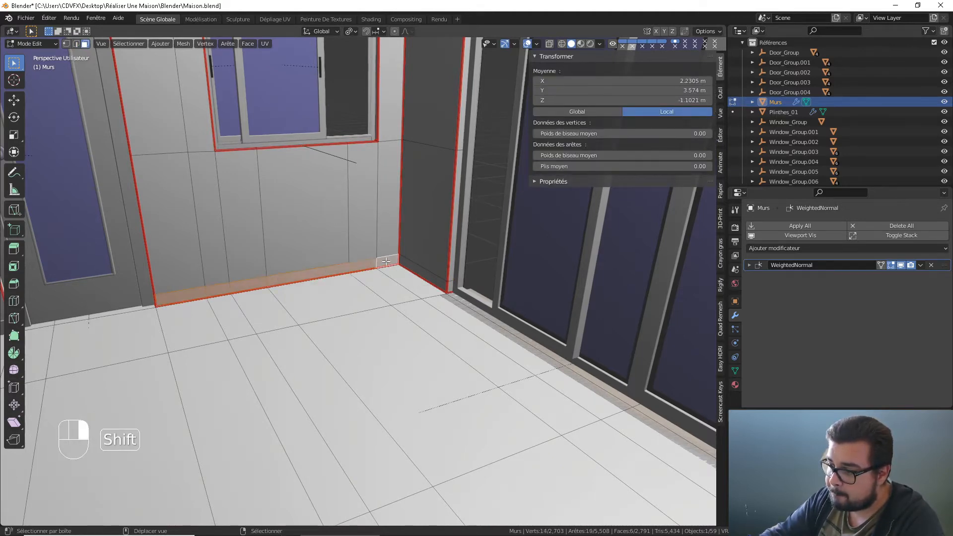
{"action": "left_click", "coordinate": [415, 269], "text": "shift"}
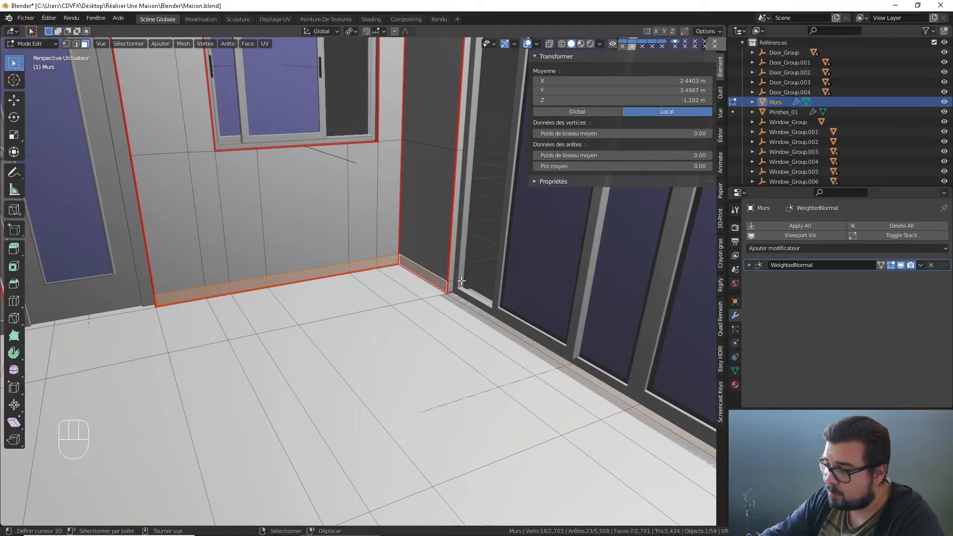
{"action": "middle_click_drag", "start_coordinate": [461, 281], "coordinate": [426, 292]}
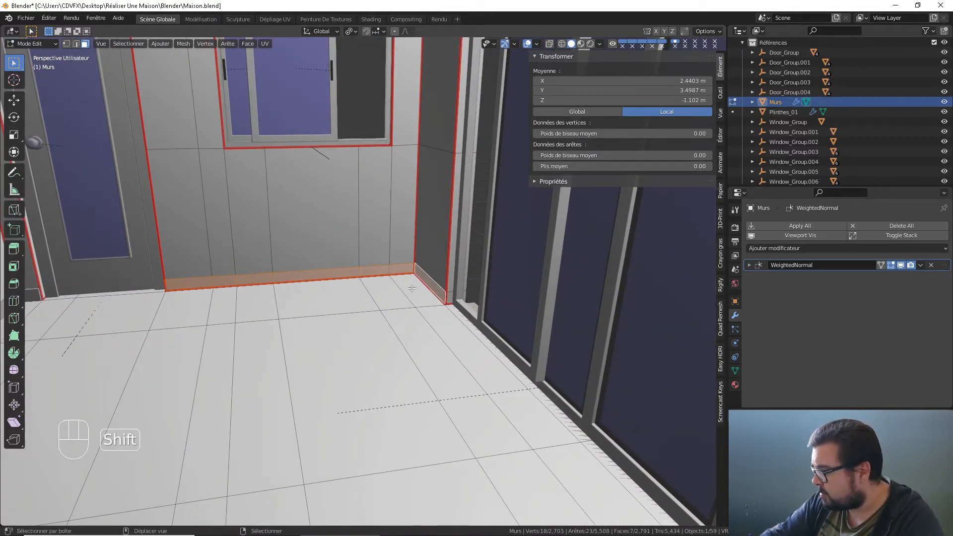
{"action": "middle_click_drag", "start_coordinate": [449, 301], "coordinate": [502, 311], "text": "shift"}
- Duplicate the selected faces in place, separate them into their own object, and return to Object Mode
{"action": "key", "text": "shift+d"}
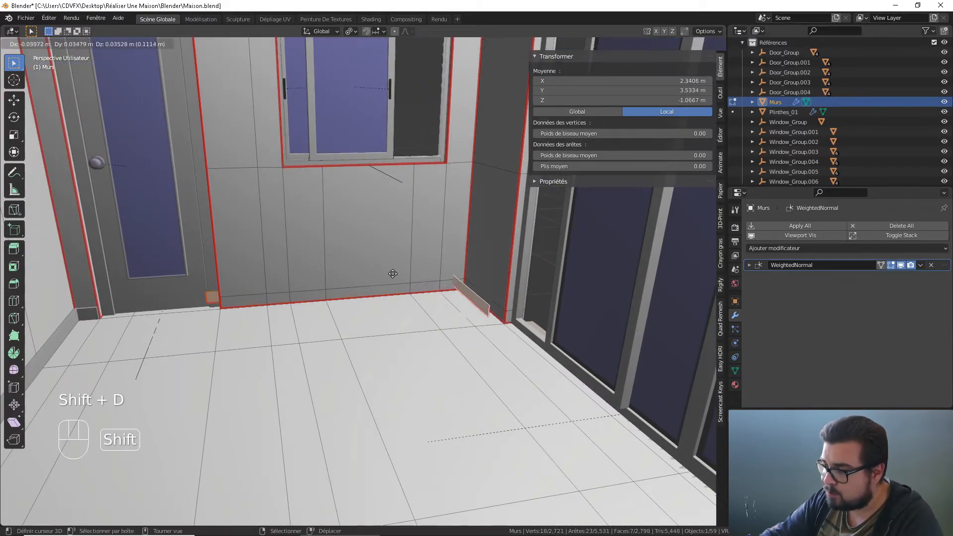
{"action": "right_click", "coordinate": [422, 280]}
{"action": "key", "text": "p"}
{"action": "left_click", "coordinate": [391, 272]}
{"action": "key", "text": "Tab"}
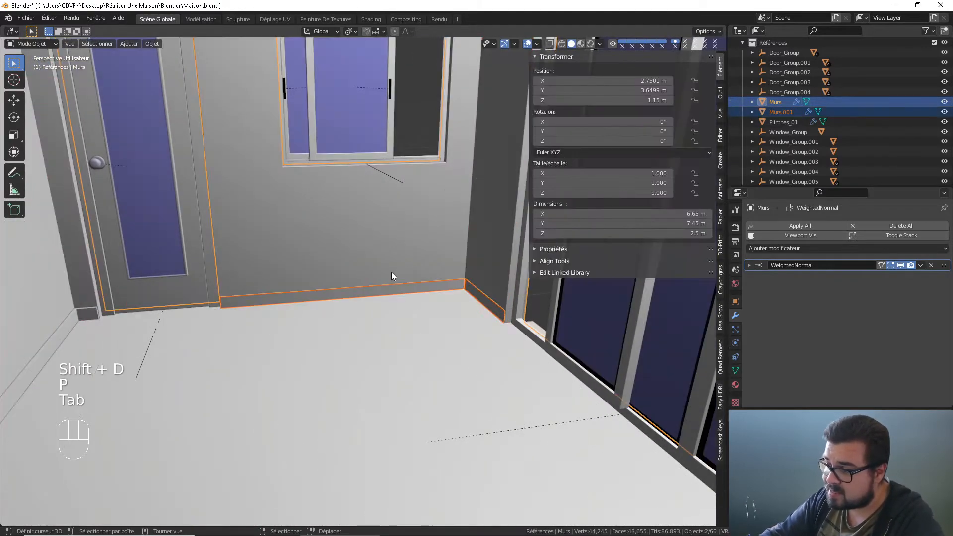
- Hide the separated strip, dissolve the low horizontal edge loop on Murs, and return to Object Mode
{"action": "left_click", "coordinate": [403, 290]}
{"action": "key", "text": "h"}
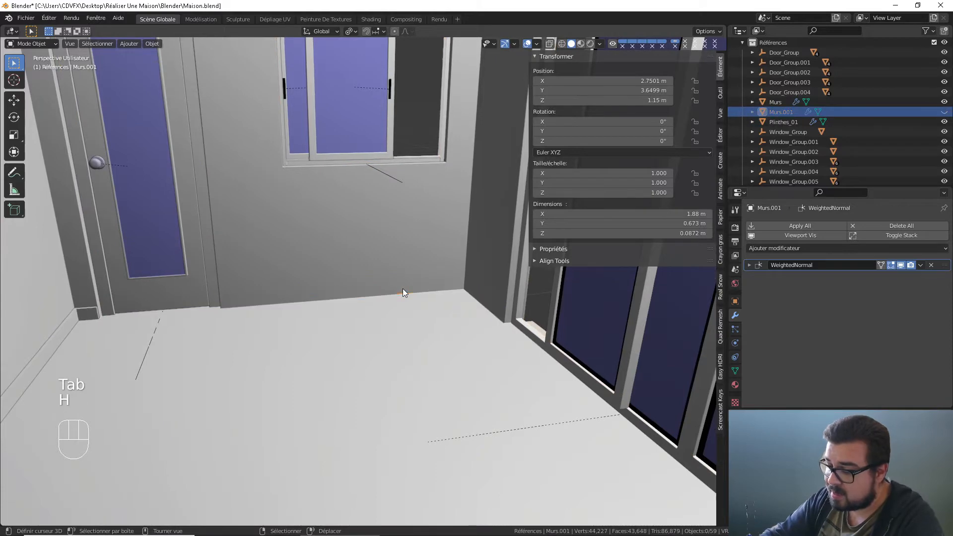
{"action": "left_click", "coordinate": [404, 258]}
{"action": "key", "text": "Tab"}
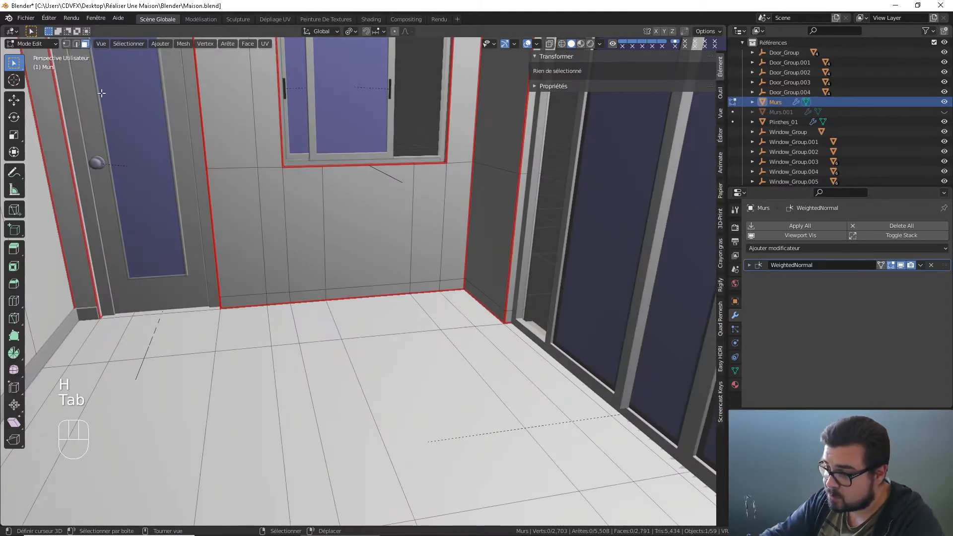
{"action": "left_click", "coordinate": [76, 44]}
{"action": "right_click", "coordinate": [323, 285]}
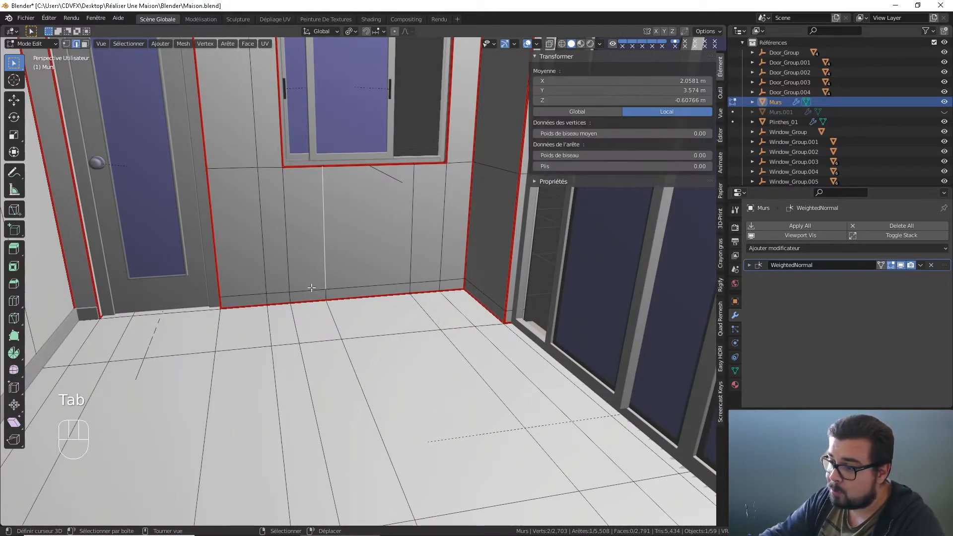
{"action": "right_click", "coordinate": [315, 288], "text": "alt+shift"}
{"action": "right_click", "coordinate": [311, 288], "text": "alt+shift"}
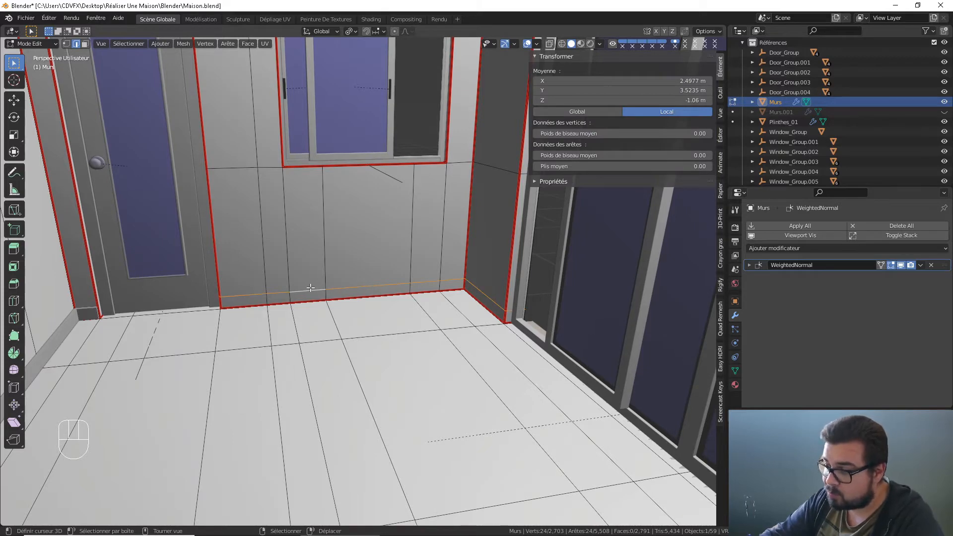
{"action": "key", "text": "x"}
{"action": "left_click", "coordinate": [311, 330]}
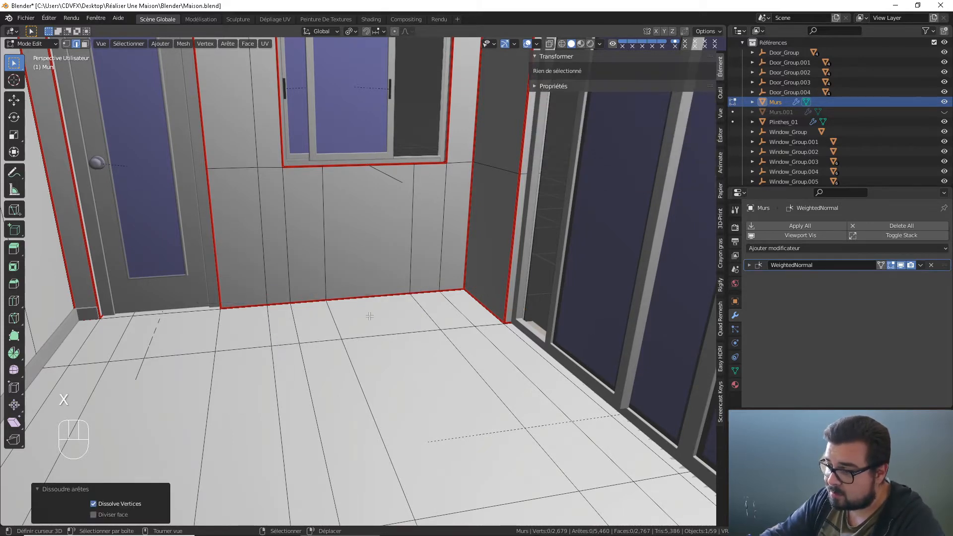
{"action": "key", "text": "Tab"}
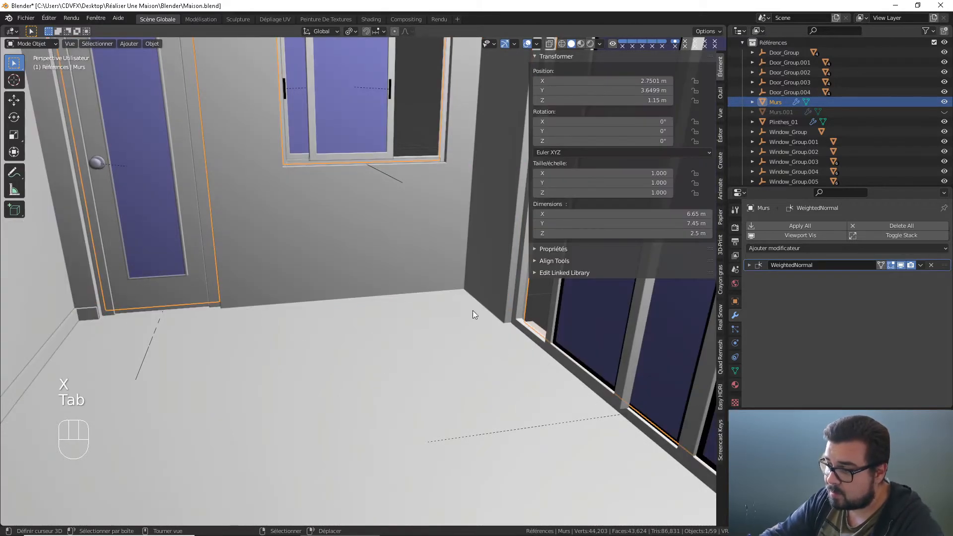
- Unhide the separated strip Murs.001 and rename it Plinthes_002
{"action": "left_click", "coordinate": [789, 112]}
{"action": "double_click", "coordinate": [791, 114]}
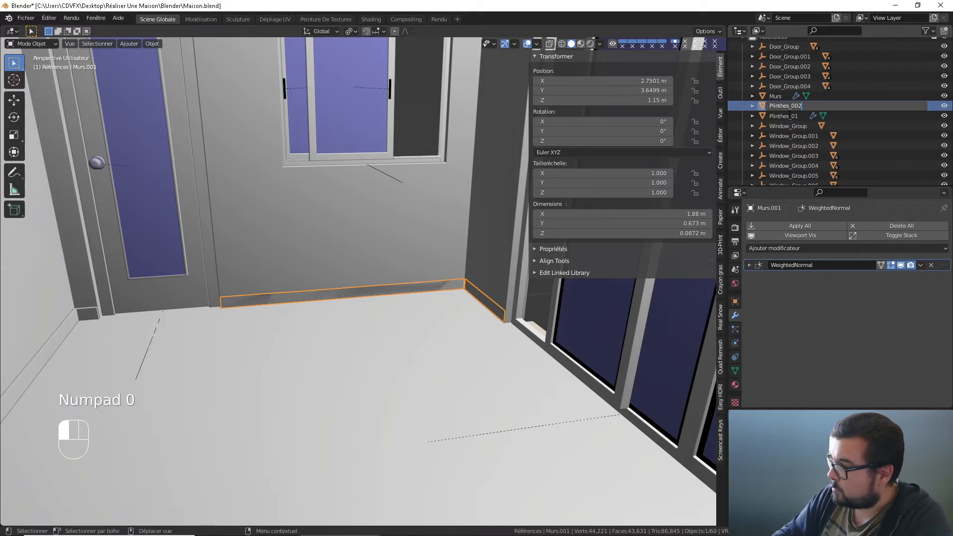
{"action": "key", "text": "Return"}
- Isolate Plinthes_002 in local view and enter Edit Mode at the gap between its two strips
{"action": "key", "text": "KP_Divide"}
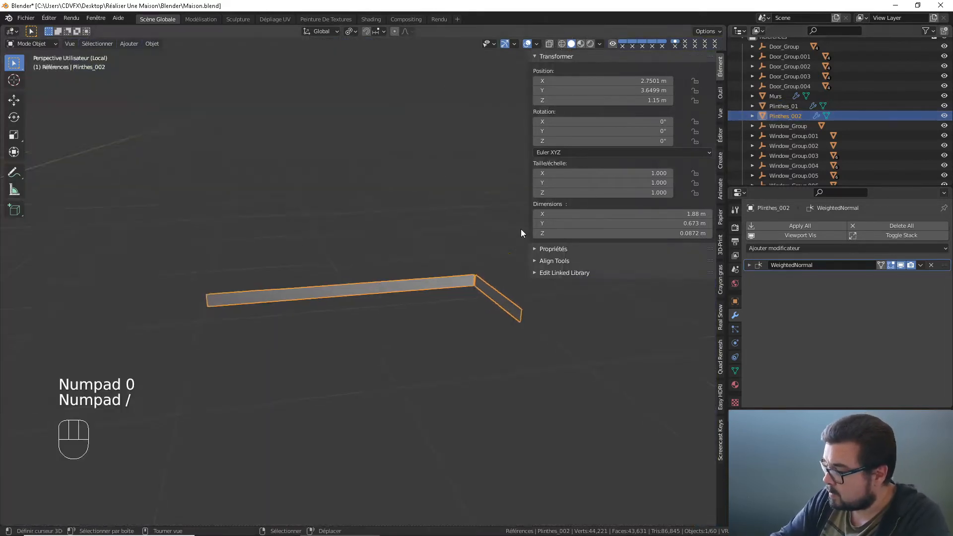
{"action": "middle_click_drag", "start_coordinate": [493, 261], "coordinate": [376, 355], "text": "shift"}
{"action": "key", "text": "Tab"}
{"action": "middle_click_drag", "start_coordinate": [441, 363], "coordinate": [425, 320]}
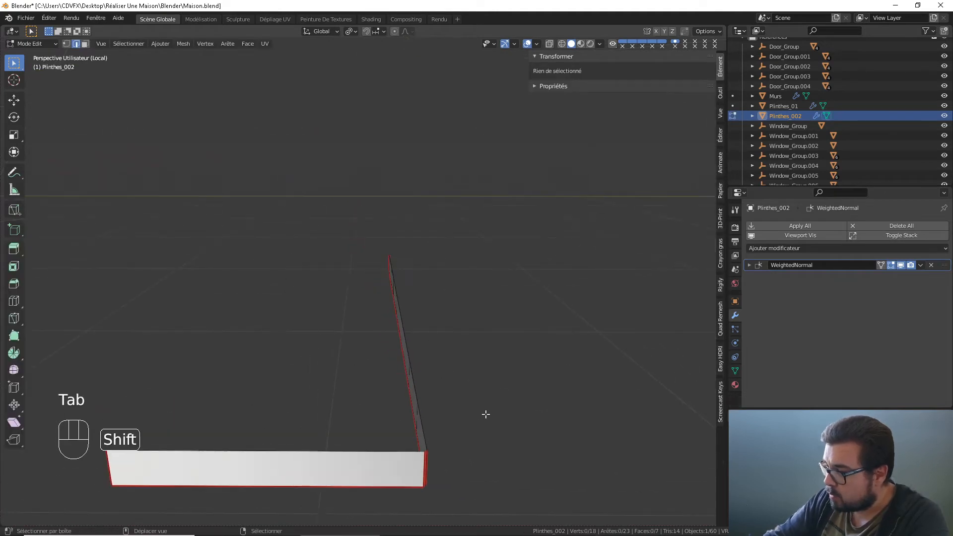
{"action": "middle_click_drag", "start_coordinate": [485, 416], "coordinate": [453, 344], "text": "shift"}
{"action": "scroll", "coordinate": [452, 344], "scroll_direction": "down", "scroll_amount": 1}
{"action": "scroll", "coordinate": [318, 106], "scroll_direction": "up", "scroll_amount": 1}
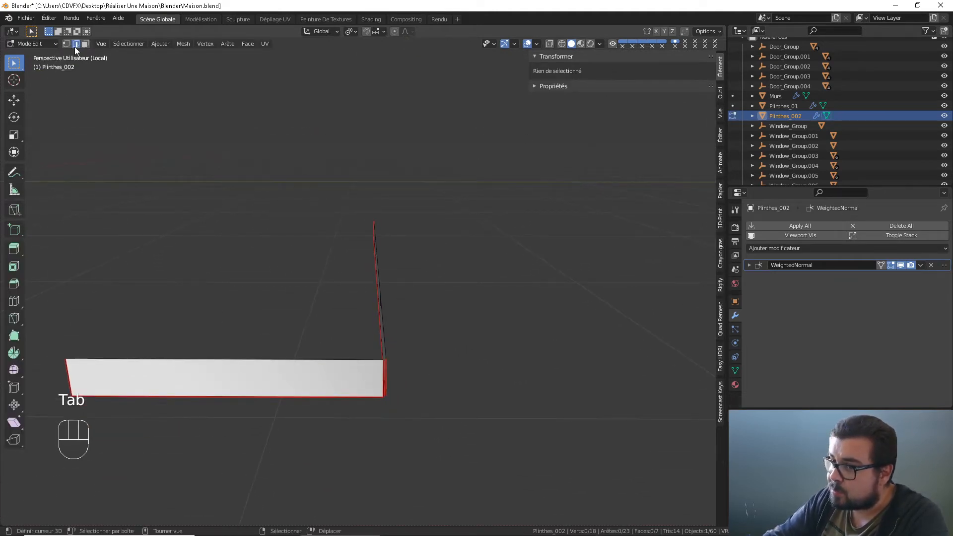
{"action": "middle_click_drag", "start_coordinate": [293, 317], "coordinate": [374, 372], "text": "shift"}
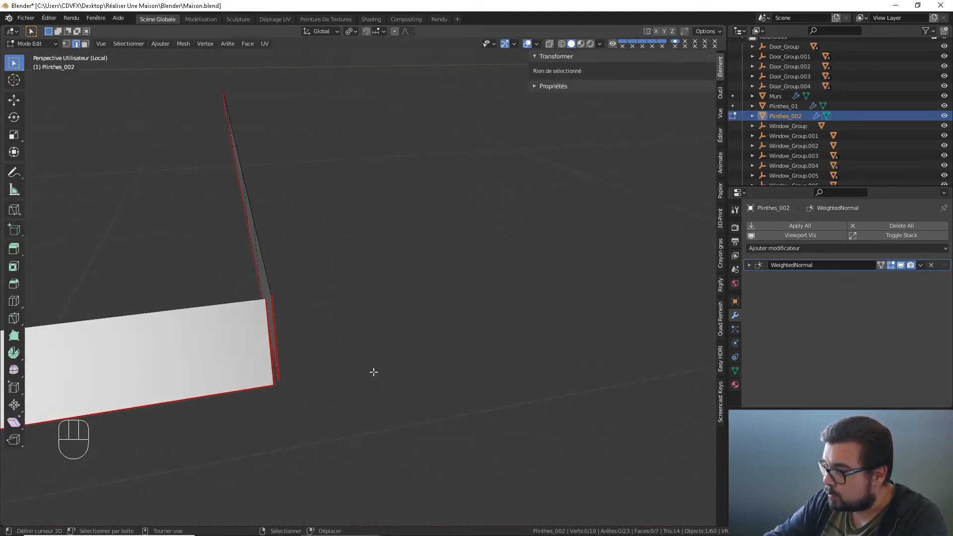
{"action": "scroll", "coordinate": [369, 366], "scroll_direction": "down", "scroll_amount": 9}
{"action": "scroll", "coordinate": [338, 303], "scroll_direction": "up", "scroll_amount": 8}
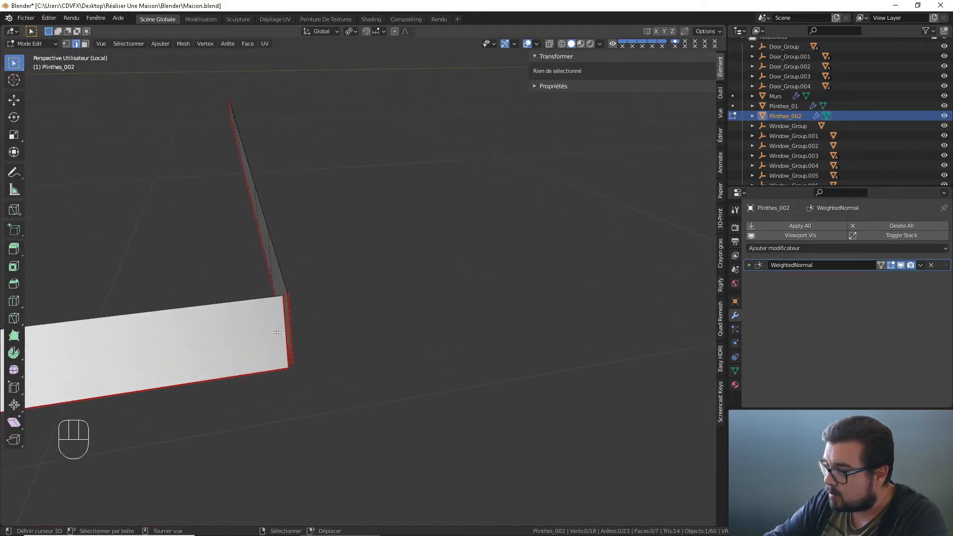
{"action": "middle_click_drag", "start_coordinate": [277, 333], "coordinate": [316, 339], "text": "shift"}
{"action": "middle_click_drag", "start_coordinate": [415, 353], "coordinate": [277, 306]}
{"action": "scroll", "coordinate": [277, 307], "scroll_direction": "up", "scroll_amount": 1}
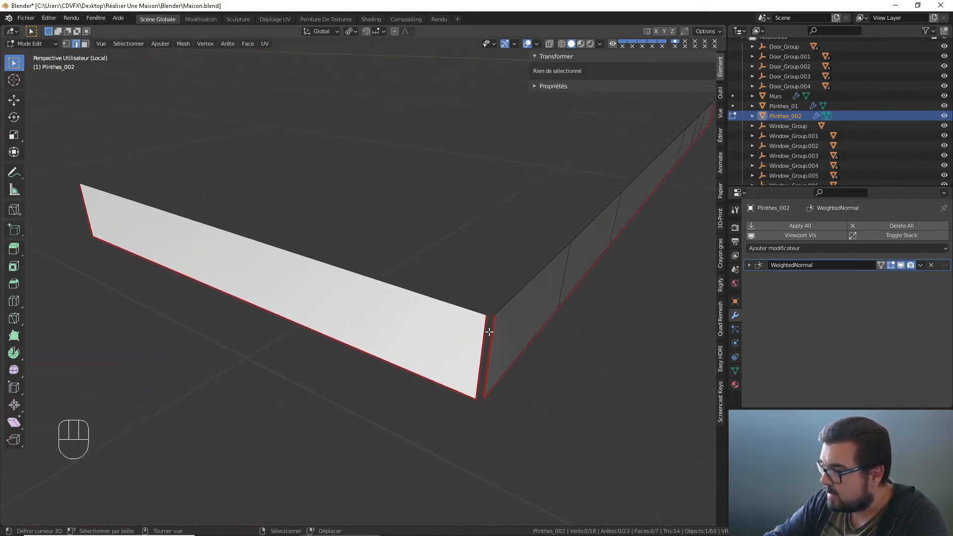
- Select the long strip's vertical end edge at the corner gap and set its X position to 3.1746 m
{"action": "left_click", "coordinate": [493, 333]}
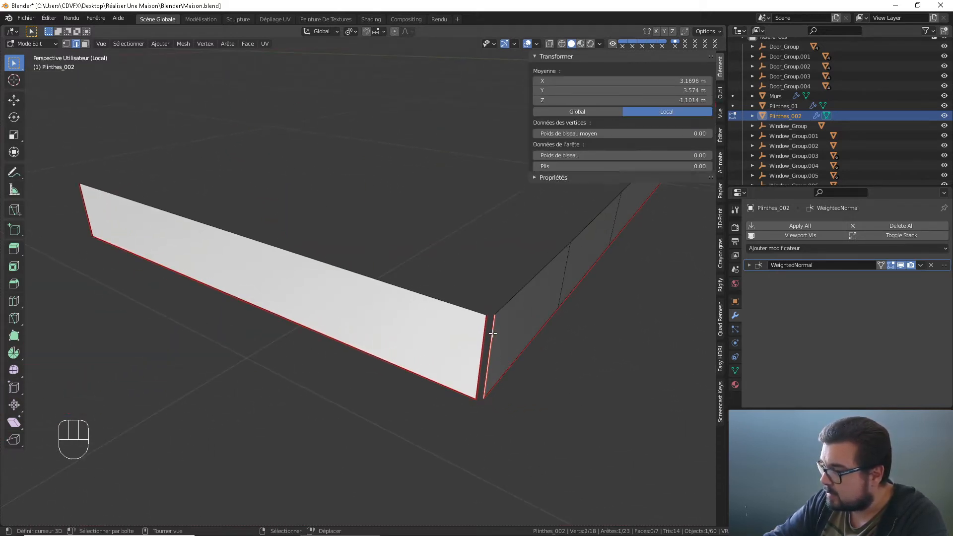
{"action": "left_click", "coordinate": [662, 82]}
{"action": "left_click", "coordinate": [536, 317]}
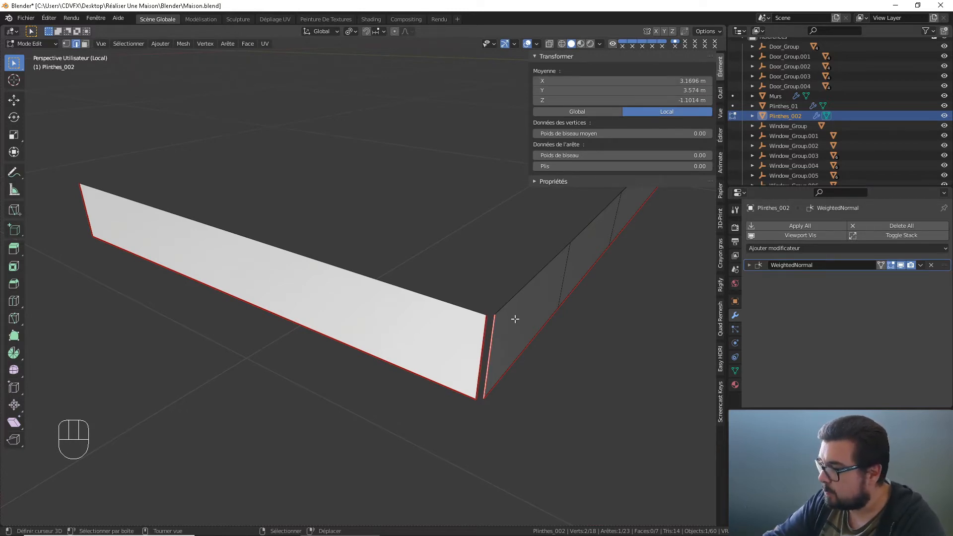
{"action": "left_click", "coordinate": [652, 80]}
{"action": "key", "text": "Return"}
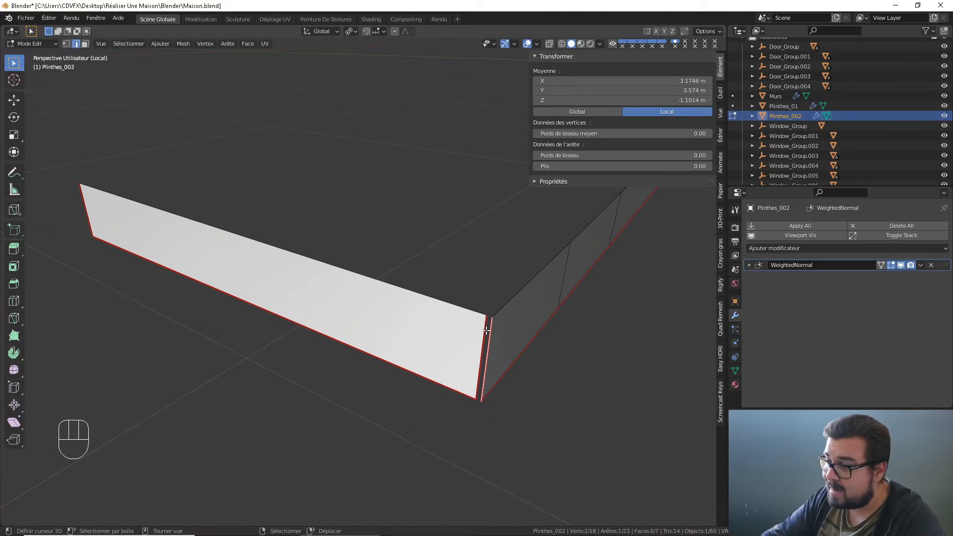
- Copy that edge's Y position of 3.574 m onto the short strip's corner edge to close the gap
{"action": "left_click", "coordinate": [636, 94]}
{"action": "key", "text": "ctrl+c"}
{"action": "key", "text": "Return"}
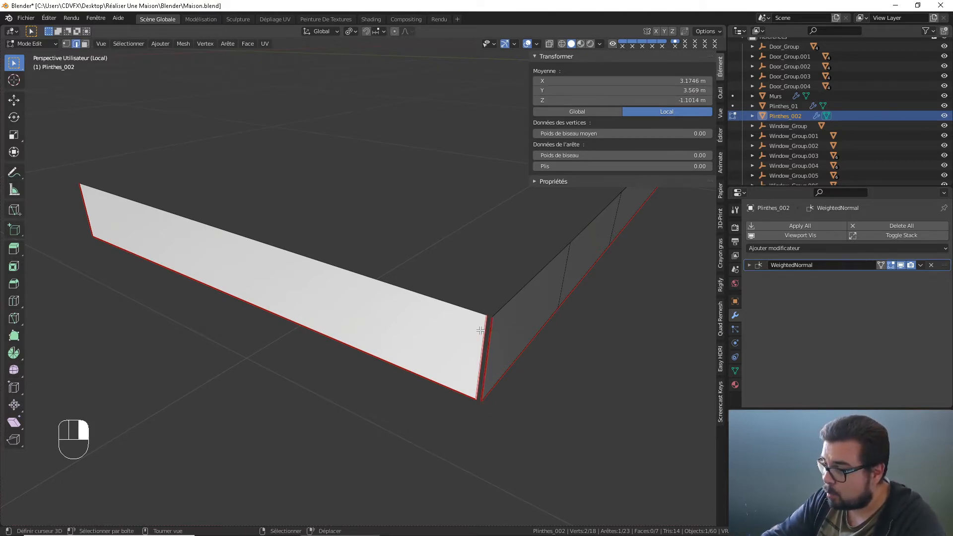
{"action": "left_click", "coordinate": [634, 93]}
{"action": "key", "text": "ctrl+v"}
{"action": "key", "text": "Return"}
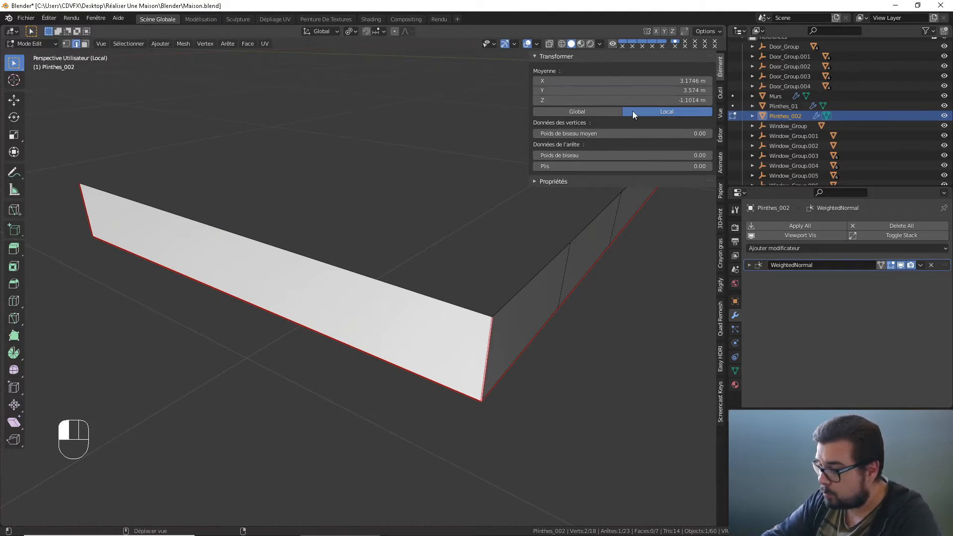
- Merge all of the baseboard's vertices by distance and delete its WeightedNormal modifier
{"action": "scroll", "coordinate": [472, 314], "scroll_direction": "down", "scroll_amount": 2}
{"action": "key", "text": "a"}
{"action": "key", "text": "a"}
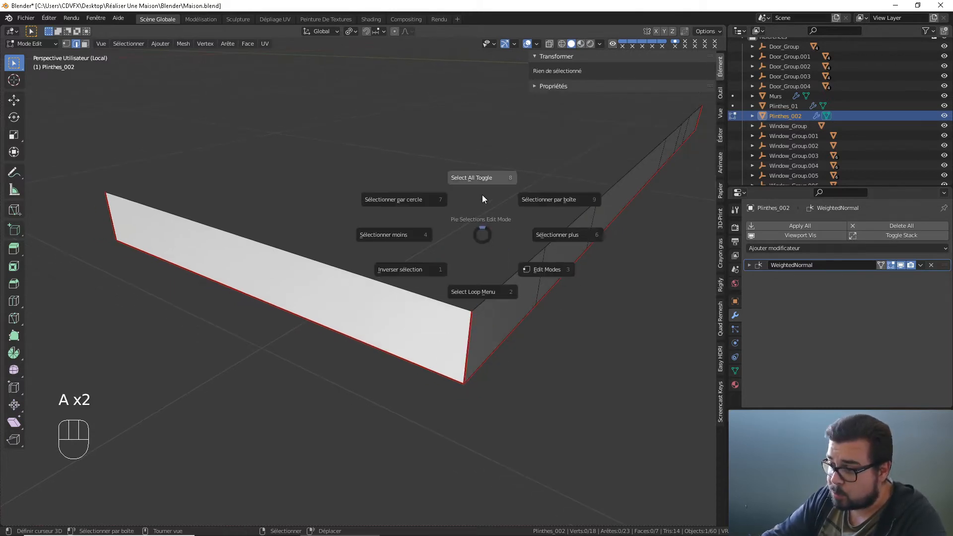
{"action": "key", "text": "q"}
{"action": "left_click", "coordinate": [468, 201]}
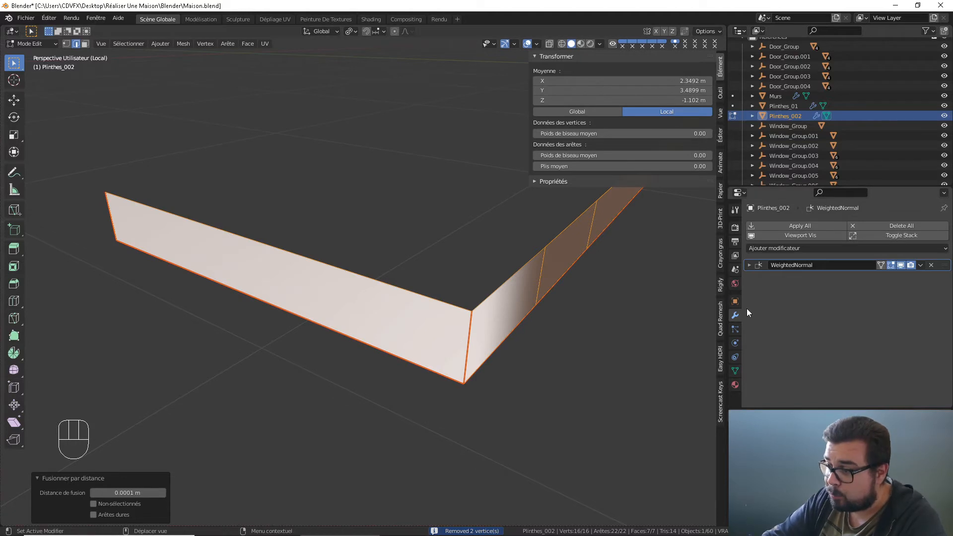
{"action": "left_click", "coordinate": [932, 265]}
{"action": "key", "text": "Tab"}
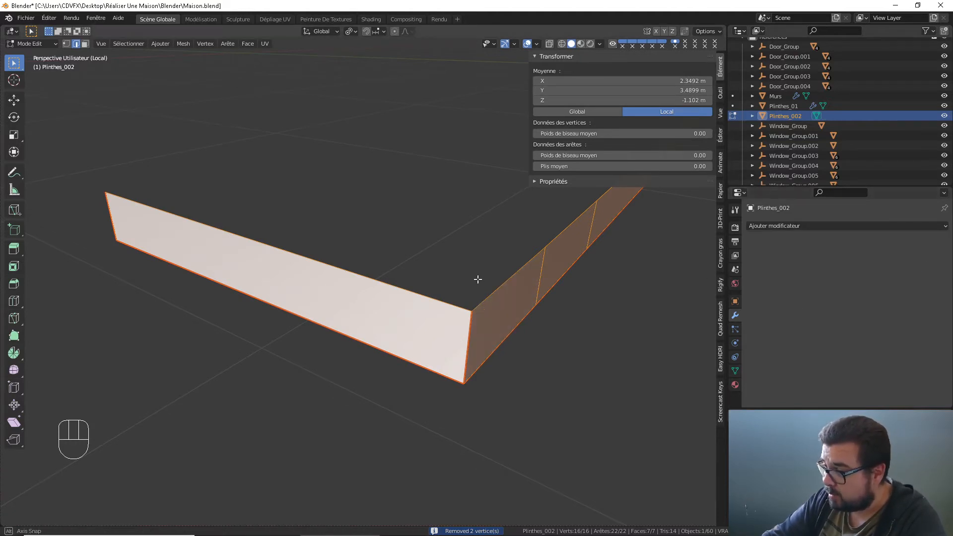
- Dissolve the five intermediate vertical edges along the long strip of Plinthes_002 and return to Object Mode
{"action": "middle_click_drag", "start_coordinate": [476, 279], "coordinate": [208, 273]}
{"action": "key", "text": "Tab"}
{"action": "middle_click_drag", "start_coordinate": [294, 264], "coordinate": [362, 283], "text": "shift"}
{"action": "left_click", "coordinate": [358, 307]}
{"action": "left_click", "coordinate": [293, 304], "text": "shift"}
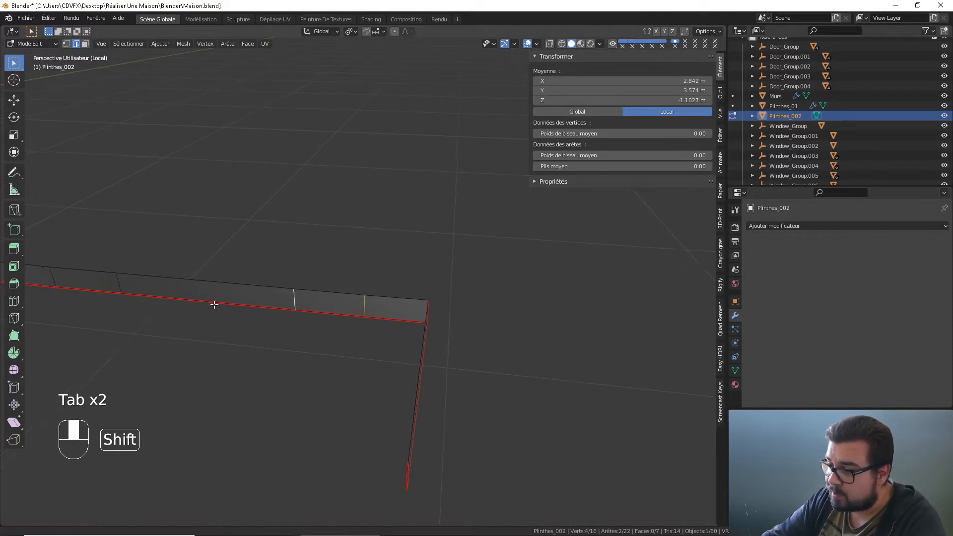
{"action": "middle_click_drag", "start_coordinate": [213, 304], "coordinate": [305, 316], "text": "shift"}
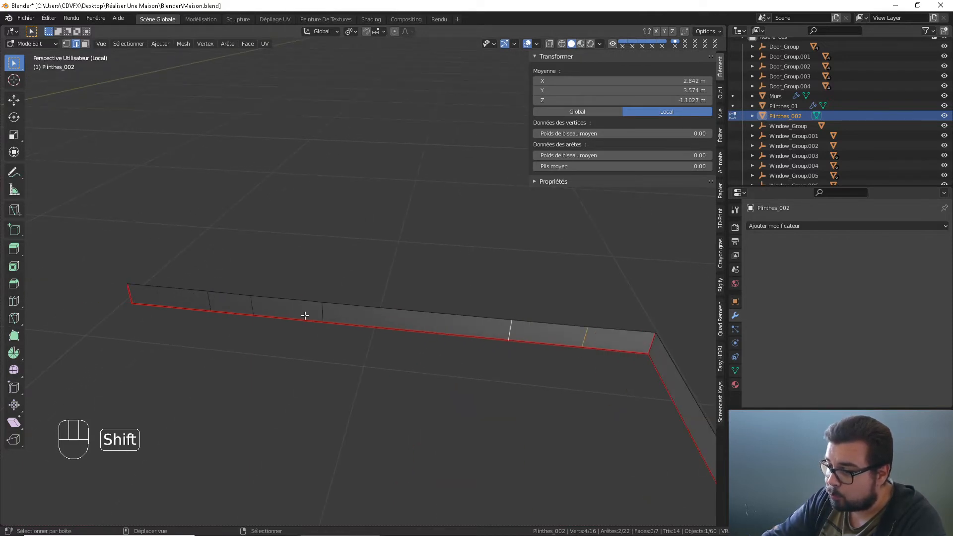
{"action": "left_click", "coordinate": [218, 305], "text": "shift"}
{"action": "key", "text": "ctrl+z"}
{"action": "middle_click_drag", "start_coordinate": [208, 305], "coordinate": [349, 298]}
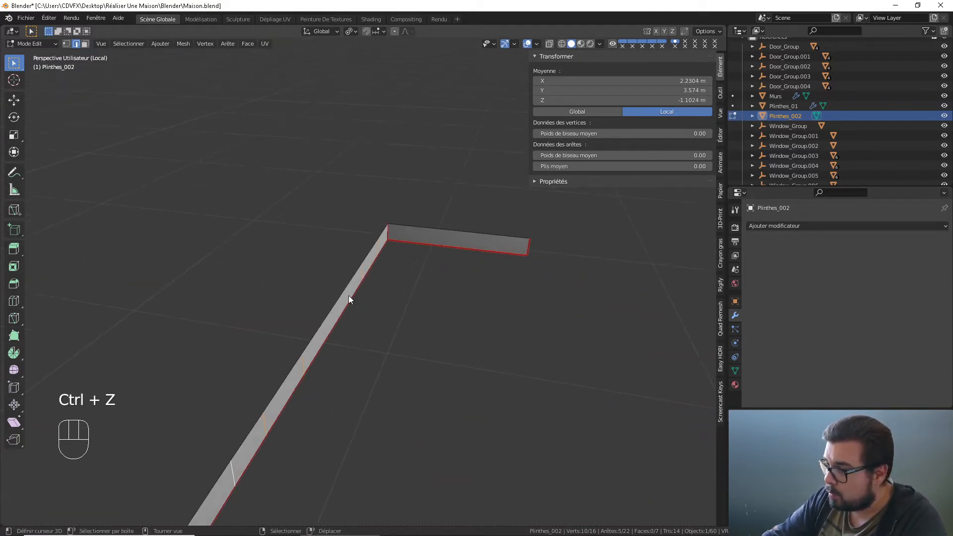
{"action": "key", "text": "x"}
{"action": "left_click", "coordinate": [348, 348]}
{"action": "middle_click_drag", "start_coordinate": [497, 302], "coordinate": [433, 298], "text": "shift"}
{"action": "key", "text": "Tab"}
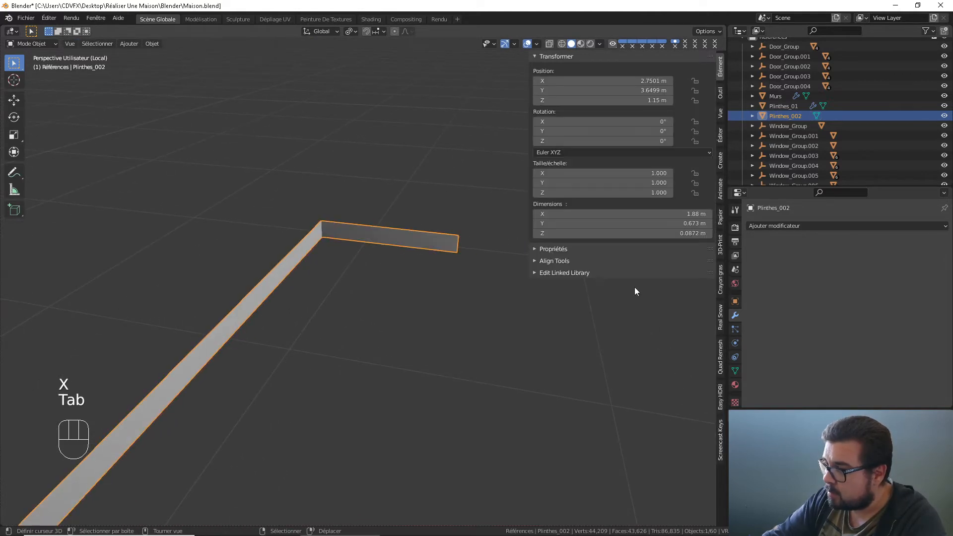
- Apply rotation and scale to Plinthes_002 and set its origin to the geometry
{"action": "left_click", "coordinate": [823, 226]}
{"action": "key", "text": "q"}
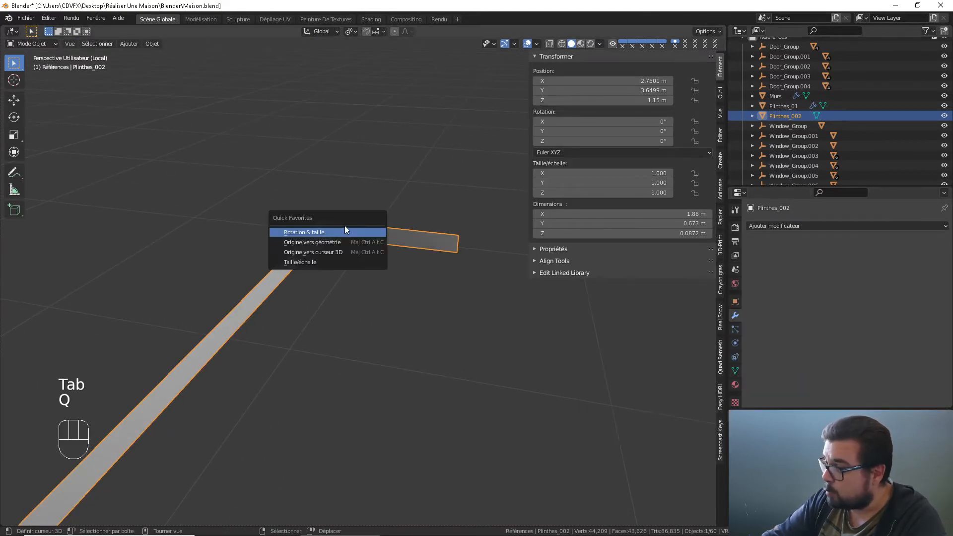
{"action": "left_click", "coordinate": [345, 231]}
{"action": "key", "text": "q"}
{"action": "left_click", "coordinate": [325, 241]}
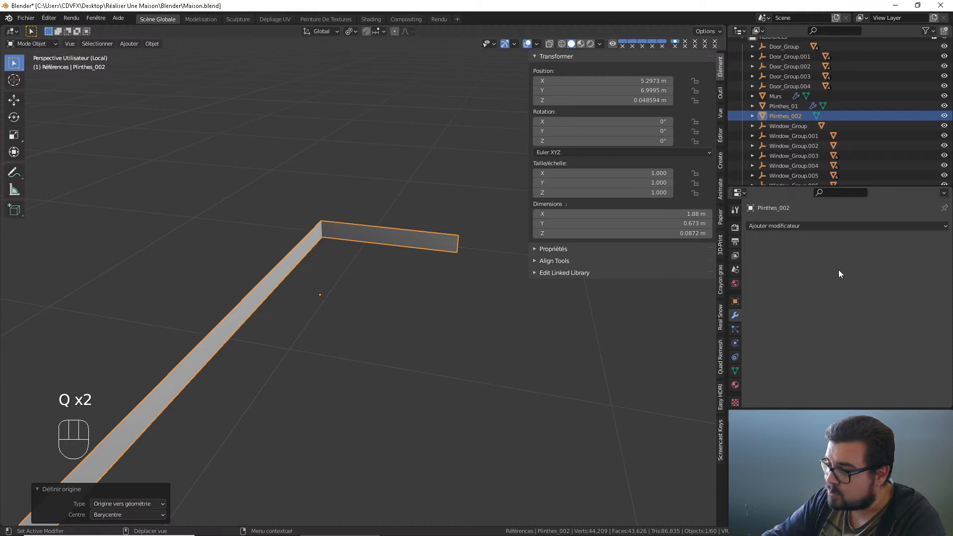
- Add a Solidify modifier to Plinthes_002 with a thickness of -0.02 m and even thickness enabled
{"action": "left_click", "coordinate": [804, 227]}
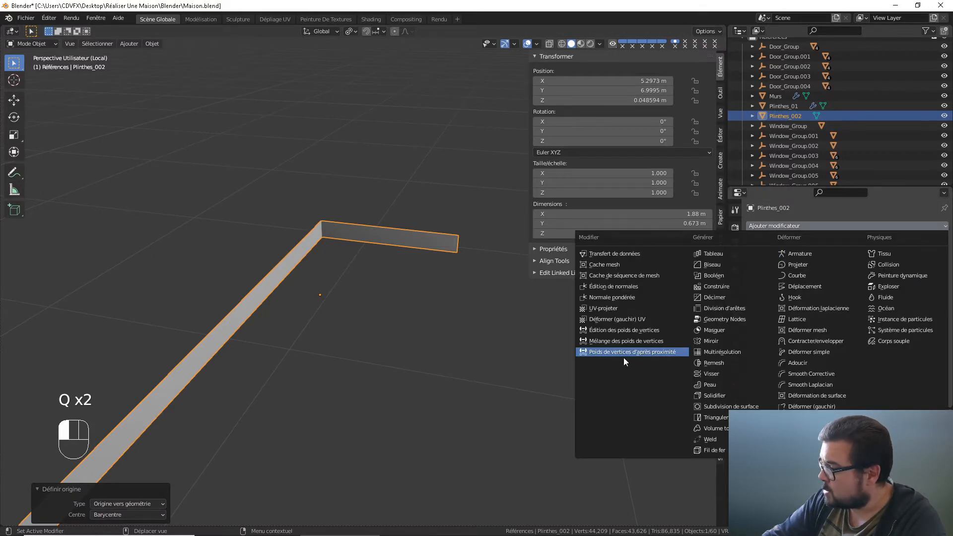
{"action": "left_click", "coordinate": [721, 396]}
{"action": "left_click", "coordinate": [829, 293]}
{"action": "left_click", "coordinate": [829, 293]}
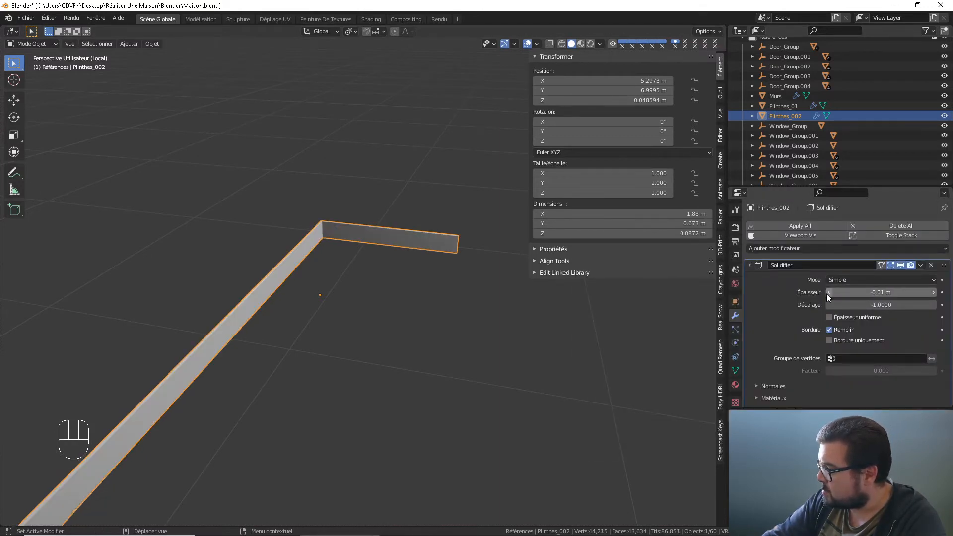
{"action": "left_click", "coordinate": [828, 294]}
{"action": "middle_click_drag", "start_coordinate": [502, 323], "coordinate": [546, 322]}
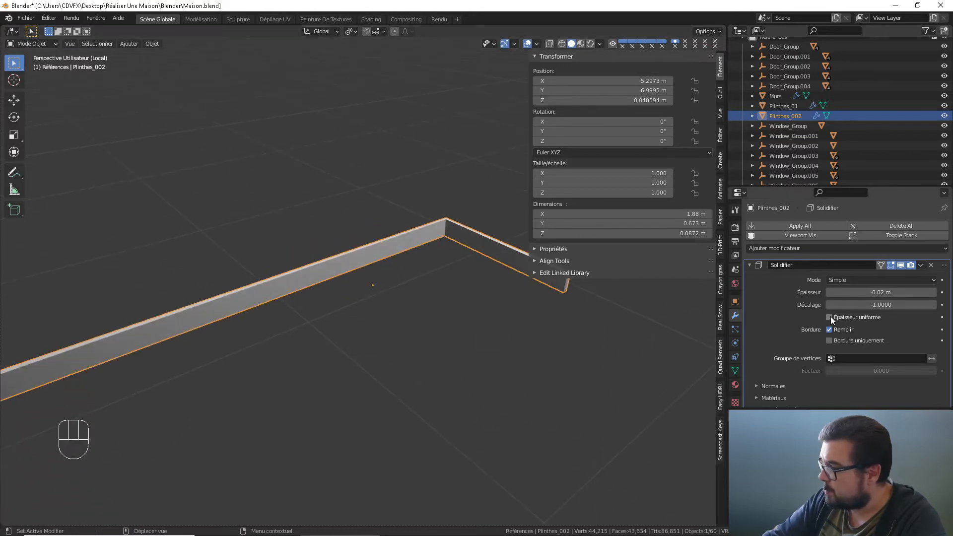
{"action": "left_click", "coordinate": [830, 317]}
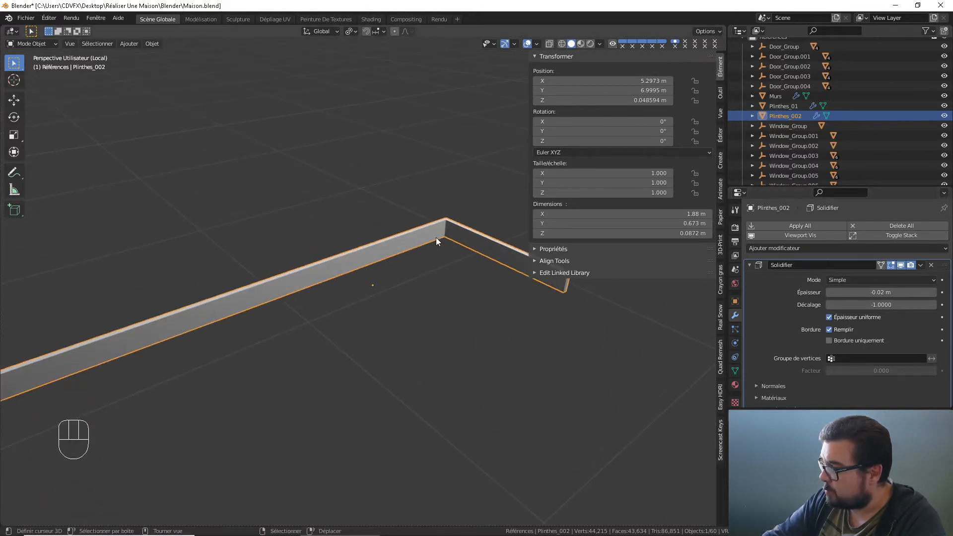
{"action": "left_click", "coordinate": [750, 265]}
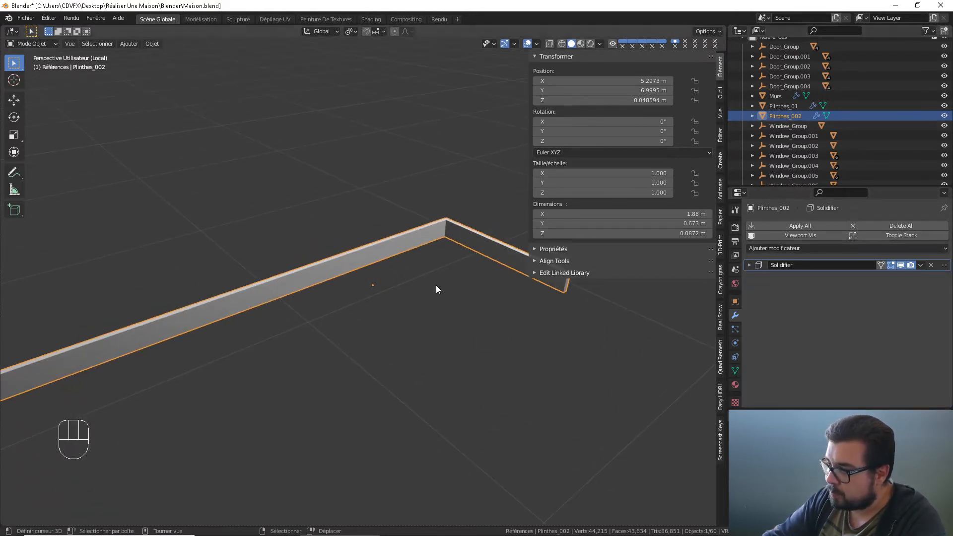
- Leave local view and add a horizontal loop cut to the next window wall of Murs at Z -1.06 m
{"action": "key", "text": "KP_Divide"}
{"action": "middle_click_drag", "start_coordinate": [433, 288], "coordinate": [295, 311], "text": "shift"}
{"action": "scroll", "coordinate": [298, 293], "scroll_direction": "up", "scroll_amount": 2}
{"action": "left_click", "coordinate": [291, 295]}
{"action": "key", "text": "Tab"}
{"action": "key", "text": "ctrl+r"}
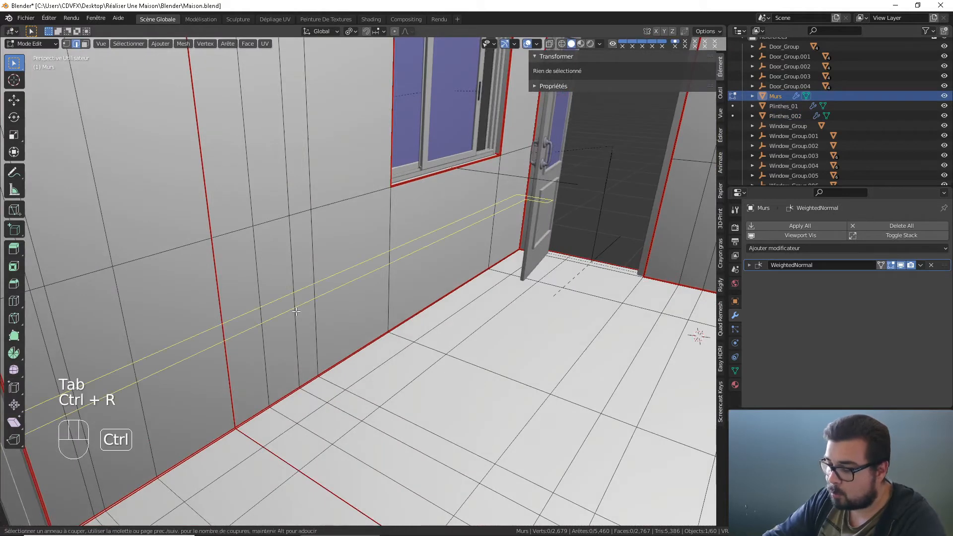
{"action": "left_click", "coordinate": [296, 311]}
{"action": "right_click", "coordinate": [293, 309]}
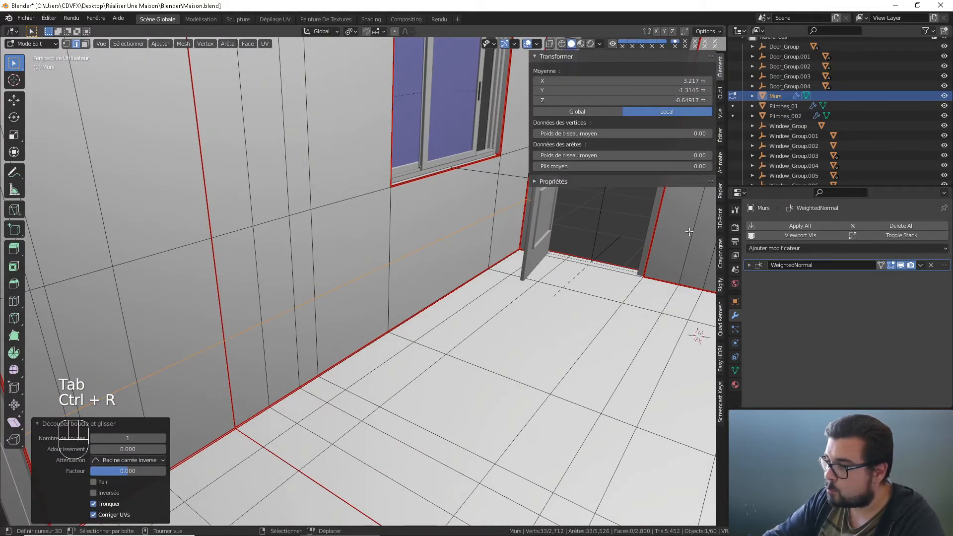
{"action": "left_click", "coordinate": [675, 99]}
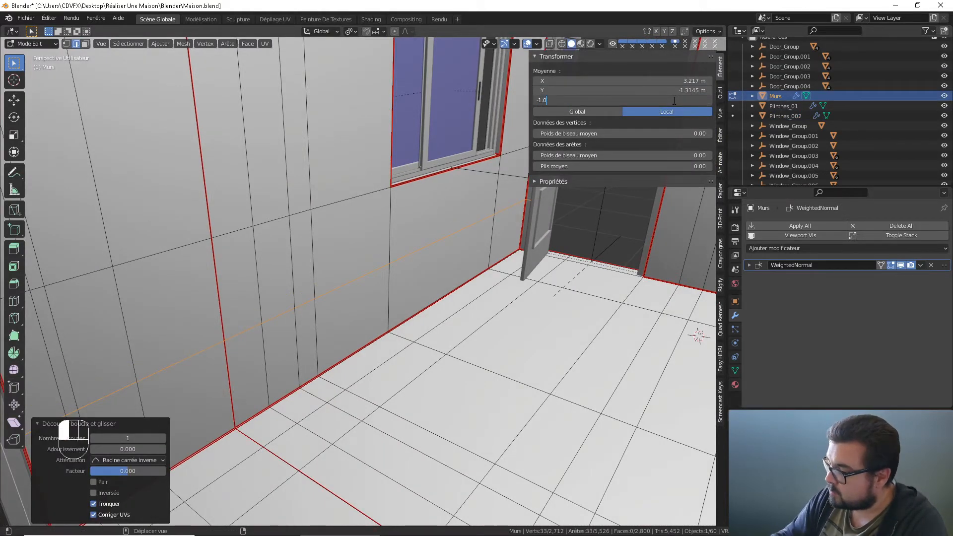
{"action": "type", "text": "-1.06"}
{"action": "key", "text": "Return"}
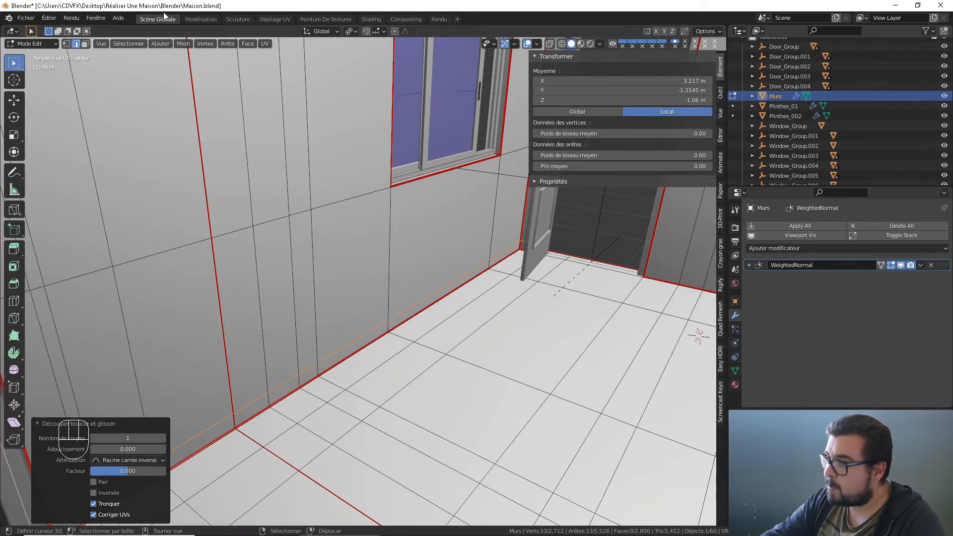
- Select the low faces beneath the new loop along the window wall and on the narrow wall beside the open door
{"action": "left_click", "coordinate": [85, 43]}
{"action": "middle_click_drag", "start_coordinate": [328, 239], "coordinate": [236, 259]}
{"action": "middle_click_drag", "start_coordinate": [295, 233], "coordinate": [297, 223], "text": "shift"}
{"action": "left_click", "coordinate": [305, 398]}
{"action": "left_click", "coordinate": [436, 398], "text": "ctrl"}
{"action": "middle_click_drag", "start_coordinate": [436, 398], "coordinate": [484, 362], "text": "shift"}
{"action": "left_click", "coordinate": [431, 290], "text": "ctrl"}
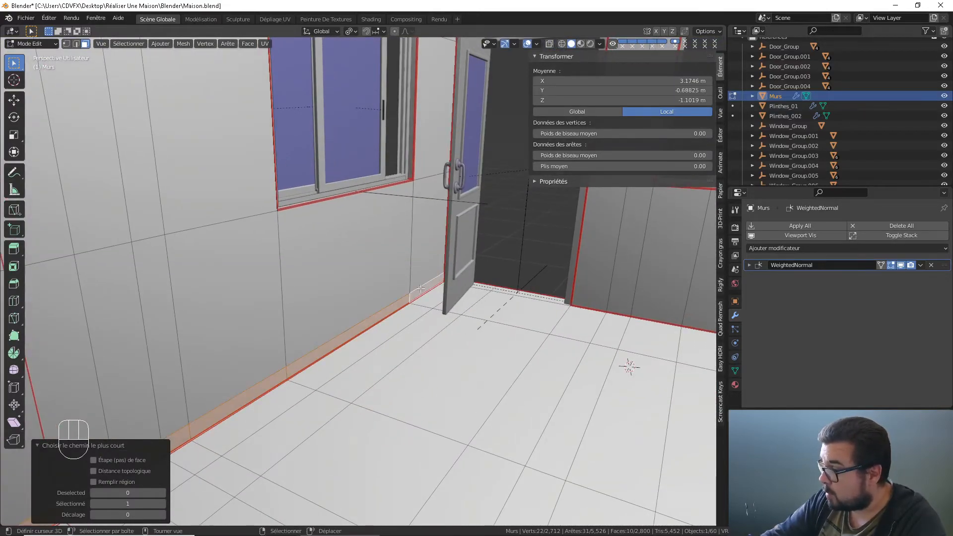
{"action": "middle_click_drag", "start_coordinate": [431, 291], "coordinate": [448, 288]}
{"action": "key", "text": "KP_Decimal"}
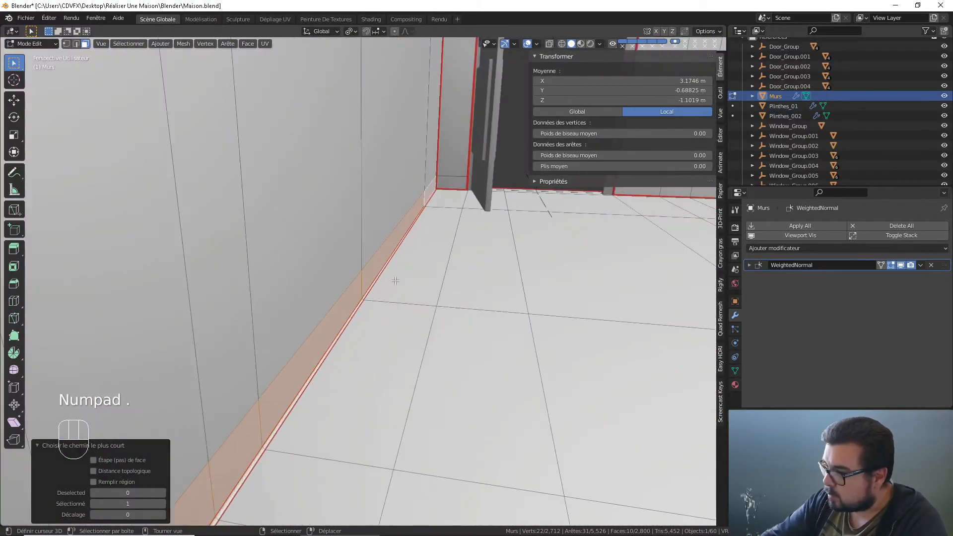
{"action": "middle_click_drag", "start_coordinate": [390, 277], "coordinate": [382, 344], "text": "shift"}
{"action": "right_click", "coordinate": [422, 240], "text": "shift"}
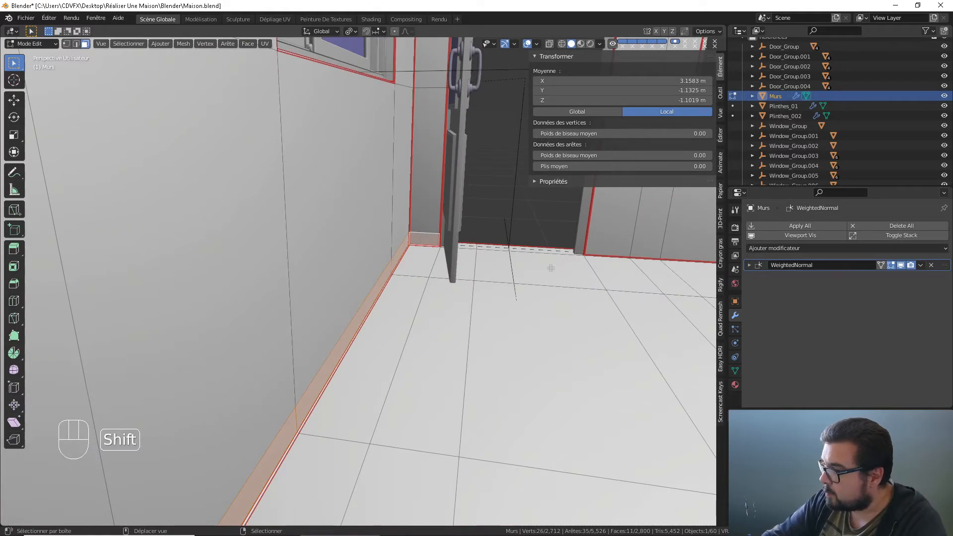
{"action": "middle_click_drag", "start_coordinate": [550, 268], "coordinate": [298, 288], "text": "shift"}
{"action": "middle_click_drag", "start_coordinate": [478, 262], "coordinate": [357, 263], "text": "shift"}
- Duplicate the selected low faces in place, separate them into their own object, and return to Object Mode
{"action": "key", "text": "shift+d"}
{"action": "right_click", "coordinate": [361, 261]}
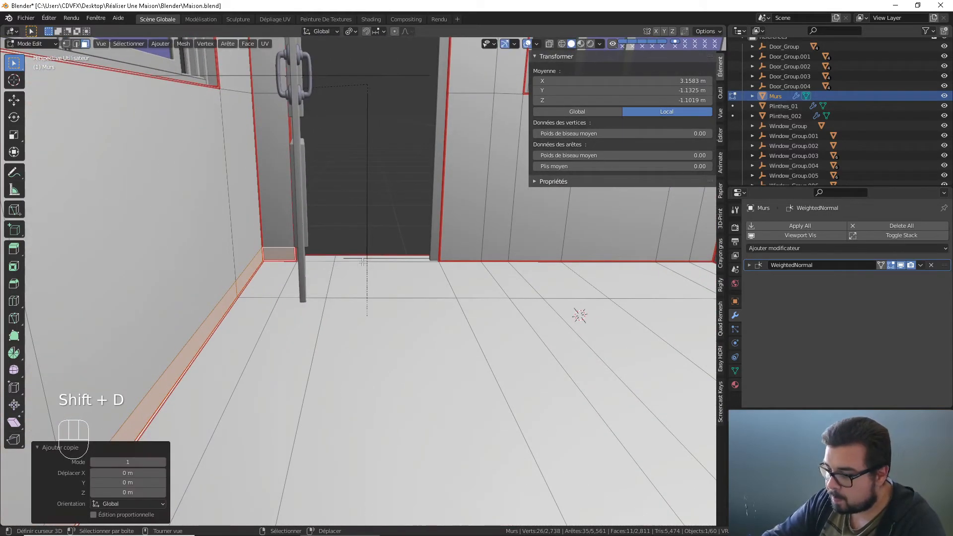
{"action": "key", "text": "p"}
{"action": "left_click", "coordinate": [362, 261]}
{"action": "key", "text": "Tab"}
- Hide the separated baseboard strip Murs.001 and enter Edit Mode on the Murs wall object
{"action": "left_click", "coordinate": [276, 256]}
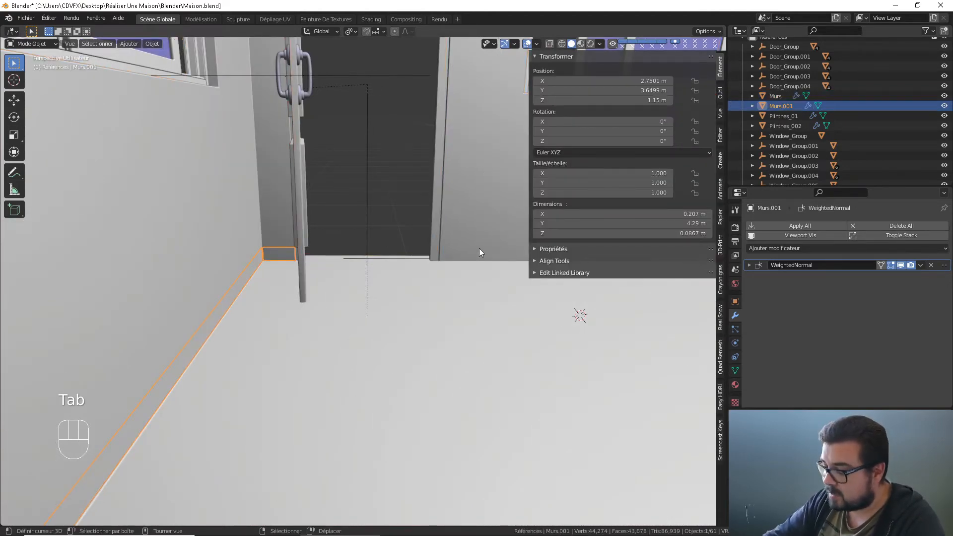
{"action": "key", "text": "h"}
{"action": "left_click", "coordinate": [238, 228]}
{"action": "key", "text": "Tab"}
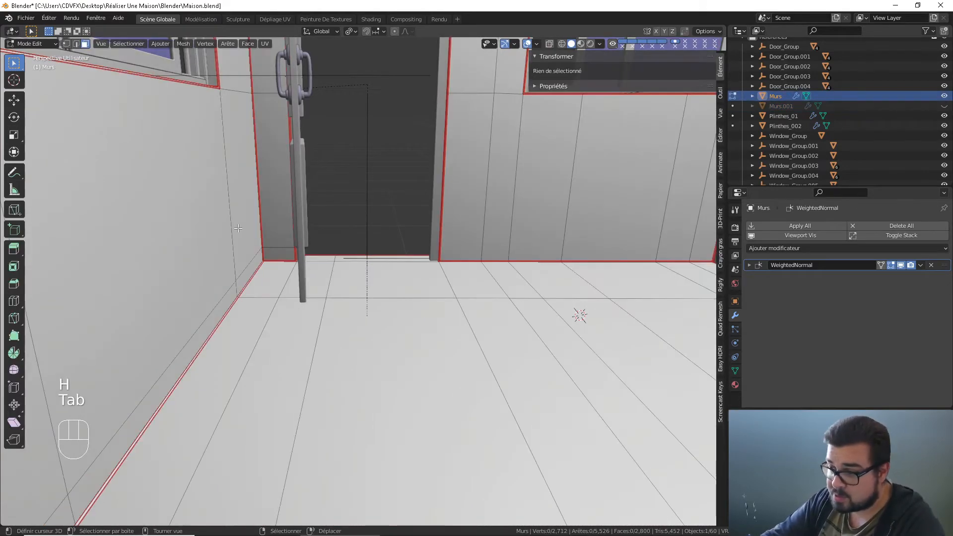
- Dissolve the low horizontal edge loop along the window wall and beside the door, and return to Object Mode
{"action": "left_click", "coordinate": [76, 44]}
{"action": "right_click", "coordinate": [203, 301]}
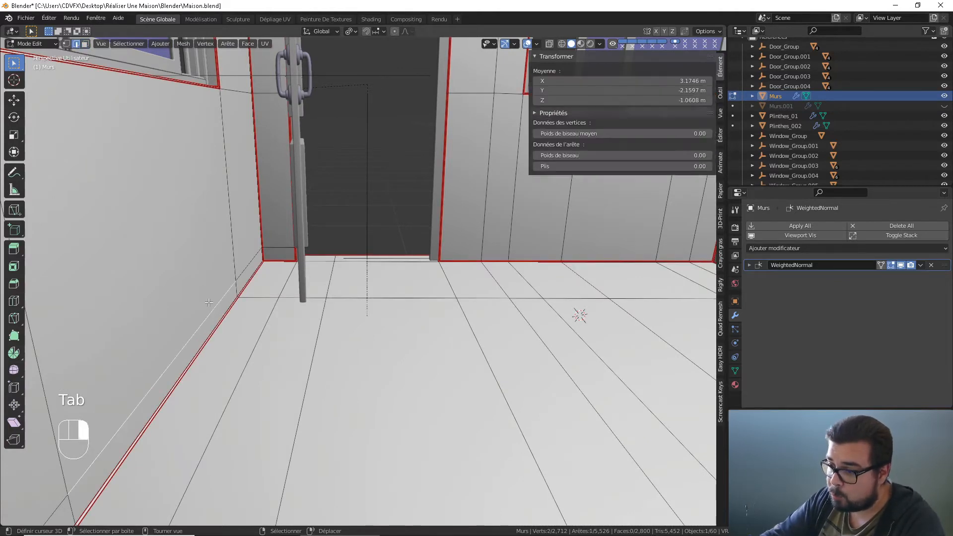
{"action": "right_click", "coordinate": [203, 301], "text": "alt+shift"}
{"action": "right_click", "coordinate": [203, 301], "text": "alt+shift"}
{"action": "key", "text": "x"}
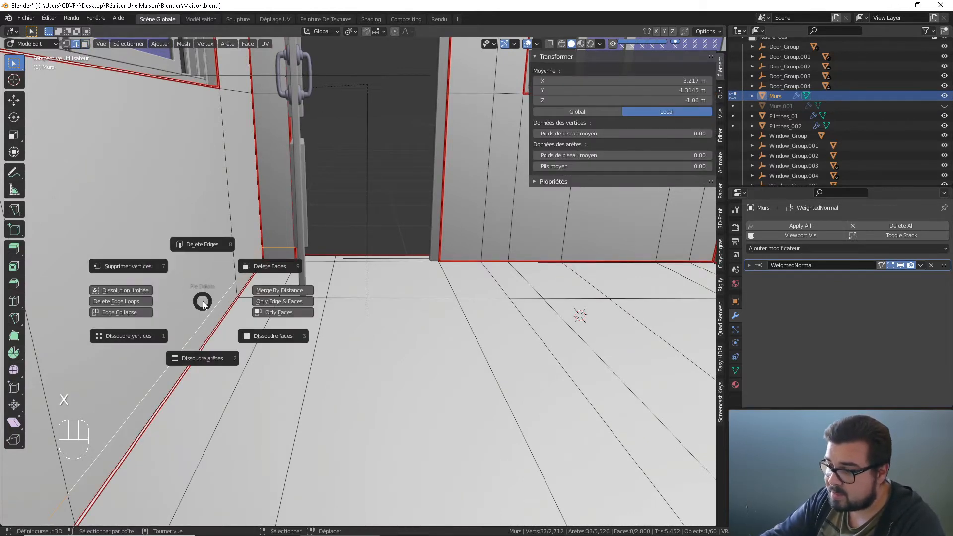
{"action": "left_click", "coordinate": [214, 358]}
{"action": "key", "text": "Tab"}
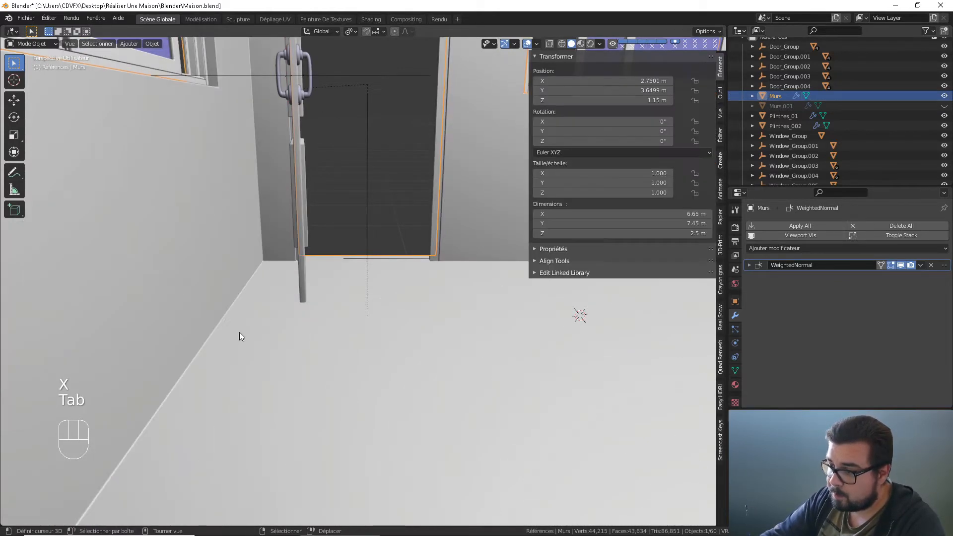
- Unhide the separated strip Murs.001 and rename it Plinthes_03
{"action": "left_click", "coordinate": [945, 106]}
{"action": "left_click", "coordinate": [794, 108]}
{"action": "double_click", "coordinate": [794, 106]}
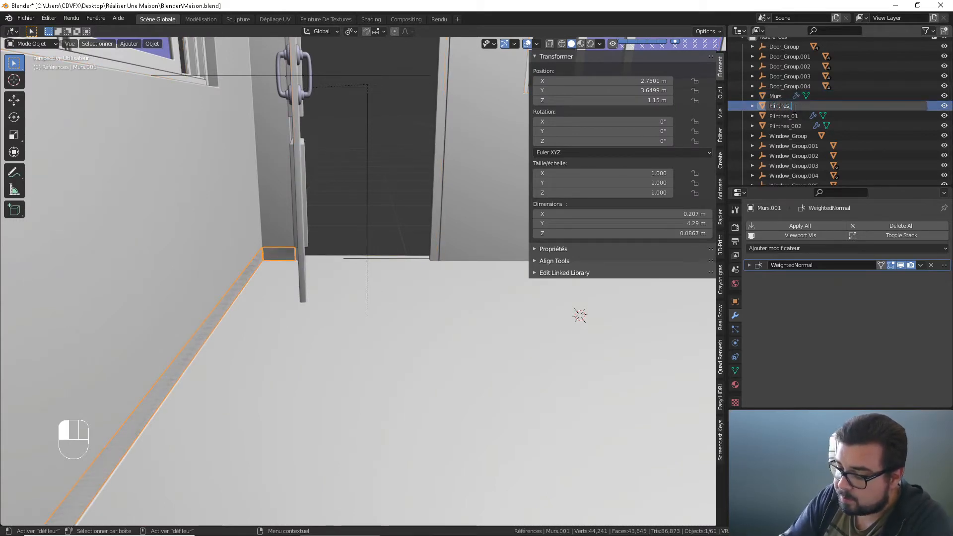
{"action": "type", "text": "Plinthes_03"}
{"action": "key", "text": "Return"}
- Rename the Plinthes_002 object as Plinthes_02
{"action": "scroll", "coordinate": [802, 119], "scroll_direction": "up", "scroll_amount": 2}
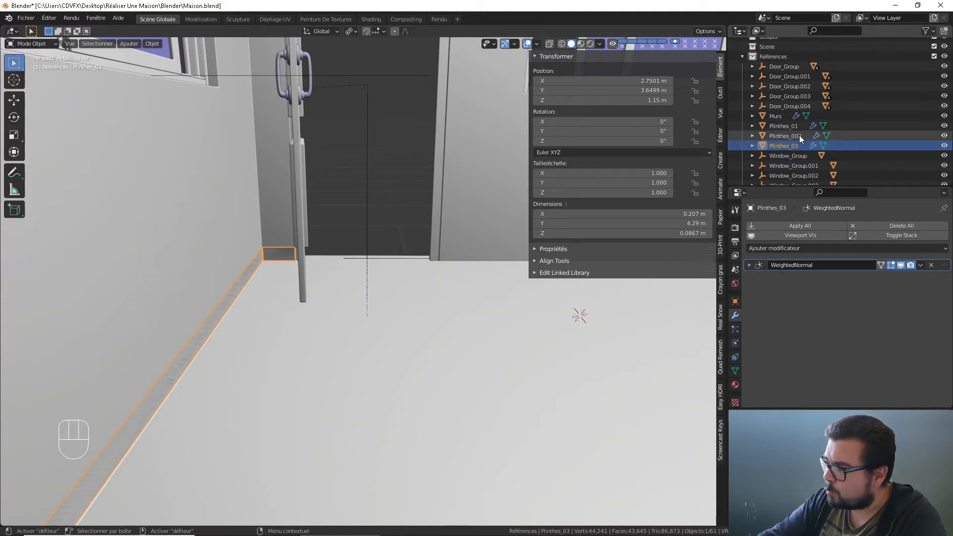
{"action": "double_click", "coordinate": [797, 136]}
{"action": "scroll", "coordinate": [798, 136], "scroll_direction": "down", "scroll_amount": 3}
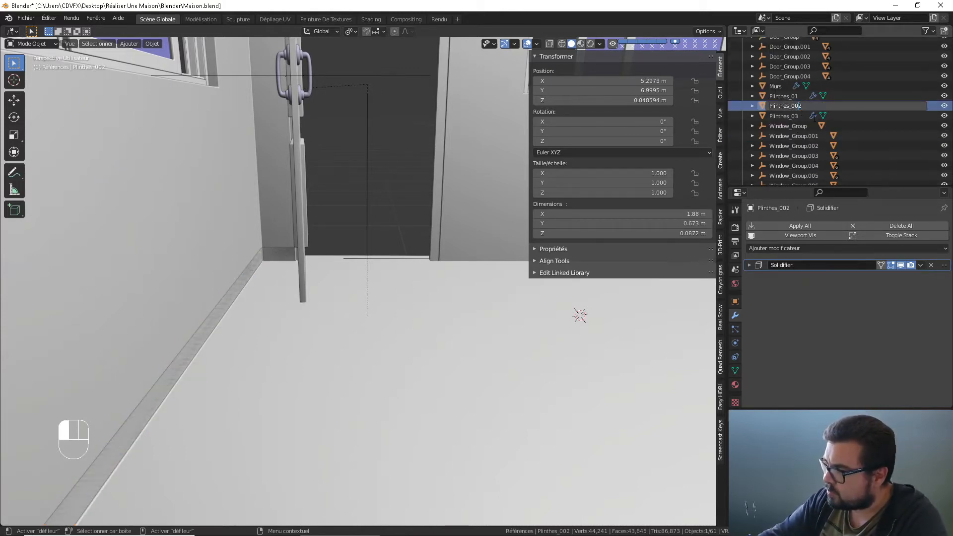
{"action": "key", "text": "Return"}
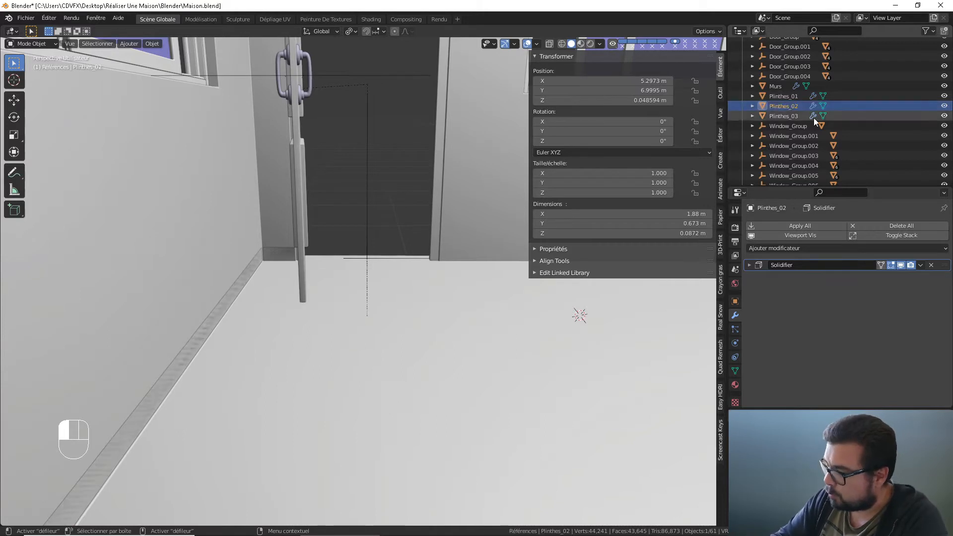
- Isolate Plinthes_03 in local view and enter Edit Mode on it
{"action": "left_click", "coordinate": [786, 119]}
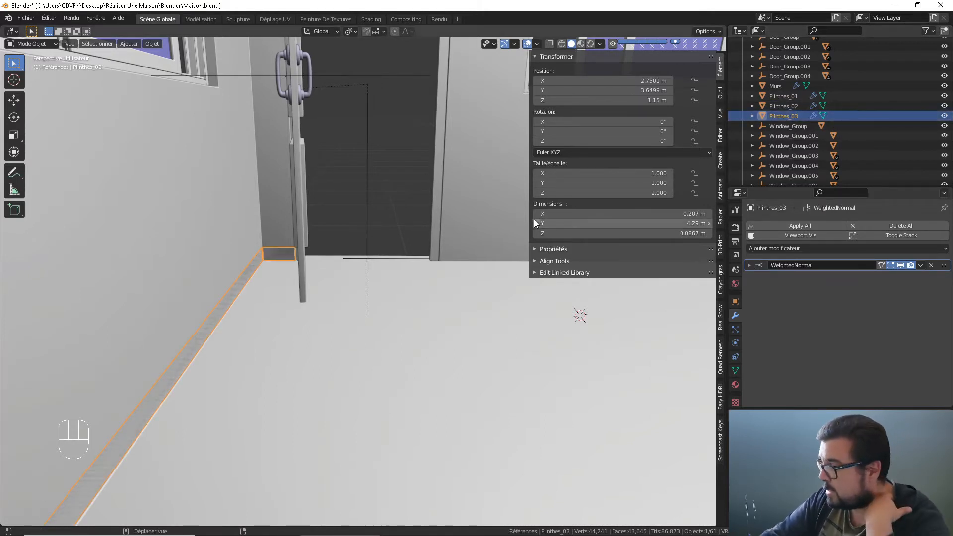
{"action": "key", "text": "KP_Divide"}
{"action": "middle_click_drag", "start_coordinate": [347, 275], "coordinate": [459, 284]}
{"action": "key", "text": "Tab"}
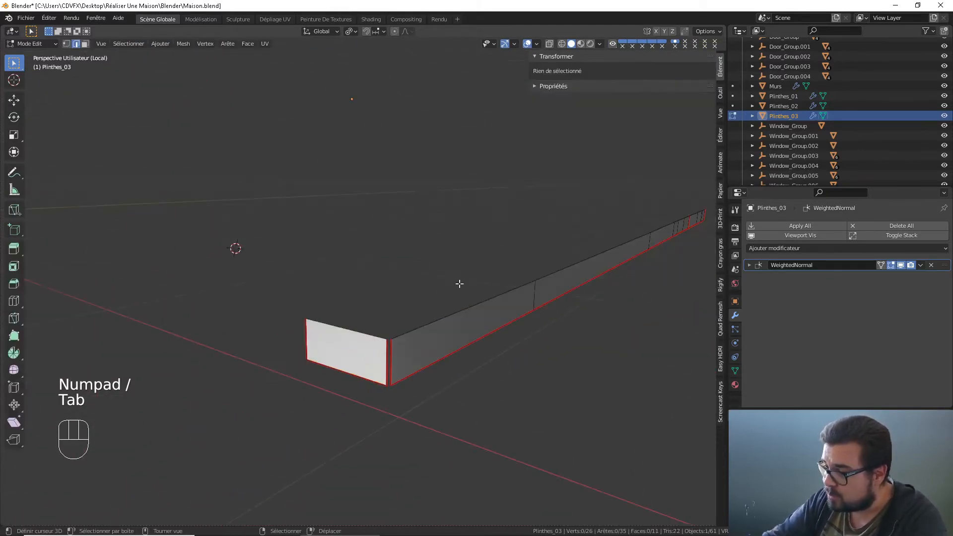
- Set the X position of the short strip's corner edge to 3.17456 m, copied from the long strip's adjacent edge
{"action": "middle_click_drag", "start_coordinate": [206, 153], "coordinate": [63, 45], "text": "shift"}
{"action": "scroll", "coordinate": [386, 265], "scroll_direction": "up", "scroll_amount": 5}
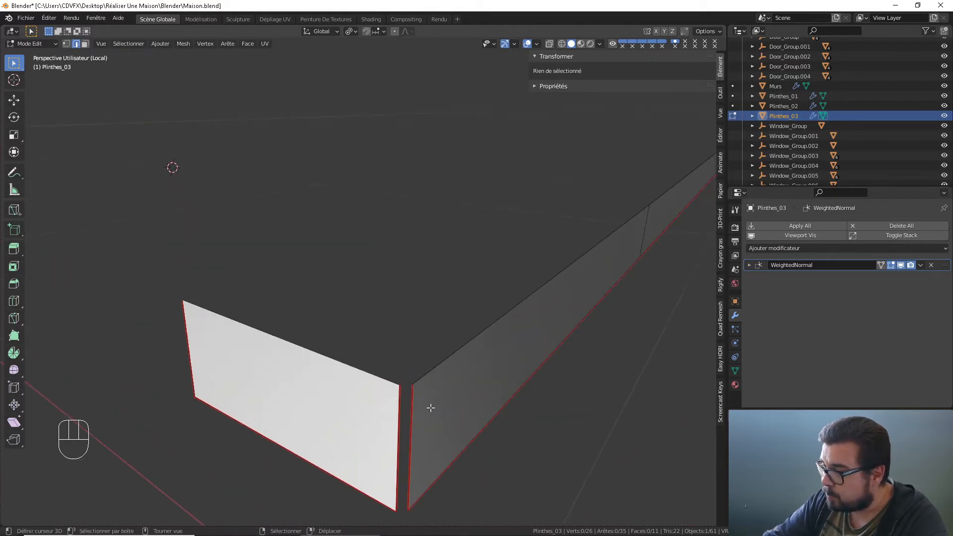
{"action": "left_click", "coordinate": [387, 330]}
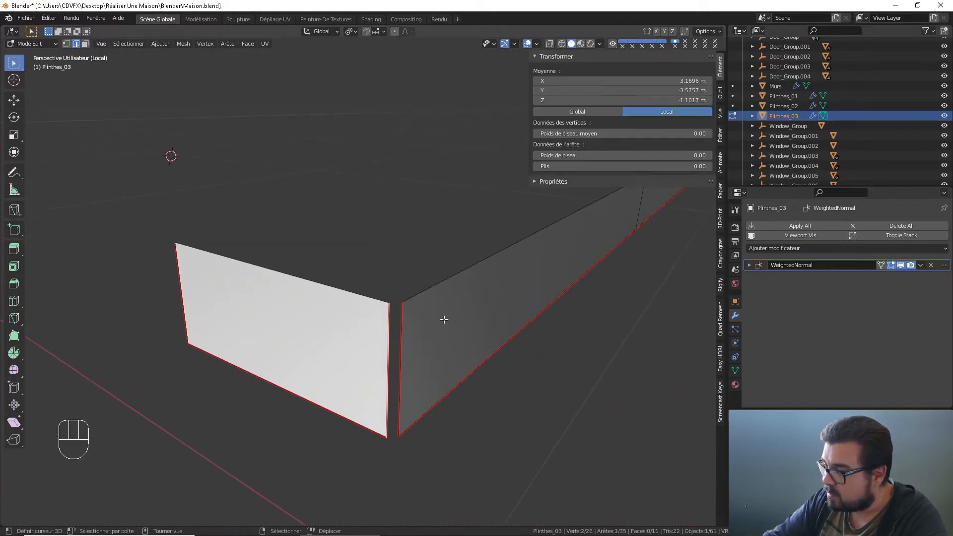
{"action": "left_click", "coordinate": [406, 336]}
{"action": "left_click", "coordinate": [675, 82]}
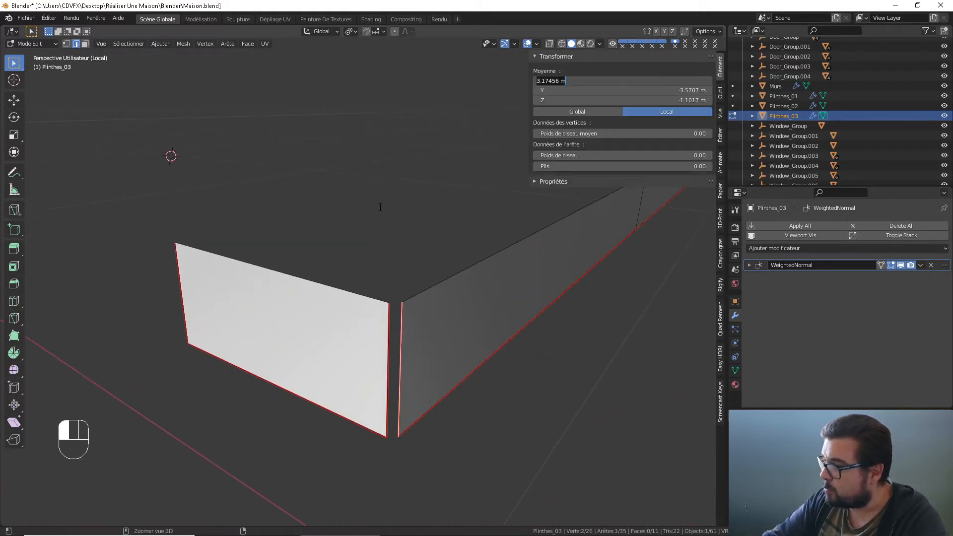
{"action": "left_click", "coordinate": [387, 336]}
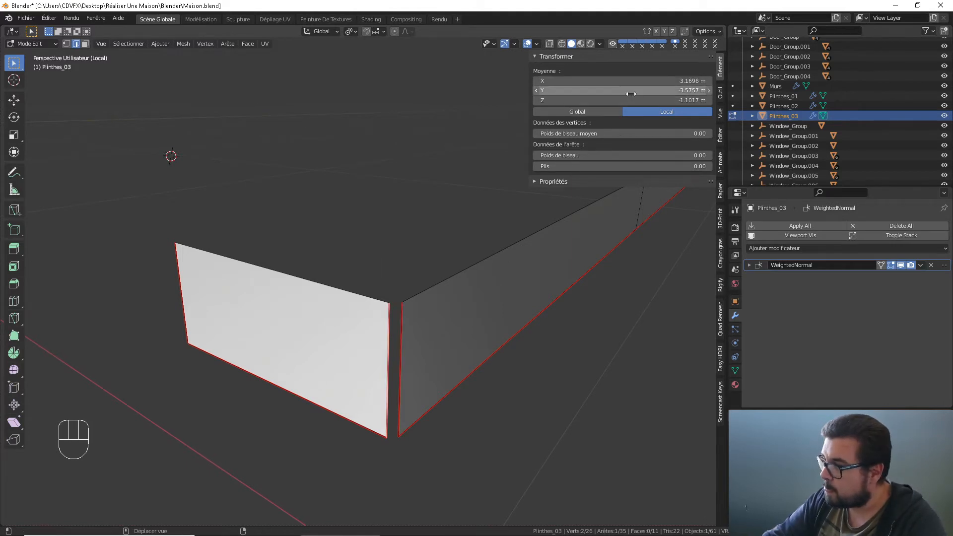
{"action": "left_click", "coordinate": [639, 90]}
{"action": "left_click", "coordinate": [641, 82]}
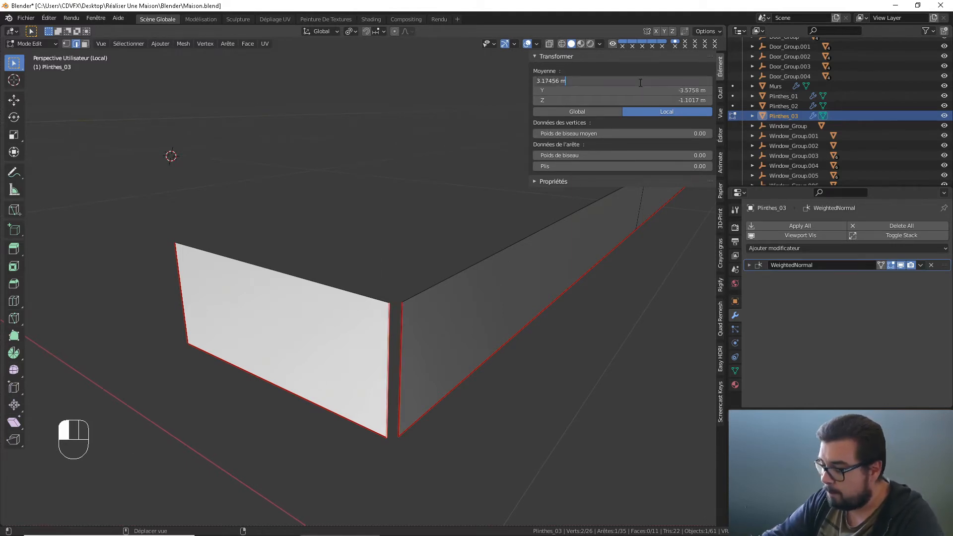
{"action": "key", "text": "Return"}
{"action": "left_click", "coordinate": [633, 77]}
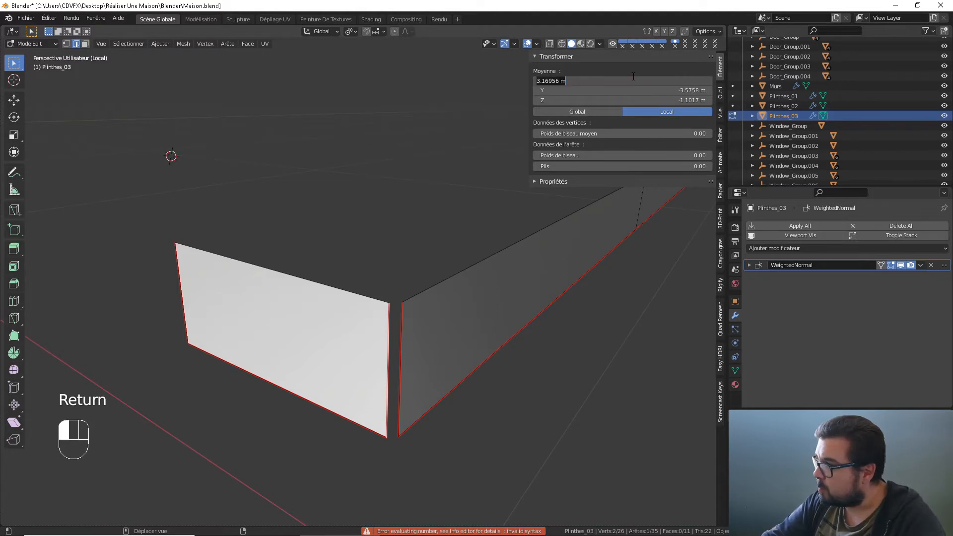
{"action": "type", "text": "3.17456 m"}
{"action": "key", "text": "Return"}
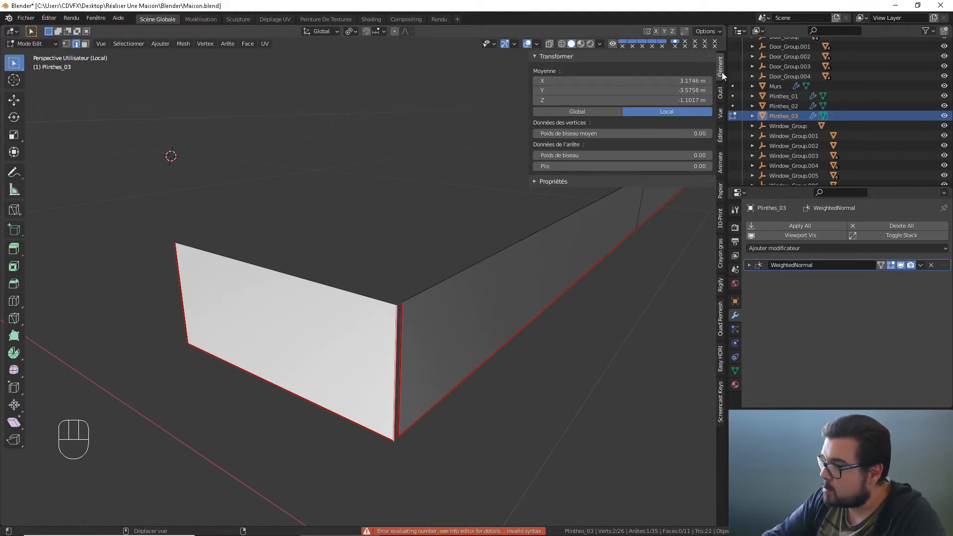
- Set the Y position of the long strip's corner edge to -3.57575 m to match the short strip
{"action": "left_click", "coordinate": [678, 92]}
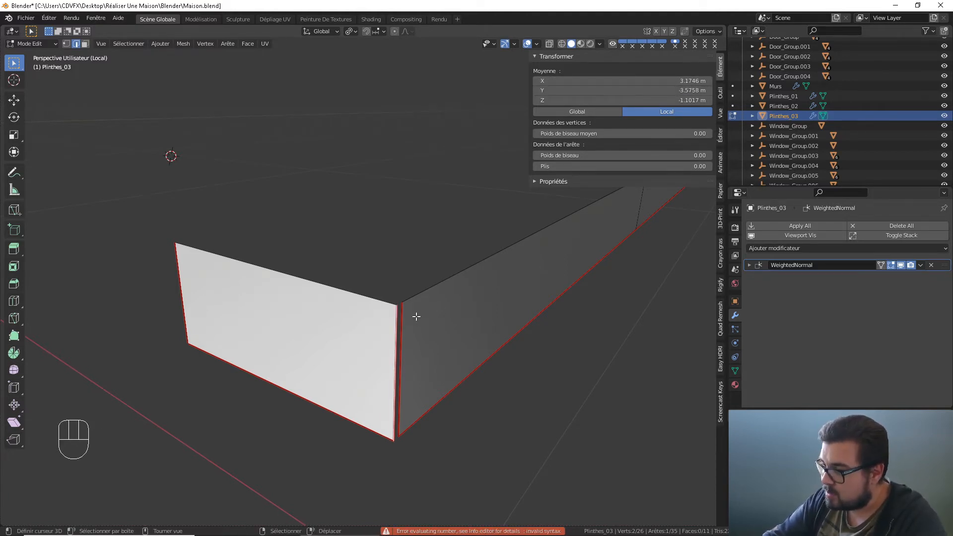
{"action": "left_click", "coordinate": [678, 92]}
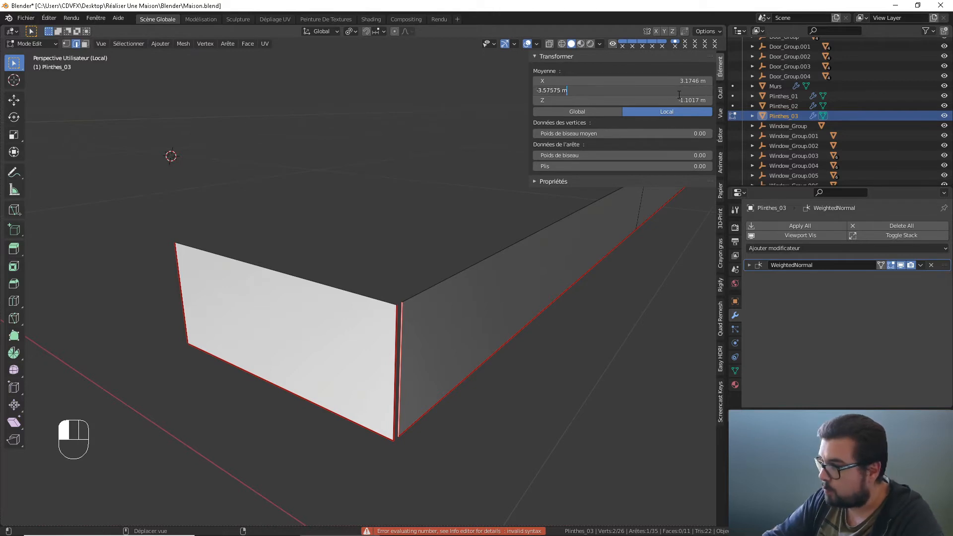
{"action": "key", "text": "Return"}
- Merge all vertices of Plinthes_03 by distance and remove its WeightedNormal modifier
{"action": "scroll", "coordinate": [500, 245], "scroll_direction": "up", "scroll_amount": 3}
{"action": "key", "text": "a"}
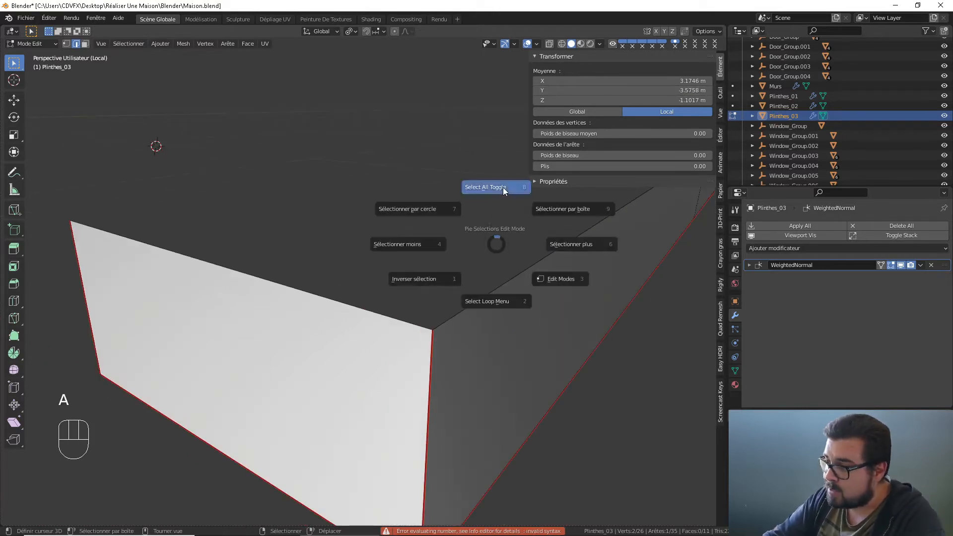
{"action": "key", "text": "a"}
{"action": "key", "text": "a"}
{"action": "key", "text": "q"}
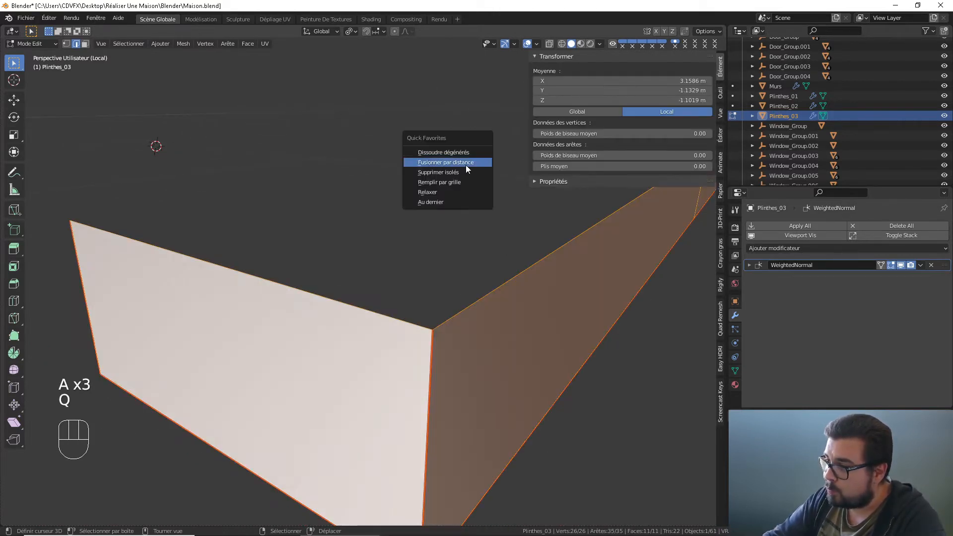
{"action": "left_click", "coordinate": [466, 165]}
{"action": "scroll", "coordinate": [485, 273], "scroll_direction": "down", "scroll_amount": 3}
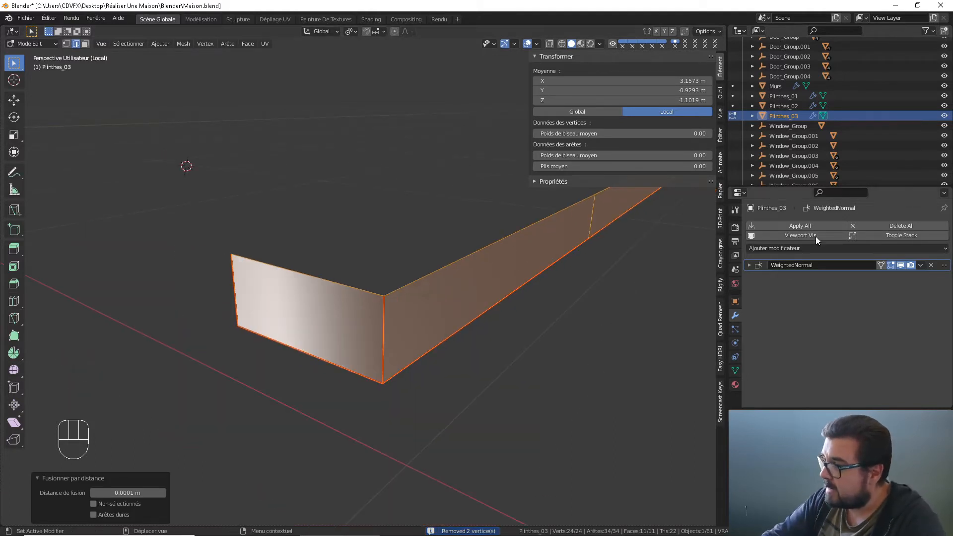
{"action": "left_click", "coordinate": [932, 266]}
- Dissolve all the intermediate vertical edges along the long strip of Plinthes_03
{"action": "middle_click_drag", "start_coordinate": [622, 238], "coordinate": [567, 232]}
{"action": "left_click", "coordinate": [597, 232]}
{"action": "scroll", "coordinate": [600, 233], "scroll_direction": "down", "scroll_amount": 5}
{"action": "middle_click_drag", "start_coordinate": [668, 254], "coordinate": [500, 283], "text": "shift"}
{"action": "scroll", "coordinate": [543, 274], "scroll_direction": "up", "scroll_amount": 3}
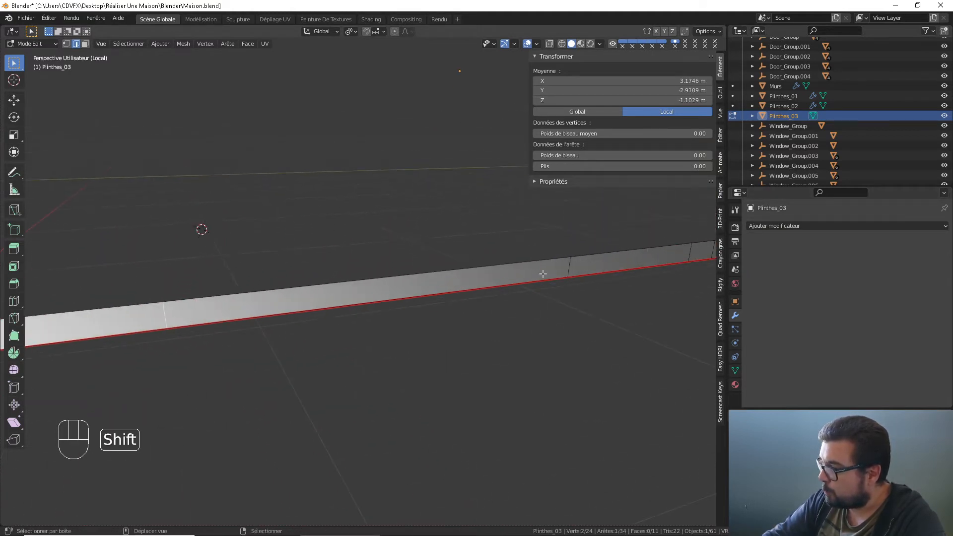
{"action": "middle_click_drag", "start_coordinate": [720, 267], "coordinate": [480, 275], "text": "shift"}
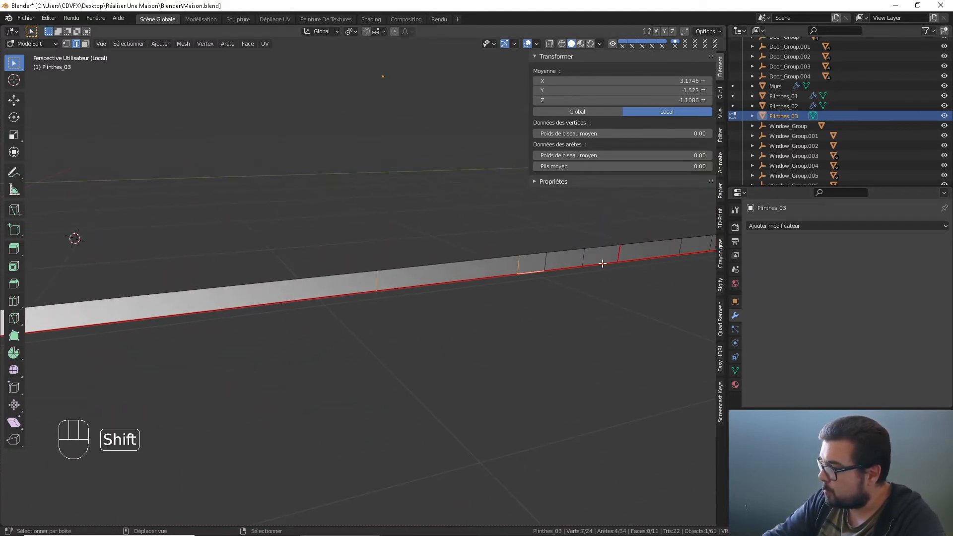
{"action": "key", "text": "ctrl+z"}
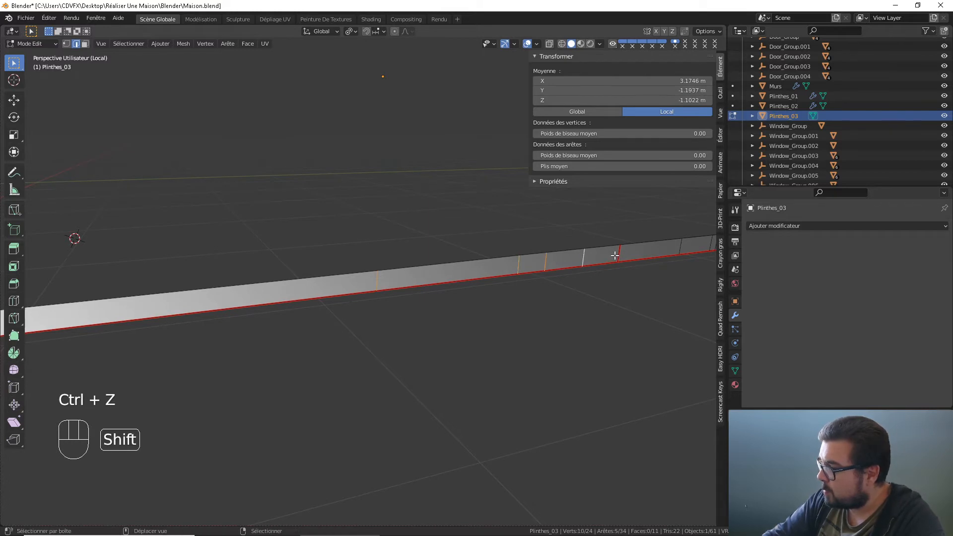
{"action": "left_click", "coordinate": [674, 247], "text": "shift"}
{"action": "middle_click_drag", "start_coordinate": [673, 247], "coordinate": [401, 290], "text": "shift"}
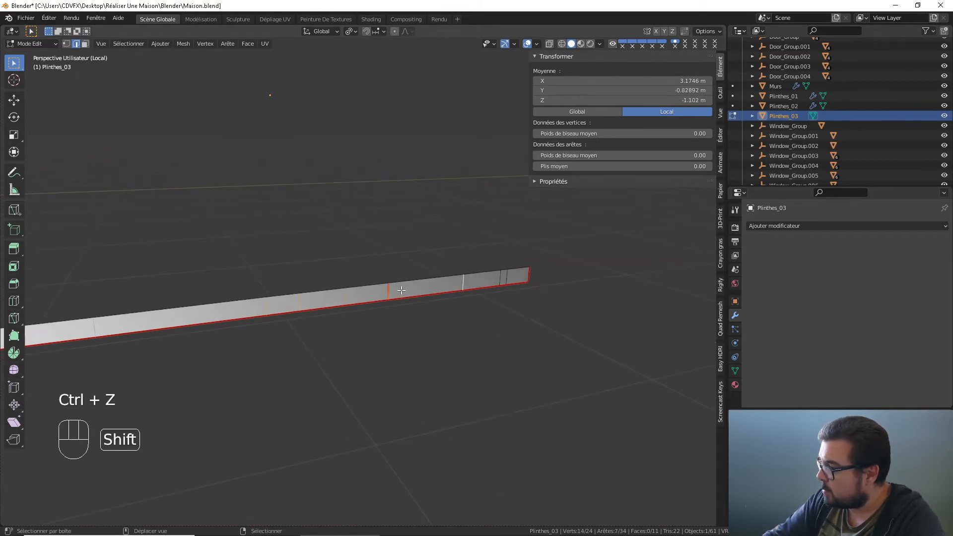
{"action": "left_click", "coordinate": [506, 276], "text": "shift"}
{"action": "key", "text": "x"}
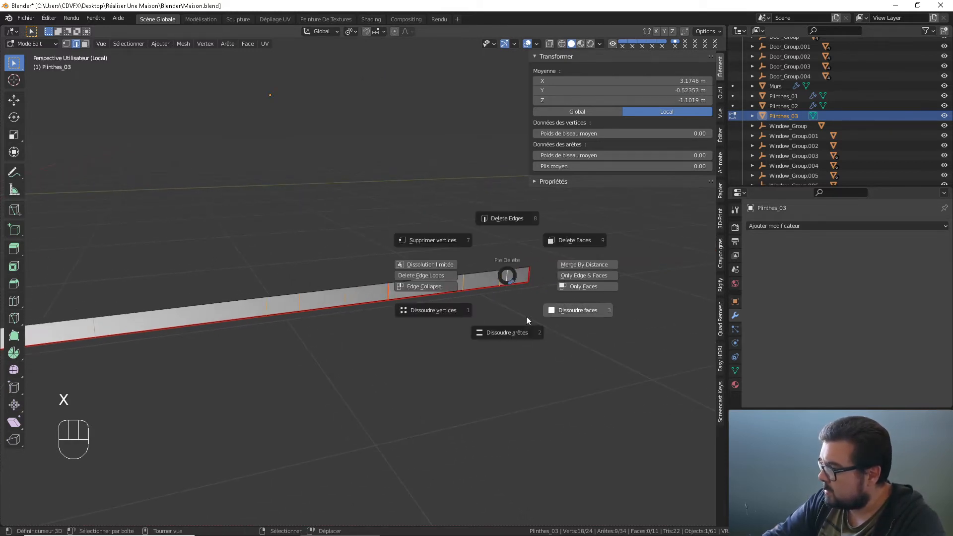
{"action": "left_click", "coordinate": [514, 331]}
- In Object Mode, apply the rotation and scale of Plinthes_03 and set its origin to geometry
{"action": "middle_click_drag", "start_coordinate": [358, 270], "coordinate": [442, 257]}
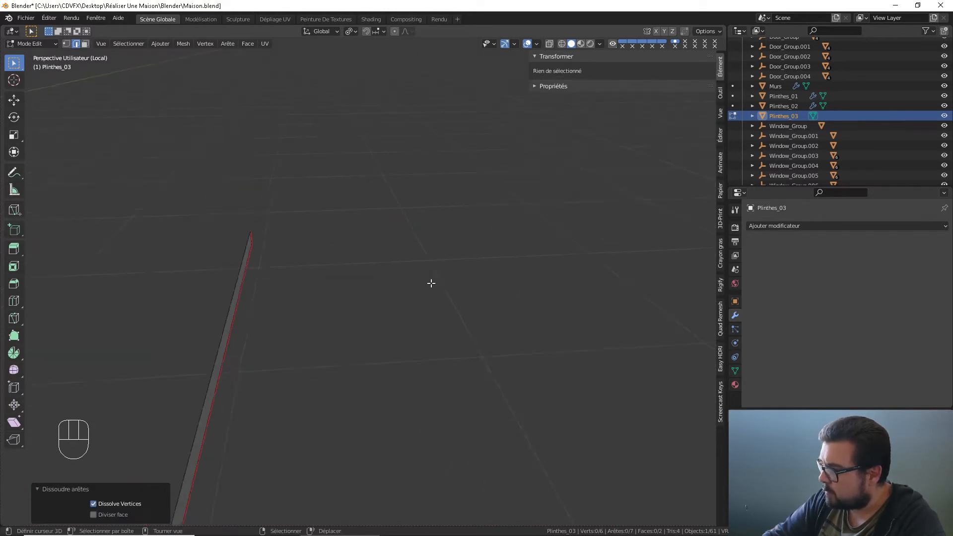
{"action": "key", "text": "Tab"}
{"action": "key", "text": "q"}
{"action": "left_click", "coordinate": [419, 273]}
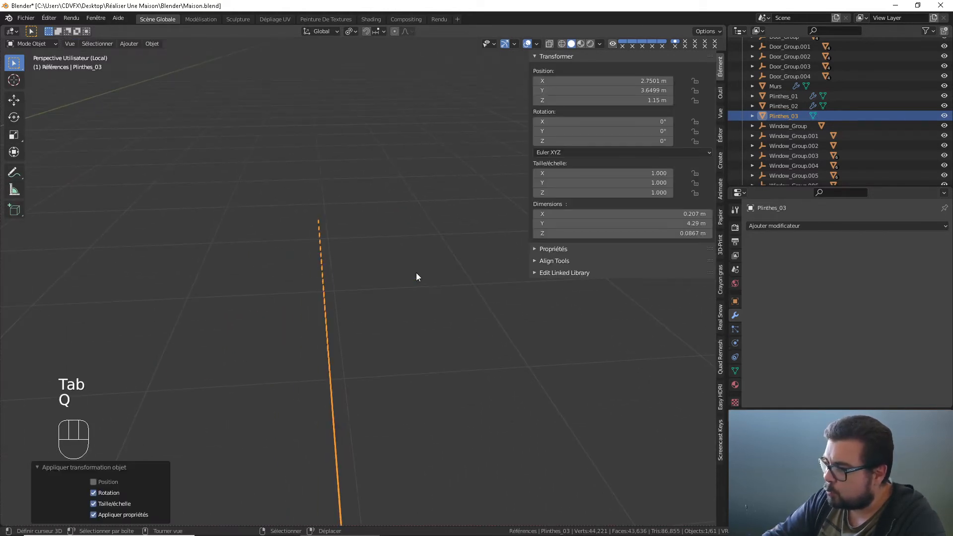
{"action": "key", "text": "q"}
{"action": "left_click", "coordinate": [396, 283]}
- Add a Solidify modifier to Plinthes_03 with a thickness of -0.02 m and even thickness, and leave local view
{"action": "middle_click_drag", "start_coordinate": [430, 315], "coordinate": [663, 289]}
{"action": "left_click", "coordinate": [780, 225]}
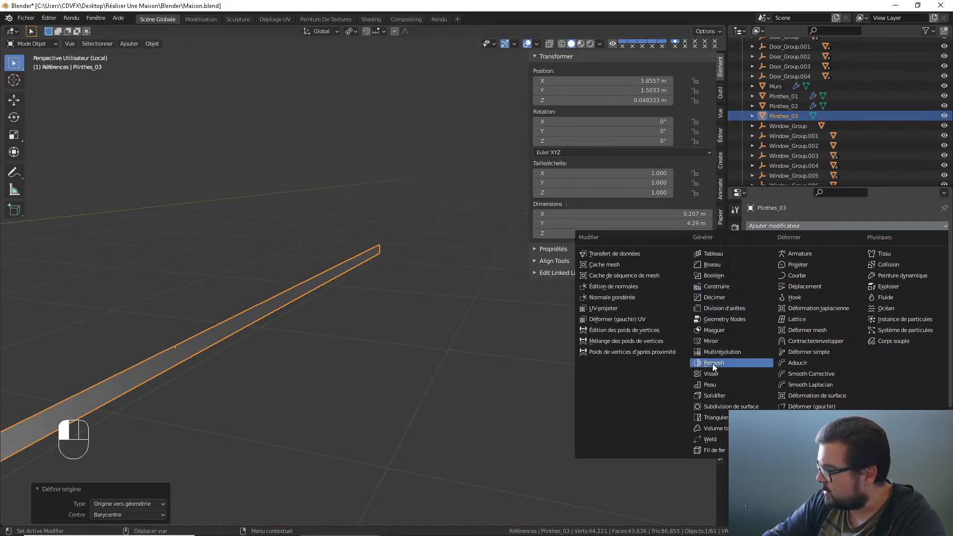
{"action": "left_click", "coordinate": [719, 395]}
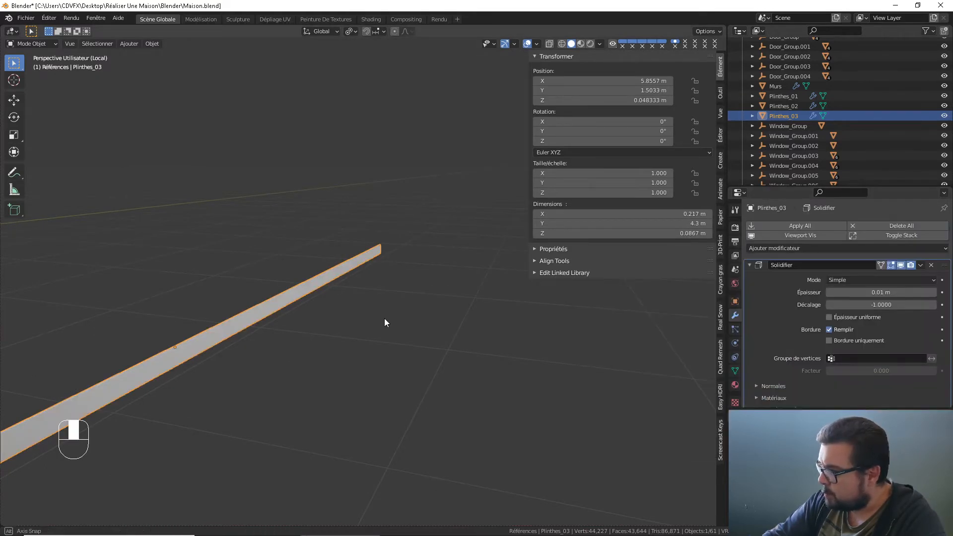
{"action": "middle_click_drag", "start_coordinate": [384, 318], "coordinate": [442, 272], "text": "shift"}
{"action": "left_click_drag", "start_coordinate": [877, 292], "coordinate": [828, 291]}
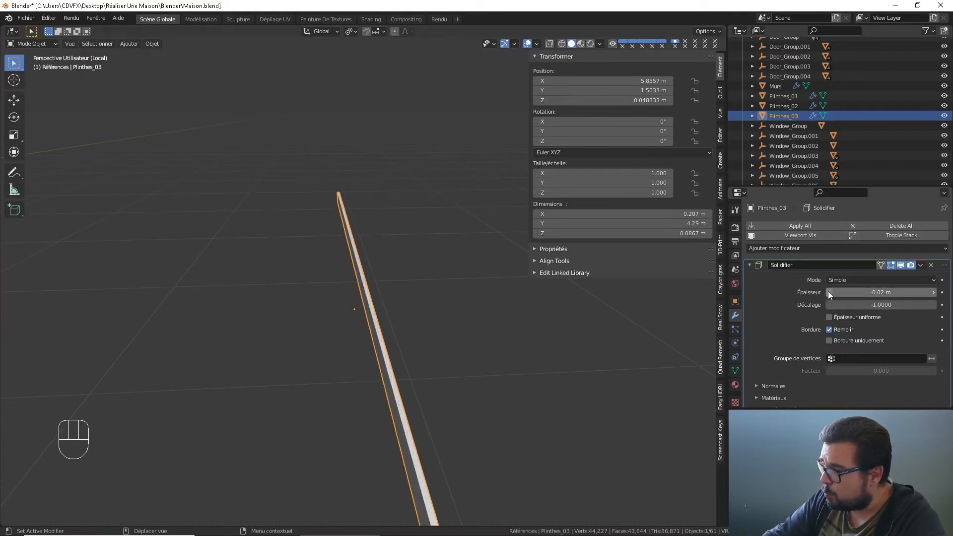
{"action": "left_click", "coordinate": [829, 317]}
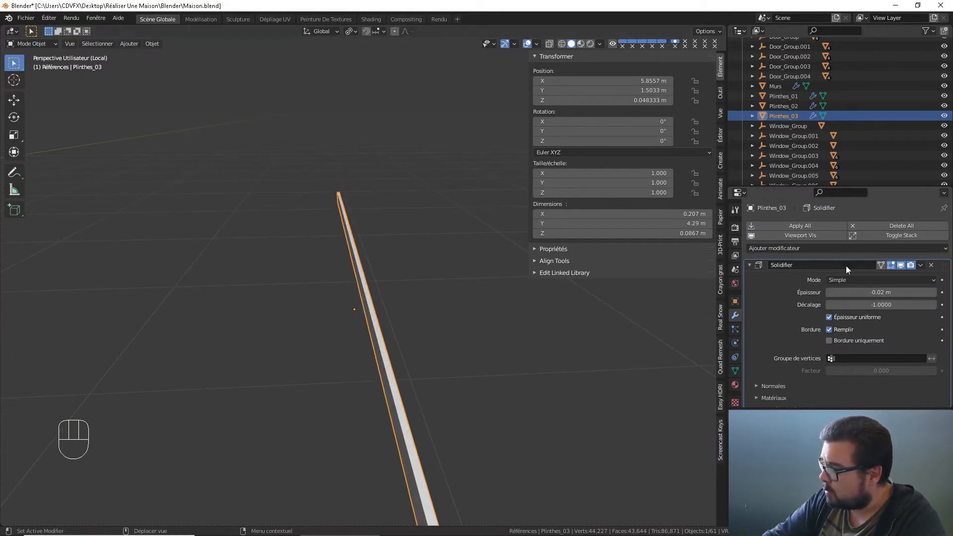
{"action": "left_click", "coordinate": [754, 264]}
{"action": "key", "text": "KP_Divide"}
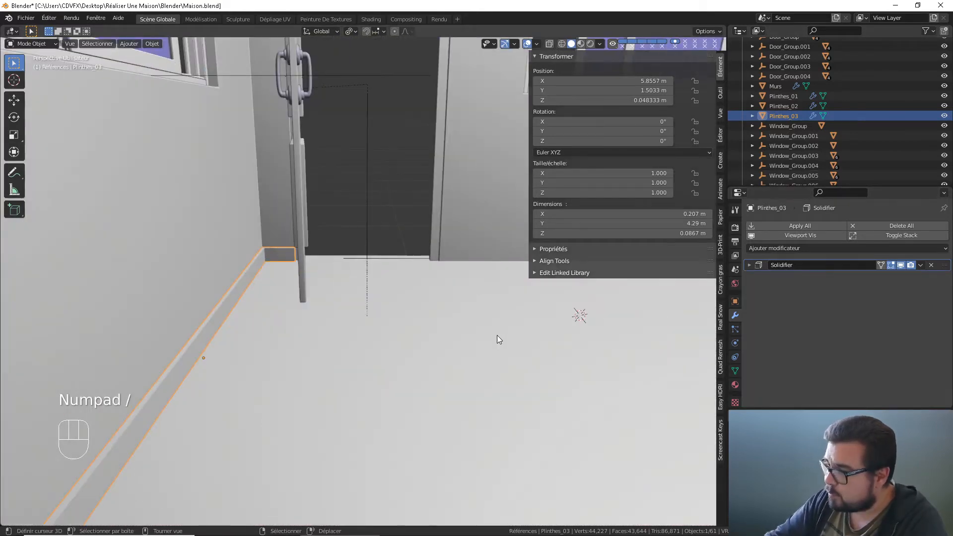
- In Edit Mode on Murs, add a centred horizontal loop cut around the walls below the window sill level
{"action": "middle_click_drag", "start_coordinate": [496, 335], "coordinate": [365, 358], "text": "shift"}
{"action": "right_click", "coordinate": [421, 231]}
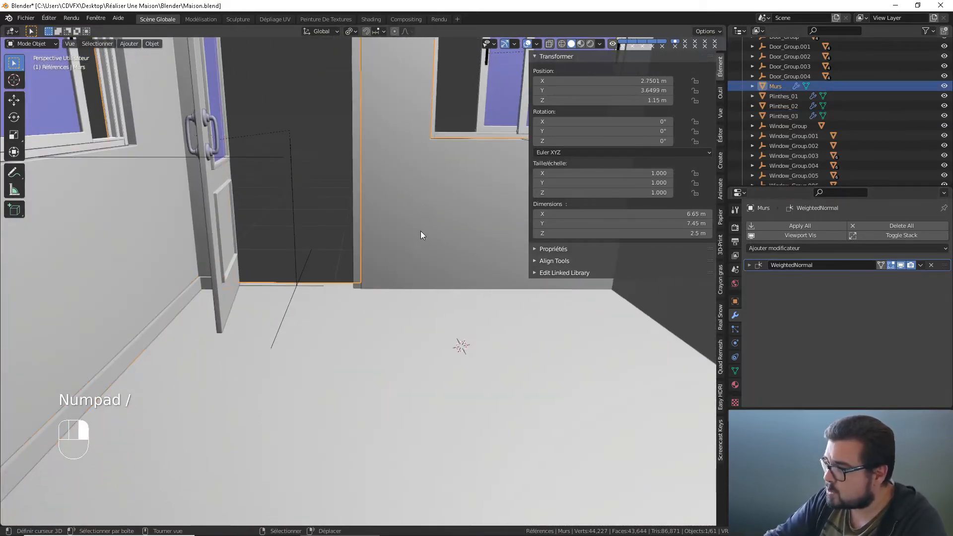
{"action": "middle_click_drag", "start_coordinate": [400, 233], "coordinate": [449, 243], "text": "shift"}
{"action": "right_click", "coordinate": [451, 240]}
{"action": "key", "text": "Tab"}
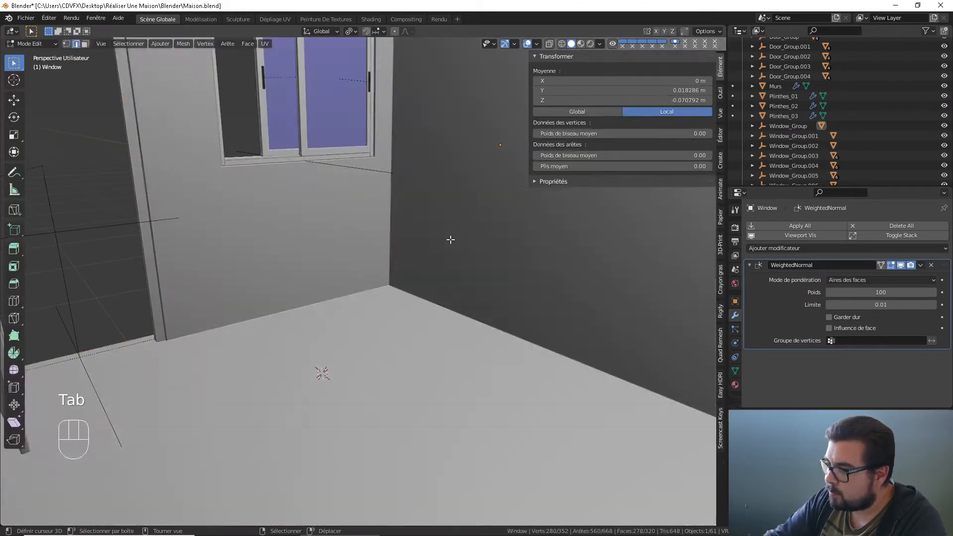
{"action": "key", "text": "Tab"}
{"action": "right_click", "coordinate": [336, 201]}
{"action": "key", "text": "Tab"}
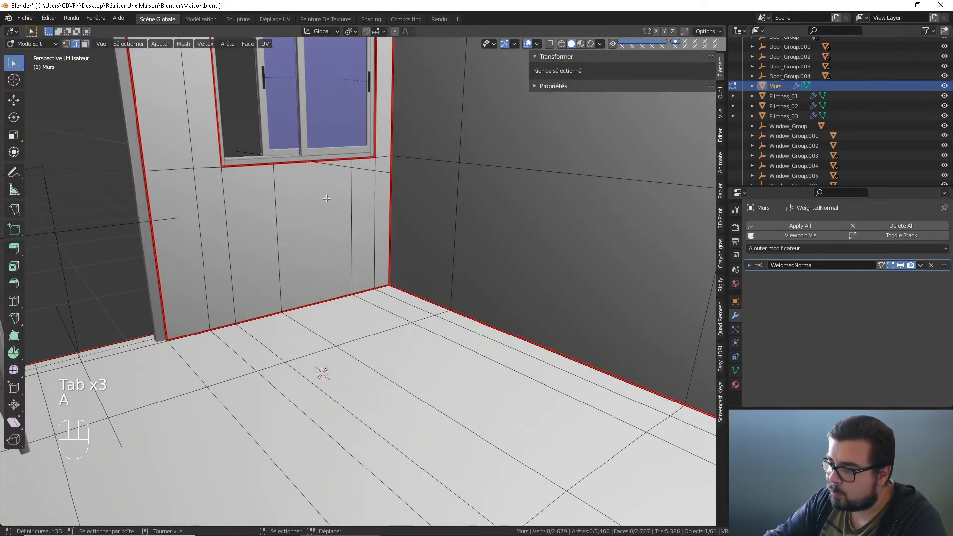
{"action": "key", "text": "a"}
{"action": "key", "text": "a"}
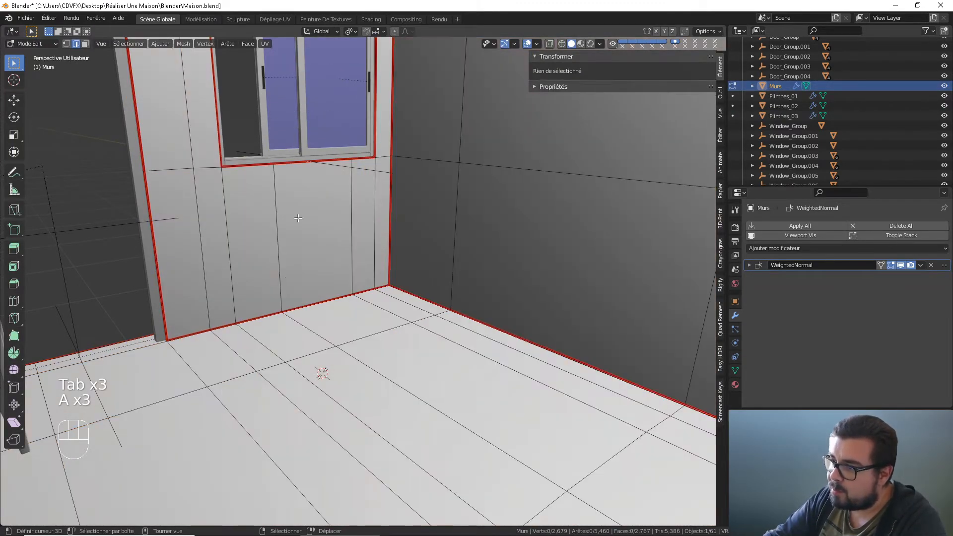
{"action": "key", "text": "ctrl+r"}
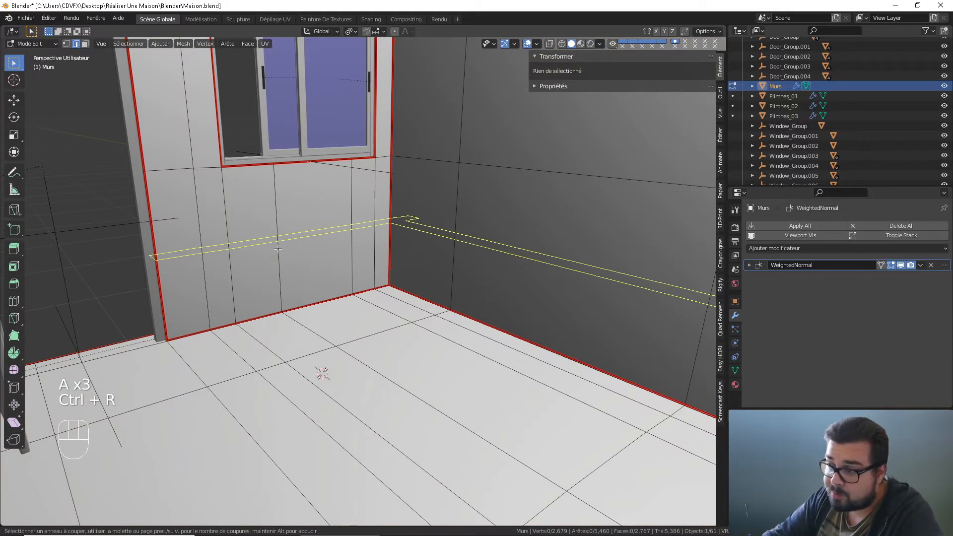
{"action": "left_click", "coordinate": [278, 249]}
{"action": "right_click", "coordinate": [277, 249]}
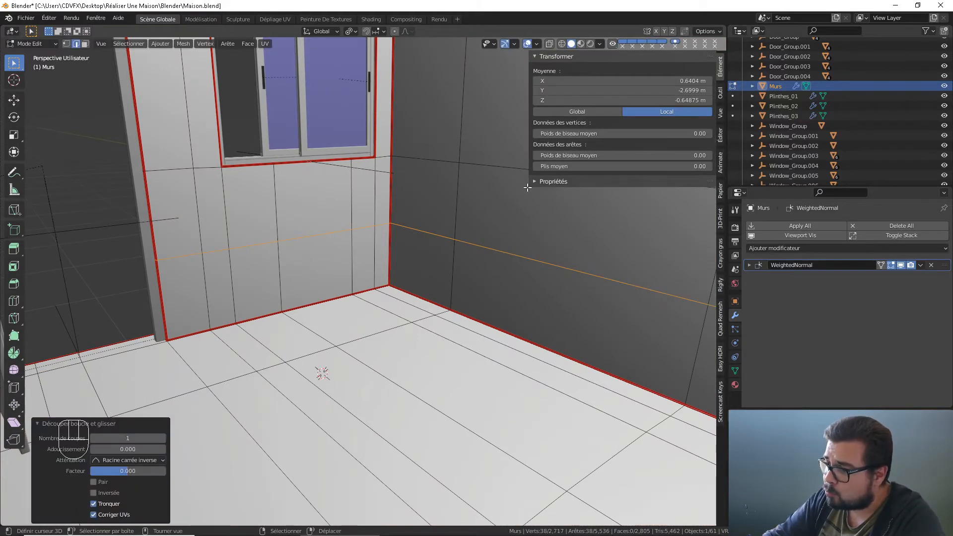
- Set the local Z position of the new edge loop on Murs to -1.06 m
{"action": "left_click", "coordinate": [646, 102]}
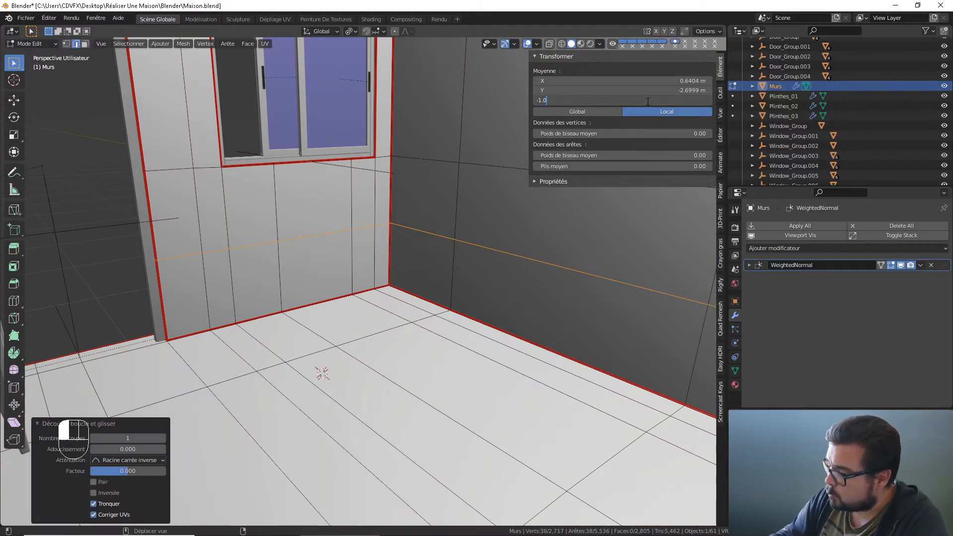
{"action": "type", "text": "-1.06"}
{"action": "key", "text": "Return"}
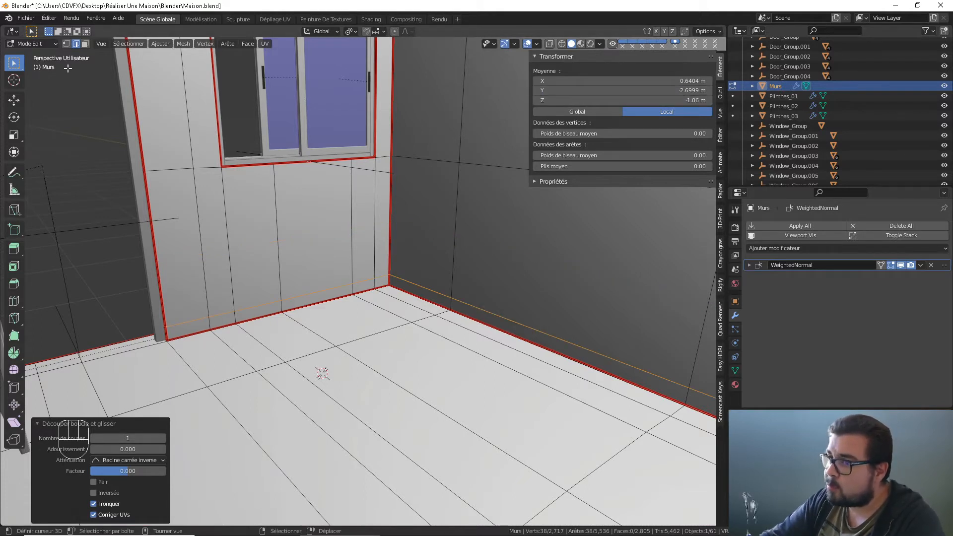
- In face selection mode, select the low strip faces beneath the window, from the door opening to the room corner
{"action": "left_click", "coordinate": [85, 44]}
{"action": "left_click", "coordinate": [194, 324]}
{"action": "left_click", "coordinate": [222, 321], "text": "shift"}
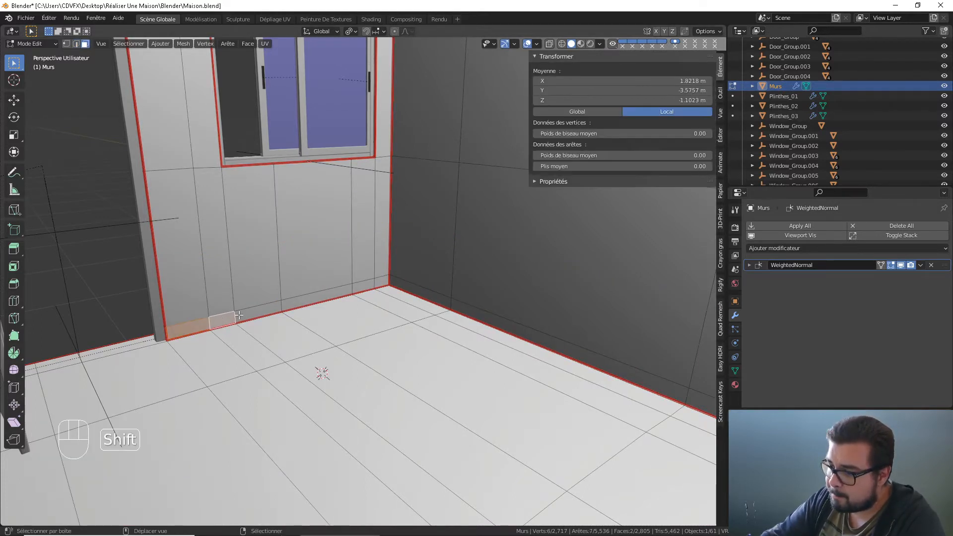
{"action": "left_click", "coordinate": [258, 311], "text": "shift"}
{"action": "left_click", "coordinate": [317, 298], "text": "shift"}
{"action": "left_click", "coordinate": [365, 285], "text": "shift"}
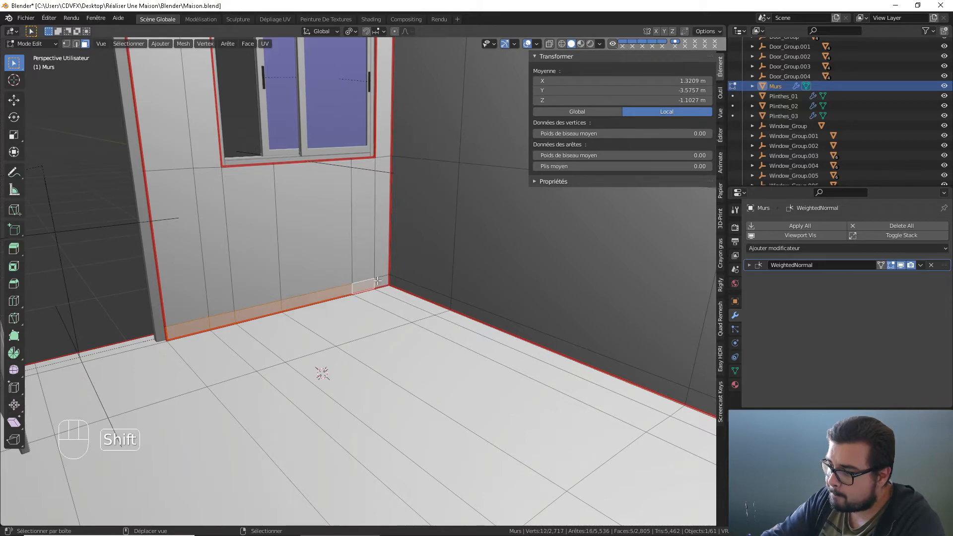
- Extend the selection along the low strip faces of the adjoining wall and around its outer corner
{"action": "right_click", "coordinate": [411, 288], "text": "shift"}
{"action": "middle_click_drag", "start_coordinate": [451, 298], "coordinate": [501, 298]}
{"action": "middle_click_drag", "start_coordinate": [501, 298], "coordinate": [431, 299], "text": "shift"}
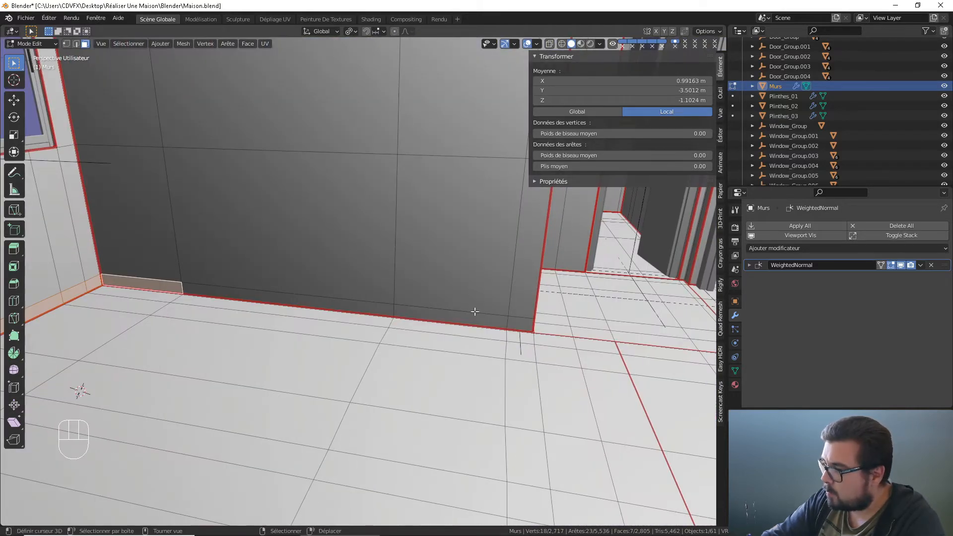
{"action": "right_click", "coordinate": [520, 322], "text": "ctrl"}
{"action": "middle_click_drag", "start_coordinate": [519, 323], "coordinate": [361, 355], "text": "shift"}
{"action": "right_click", "coordinate": [360, 365], "text": "shift"}
{"action": "right_click", "coordinate": [384, 360], "text": "shift"}
- Add the remaining low strip faces on the wall's other side to the selection, including the short return beside the glazed door
{"action": "middle_click_drag", "start_coordinate": [422, 343], "coordinate": [347, 343]}
{"action": "middle_click_drag", "start_coordinate": [348, 343], "coordinate": [462, 347], "text": "shift"}
{"action": "middle_click_drag", "start_coordinate": [462, 348], "coordinate": [434, 361]}
{"action": "middle_click_drag", "start_coordinate": [453, 368], "coordinate": [392, 370]}
{"action": "middle_click_drag", "start_coordinate": [392, 369], "coordinate": [422, 370], "text": "shift"}
{"action": "left_click", "coordinate": [323, 337], "text": "shift"}
{"action": "left_click", "coordinate": [349, 363], "text": "shift"}
{"action": "middle_click_drag", "start_coordinate": [422, 370], "coordinate": [386, 324], "text": "shift"}
{"action": "left_click", "coordinate": [396, 329], "text": "shift"}
{"action": "scroll", "coordinate": [392, 330], "scroll_direction": "up", "scroll_amount": 2}
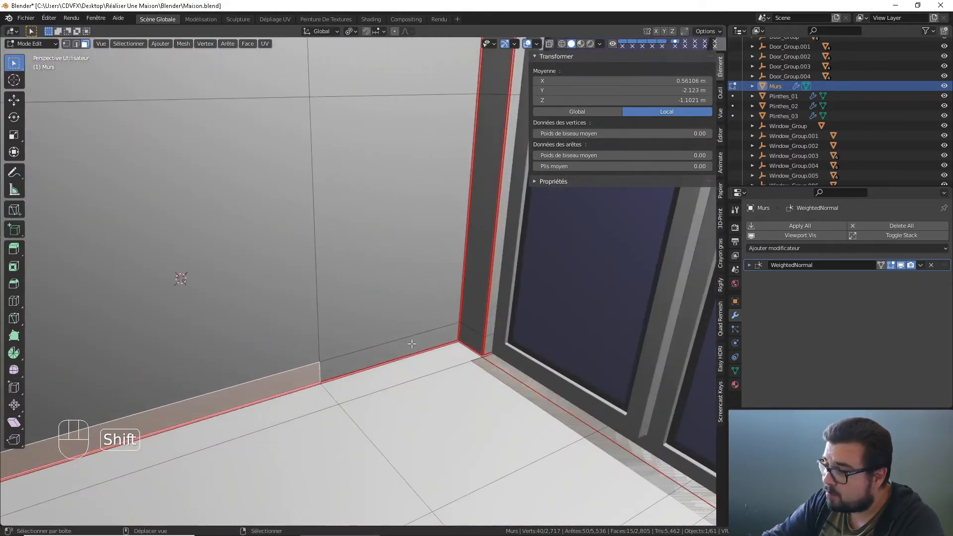
{"action": "left_click", "coordinate": [412, 344], "text": "shift"}
{"action": "left_click", "coordinate": [470, 338], "text": "shift"}
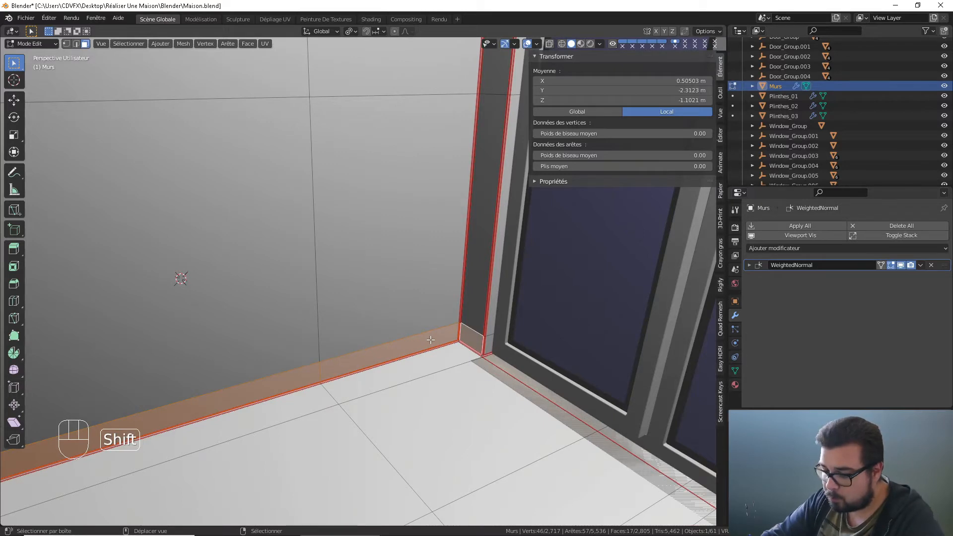
- Duplicate the selected strip faces in place, separate them into a new object, and hide that object in Object Mode
{"action": "key", "text": "shift+d"}
{"action": "right_click", "coordinate": [427, 340]}
{"action": "key", "text": "p"}
{"action": "left_click", "coordinate": [424, 340]}
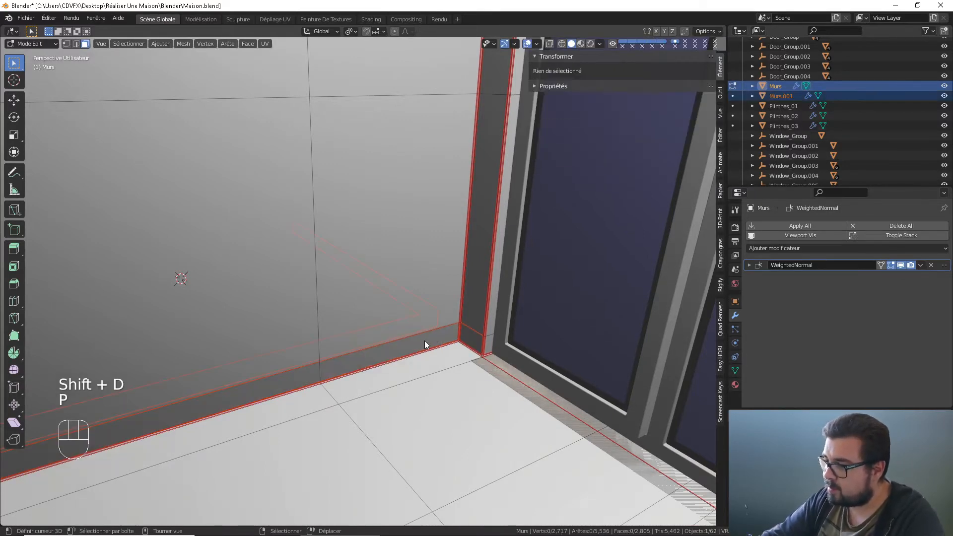
{"action": "key", "text": "Tab"}
{"action": "left_click", "coordinate": [425, 341]}
{"action": "key", "text": "h"}
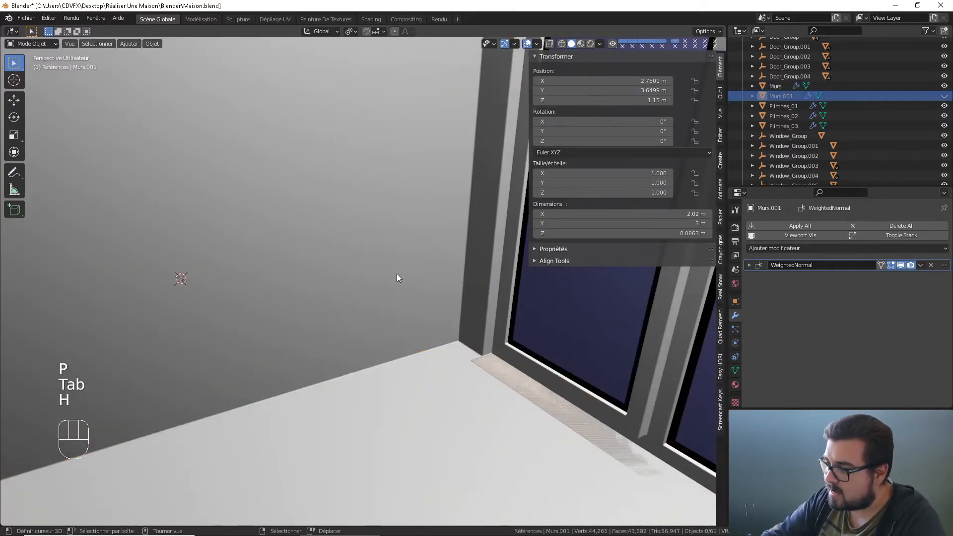
- Dissolve the low horizontal edge loop on Murs and return to Object Mode
{"action": "left_click", "coordinate": [398, 278]}
{"action": "key", "text": "Tab"}
{"action": "left_click", "coordinate": [78, 44]}
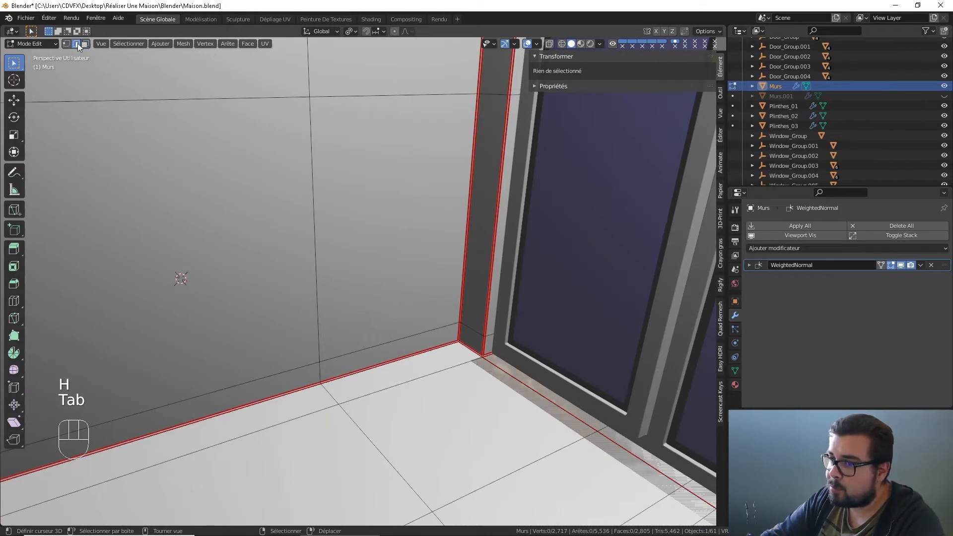
{"action": "left_click", "coordinate": [366, 350], "text": "alt+shift"}
{"action": "key", "text": "x"}
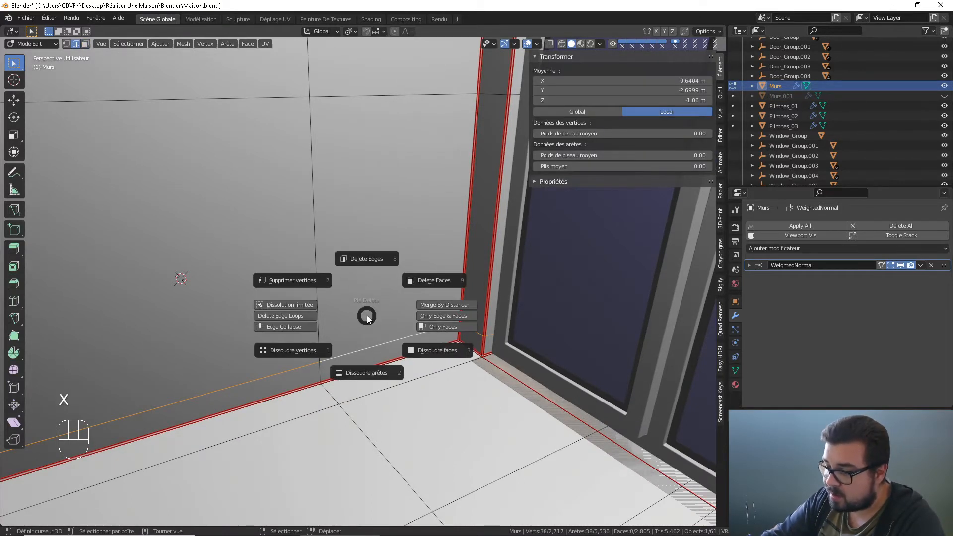
{"action": "left_click", "coordinate": [371, 371]}
{"action": "key", "text": "Tab"}
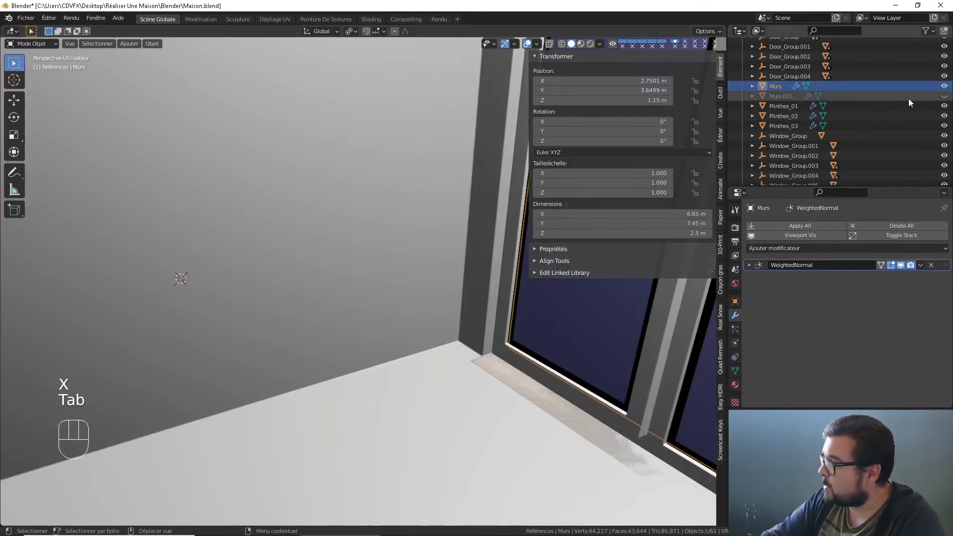
- Unhide the separated baseboard object and rename it Plinthes_04
{"action": "left_click", "coordinate": [944, 96]}
{"action": "double_click", "coordinate": [794, 97]}
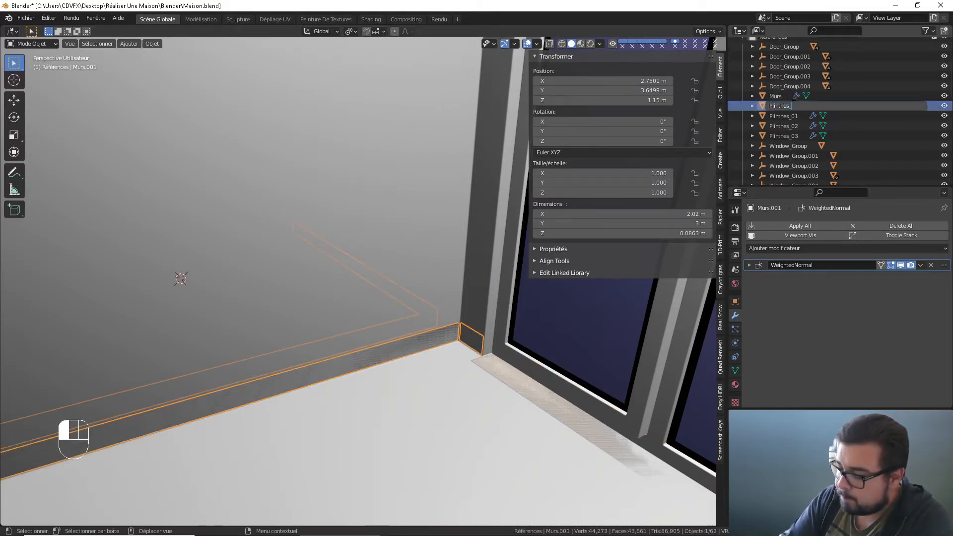
{"action": "type", "text": "Plinthes_04"}
{"action": "key", "text": "Return"}
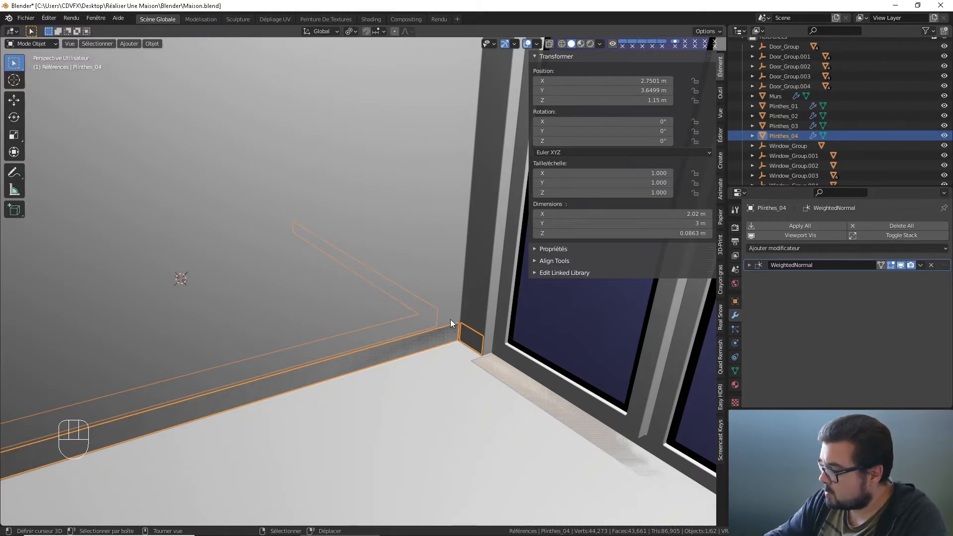
- Isolate Plinthes_04 in local view and, in Edit Mode, set the short return's inner corner edge to X 0.1815 m
{"action": "key", "text": "KP_Divide"}
{"action": "middle_click_drag", "start_coordinate": [435, 320], "coordinate": [346, 317]}
{"action": "key", "text": "Tab"}
{"action": "middle_click_drag", "start_coordinate": [318, 365], "coordinate": [426, 343]}
{"action": "scroll", "coordinate": [426, 345], "scroll_direction": "up", "scroll_amount": 3}
{"action": "middle_click_drag", "start_coordinate": [526, 354], "coordinate": [387, 357], "text": "shift"}
{"action": "scroll", "coordinate": [387, 357], "scroll_direction": "up", "scroll_amount": 4}
{"action": "middle_click_drag", "start_coordinate": [281, 357], "coordinate": [364, 336], "text": "shift"}
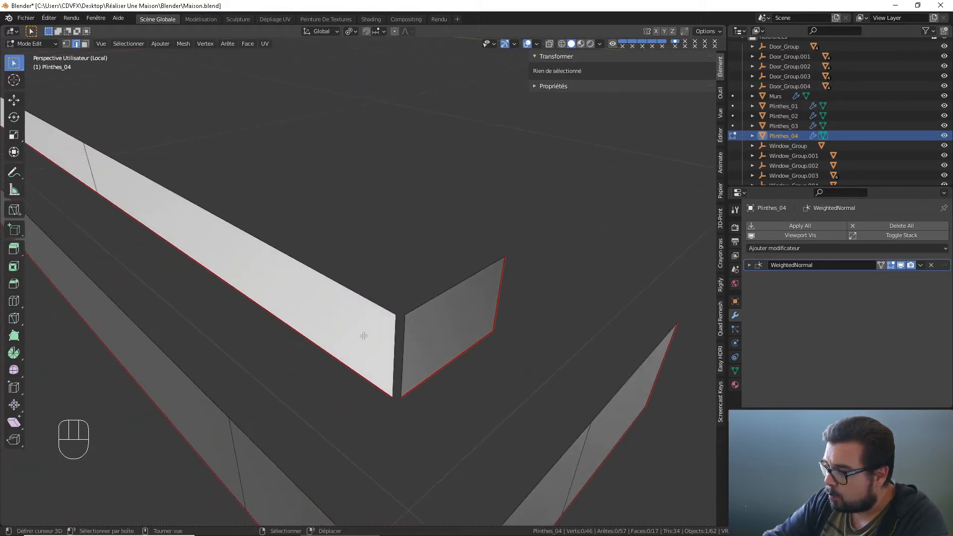
{"action": "left_click", "coordinate": [395, 335]}
{"action": "left_click", "coordinate": [626, 81]}
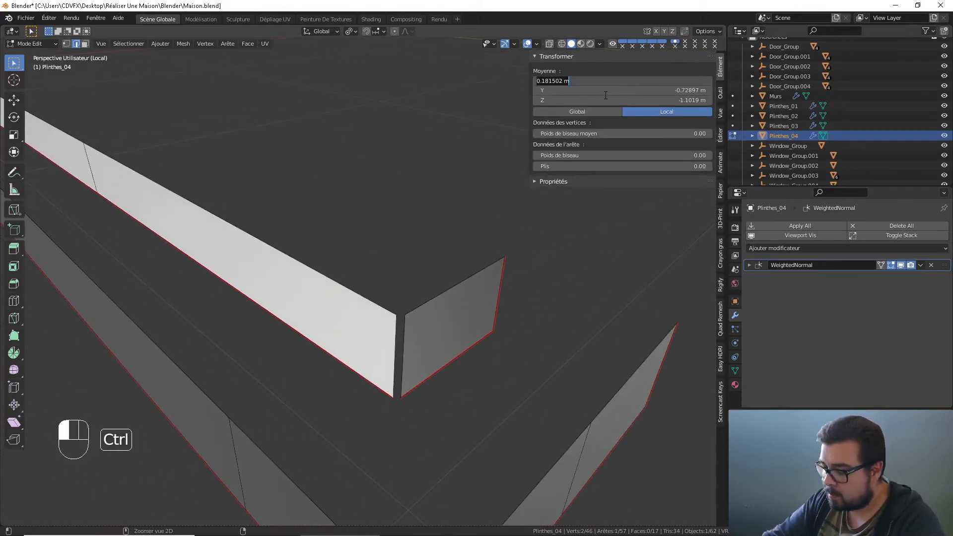
{"action": "key", "text": "Return"}
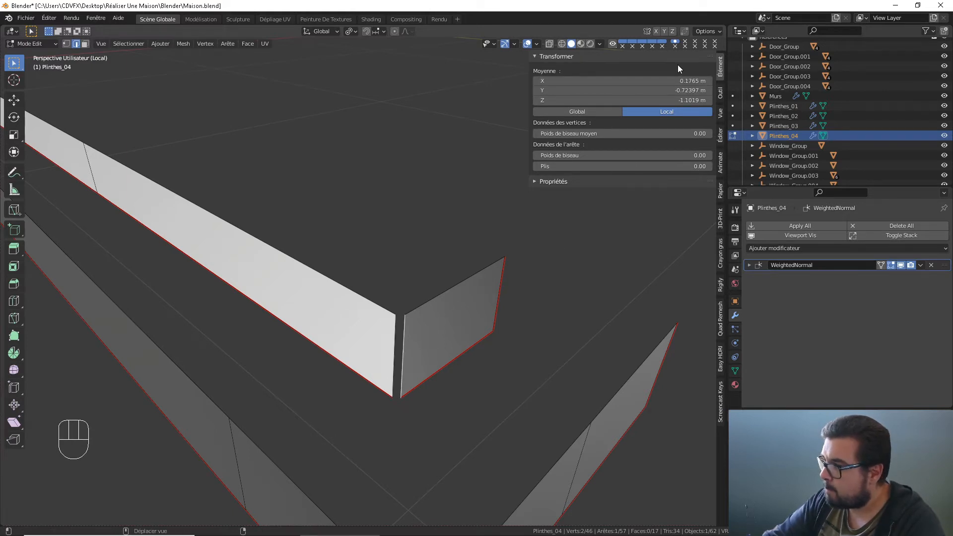
{"action": "left_click", "coordinate": [679, 79]}
{"action": "key", "text": "Return"}
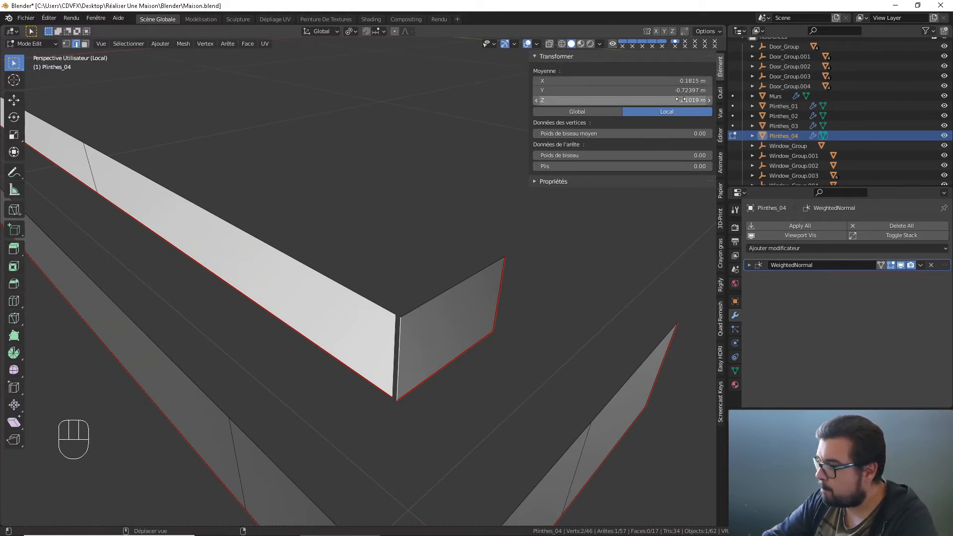
- Set the adjacent end edge of the long inner strip to Y -0.72397 m to close the corner
{"action": "left_click", "coordinate": [676, 91]}
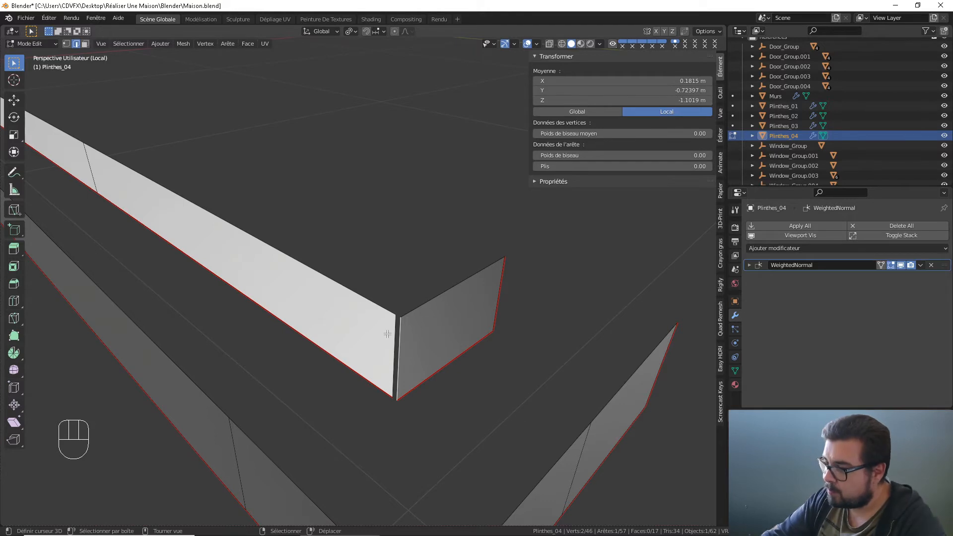
{"action": "key", "text": "ctrl+v"}
{"action": "key", "text": "ctrl+v"}
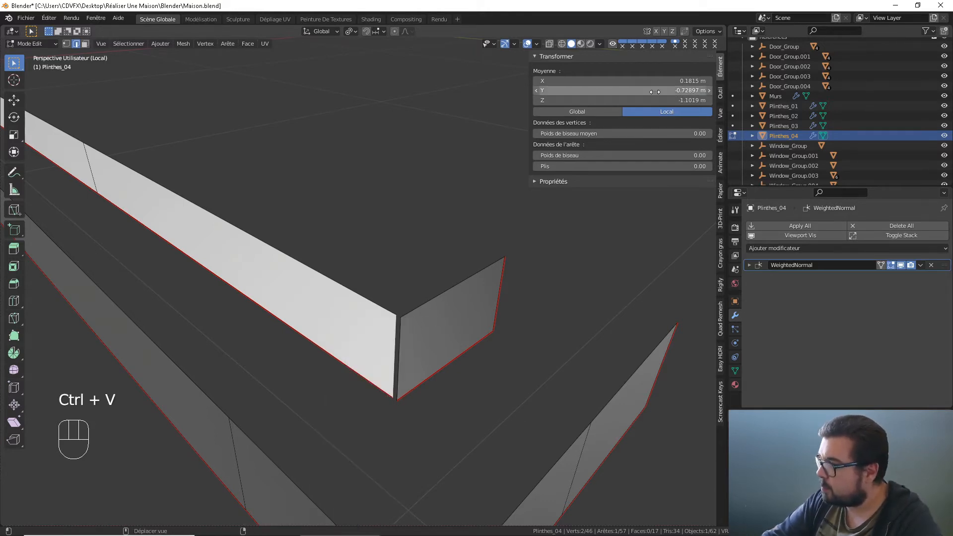
{"action": "left_click", "coordinate": [680, 92]}
{"action": "key", "text": "Return"}
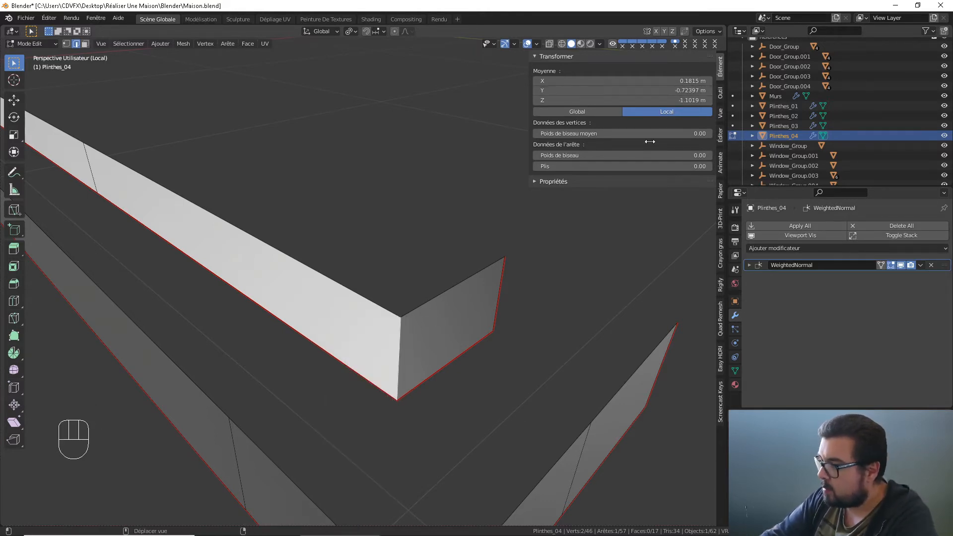
- At the outer corner, set the short strip's end edge to the long strip's X position, 0.3315 m
{"action": "scroll", "coordinate": [397, 348], "scroll_direction": "down", "scroll_amount": 2}
{"action": "middle_click_drag", "start_coordinate": [442, 397], "coordinate": [430, 318], "text": "shift"}
{"action": "scroll", "coordinate": [430, 339], "scroll_direction": "up", "scroll_amount": 3}
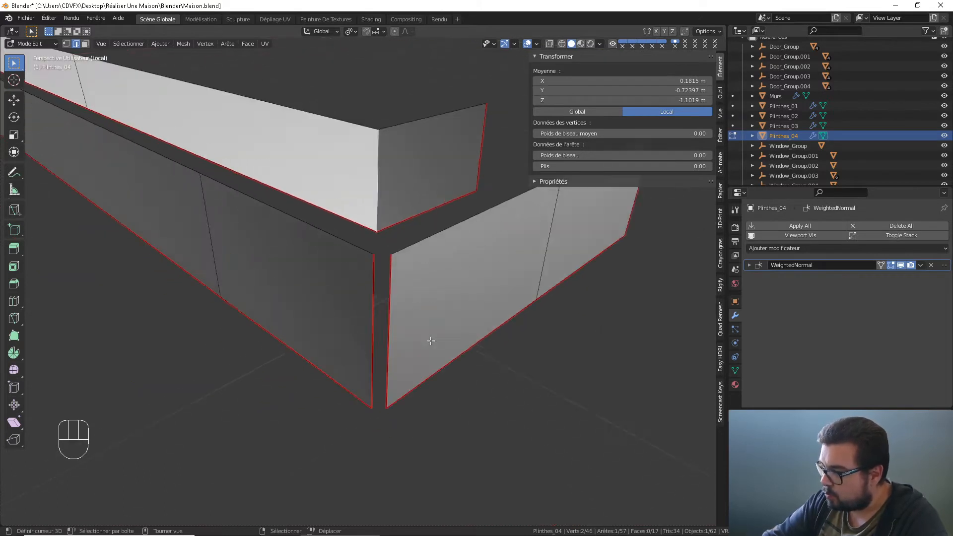
{"action": "scroll", "coordinate": [427, 337], "scroll_direction": "down", "scroll_amount": 1}
{"action": "scroll", "coordinate": [424, 334], "scroll_direction": "up", "scroll_amount": 1}
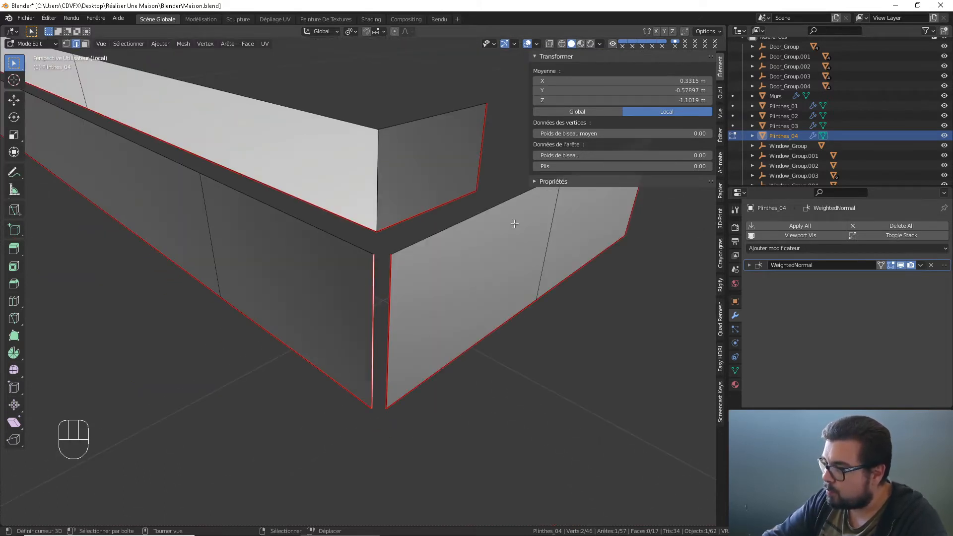
{"action": "left_click", "coordinate": [670, 81]}
{"action": "left_click", "coordinate": [480, 348]}
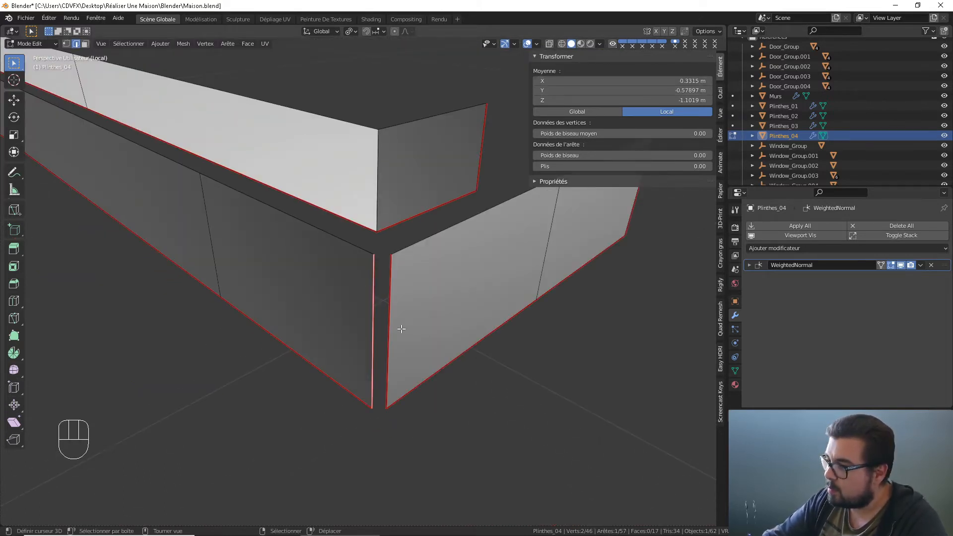
{"action": "left_click", "coordinate": [397, 327]}
{"action": "left_click", "coordinate": [635, 82]}
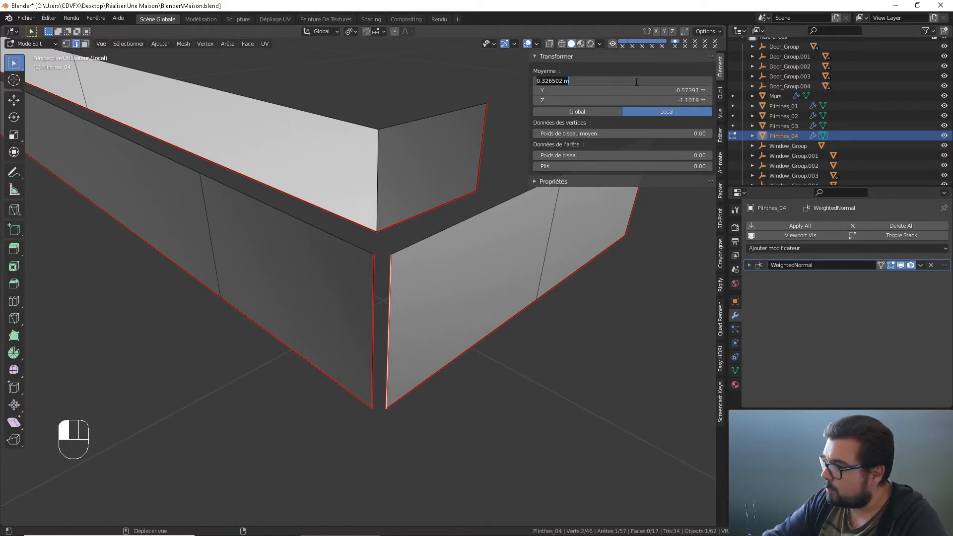
{"action": "key", "text": "Return"}
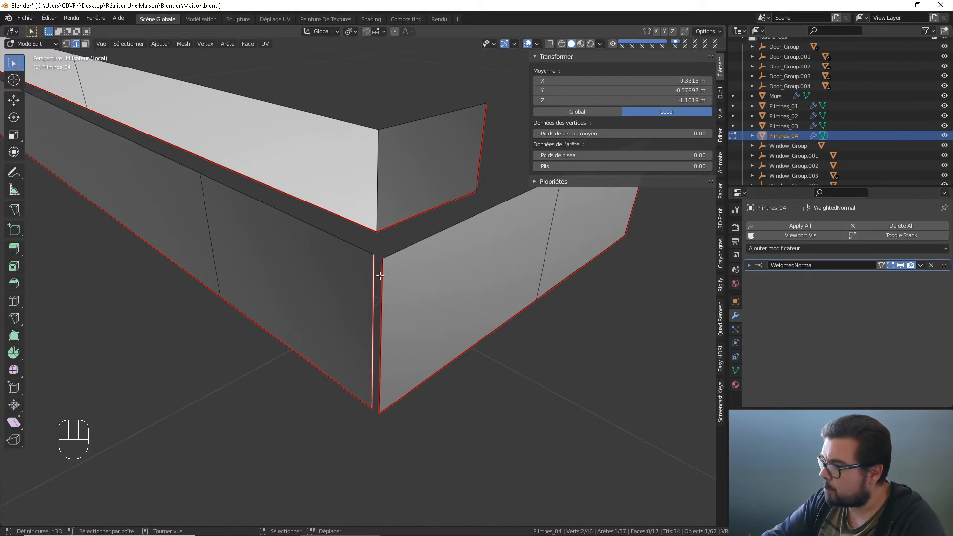
- Set the long outer strip's end edge to the short strip's Y position, -0.57397 m, closing the outer corner
{"action": "left_click", "coordinate": [686, 91]}
{"action": "key", "text": "ctrl+c"}
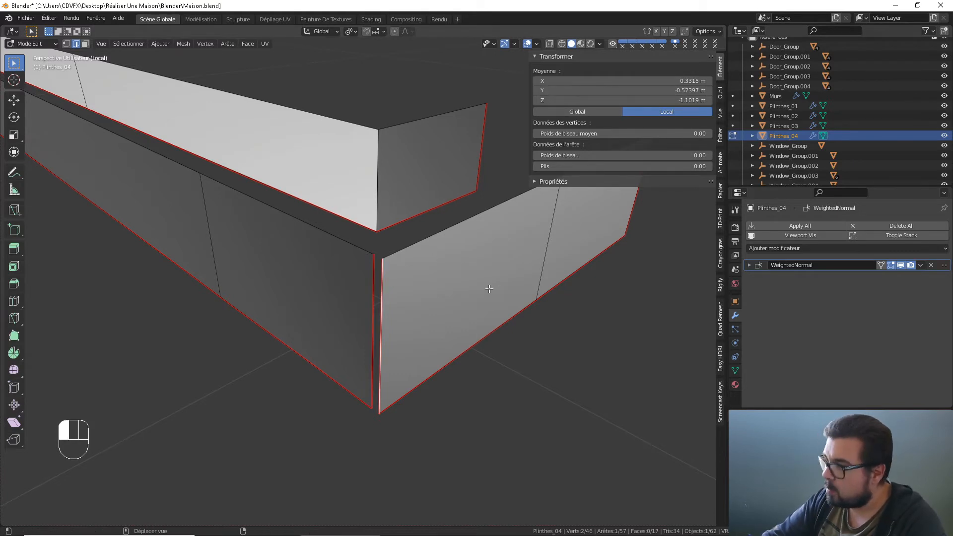
{"action": "left_click", "coordinate": [661, 91]}
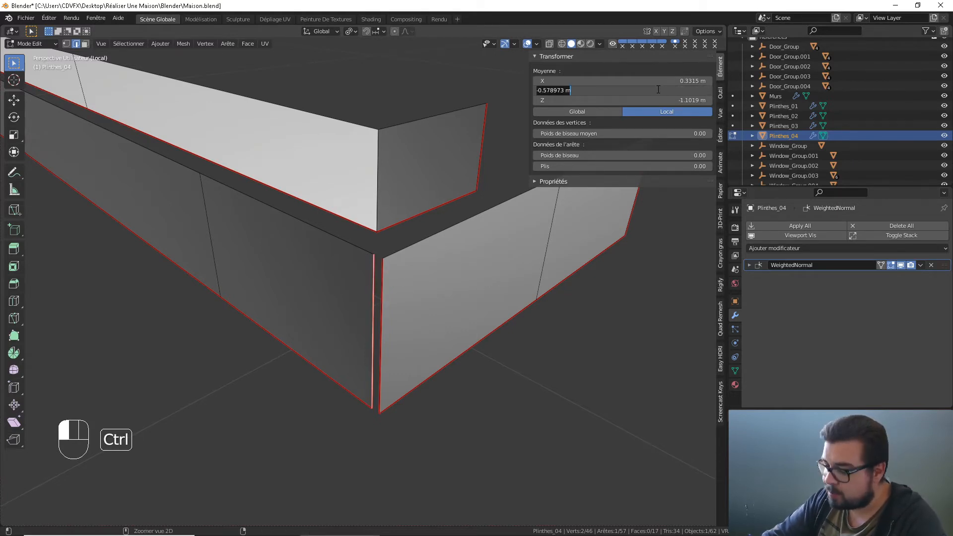
{"action": "key", "text": "ctrl+v"}
{"action": "key", "text": "Return"}
{"action": "scroll", "coordinate": [356, 306], "scroll_direction": "down", "scroll_amount": 5}
{"action": "middle_click_drag", "start_coordinate": [357, 304], "coordinate": [474, 308], "text": "shift"}
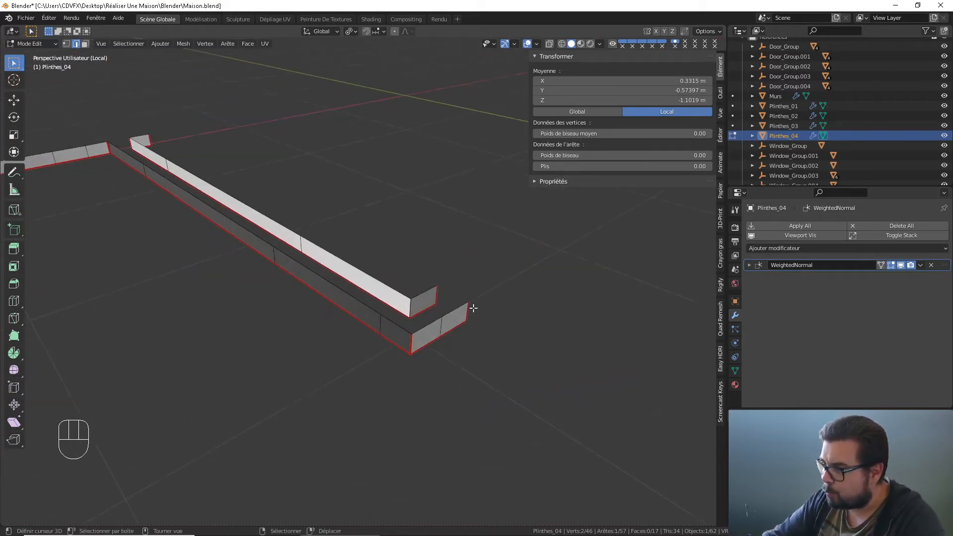
- Dissolve the intermediate vertical edges along both long strips and the short outer return
{"action": "right_click", "coordinate": [443, 324]}
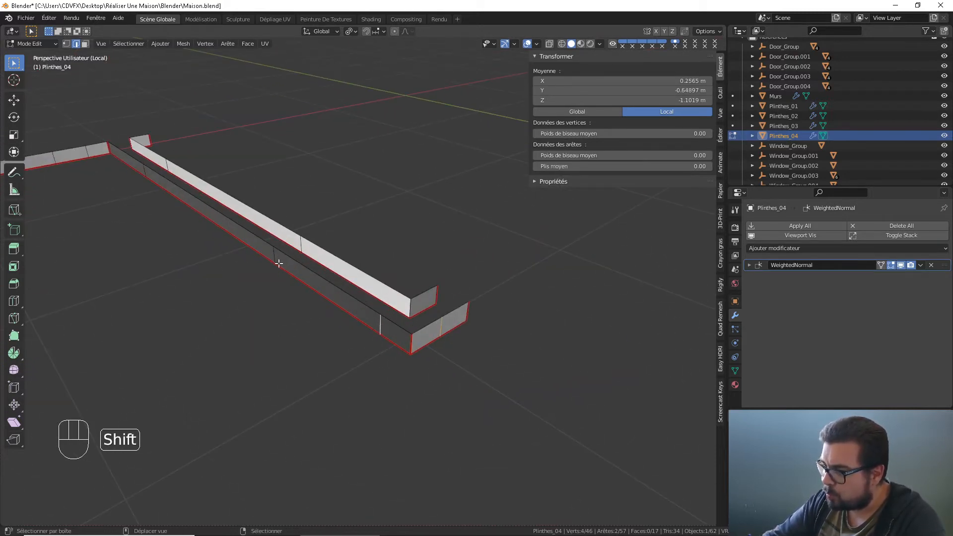
{"action": "key", "text": "x"}
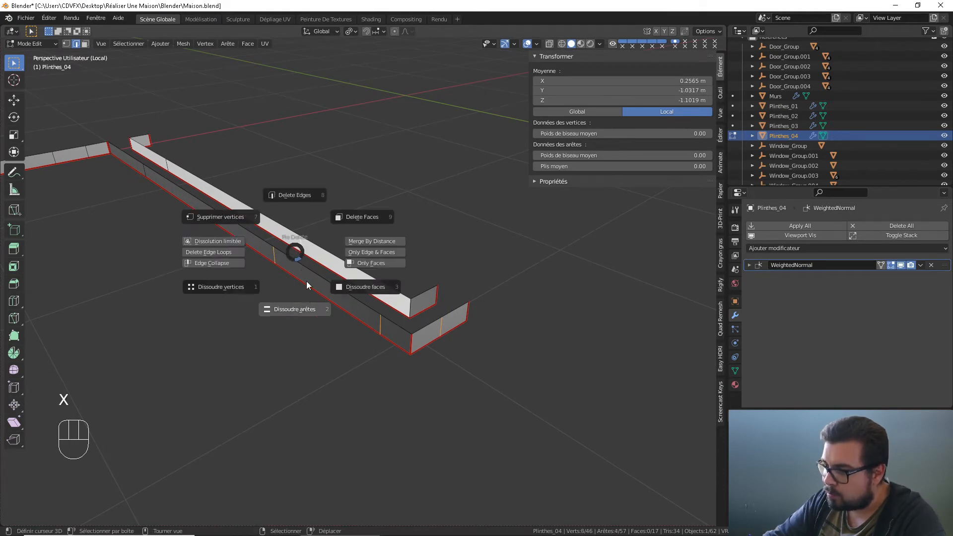
{"action": "left_click", "coordinate": [255, 264]}
{"action": "middle_click_drag", "start_coordinate": [256, 264], "coordinate": [477, 337]}
{"action": "scroll", "coordinate": [408, 343], "scroll_direction": "up", "scroll_amount": 2}
{"action": "middle_click_drag", "start_coordinate": [357, 321], "coordinate": [678, 397], "text": "shift"}
{"action": "scroll", "coordinate": [408, 343], "scroll_direction": "up", "scroll_amount": 2}
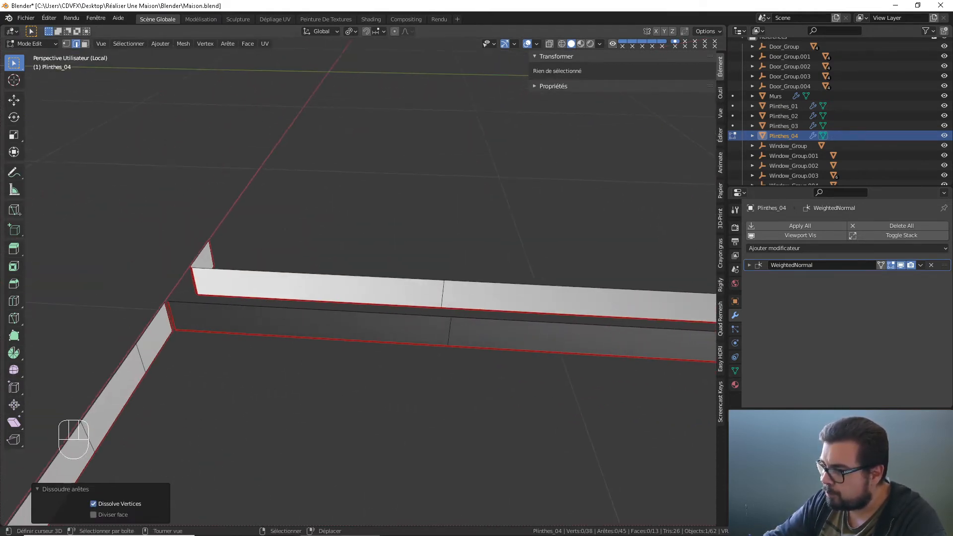
{"action": "right_click", "coordinate": [440, 293]}
{"action": "right_click", "coordinate": [454, 336], "text": "shift"}
{"action": "key", "text": "x"}
{"action": "left_click", "coordinate": [469, 386]}
- At the long inner strip's other end, set the short return's corner edge to X 0.181502 m
{"action": "middle_click_drag", "start_coordinate": [207, 307], "coordinate": [199, 322], "text": "shift"}
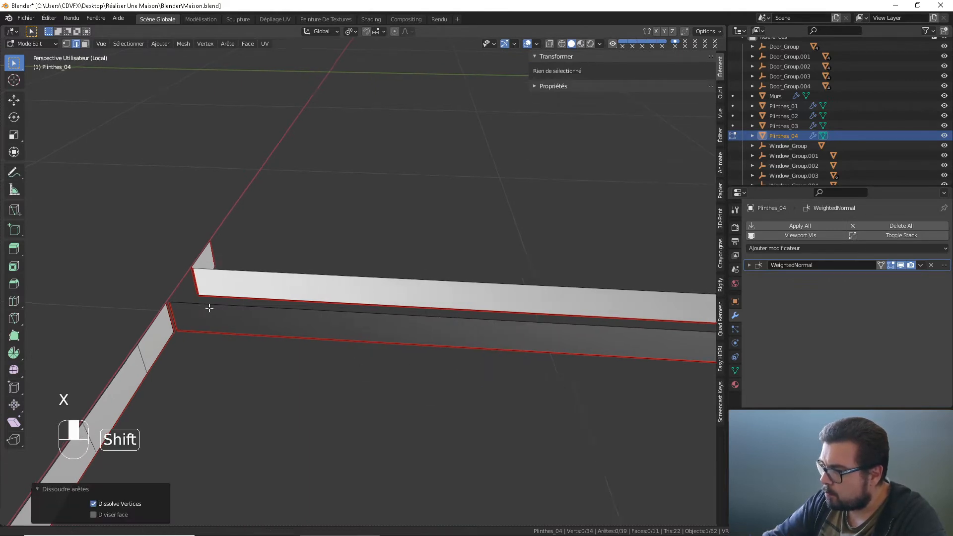
{"action": "middle_click_drag", "start_coordinate": [199, 323], "coordinate": [392, 355]}
{"action": "middle_click_drag", "start_coordinate": [392, 355], "coordinate": [380, 343], "text": "shift"}
{"action": "scroll", "coordinate": [380, 343], "scroll_direction": "up", "scroll_amount": 2}
{"action": "middle_click_drag", "start_coordinate": [223, 437], "coordinate": [408, 320], "text": "shift"}
{"action": "right_click", "coordinate": [409, 323]}
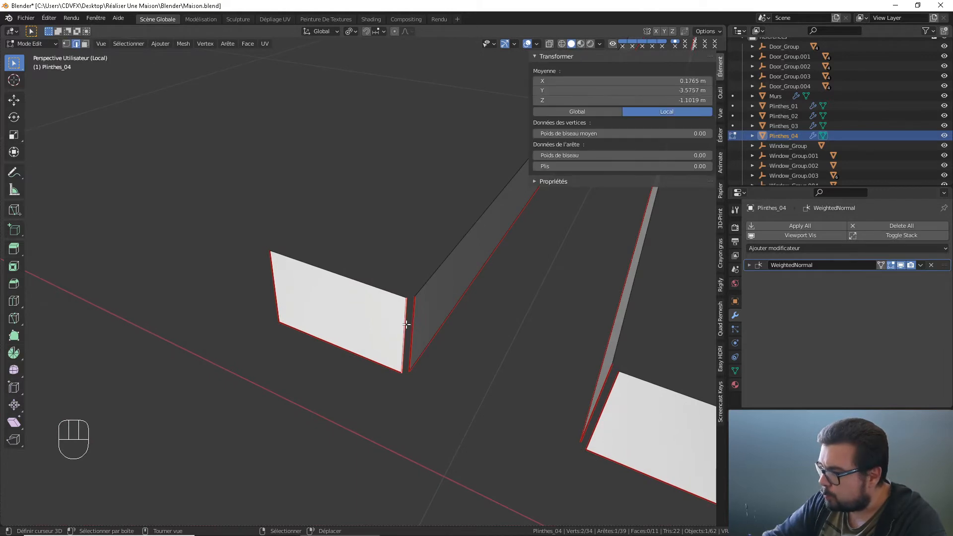
{"action": "left_click", "coordinate": [676, 81]}
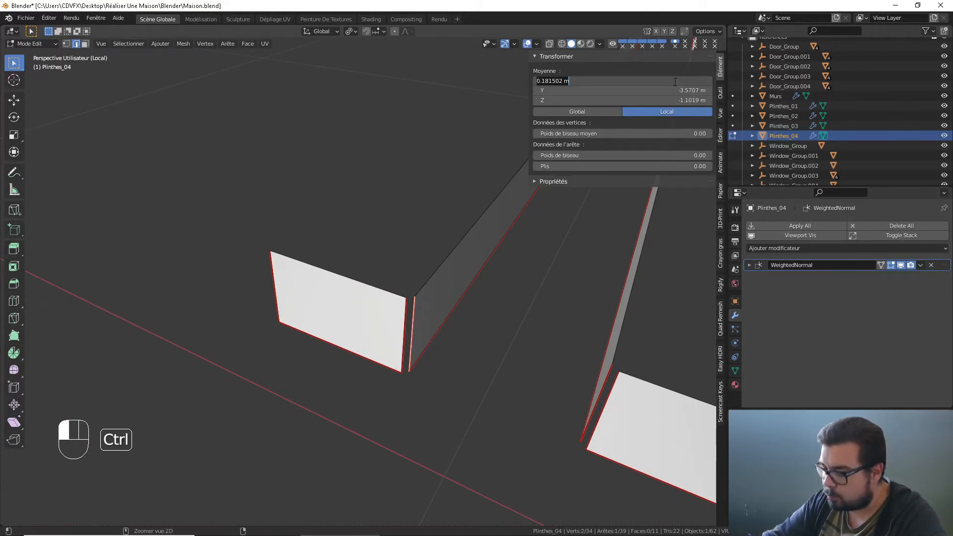
{"action": "key", "text": "Return"}
{"action": "left_click", "coordinate": [633, 82]}
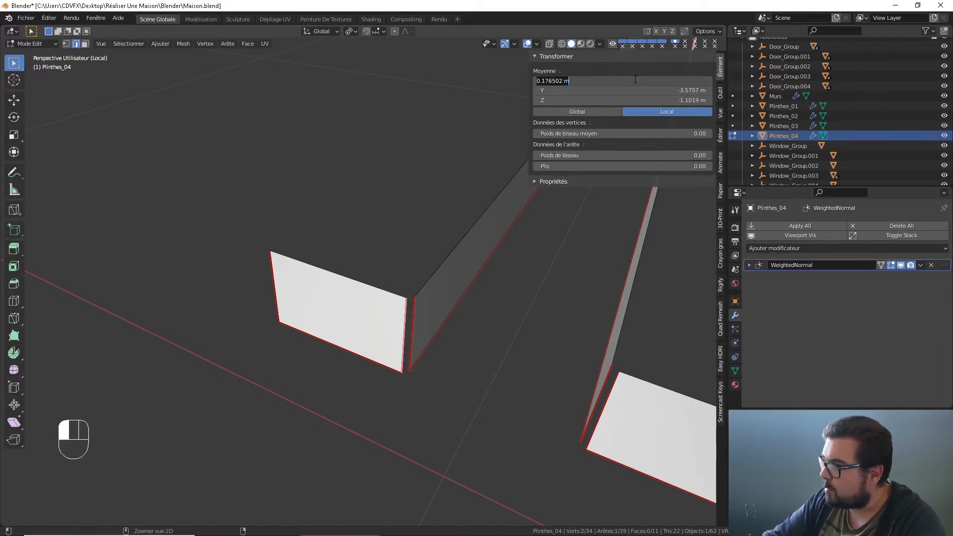
{"action": "key", "text": "Return"}
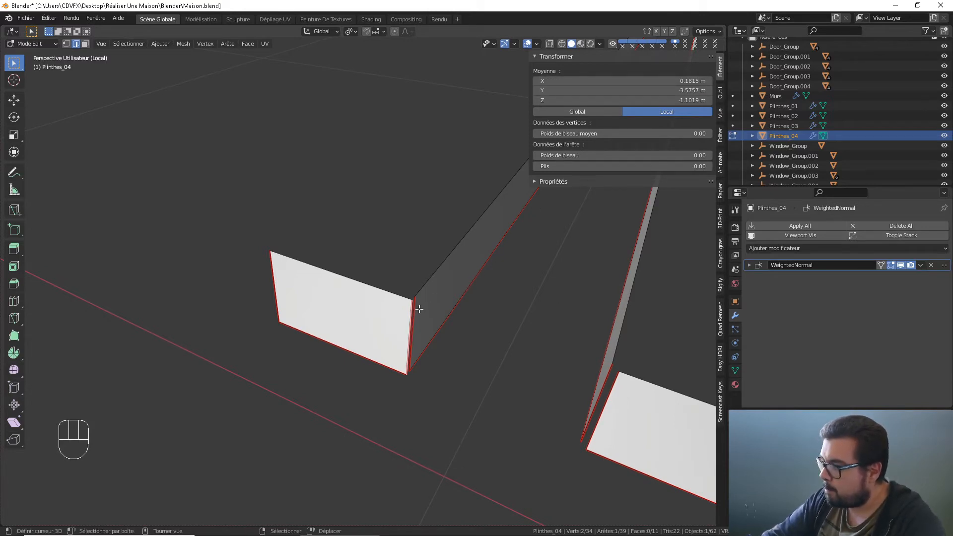
- Set the long inner strip's end edge to the short return's Y position, -3.57575 m, closing that corner
{"action": "left_click", "coordinate": [686, 91]}
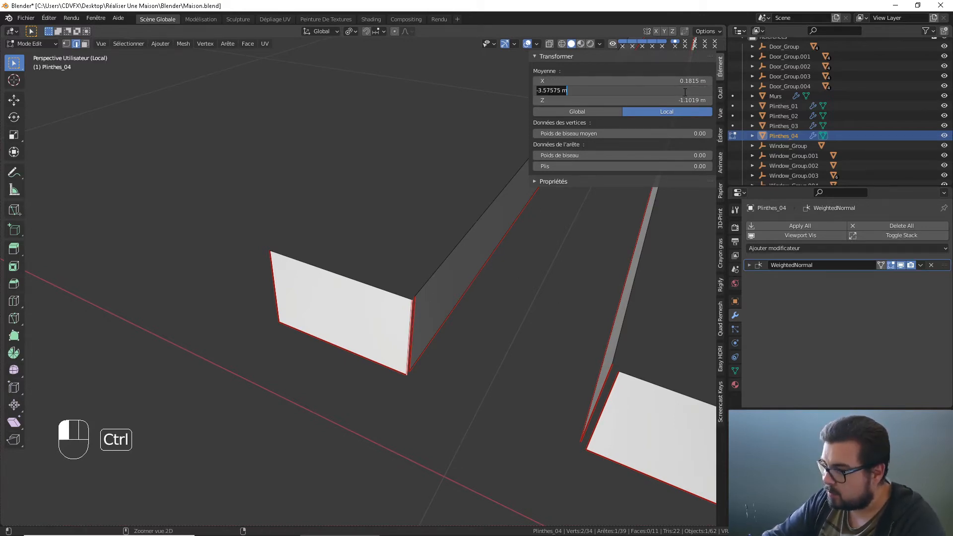
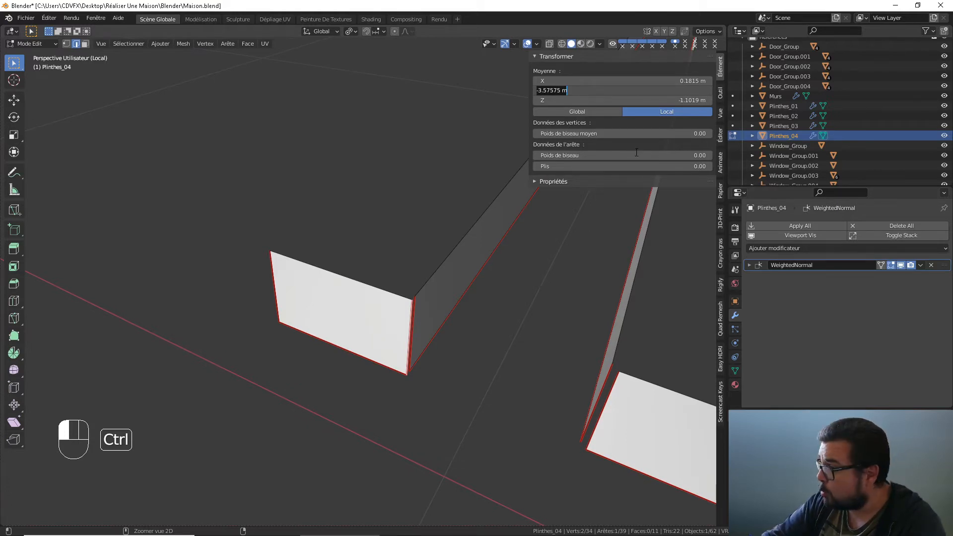
{"action": "left_click", "coordinate": [432, 299]}
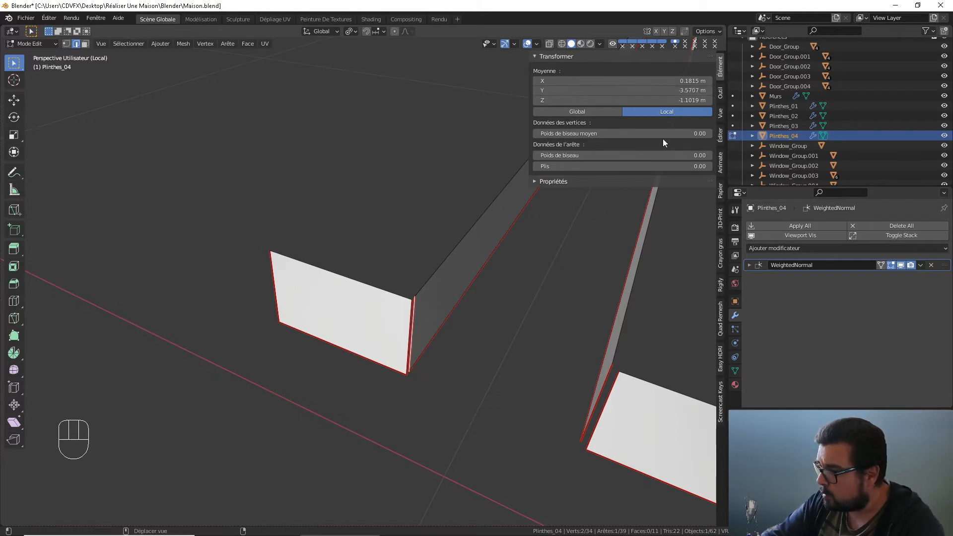
{"action": "left_click", "coordinate": [668, 92]}
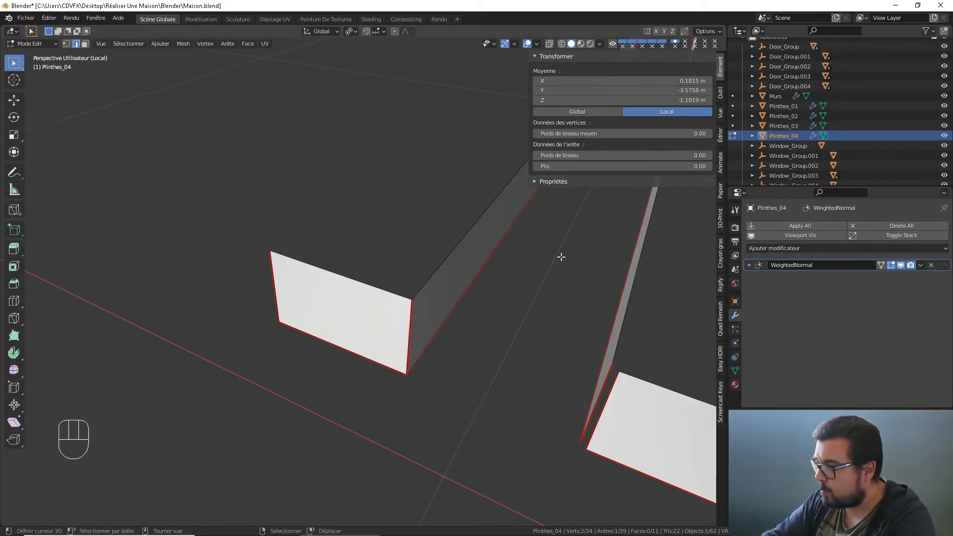
- At the facing corner, set the end edge of the segmented perpendicular strip to the long outer strip's X position, 0.3315 m
{"action": "middle_click_drag", "start_coordinate": [589, 406], "coordinate": [539, 346], "text": "shift"}
{"action": "middle_click_drag", "start_coordinate": [549, 353], "coordinate": [459, 301], "text": "shift"}
{"action": "middle_click_drag", "start_coordinate": [467, 305], "coordinate": [512, 321]}
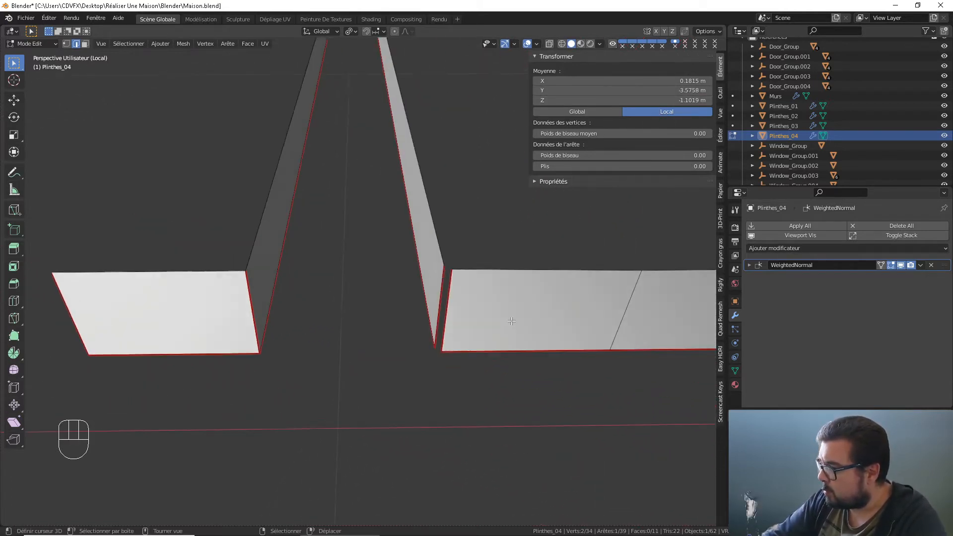
{"action": "scroll", "coordinate": [512, 322], "scroll_direction": "up", "scroll_amount": 2}
{"action": "left_click", "coordinate": [468, 301]}
{"action": "left_click", "coordinate": [673, 80]}
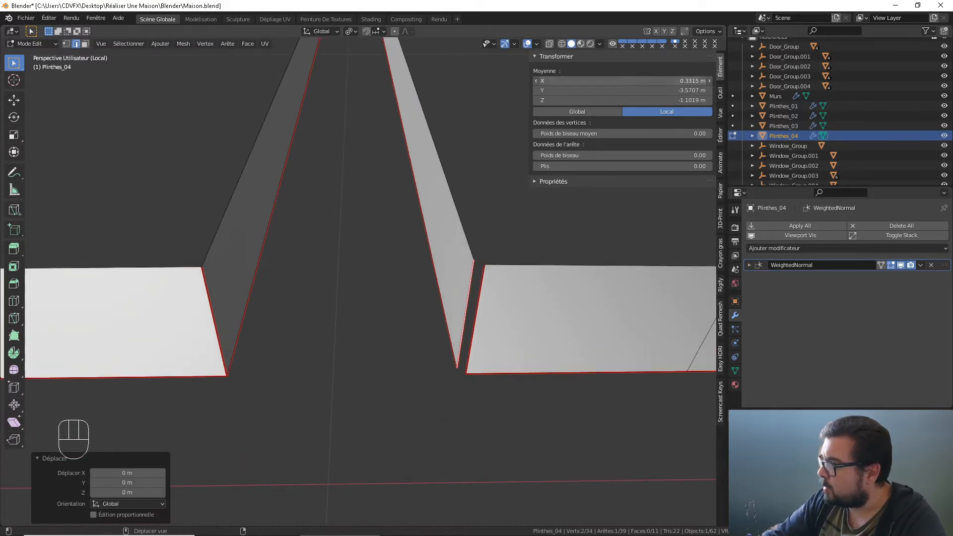
{"action": "key", "text": "ctrl+a"}
{"action": "type", "text": "0.3365"}
{"action": "key", "text": "Return"}
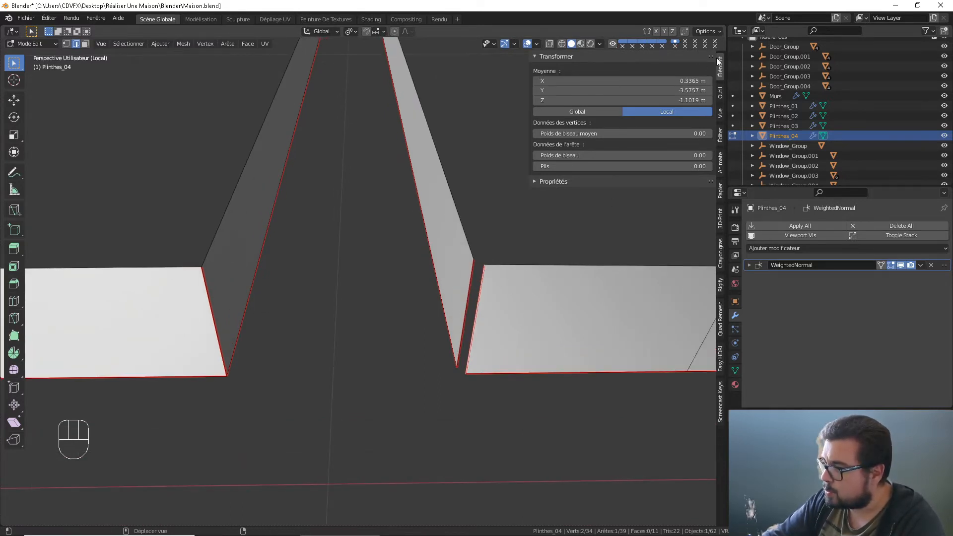
{"action": "key", "text": "Return"}
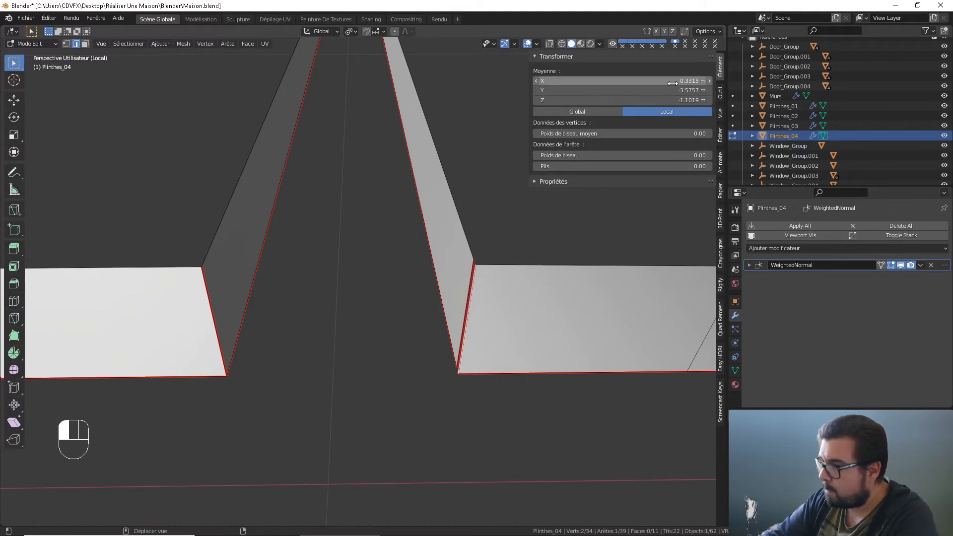
- Set the long outer strip's end edge to the perpendicular strip's Y position, -3.57575 m
{"action": "left_click", "coordinate": [674, 90]}
{"action": "left_click", "coordinate": [525, 204]}
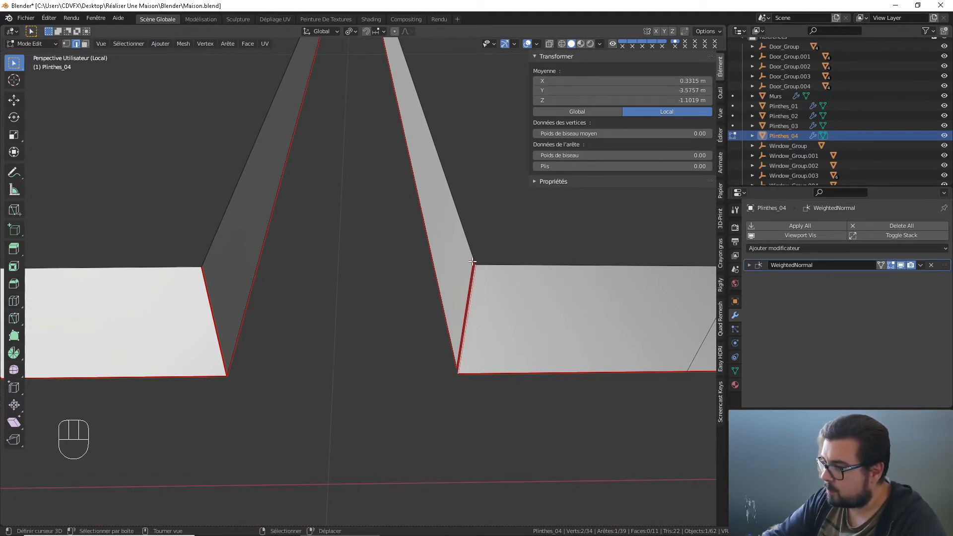
{"action": "left_click", "coordinate": [597, 90]}
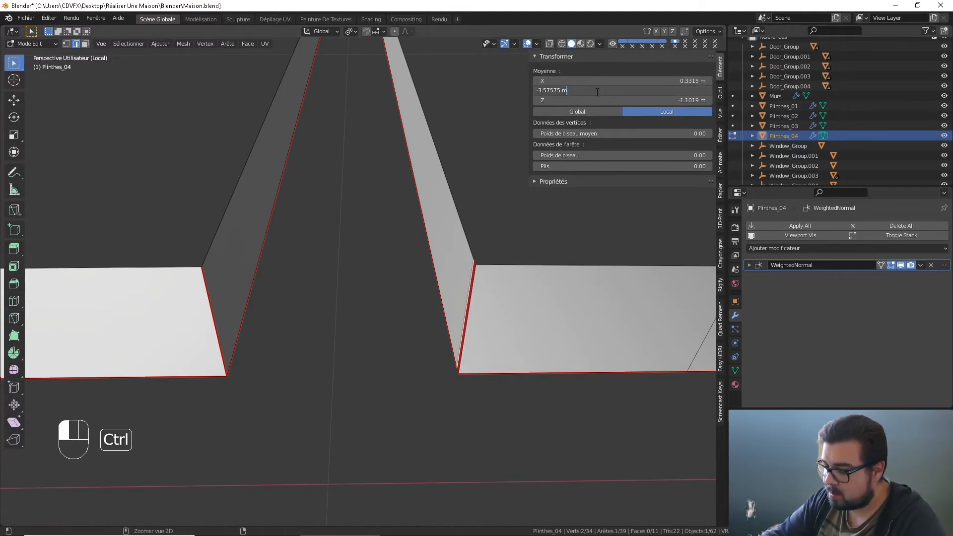
- Dissolve all the intermediate vertical edges along the perpendicular strip
{"action": "middle_click_drag", "start_coordinate": [467, 301], "coordinate": [482, 288], "text": "shift"}
{"action": "right_click", "coordinate": [484, 287], "text": "shift"}
{"action": "scroll", "coordinate": [489, 287], "scroll_direction": "down", "scroll_amount": 3}
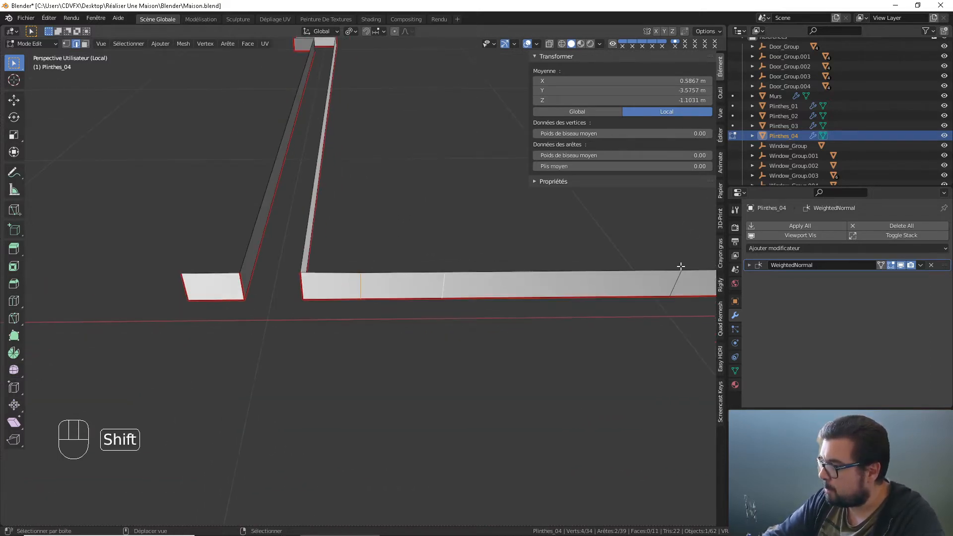
{"action": "middle_click_drag", "start_coordinate": [680, 269], "coordinate": [487, 281], "text": "shift"}
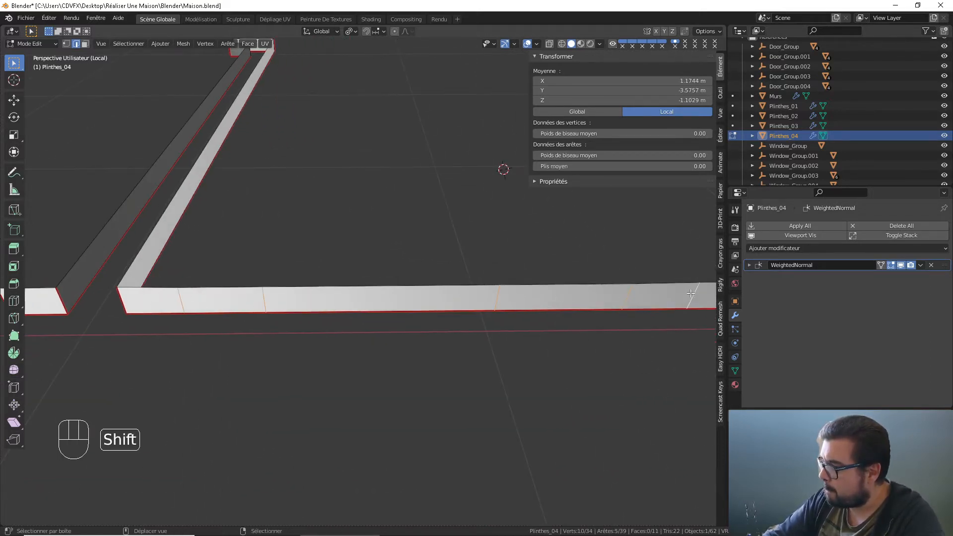
{"action": "middle_click_drag", "start_coordinate": [690, 293], "coordinate": [509, 293], "text": "shift"}
{"action": "key", "text": "c"}
{"action": "key", "text": "x"}
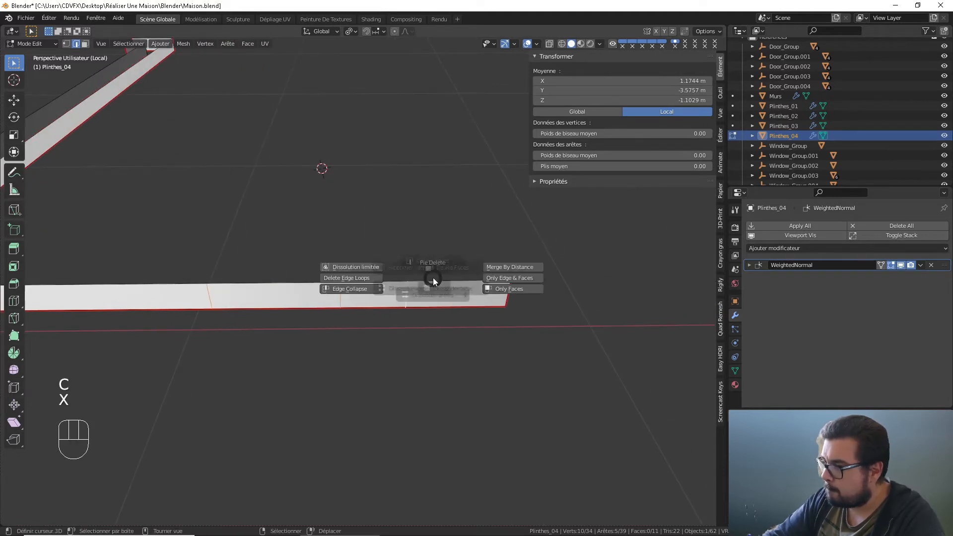
{"action": "left_click", "coordinate": [445, 335]}
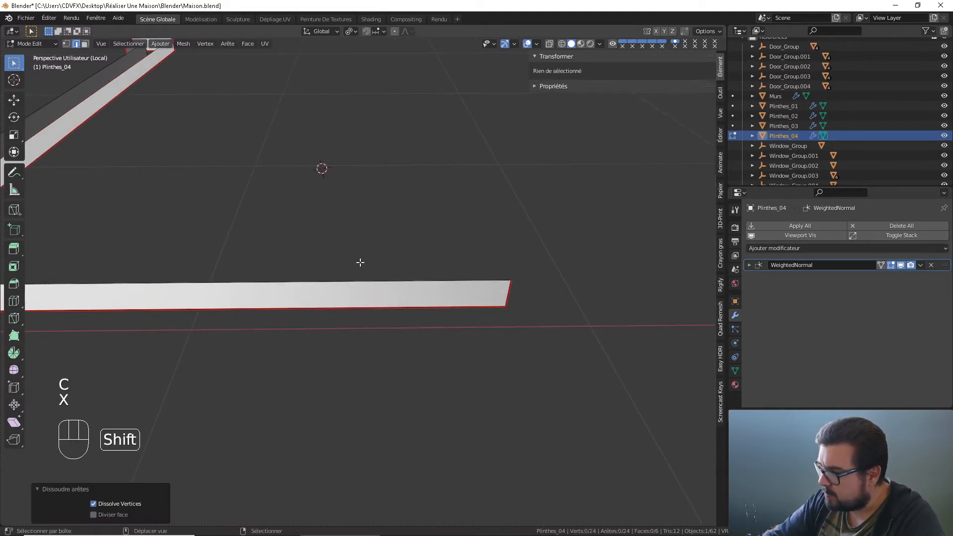
- Merge all of Plinthes_04's vertices by distance and remove its WeightedNormal modifier
{"action": "middle_click_drag", "start_coordinate": [360, 264], "coordinate": [404, 234]}
{"action": "key", "text": "a"}
{"action": "key", "text": "q"}
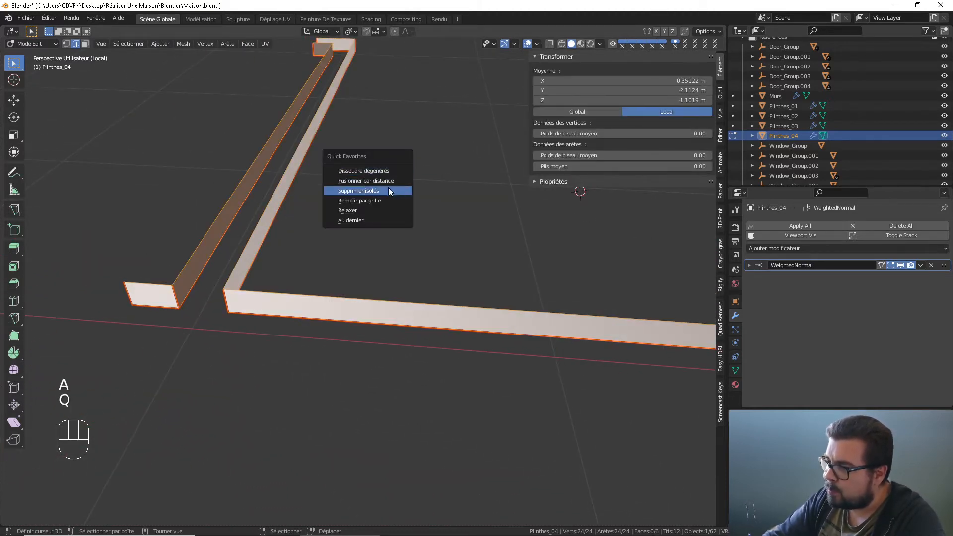
{"action": "left_click", "coordinate": [389, 183]}
{"action": "middle_click_drag", "start_coordinate": [382, 240], "coordinate": [591, 230]}
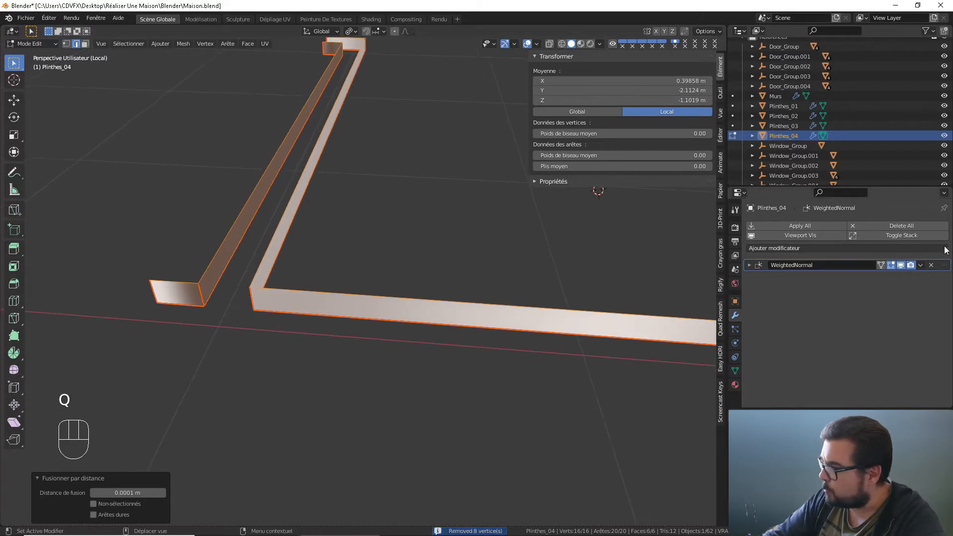
{"action": "left_click", "coordinate": [932, 266]}
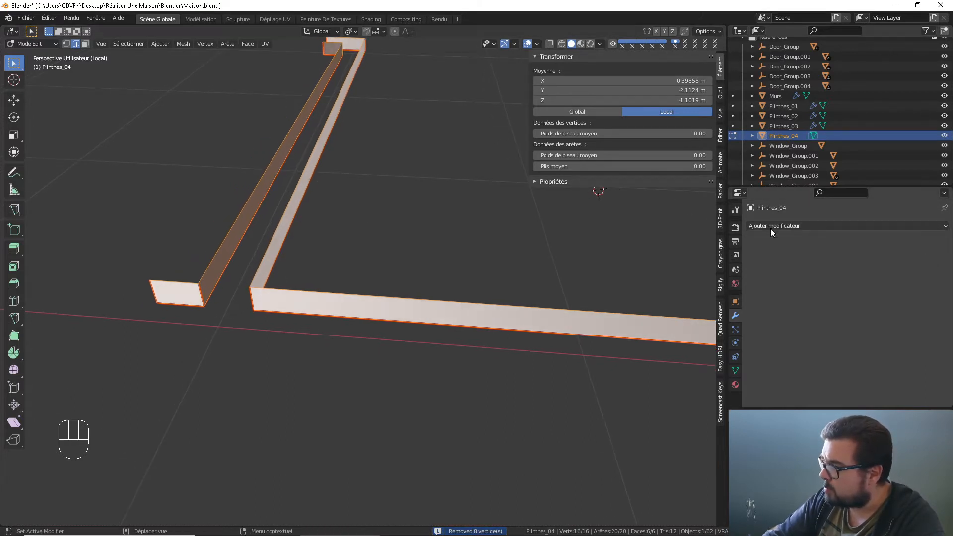
- Return to Object Mode, apply rotation and scale to Plinthes_04, and set its origin to geometry
{"action": "key", "text": "q"}
{"action": "left_click", "coordinate": [416, 242]}
{"action": "key", "text": "Tab"}
{"action": "key", "text": "q"}
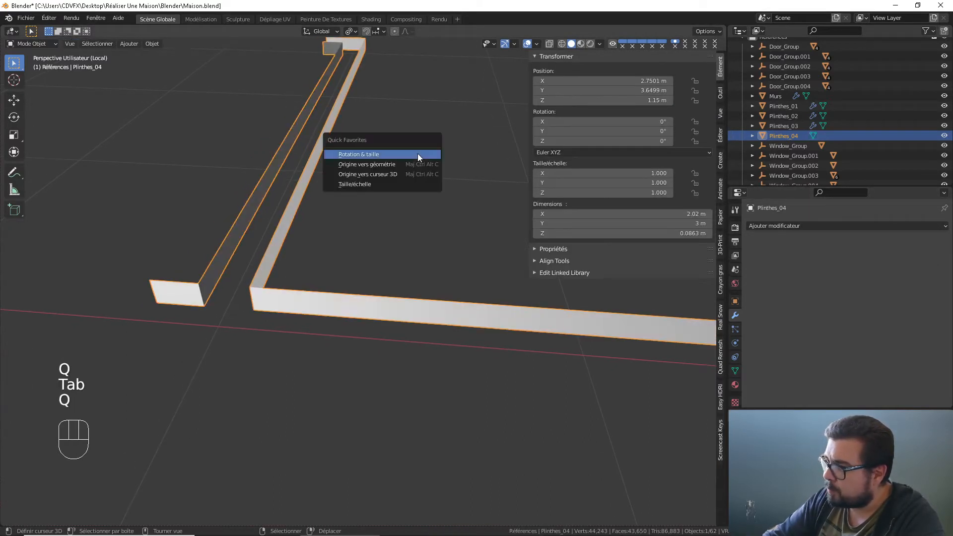
{"action": "left_click", "coordinate": [396, 151]}
{"action": "key", "text": "q"}
{"action": "left_click", "coordinate": [380, 162]}
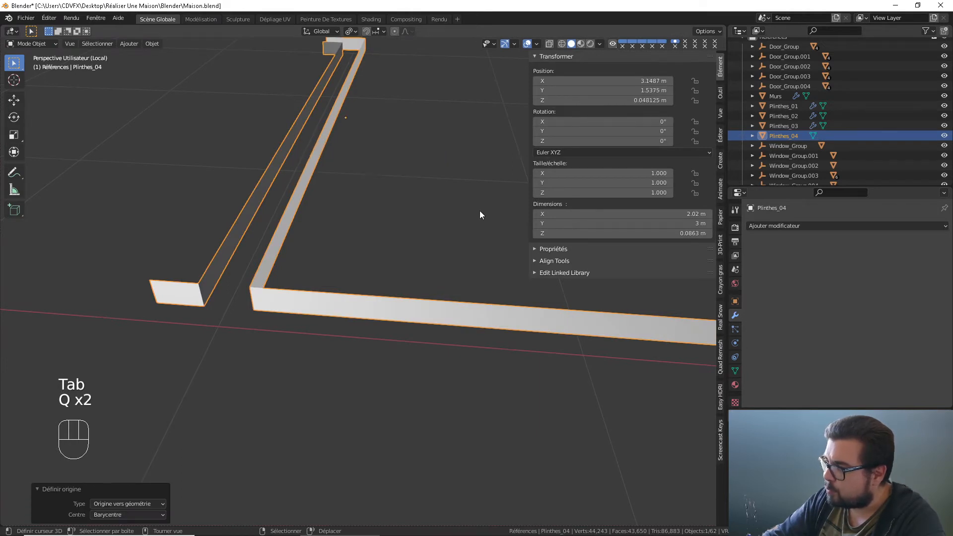
- Add a Solidify modifier to Plinthes_04 with a thickness of -0.02 m and even thickness enabled
{"action": "key", "text": "n"}
{"action": "left_click", "coordinate": [768, 226]}
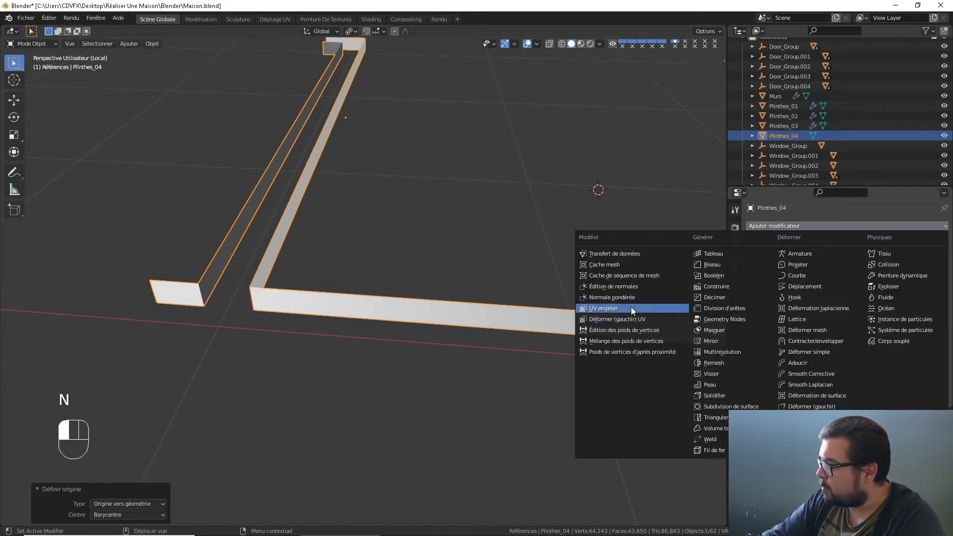
{"action": "left_click", "coordinate": [714, 395]}
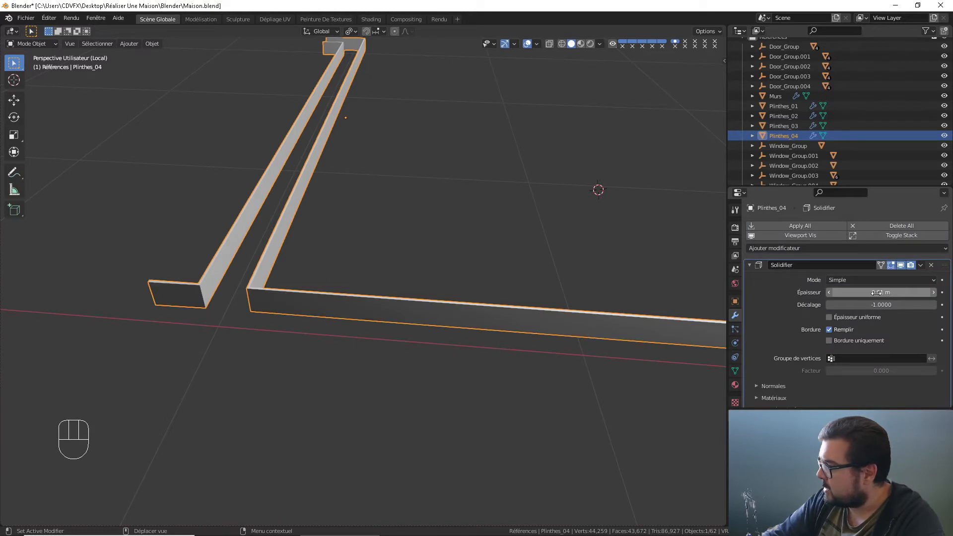
{"action": "left_click", "coordinate": [830, 292]}
{"action": "left_click", "coordinate": [830, 291]}
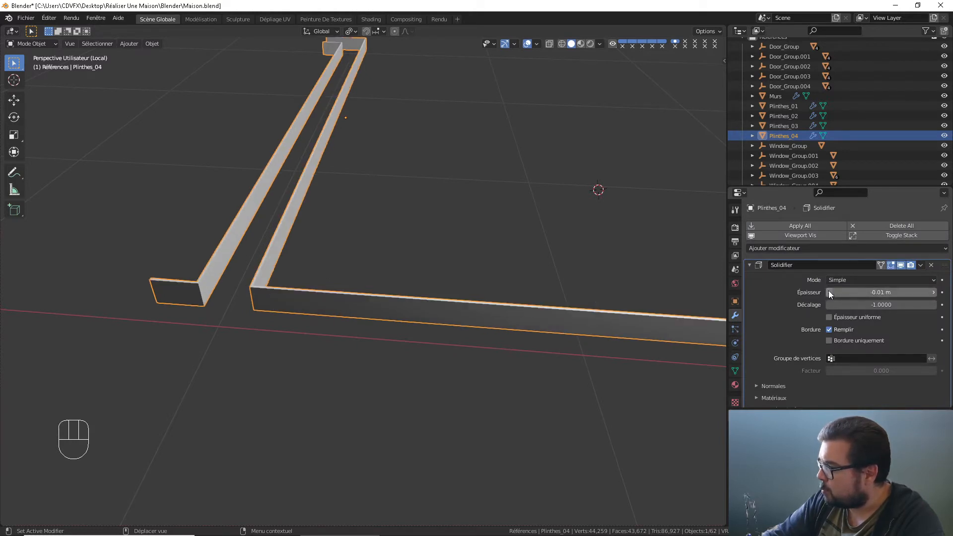
{"action": "left_click", "coordinate": [829, 292]}
{"action": "left_click", "coordinate": [830, 317]}
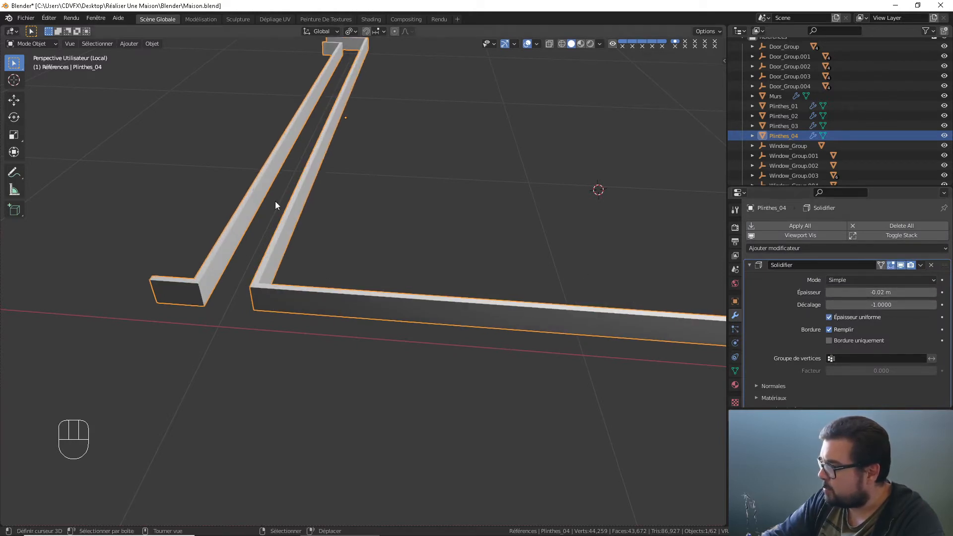
{"action": "left_click", "coordinate": [749, 265]}
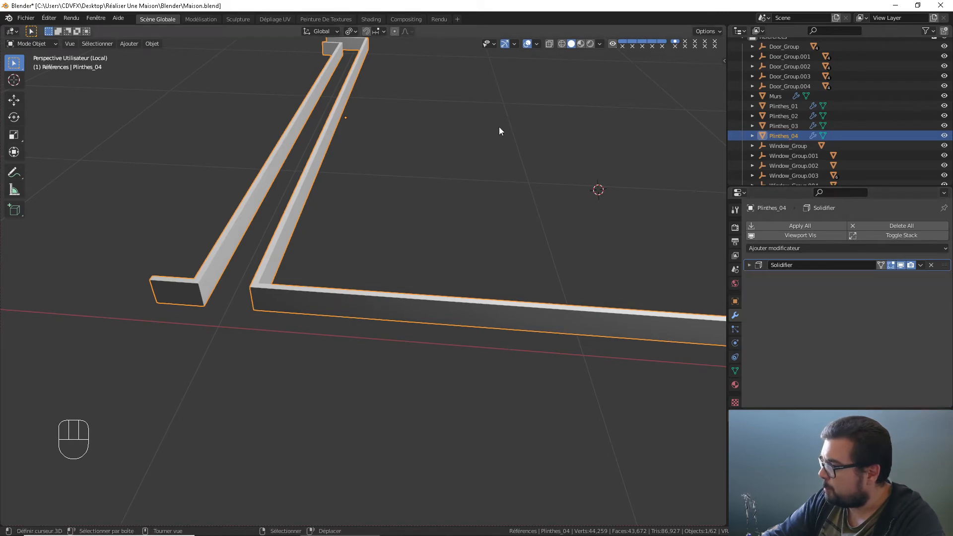
- Exit local view and select the walls object Murs
{"action": "middle_click_drag", "start_coordinate": [499, 126], "coordinate": [369, 126]}
{"action": "key", "text": "KP_Divide"}
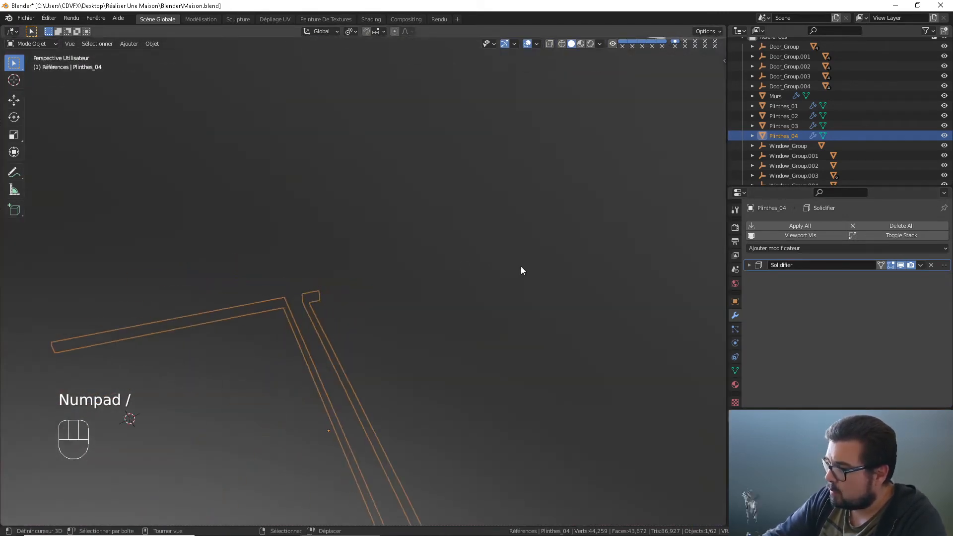
{"action": "middle_click_drag", "start_coordinate": [520, 266], "coordinate": [494, 272]}
{"action": "scroll", "coordinate": [394, 251], "scroll_direction": "up", "scroll_amount": 4}
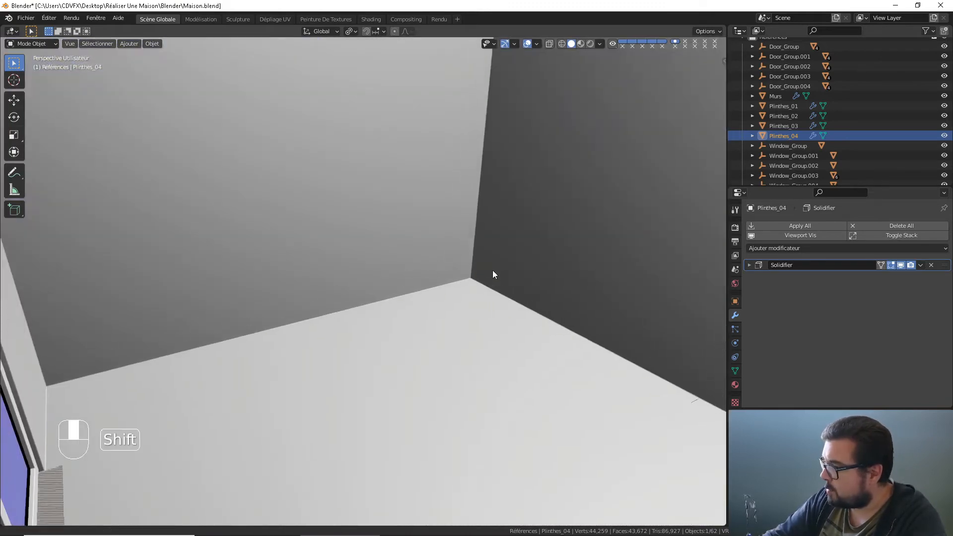
{"action": "left_click", "coordinate": [403, 193]}
{"action": "middle_click_drag", "start_coordinate": [403, 193], "coordinate": [372, 169]}
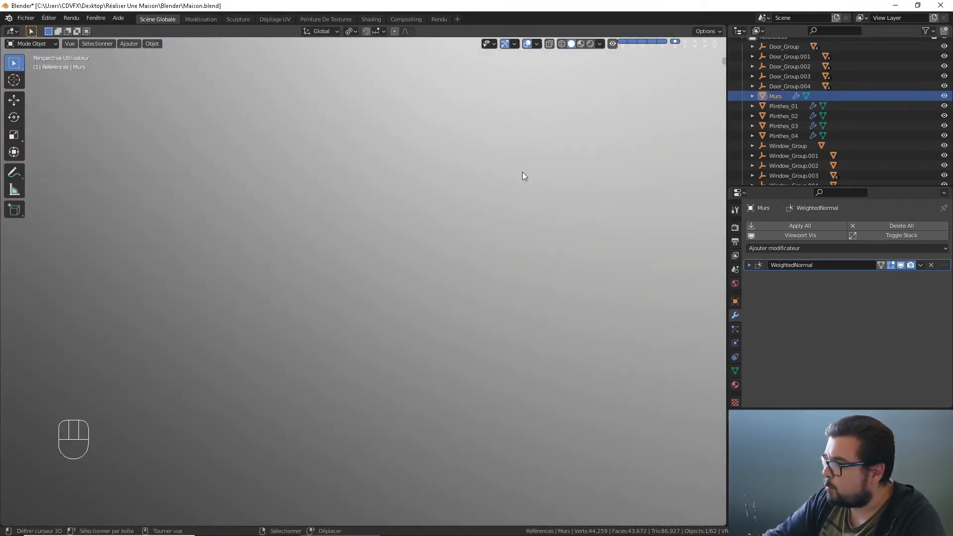
- Cut a horizontal edge loop around the lower walls of Murs and set its local Z to -1.06 m
{"action": "middle_click_drag", "start_coordinate": [523, 172], "coordinate": [472, 240]}
{"action": "key", "text": "Tab"}
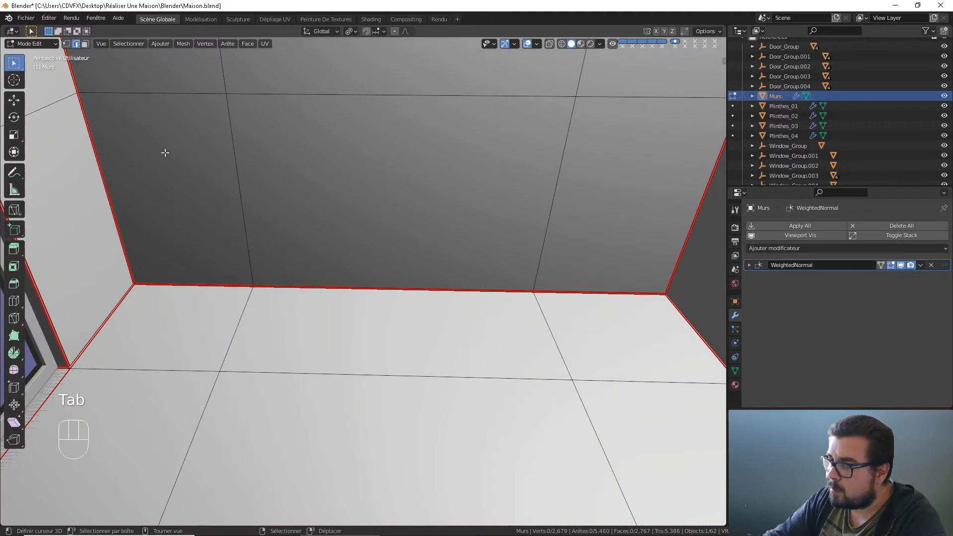
{"action": "key", "text": "ctrl+r"}
{"action": "left_click", "coordinate": [238, 175]}
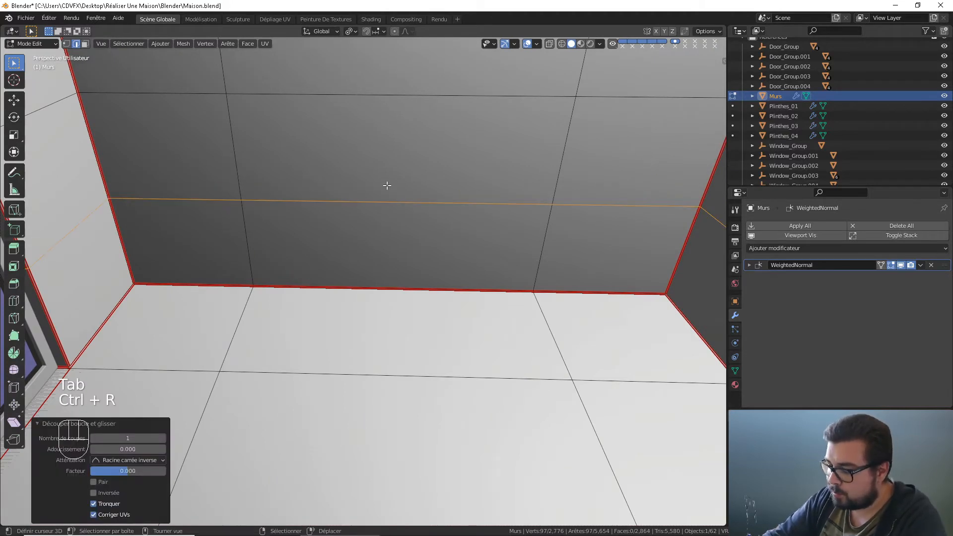
{"action": "key", "text": "n"}
{"action": "left_click", "coordinate": [672, 101]}
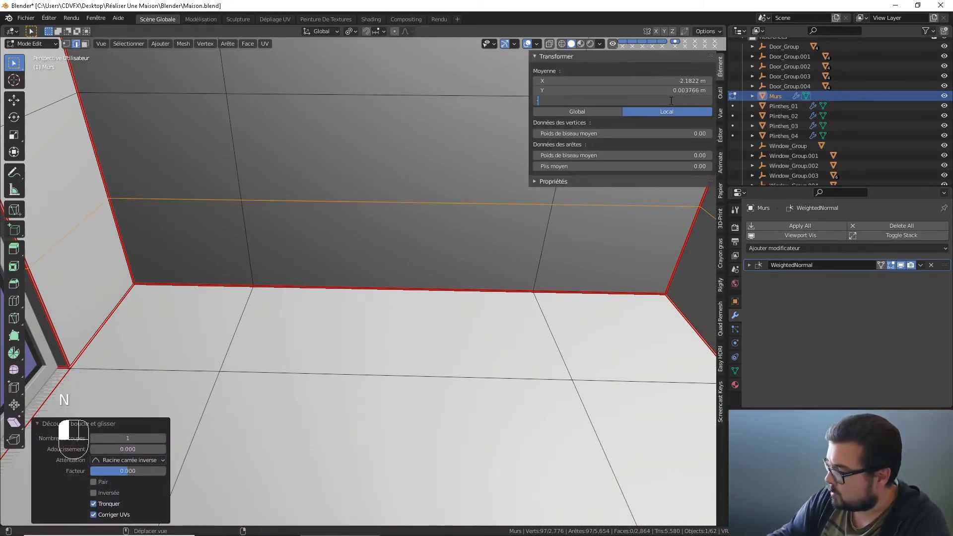
{"action": "type", "text": "-1.06"}
{"action": "key", "text": "Return"}
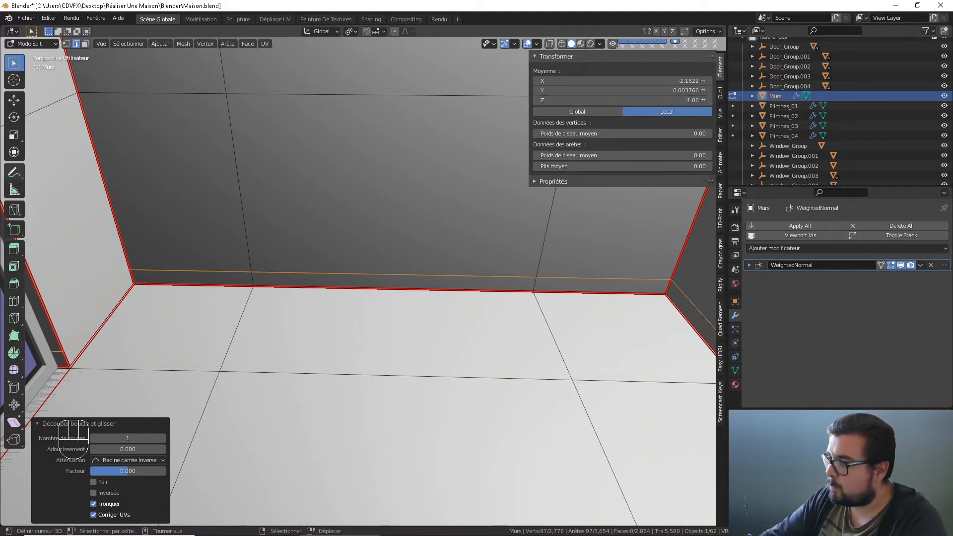
- Clear the selection and select the low strip faces along the room's first side wall and back wall
{"action": "key", "text": "3"}
{"action": "key", "text": "alt+a"}
{"action": "left_click", "coordinate": [81, 321]}
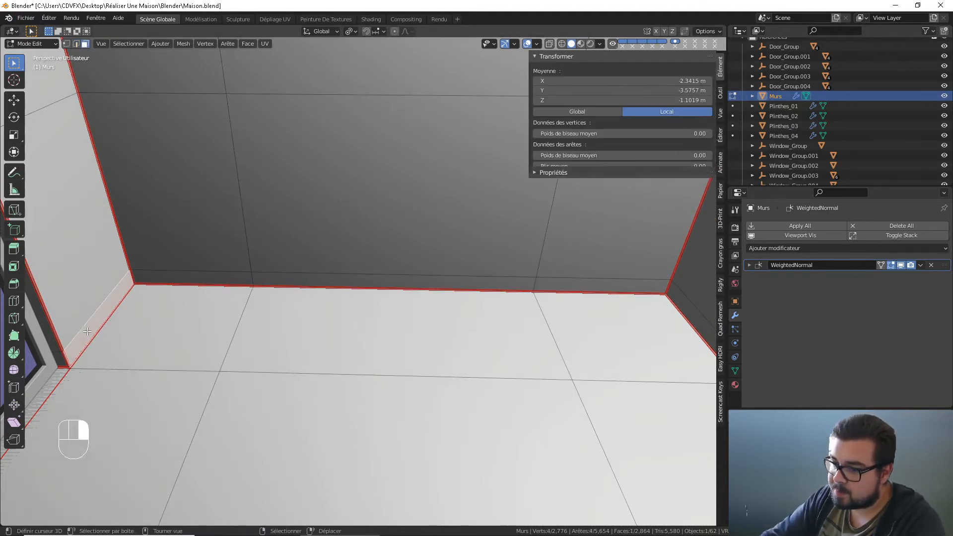
{"action": "left_click", "coordinate": [188, 282], "text": "shift"}
{"action": "left_click", "coordinate": [317, 281], "text": "shift"}
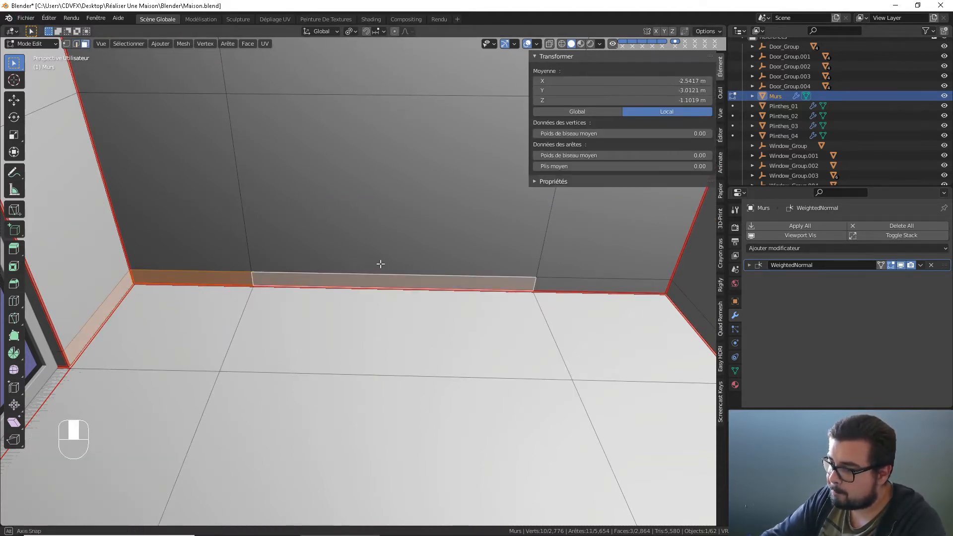
{"action": "middle_click_drag", "start_coordinate": [379, 264], "coordinate": [477, 260]}
{"action": "left_click", "coordinate": [476, 260], "text": "shift"}
{"action": "left_click", "coordinate": [559, 263], "text": "shift"}
- Add the remaining low strip faces around the room's corner and on the wall between the door frames to the selection
{"action": "middle_click_drag", "start_coordinate": [559, 263], "coordinate": [530, 283]}
{"action": "left_click", "coordinate": [530, 284], "text": "shift"}
{"action": "left_click", "coordinate": [615, 306], "text": "shift"}
{"action": "left_click", "coordinate": [618, 307], "text": "shift"}
{"action": "middle_click_drag", "start_coordinate": [618, 307], "coordinate": [365, 226]}
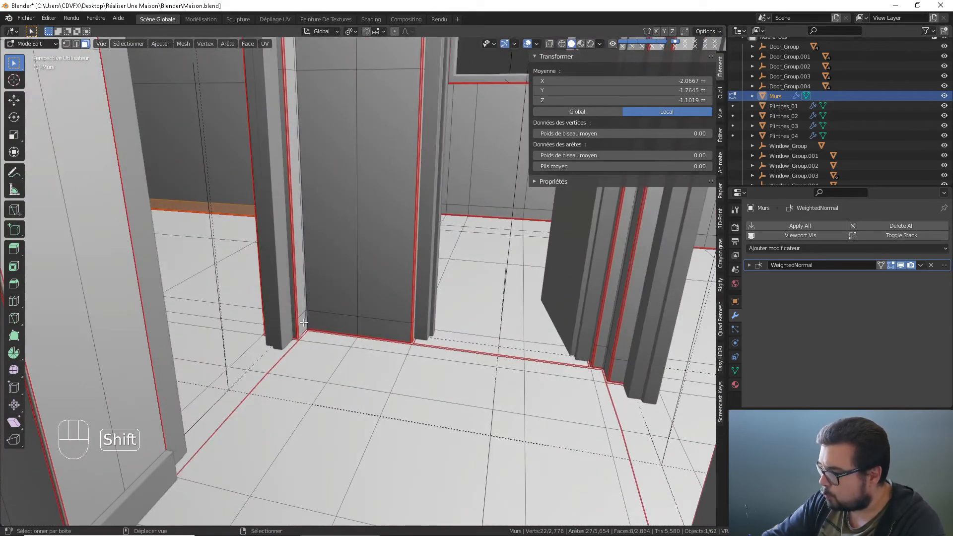
{"action": "left_click", "coordinate": [334, 320], "text": "shift"}
{"action": "left_click", "coordinate": [389, 327], "text": "shift"}
{"action": "middle_click_drag", "start_coordinate": [389, 328], "coordinate": [441, 264]}
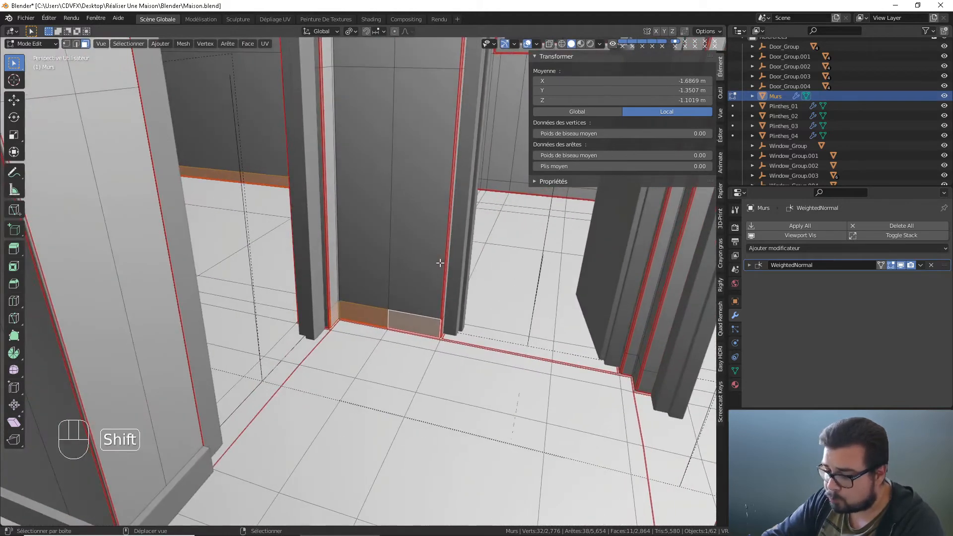
- Duplicate the selected strip faces in place and separate them into their own object
{"action": "key", "text": "shift+d"}
{"action": "right_click", "coordinate": [433, 264]}
{"action": "key", "text": "p"}
{"action": "left_click", "coordinate": [433, 264]}
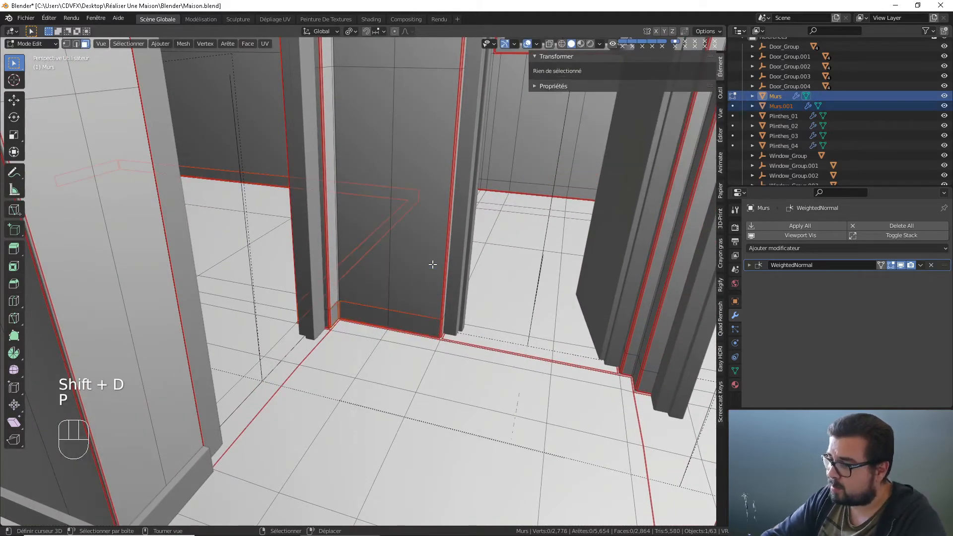
- Hide the separated strip object, then select the horizontal baseboard-height edge loop on Murs in edge mode
{"action": "key", "text": "Tab"}
{"action": "left_click", "coordinate": [407, 320]}
{"action": "key", "text": "h"}
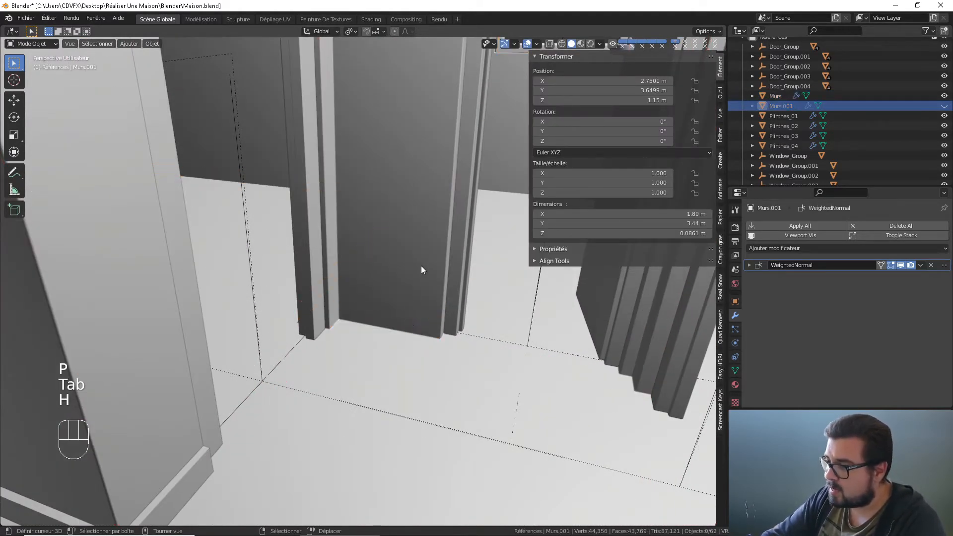
{"action": "left_click", "coordinate": [421, 266]}
{"action": "key", "text": "Tab"}
{"action": "left_click", "coordinate": [78, 44]}
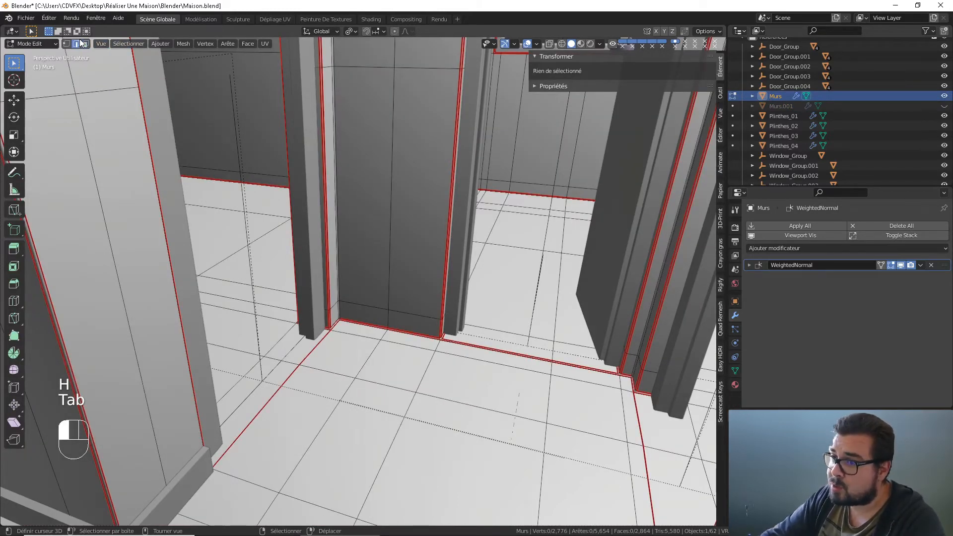
{"action": "left_click", "coordinate": [419, 304], "text": "alt+shift"}
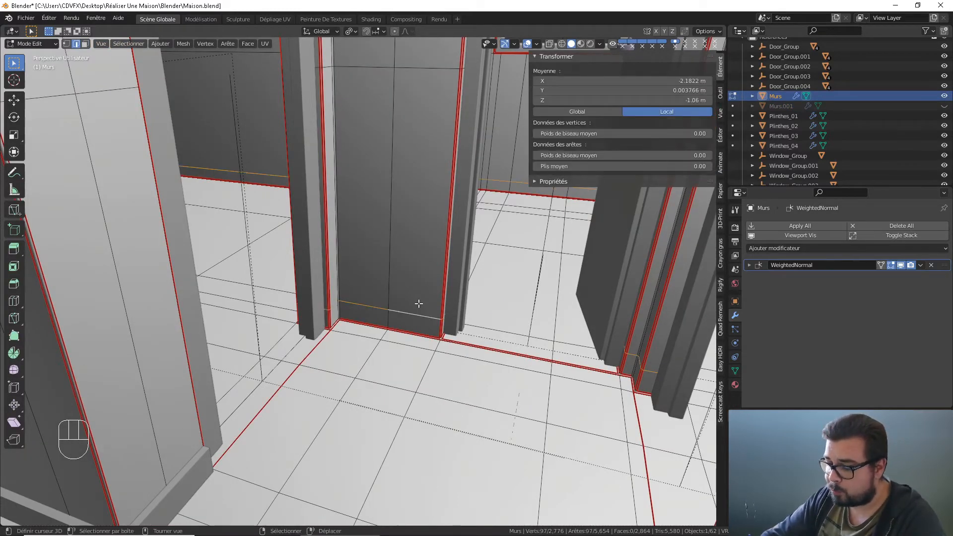
{"action": "middle_click_drag", "start_coordinate": [714, 295], "coordinate": [356, 266], "text": "shift"}
{"action": "scroll", "coordinate": [503, 291], "scroll_direction": "up", "scroll_amount": 2}
- Undo the loop selection, the hiding and the separation, back to the selected strip faces in Murs
{"action": "key", "text": "ctrl+z"}
{"action": "key", "text": "ctrl+z"}
{"action": "key", "text": "ctrl+z"}
{"action": "key", "text": "ctrl+z"}
{"action": "key", "text": "ctrl+z"}
{"action": "key", "text": "ctrl+z"}
{"action": "key", "text": "ctrl+z"}
{"action": "key", "text": "ctrl+z"}
{"action": "key", "text": "ctrl+z"}
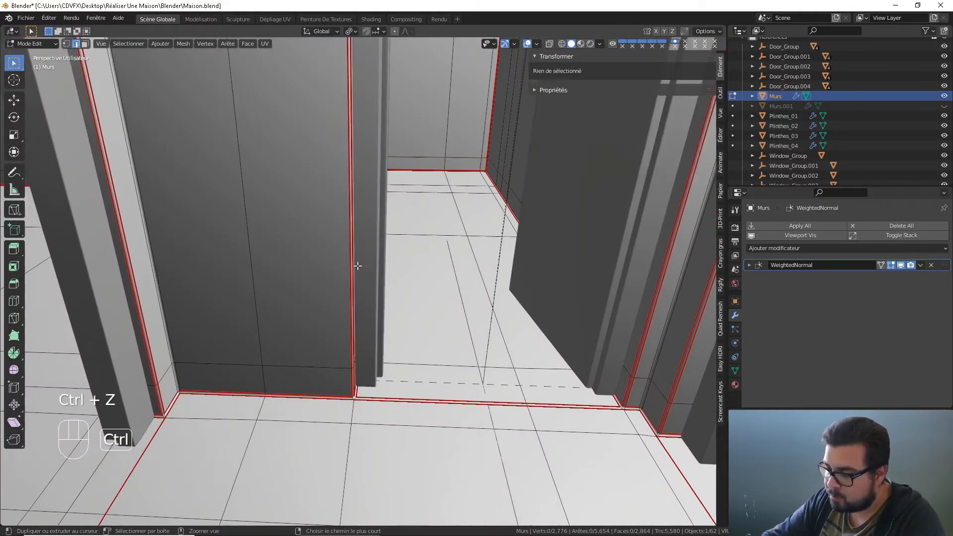
{"action": "key", "text": "ctrl+z"}
{"action": "key", "text": "ctrl+z"}
{"action": "key", "text": "ctrl+z"}
{"action": "key", "text": "ctrl+z"}
{"action": "key", "text": "ctrl+z"}
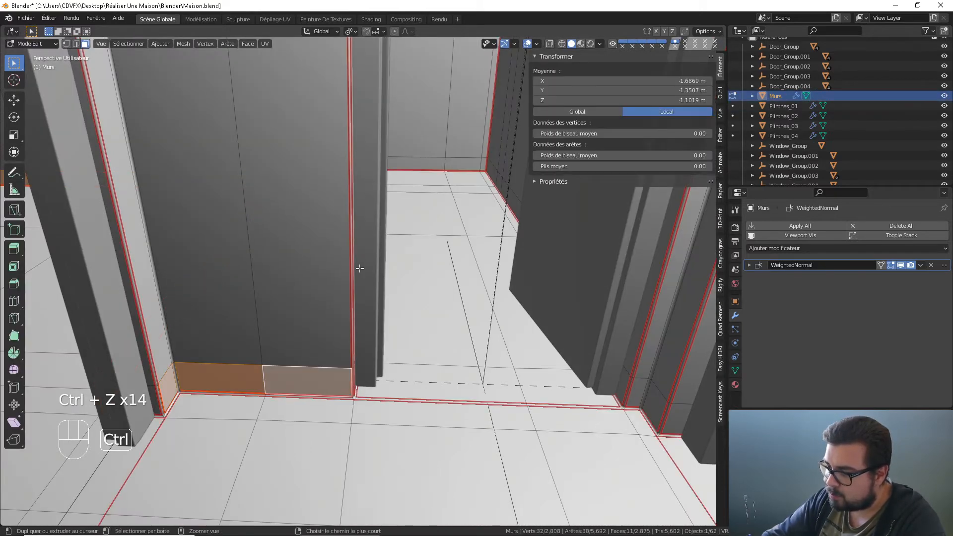
- Extend the selection with the low strip faces along the wall beyond the doorway, up to its corner
{"action": "middle_click_drag", "start_coordinate": [576, 308], "coordinate": [105, 72], "text": "shift"}
{"action": "scroll", "coordinate": [170, 351], "scroll_direction": "up", "scroll_amount": 2}
{"action": "scroll", "coordinate": [169, 440], "scroll_direction": "down", "scroll_amount": 1}
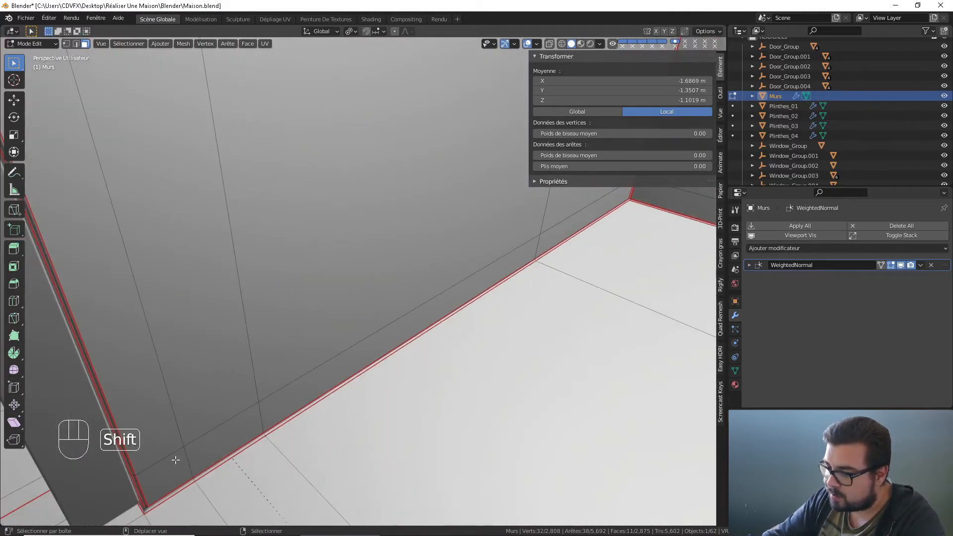
{"action": "right_click", "coordinate": [176, 460], "text": "shift"}
{"action": "middle_click_drag", "start_coordinate": [522, 271], "coordinate": [417, 251], "text": "shift"}
{"action": "right_click", "coordinate": [479, 201], "text": "ctrl"}
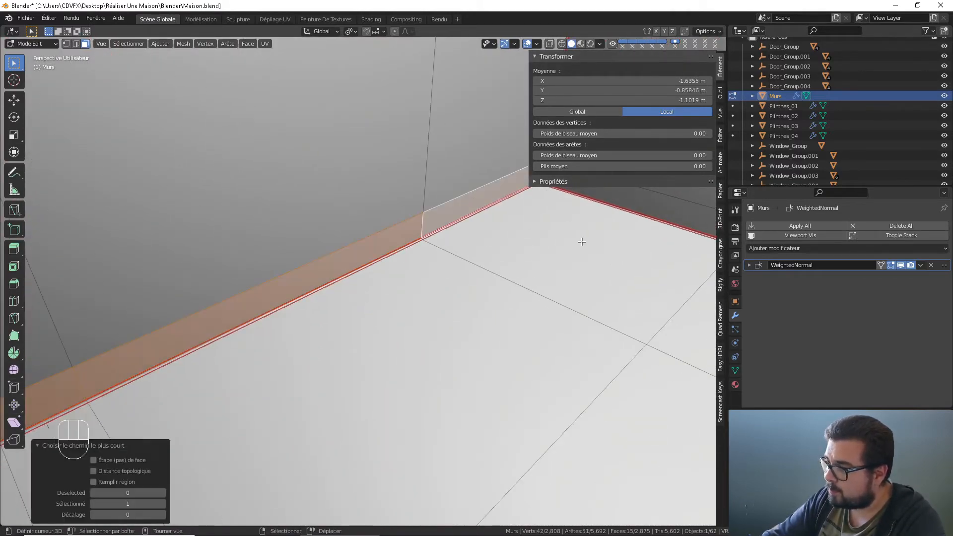
{"action": "middle_click_drag", "start_coordinate": [582, 242], "coordinate": [417, 219]}
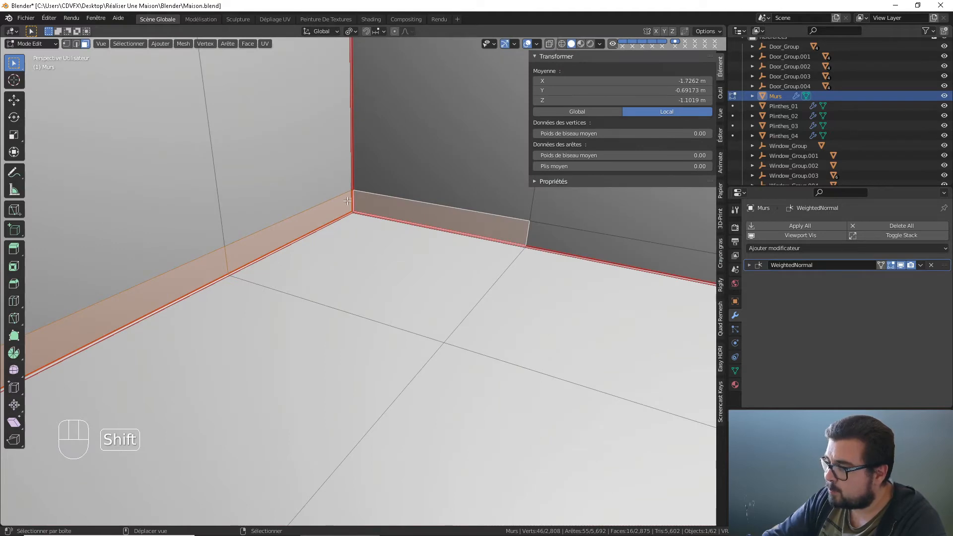
- Continue the strip face selection along the adjoining wall and the short wall section beside the windows
{"action": "middle_click_drag", "start_coordinate": [571, 293], "coordinate": [492, 276], "text": "shift"}
{"action": "right_click", "coordinate": [505, 235], "text": "shift"}
{"action": "middle_click_drag", "start_coordinate": [578, 243], "coordinate": [436, 295]}
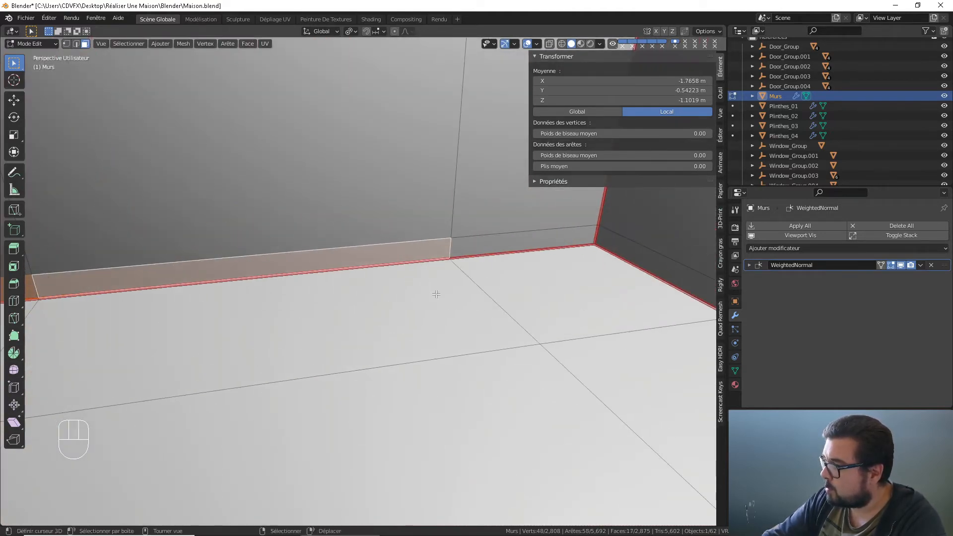
{"action": "right_click", "coordinate": [533, 232], "text": "shift"}
{"action": "right_click", "coordinate": [639, 244], "text": "shift"}
{"action": "middle_click_drag", "start_coordinate": [551, 281], "coordinate": [380, 235]}
- Duplicate the selected strip faces in place, separate them into a new object and hide that object
{"action": "key", "text": "shift+d"}
{"action": "right_click", "coordinate": [381, 235]}
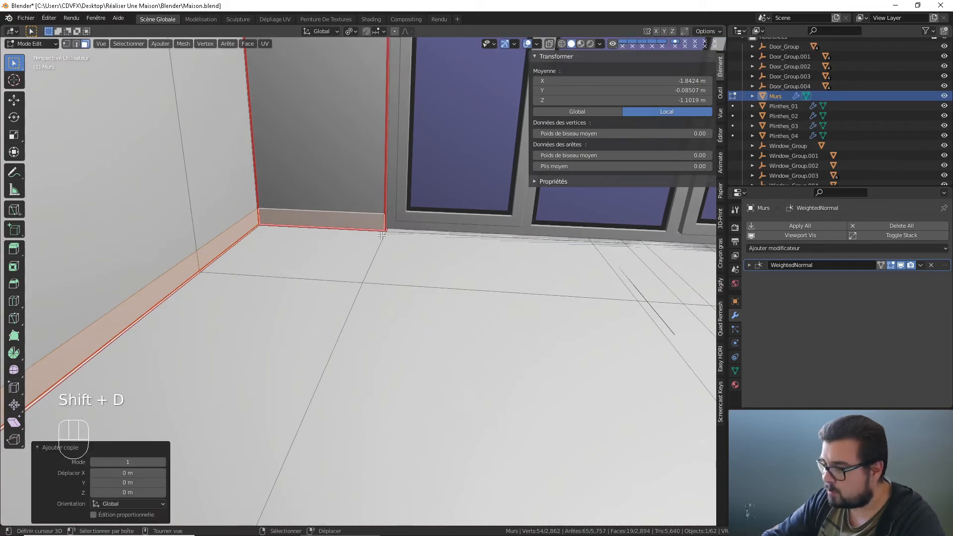
{"action": "key", "text": "p"}
{"action": "left_click", "coordinate": [382, 235]}
{"action": "key", "text": "Tab"}
{"action": "left_click", "coordinate": [366, 213]}
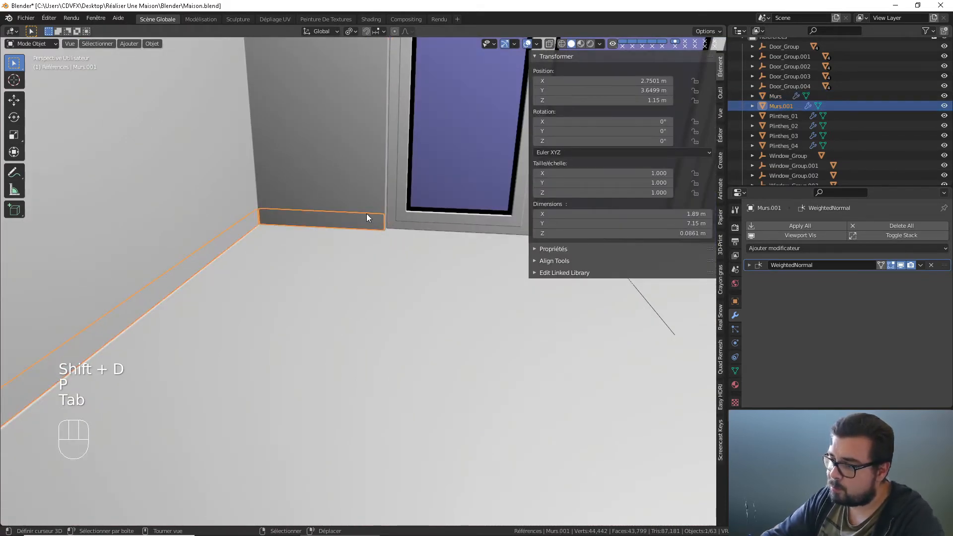
{"action": "key", "text": "h"}
- Dissolve the horizontal baseboard-height edge loop on Murs and return to Object Mode
{"action": "left_click", "coordinate": [264, 100]}
{"action": "key", "text": "Tab"}
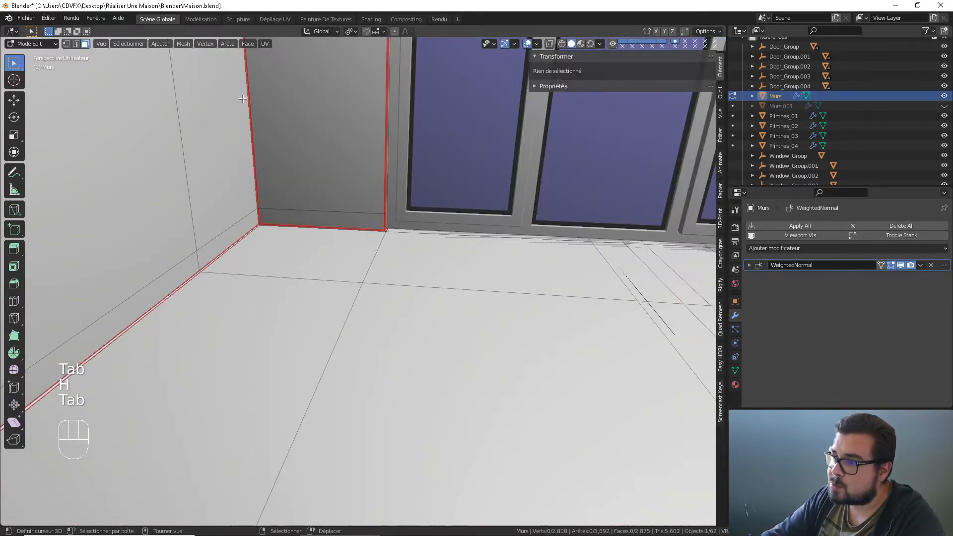
{"action": "left_click", "coordinate": [315, 205]}
{"action": "left_click", "coordinate": [315, 206], "text": "alt+shift"}
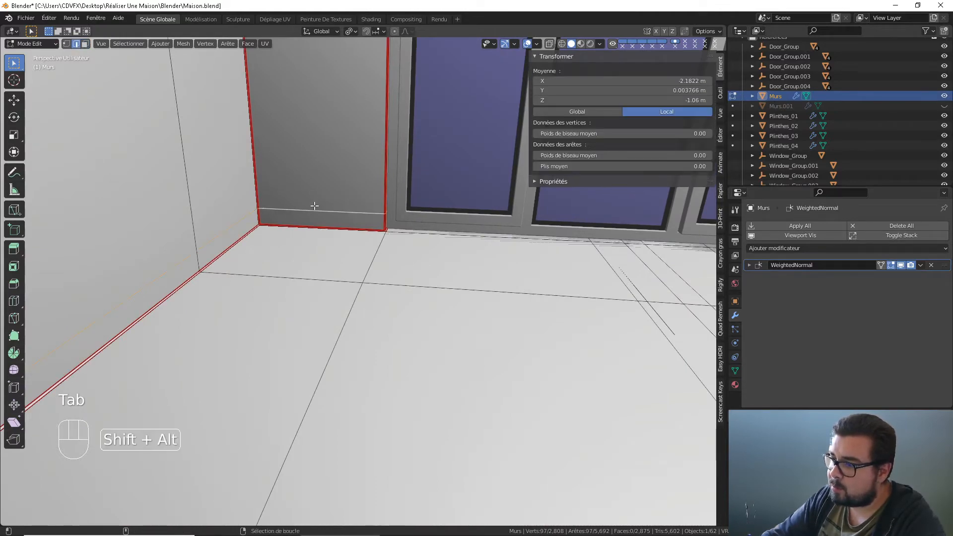
{"action": "key", "text": "x"}
{"action": "left_click", "coordinate": [314, 272]}
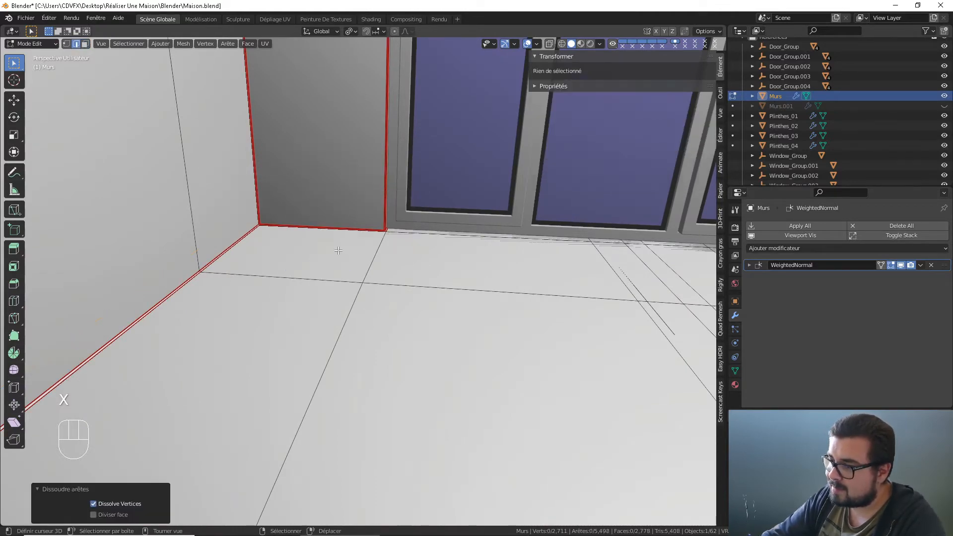
{"action": "middle_click_drag", "start_coordinate": [314, 272], "coordinate": [427, 217]}
{"action": "key", "text": "Tab"}
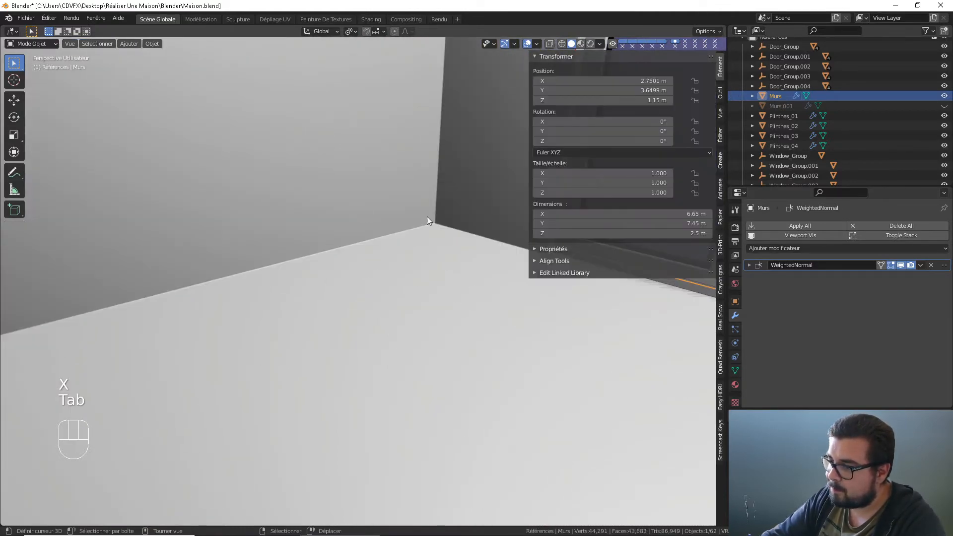
- Unhide the separated strip object Murs.001 and rename it Plinthes_05
{"action": "left_click", "coordinate": [786, 106]}
{"action": "left_click", "coordinate": [945, 106]}
{"action": "double_click", "coordinate": [781, 106]}
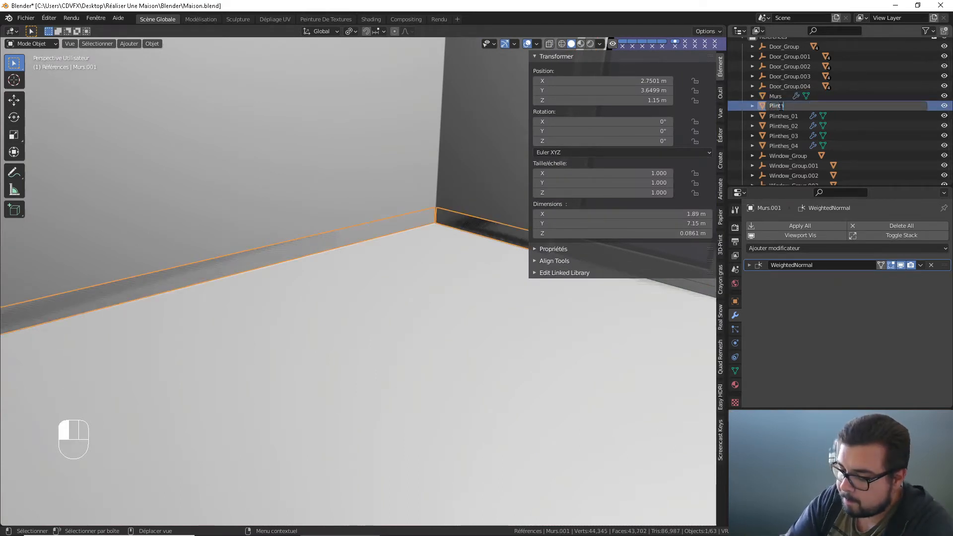
{"action": "key", "text": "Return"}
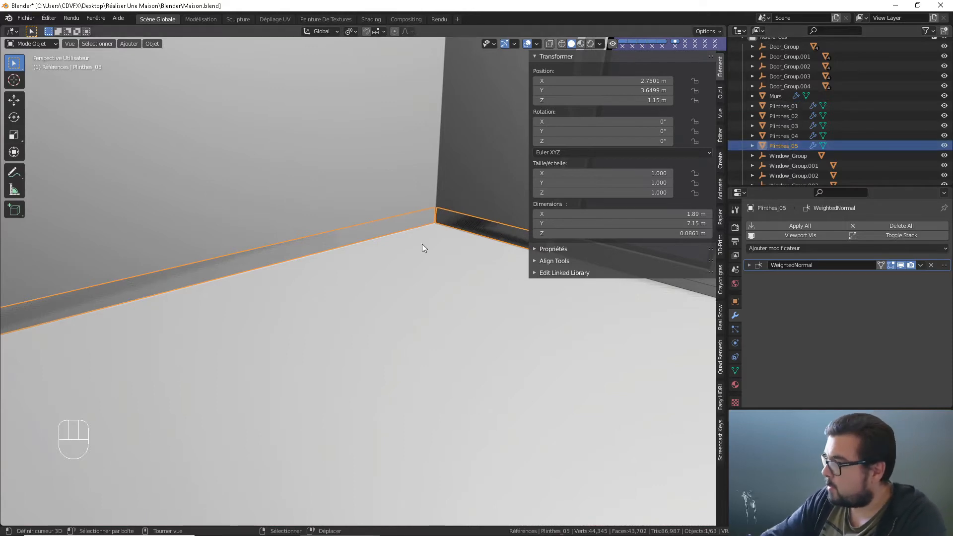
- Isolate Plinthes_05 in local view and open its mesh in Edit Mode
{"action": "key", "text": "KP_Divide"}
{"action": "middle_click_drag", "start_coordinate": [412, 252], "coordinate": [402, 289], "text": "shift"}
{"action": "scroll", "coordinate": [403, 315], "scroll_direction": "up", "scroll_amount": 4}
{"action": "middle_click_drag", "start_coordinate": [402, 289], "coordinate": [425, 266]}
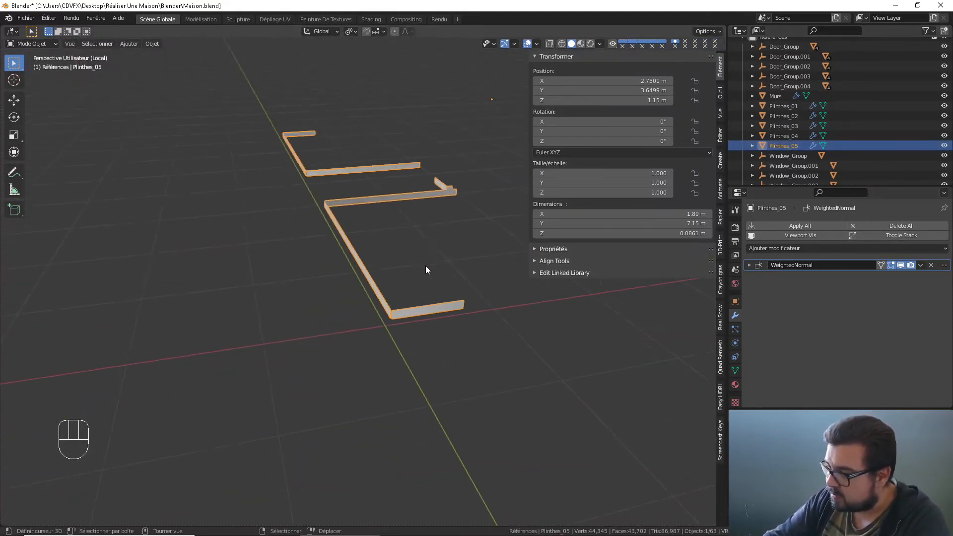
{"action": "scroll", "coordinate": [426, 268], "scroll_direction": "up", "scroll_amount": 4}
{"action": "middle_click_drag", "start_coordinate": [471, 331], "coordinate": [435, 289], "text": "shift"}
{"action": "key", "text": "Tab"}
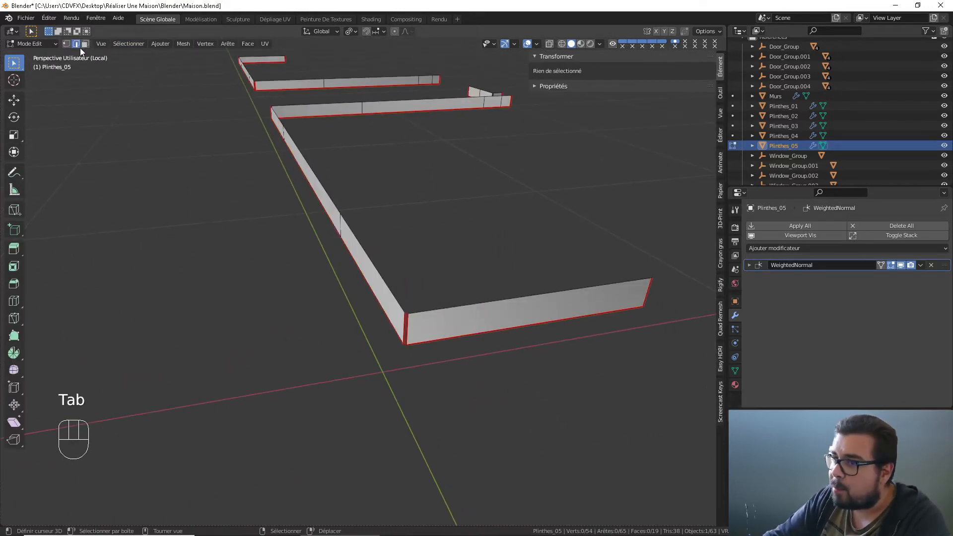
- At the first corner gap, copy the long strip edge's X of -2.67511 m onto the facing vertical edge of the adjoining strip
{"action": "scroll", "coordinate": [521, 311], "scroll_direction": "up", "scroll_amount": 5}
{"action": "middle_click_drag", "start_coordinate": [521, 311], "coordinate": [347, 264], "text": "shift"}
{"action": "scroll", "coordinate": [347, 264], "scroll_direction": "up", "scroll_amount": 3}
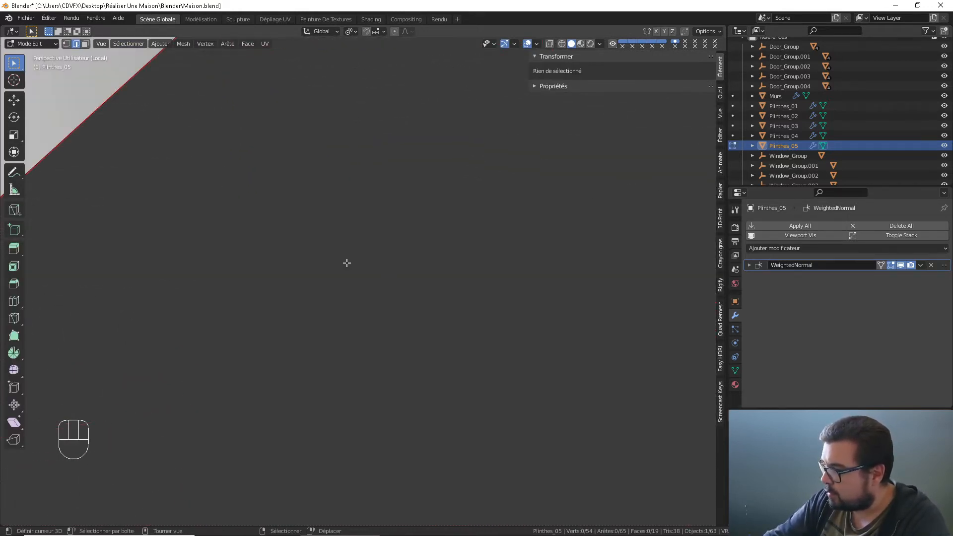
{"action": "scroll", "coordinate": [348, 263], "scroll_direction": "down", "scroll_amount": 3}
{"action": "left_click", "coordinate": [462, 252]}
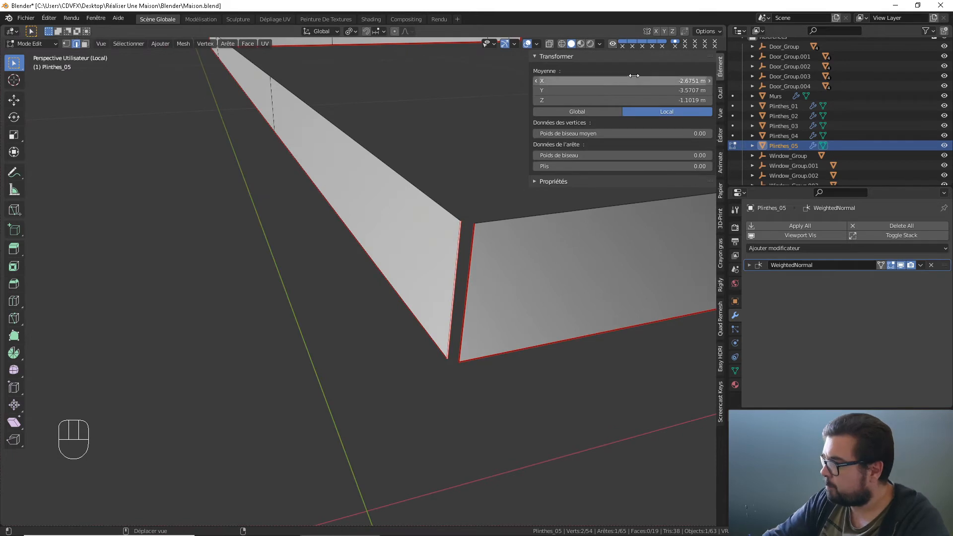
{"action": "left_click", "coordinate": [641, 83]}
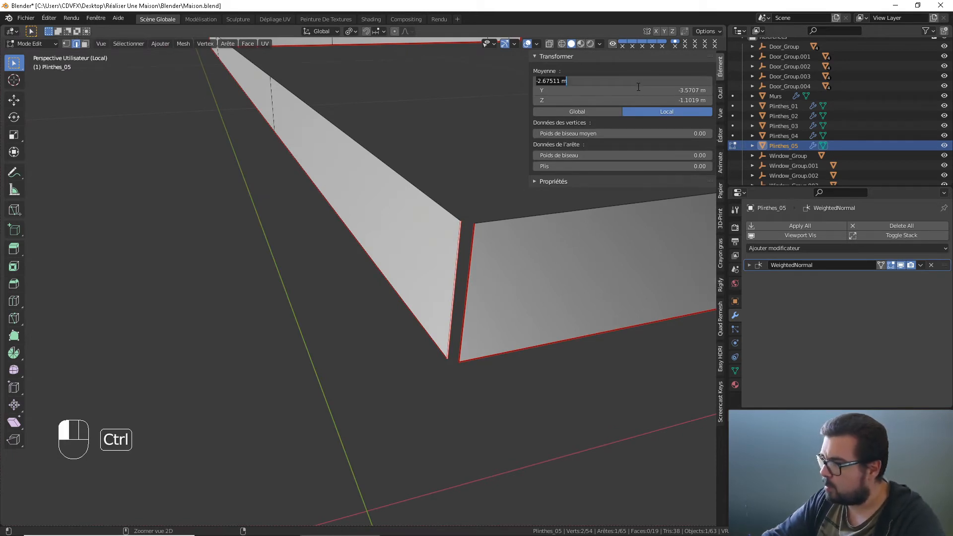
{"action": "left_click", "coordinate": [463, 253]}
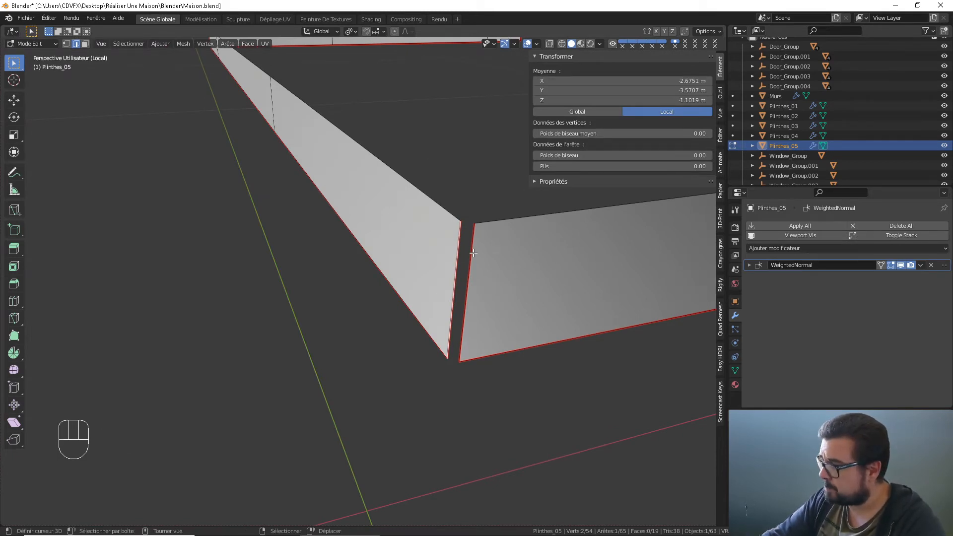
{"action": "left_click", "coordinate": [658, 82]}
{"action": "key", "text": "Return"}
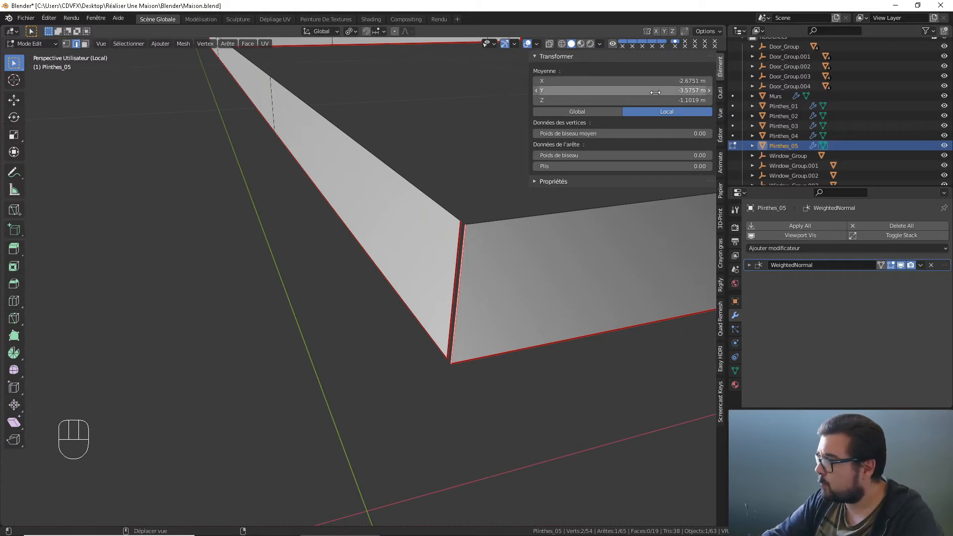
- Set the long strip's corner edge to Y -3.57575 m, copied from the facing edge, to close the first corner
{"action": "left_click", "coordinate": [656, 93]}
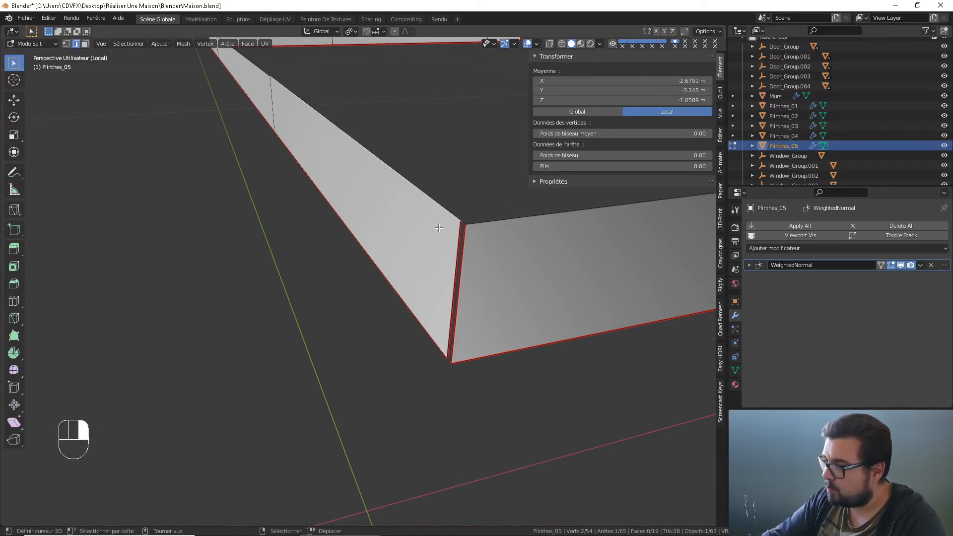
{"action": "left_click", "coordinate": [655, 92]}
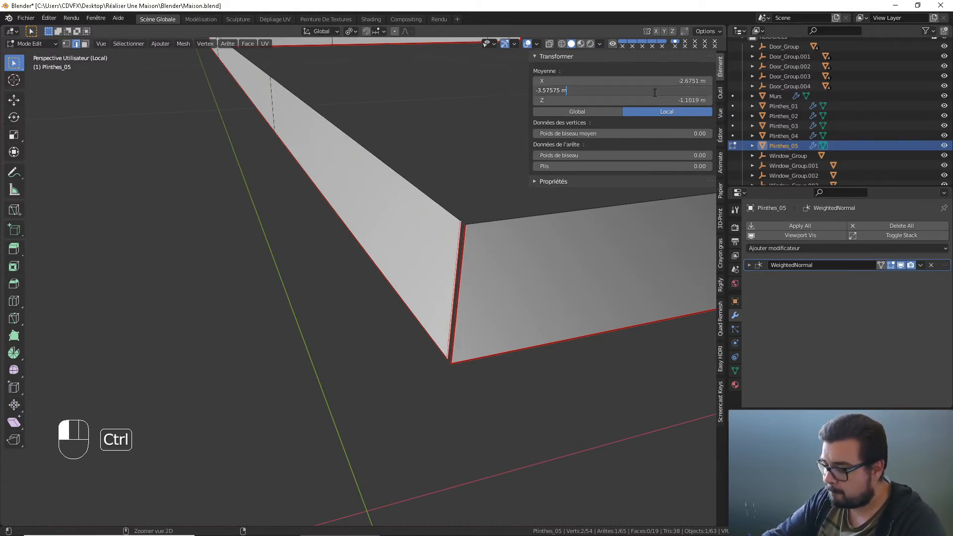
{"action": "key", "text": "Return"}
- Dissolve the two intermediate vertical edges along the long baseboard strip next to the closed corner
{"action": "scroll", "coordinate": [273, 203], "scroll_direction": "down", "scroll_amount": 5}
{"action": "middle_click_drag", "start_coordinate": [273, 202], "coordinate": [484, 162]}
{"action": "scroll", "coordinate": [471, 179], "scroll_direction": "down", "scroll_amount": 4}
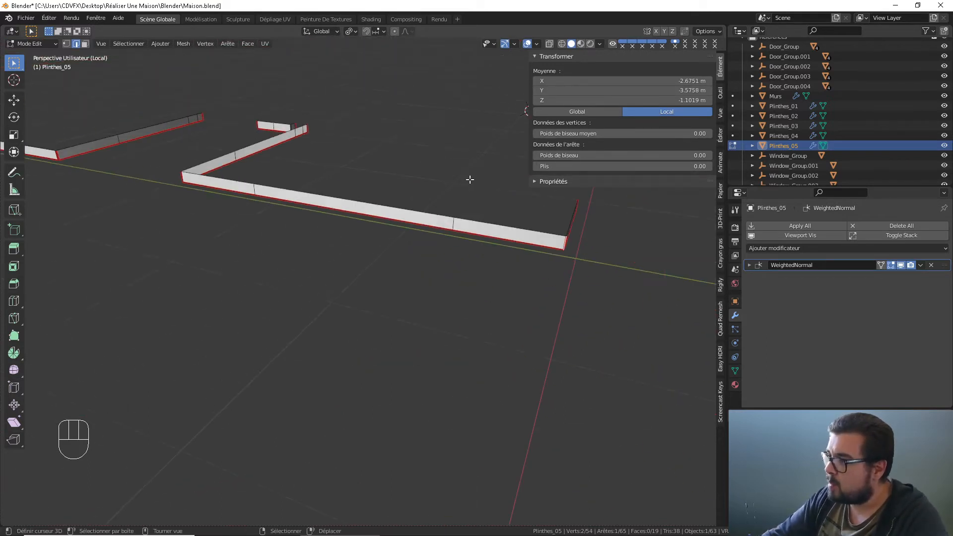
{"action": "scroll", "coordinate": [470, 179], "scroll_direction": "up", "scroll_amount": 6}
{"action": "right_click", "coordinate": [455, 207]}
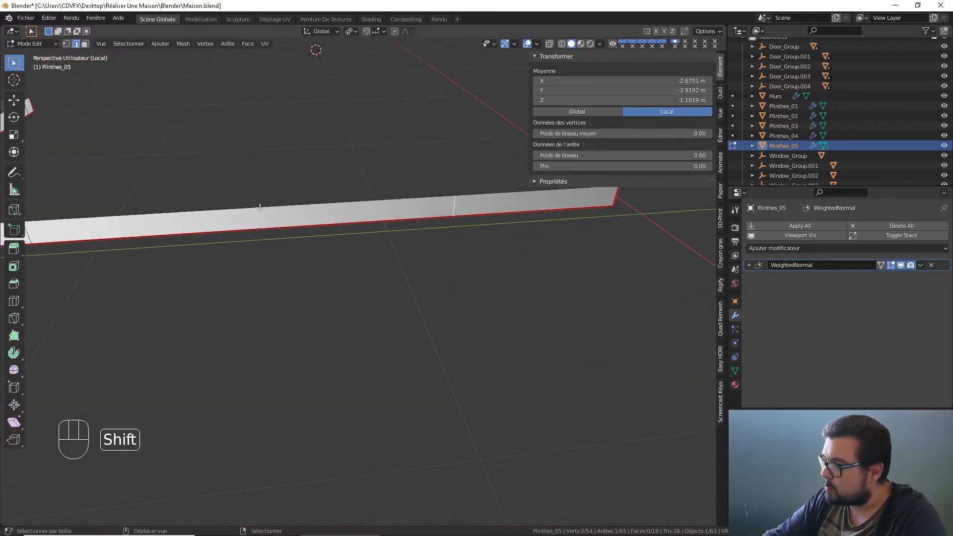
{"action": "middle_click_drag", "start_coordinate": [260, 207], "coordinate": [362, 226], "text": "shift"}
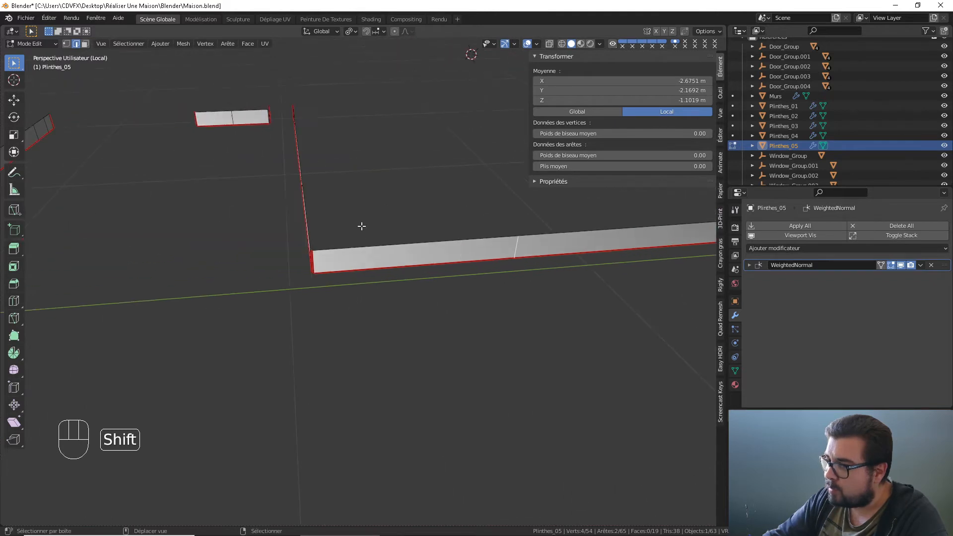
{"action": "key", "text": "x"}
{"action": "left_click", "coordinate": [377, 264]}
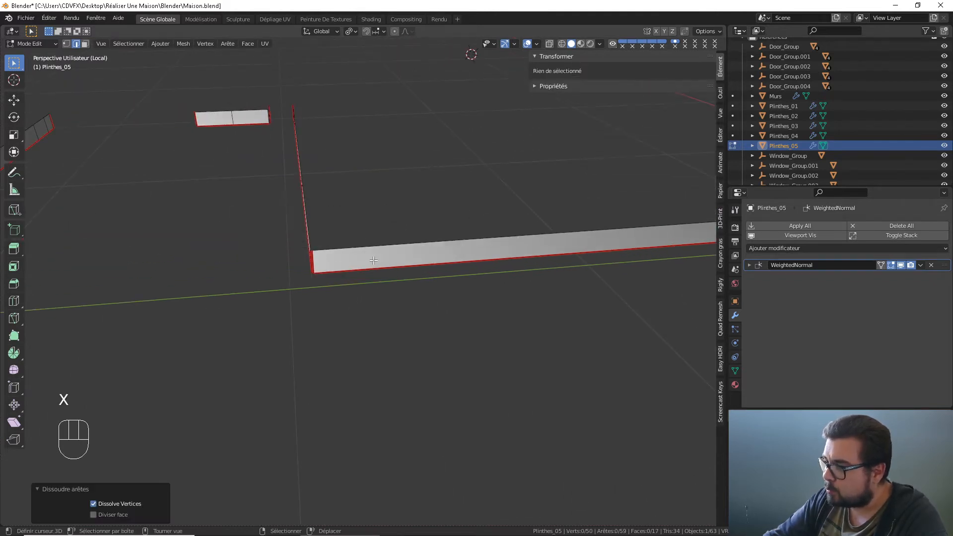
- At the long strip's other end, set its corner edge to Y -0.72397 m, copied from the adjoining strip's facing edge
{"action": "middle_click_drag", "start_coordinate": [377, 259], "coordinate": [415, 266]}
{"action": "scroll", "coordinate": [422, 244], "scroll_direction": "up", "scroll_amount": 3}
{"action": "scroll", "coordinate": [416, 265], "scroll_direction": "up", "scroll_amount": 5}
{"action": "middle_click_drag", "start_coordinate": [454, 199], "coordinate": [409, 268], "text": "shift"}
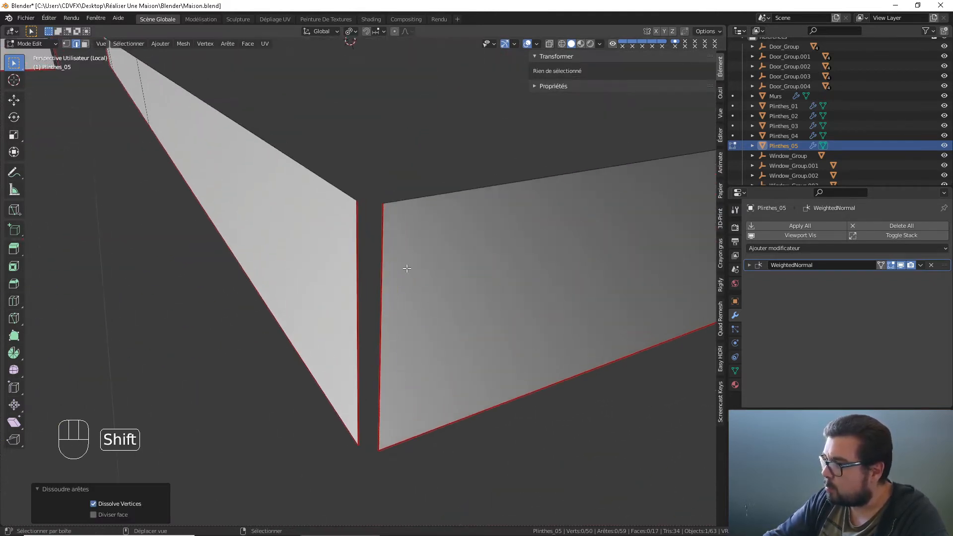
{"action": "scroll", "coordinate": [352, 257], "scroll_direction": "down", "scroll_amount": 3}
{"action": "left_click", "coordinate": [362, 276]}
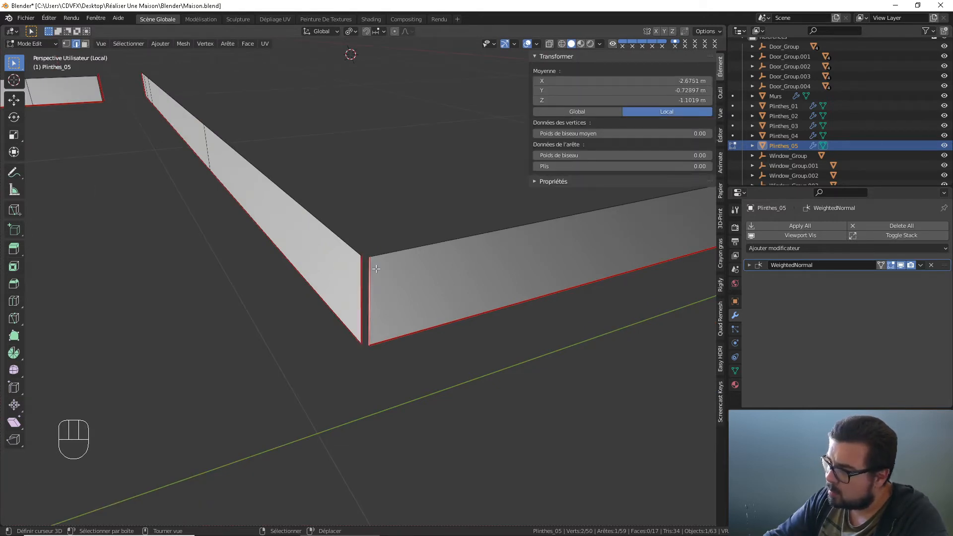
{"action": "middle_click_drag", "start_coordinate": [471, 236], "coordinate": [449, 242]}
{"action": "scroll", "coordinate": [452, 251], "scroll_direction": "up", "scroll_amount": 3}
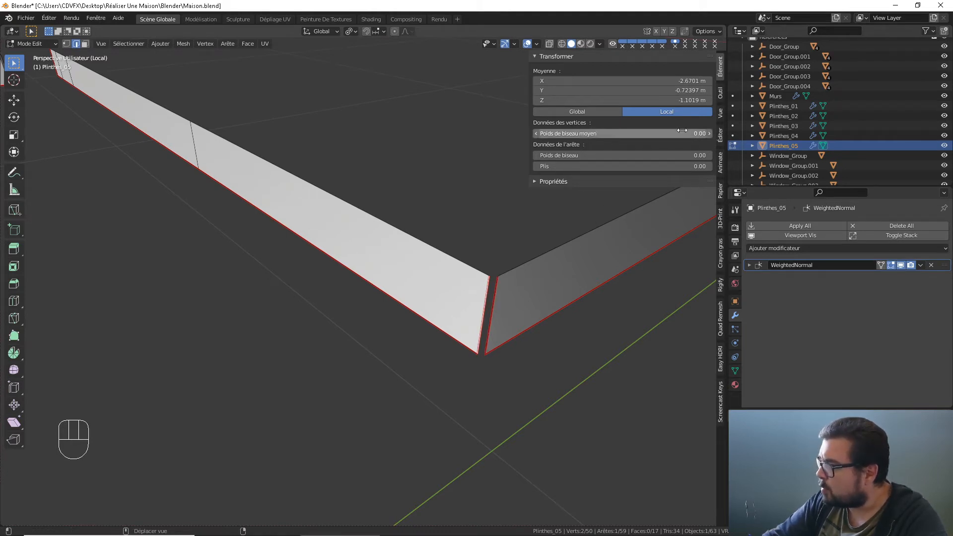
{"action": "left_click", "coordinate": [659, 93]}
{"action": "left_click", "coordinate": [565, 217]}
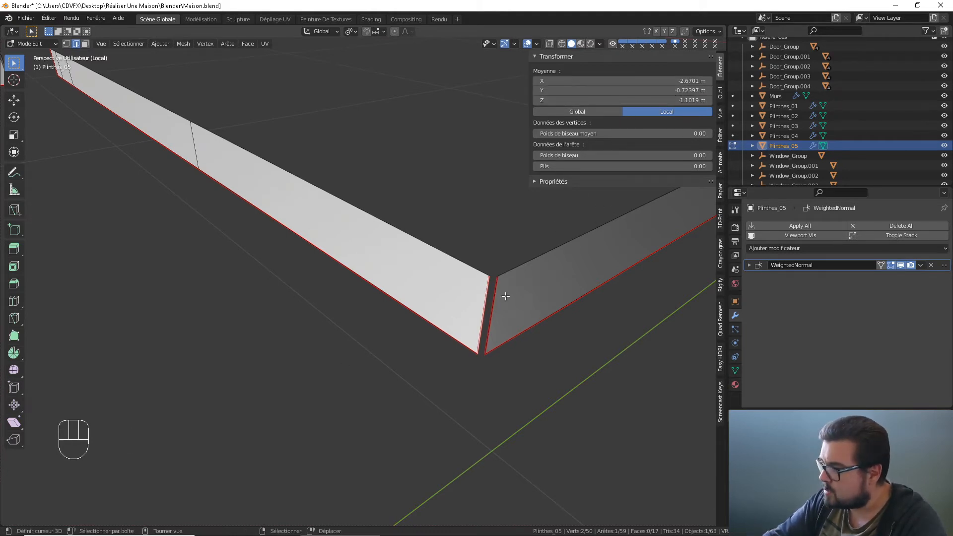
{"action": "left_click", "coordinate": [676, 92]}
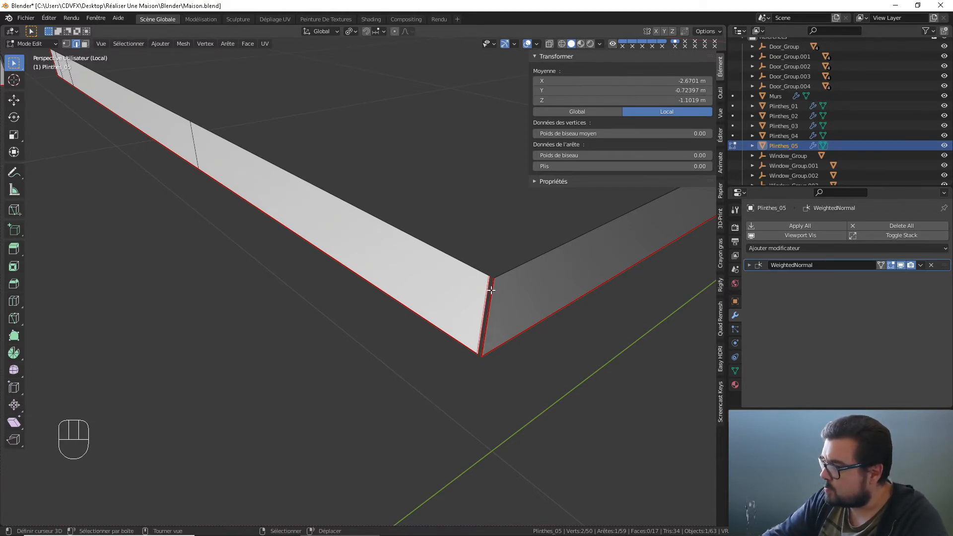
- Set the adjoining strip's corner edge to X -2.67511 m, copied from the long strip's edge, to close the second corner
{"action": "left_click", "coordinate": [657, 83]}
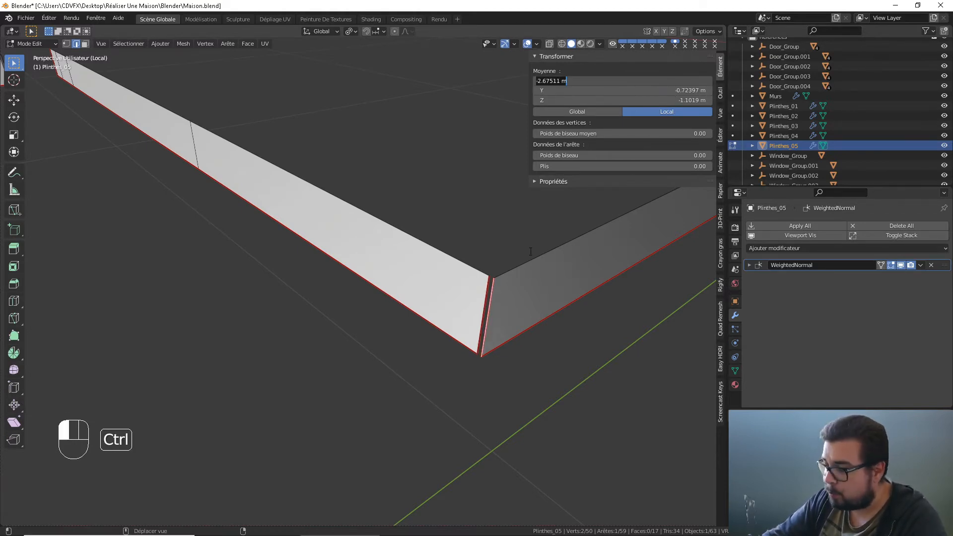
{"action": "left_click", "coordinate": [663, 79], "text": "ctrl"}
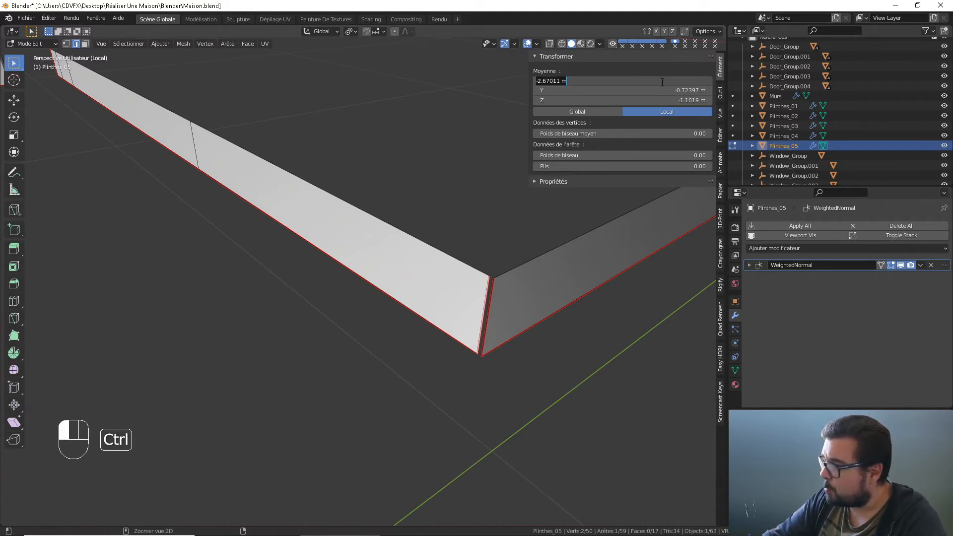
{"action": "key", "text": "Return"}
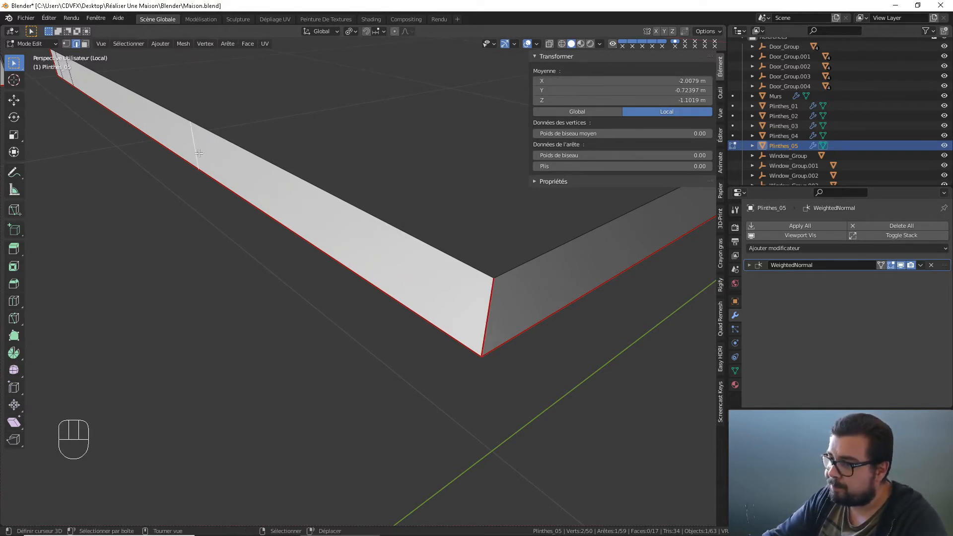
- Dissolve the three intermediate vertical edges on the strip running away from the second closed corner
{"action": "middle_click_drag", "start_coordinate": [199, 153], "coordinate": [526, 311], "text": "shift"}
{"action": "scroll", "coordinate": [506, 288], "scroll_direction": "down", "scroll_amount": 3}
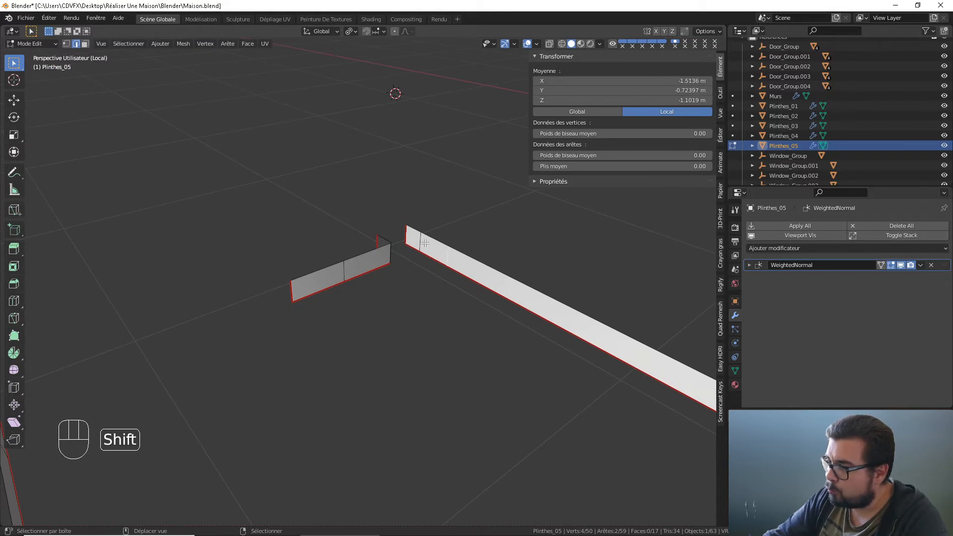
{"action": "key", "text": "x"}
{"action": "left_click", "coordinate": [434, 288]}
- Dissolve the single intermediate vertical edge on the short strip near the free end of the cleaned strip
{"action": "middle_click_drag", "start_coordinate": [400, 278], "coordinate": [473, 275]}
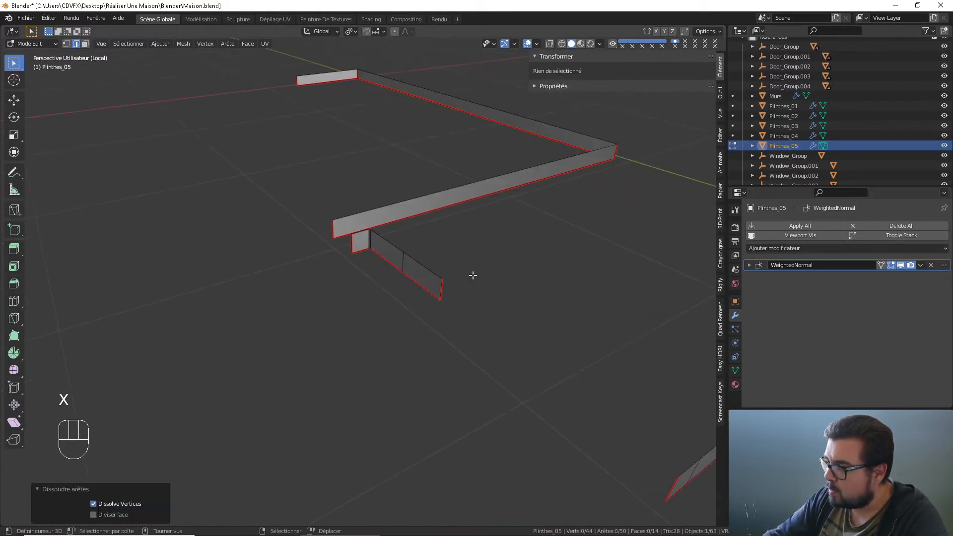
{"action": "scroll", "coordinate": [402, 266], "scroll_direction": "up", "scroll_amount": 5}
{"action": "left_click", "coordinate": [447, 277]}
{"action": "key", "text": "x"}
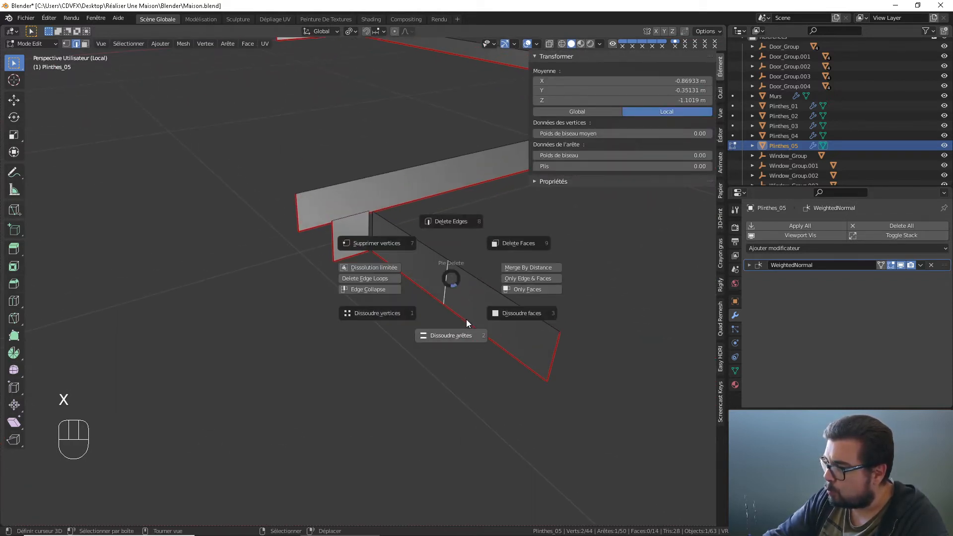
{"action": "left_click", "coordinate": [467, 323]}
- At the short strip's corner gap, copy its edge's X of -0.869325 m onto the facing edge of the small end strip
{"action": "middle_click_drag", "start_coordinate": [394, 255], "coordinate": [447, 273], "text": "shift"}
{"action": "scroll", "coordinate": [447, 273], "scroll_direction": "down", "scroll_amount": 3}
{"action": "middle_click_drag", "start_coordinate": [380, 270], "coordinate": [412, 266]}
{"action": "scroll", "coordinate": [397, 264], "scroll_direction": "up", "scroll_amount": 4}
{"action": "middle_click_drag", "start_coordinate": [336, 256], "coordinate": [404, 272], "text": "shift"}
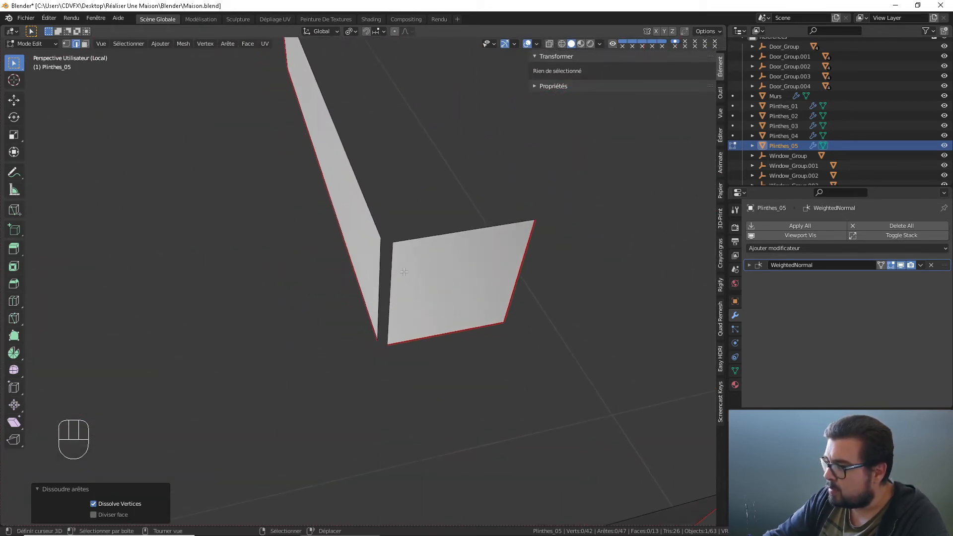
{"action": "left_click", "coordinate": [377, 262]}
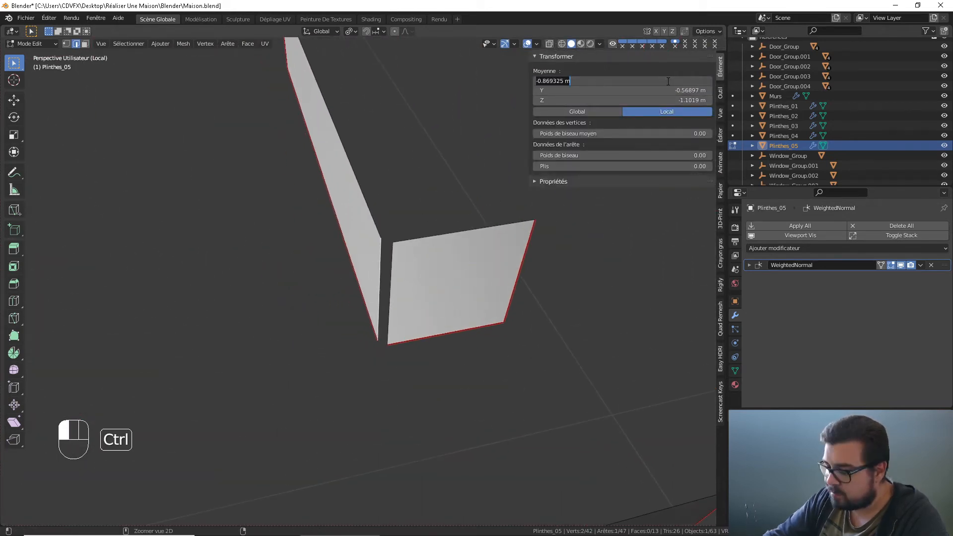
{"action": "left_click", "coordinate": [688, 81]}
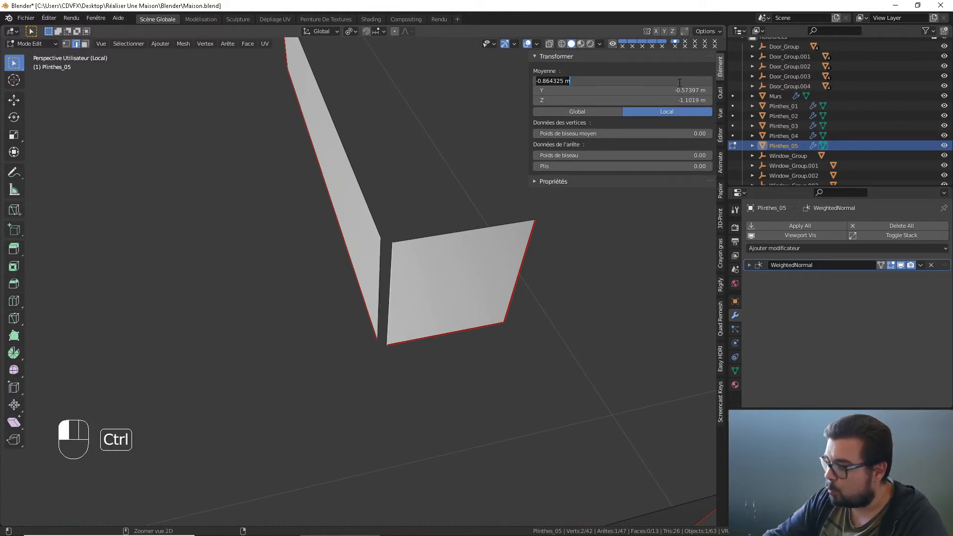
- Close the baseboard corner gap by setting one edge's local X to -0.86932 m and the adjoining edge's local Y to -0.57397 m
{"action": "type", "text": "-0.86932 m"}
{"action": "key", "text": "Return"}
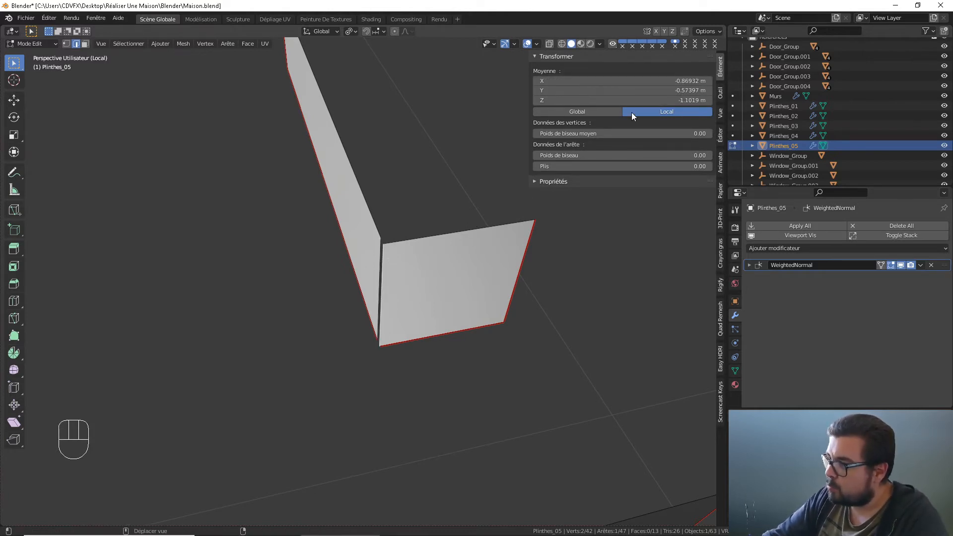
{"action": "left_click", "coordinate": [643, 91]}
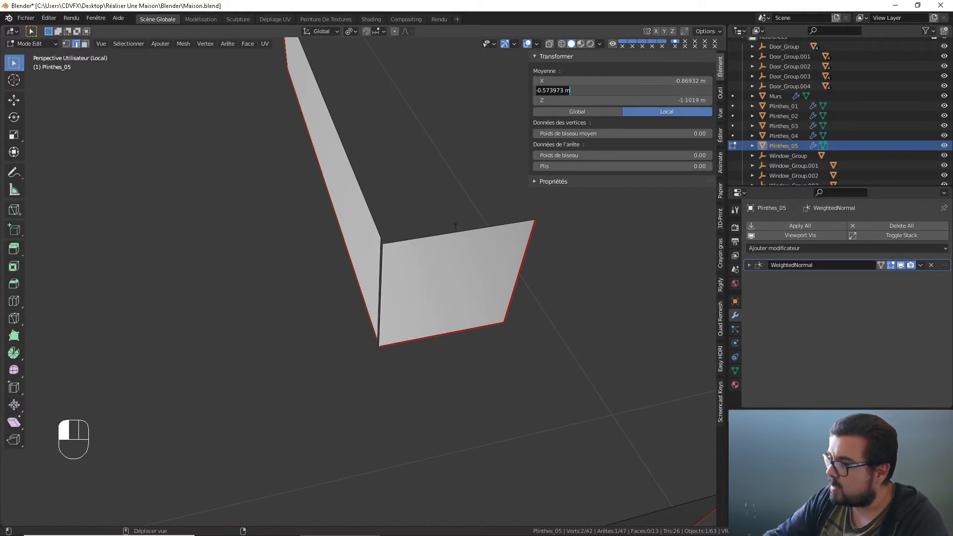
{"action": "key", "text": "Return"}
{"action": "middle_click_drag", "start_coordinate": [434, 230], "coordinate": [427, 245]}
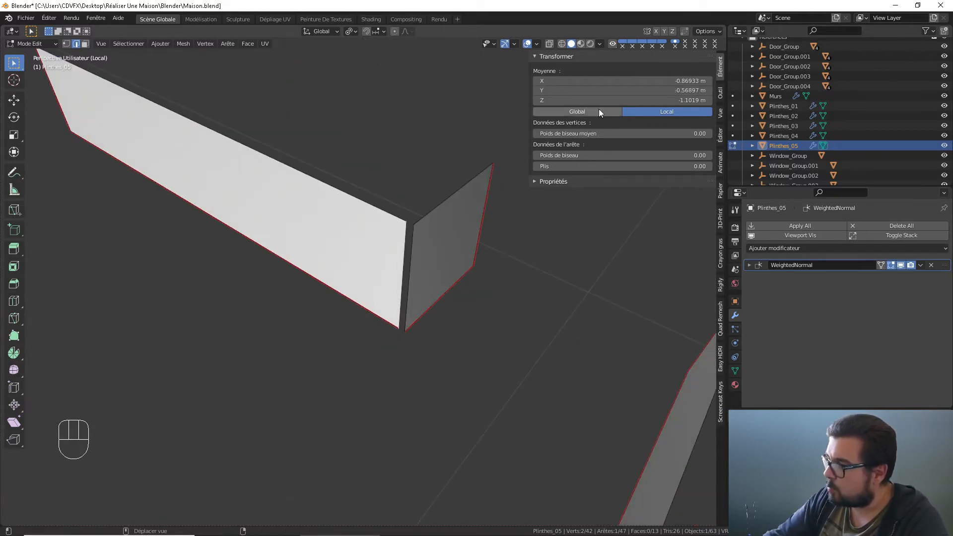
{"action": "left_click", "coordinate": [611, 90]}
{"action": "key", "text": "Return"}
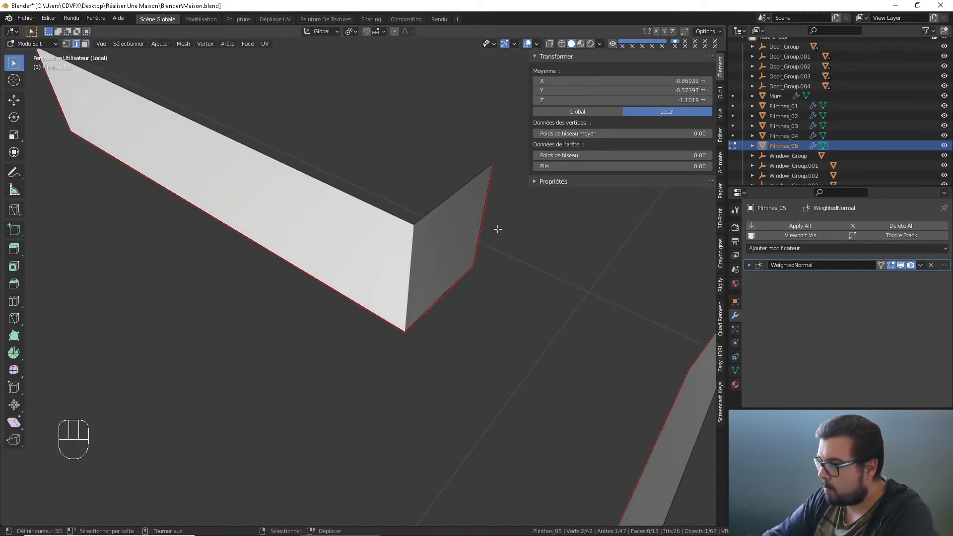
- Select the whole Plinthes_05 mesh and merge its overlapping vertices by distance
{"action": "middle_click_drag", "start_coordinate": [498, 228], "coordinate": [487, 242]}
{"action": "key", "text": "a"}
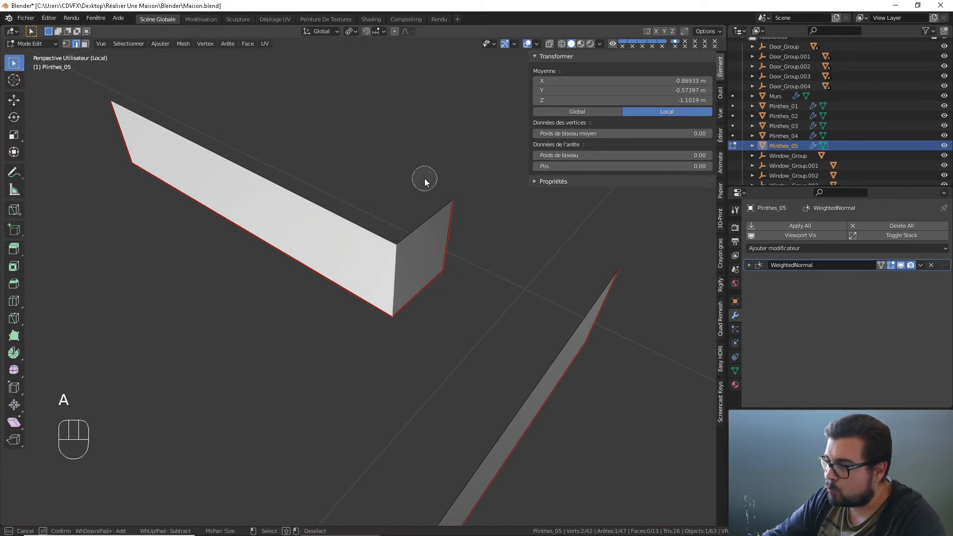
{"action": "key", "text": "a"}
{"action": "key", "text": "q"}
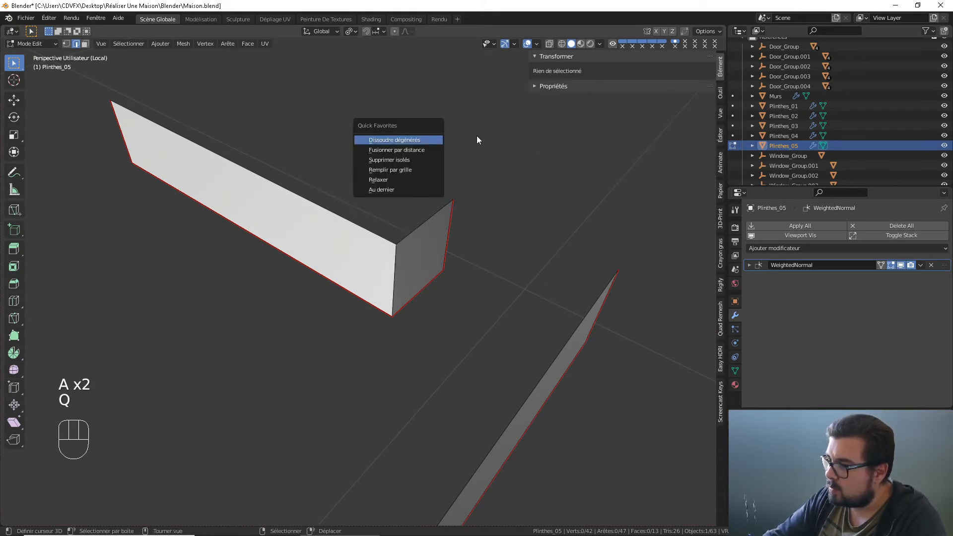
{"action": "key", "text": "a"}
{"action": "key", "text": "q"}
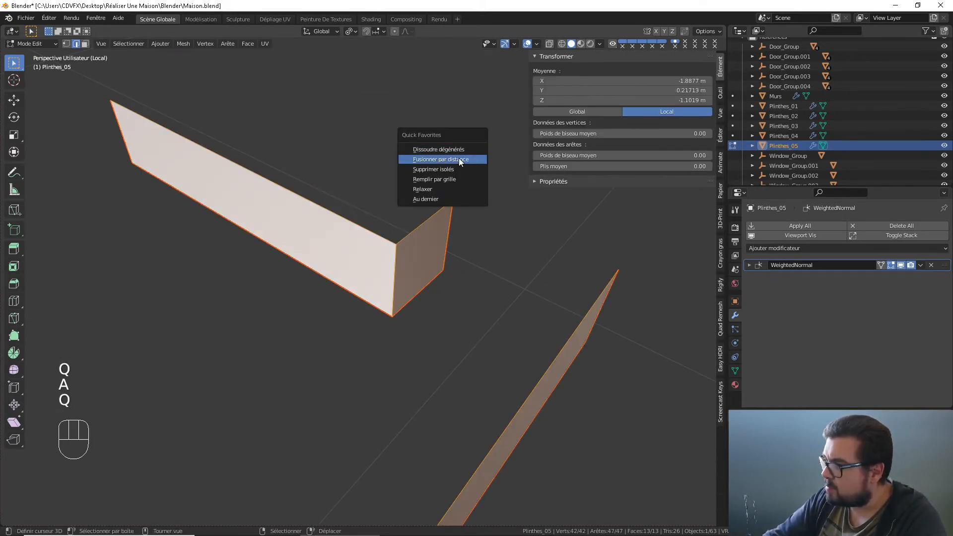
{"action": "left_click", "coordinate": [461, 160]}
- Remove the WeightedNormal modifier from Plinthes_05 and return to Object Mode
{"action": "scroll", "coordinate": [470, 226], "scroll_direction": "down", "scroll_amount": 2}
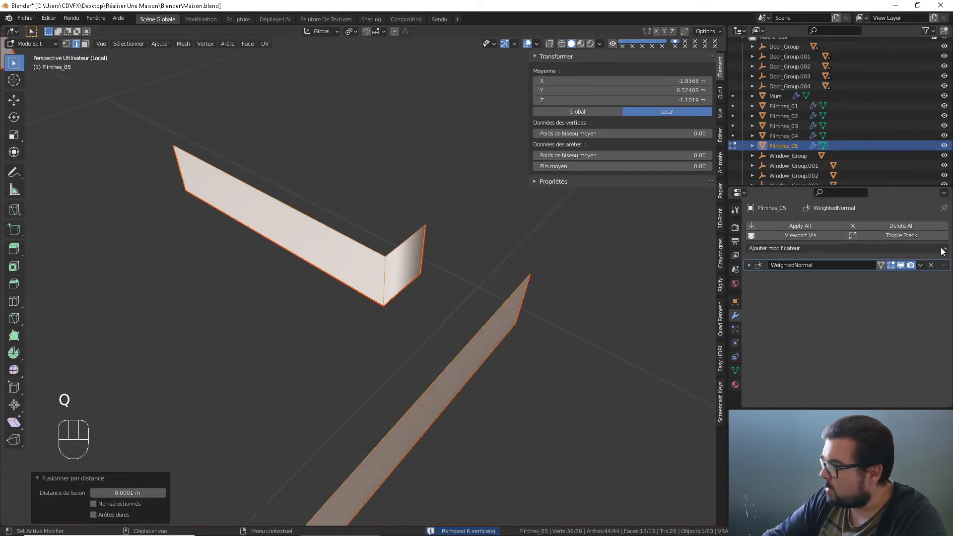
{"action": "left_click", "coordinate": [932, 266]}
{"action": "key", "text": "Tab"}
- Apply the rotation and scale of Plinthes_05 and set its origin to geometry
{"action": "key", "text": "q"}
{"action": "left_click", "coordinate": [477, 259]}
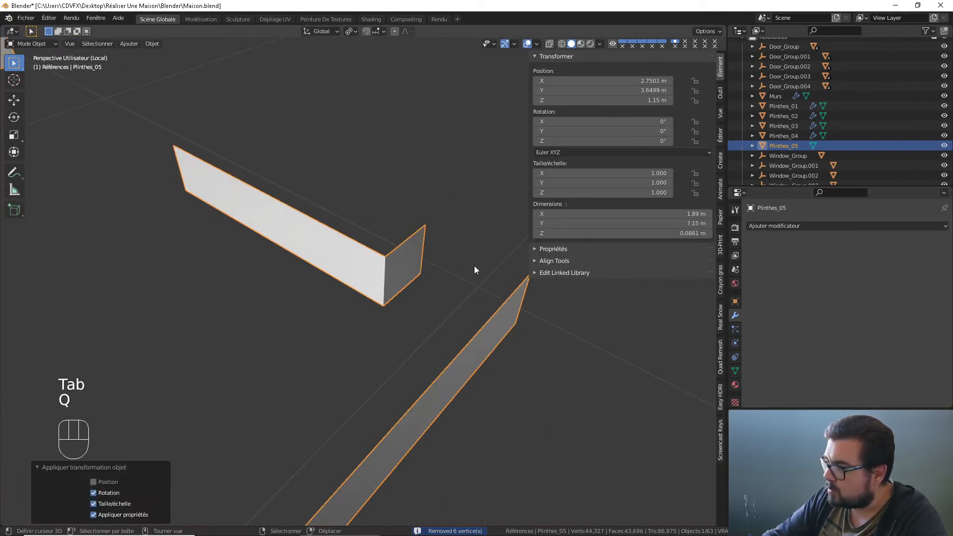
{"action": "key", "text": "q"}
{"action": "left_click", "coordinate": [468, 278]}
- Add a Solidify modifier to Plinthes_05 with a thickness of -0.02 m and even thickness enabled
{"action": "left_click", "coordinate": [841, 224]}
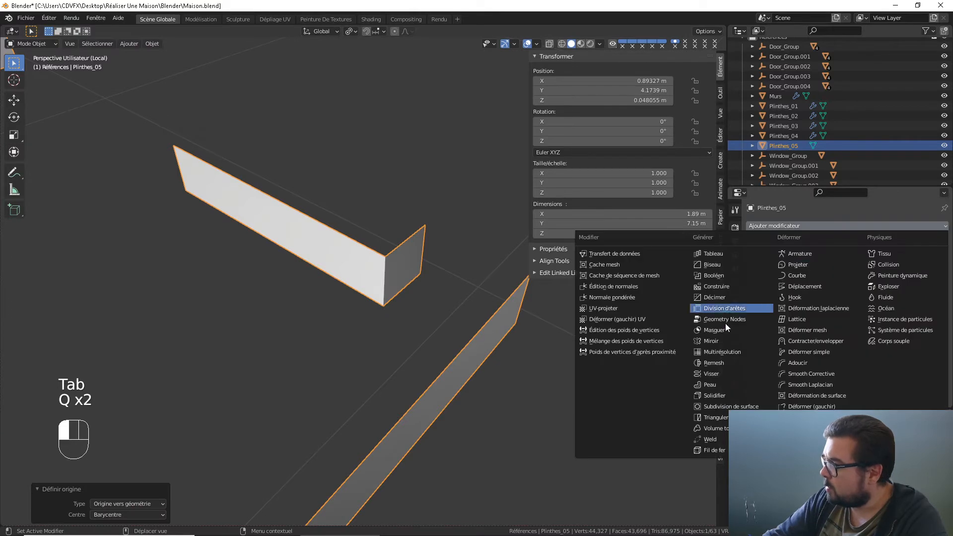
{"action": "left_click", "coordinate": [728, 396]}
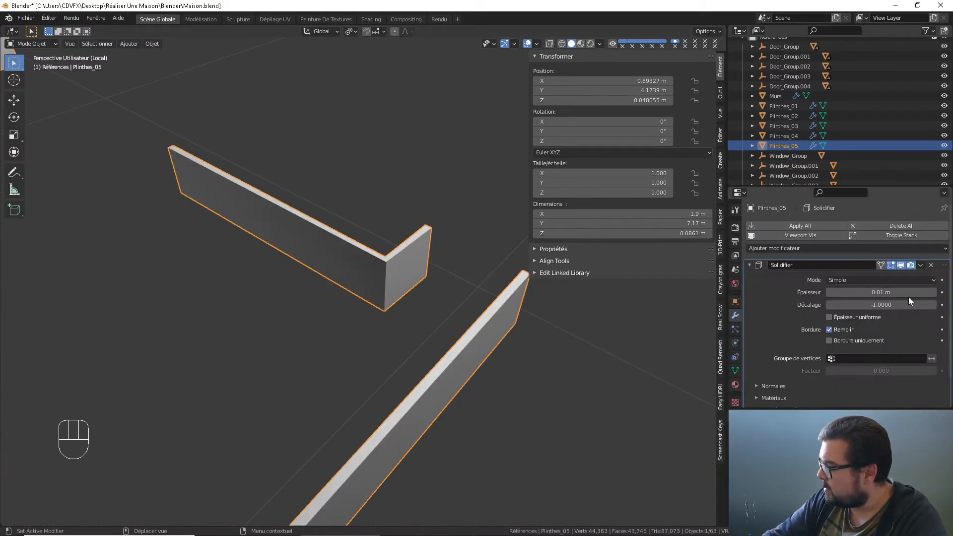
{"action": "left_click", "coordinate": [827, 292]}
{"action": "left_click", "coordinate": [827, 292]}
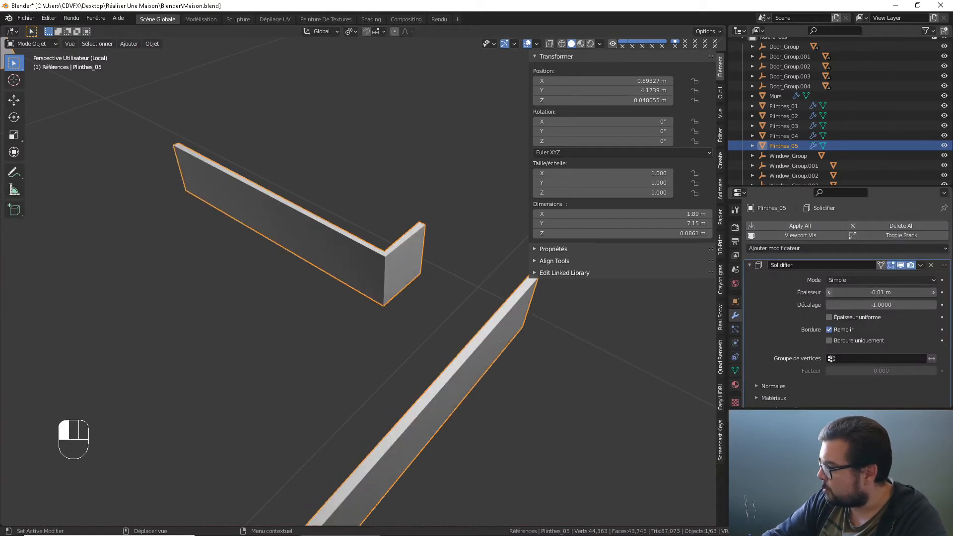
{"action": "left_click", "coordinate": [828, 292]}
{"action": "left_click", "coordinate": [829, 317]}
{"action": "scroll", "coordinate": [501, 308], "scroll_direction": "down", "scroll_amount": 5}
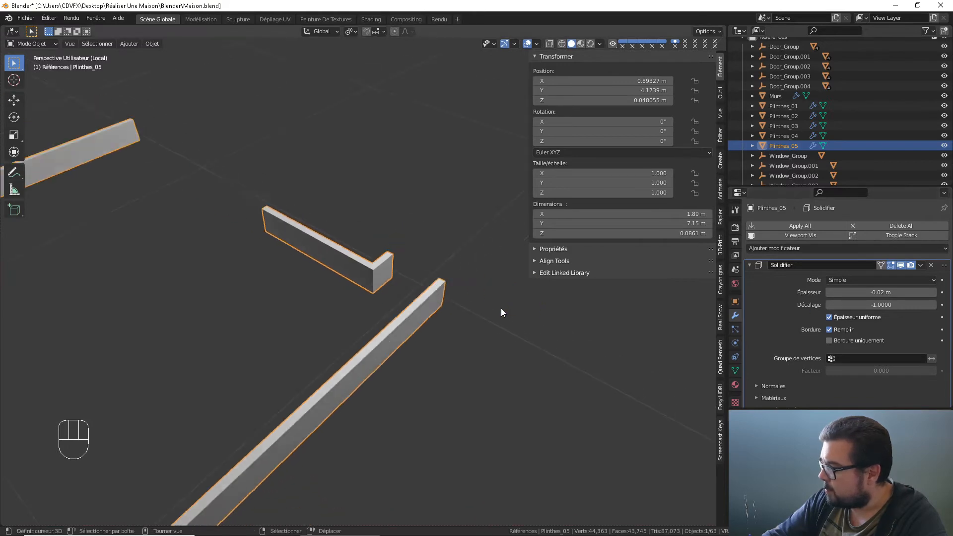
{"action": "middle_click_drag", "start_coordinate": [487, 307], "coordinate": [480, 283]}
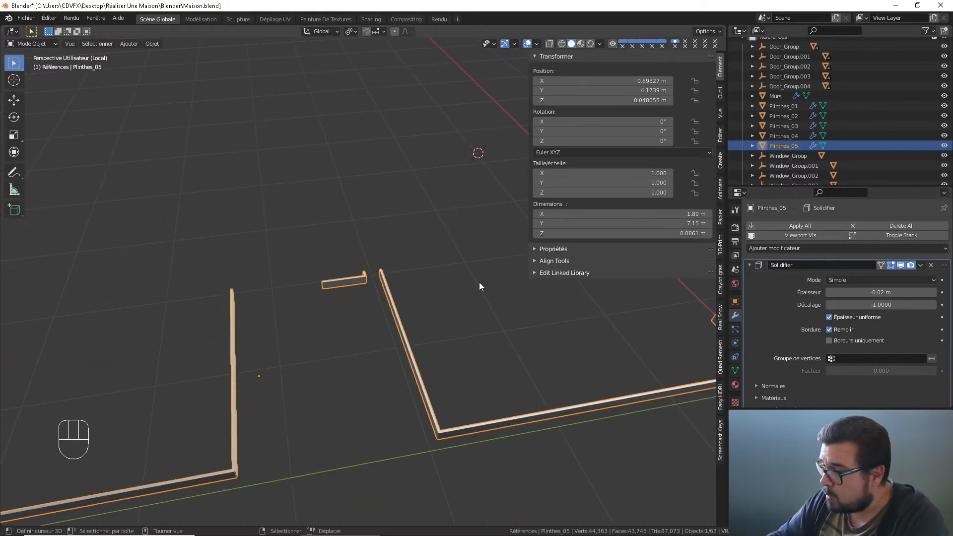
- Leave the isolated view and join the baseboards Plinthes_01 to Plinthes_05 into one object
{"action": "key", "text": "KP_Divide"}
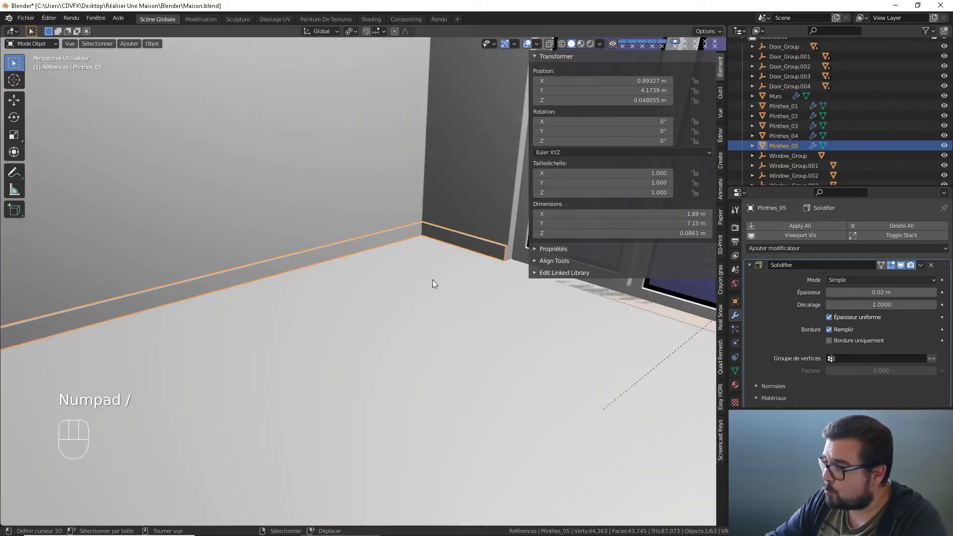
{"action": "middle_click_drag", "start_coordinate": [433, 281], "coordinate": [406, 288]}
{"action": "scroll", "coordinate": [452, 299], "scroll_direction": "down", "scroll_amount": 7}
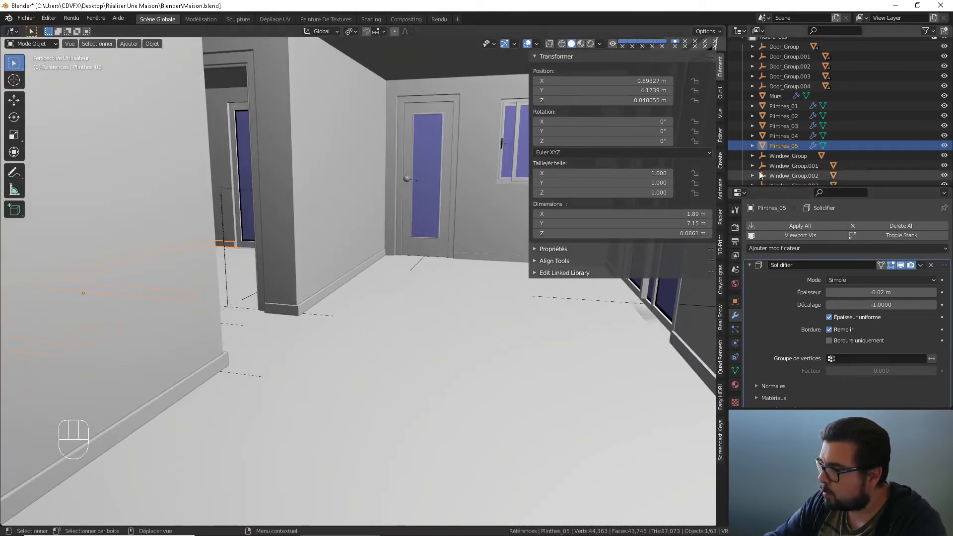
{"action": "left_click", "coordinate": [789, 109], "text": "shift"}
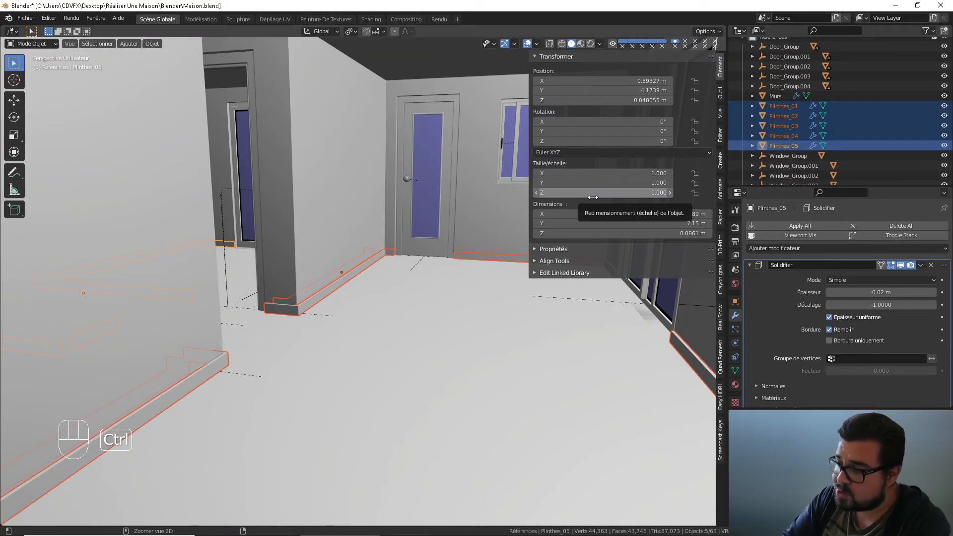
{"action": "key", "text": "ctrl+j"}
- Apply the rotation and scale of the joined baseboards and set their origin to geometry
{"action": "key", "text": "q"}
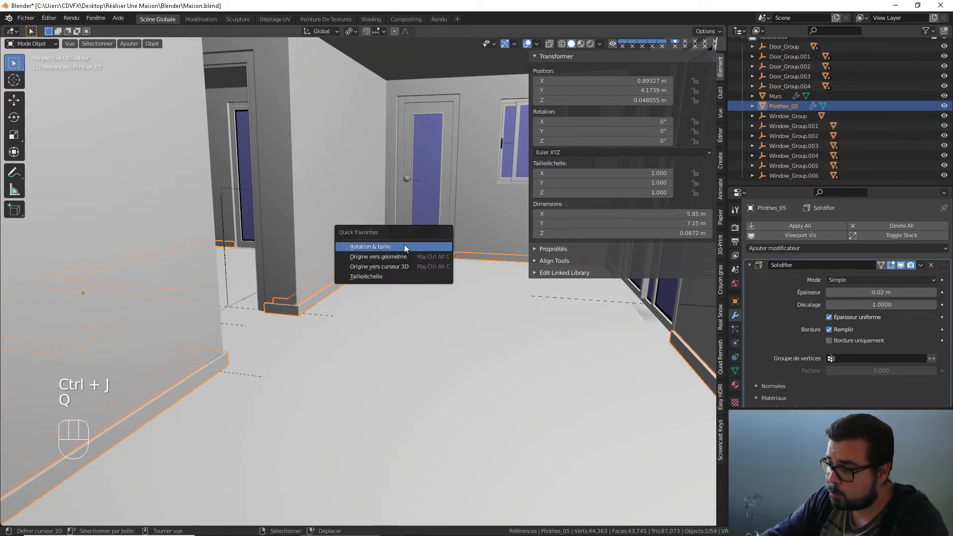
{"action": "left_click", "coordinate": [403, 244]}
{"action": "key", "text": "q"}
{"action": "left_click", "coordinate": [392, 252]}
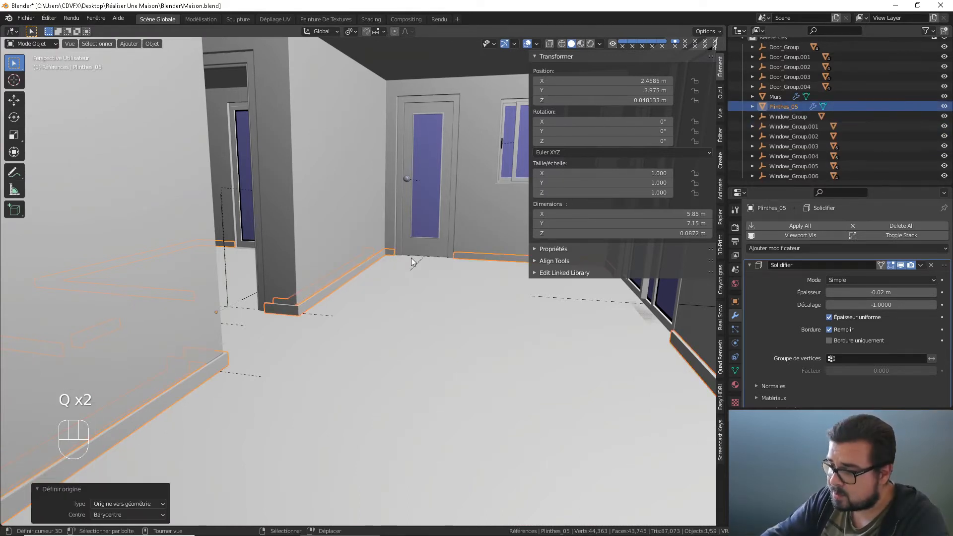
- Apply the Solidify modifier on the joined baseboards and dissolve the extra crosswise edge loops in the isolated mesh
{"action": "middle_click_drag", "start_coordinate": [411, 258], "coordinate": [385, 313]}
{"action": "scroll", "coordinate": [386, 313], "scroll_direction": "up", "scroll_amount": 3}
{"action": "scroll", "coordinate": [385, 313], "scroll_direction": "up", "scroll_amount": 1}
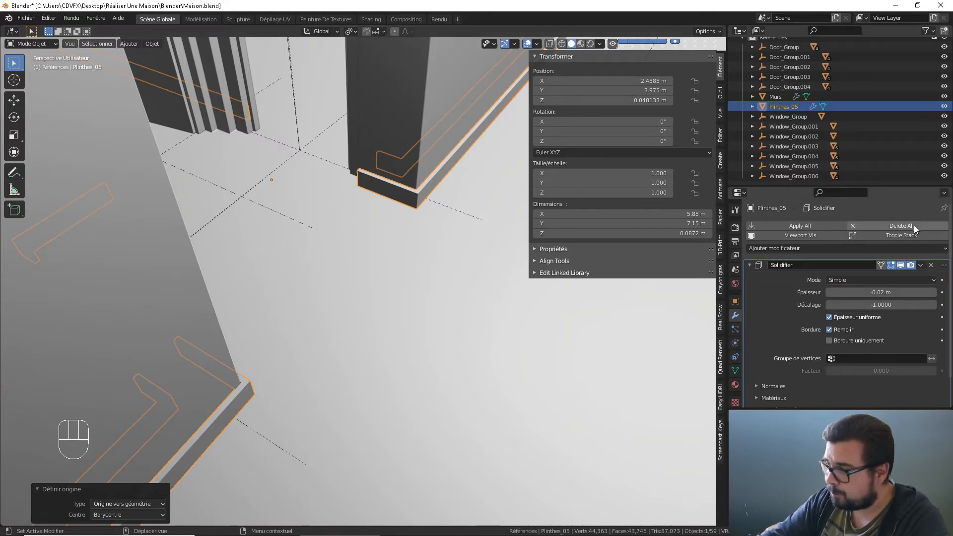
{"action": "left_click", "coordinate": [750, 265]}
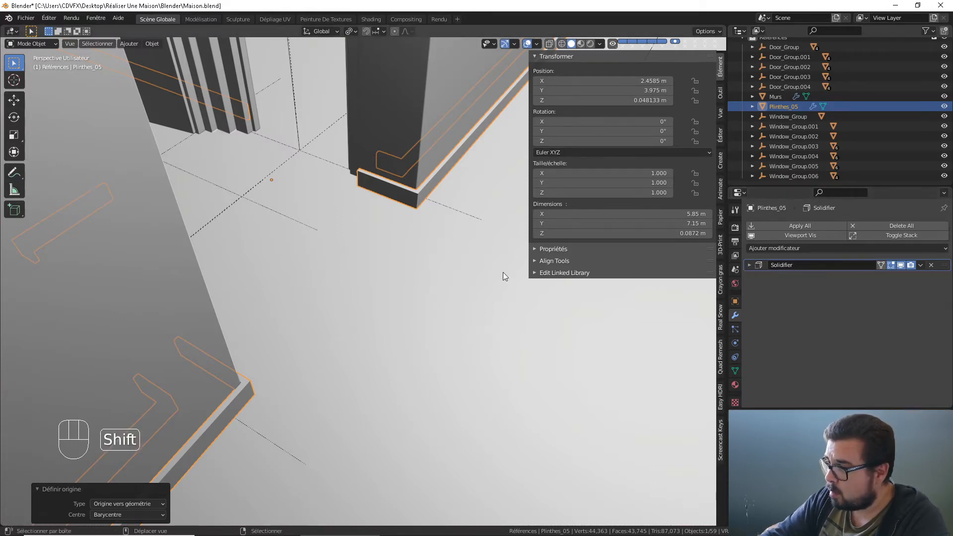
{"action": "middle_click_drag", "start_coordinate": [503, 272], "coordinate": [382, 203], "text": "shift"}
{"action": "middle_click_drag", "start_coordinate": [437, 221], "coordinate": [438, 173]}
{"action": "middle_click_drag", "start_coordinate": [437, 232], "coordinate": [403, 233], "text": "shift"}
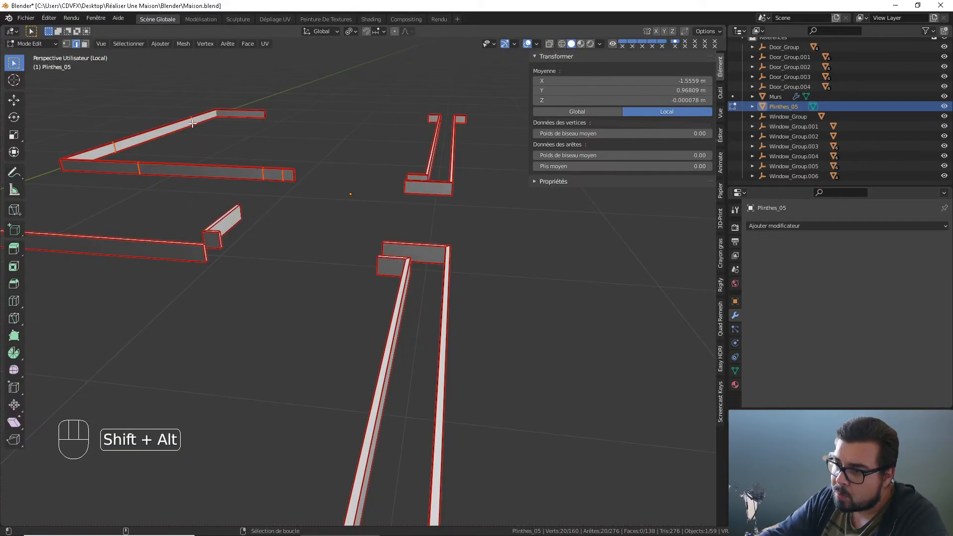
{"action": "key", "text": "x"}
{"action": "left_click", "coordinate": [215, 169]}
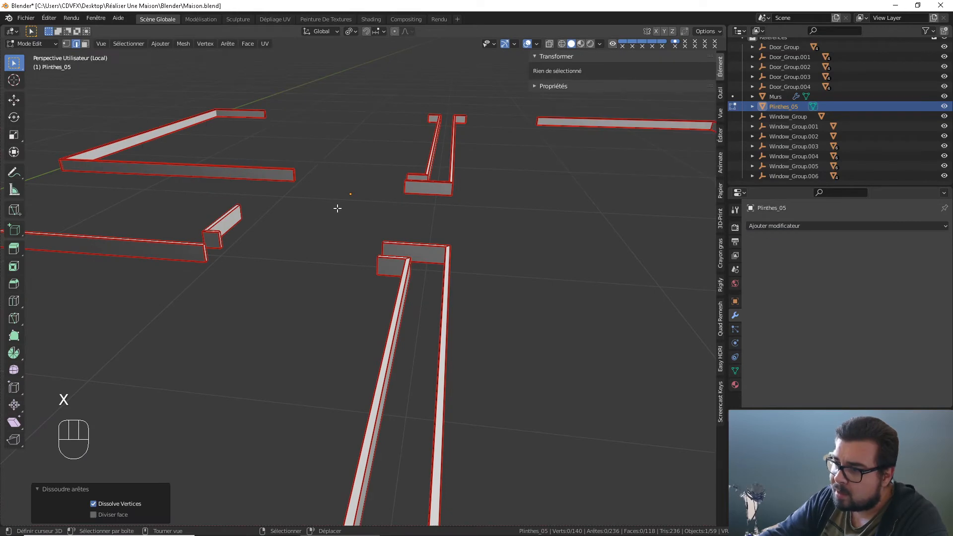
- Return to Object Mode, reapply the baseboards' rotation and scale, and reset their origin to geometry
{"action": "key", "text": "Tab"}
{"action": "middle_click_drag", "start_coordinate": [338, 209], "coordinate": [317, 301]}
{"action": "key", "text": "q"}
{"action": "left_click", "coordinate": [337, 202]}
{"action": "key", "text": "q"}
{"action": "left_click", "coordinate": [324, 212]}
{"action": "scroll", "coordinate": [373, 326], "scroll_direction": "down", "scroll_amount": 3}
{"action": "middle_click_drag", "start_coordinate": [373, 326], "coordinate": [347, 326]}
- In Edit Mode, add one centred loop cut across the room baseboard that meets the long outer-wall baseboard
{"action": "key", "text": "Tab"}
{"action": "scroll", "coordinate": [379, 319], "scroll_direction": "up", "scroll_amount": 5}
{"action": "middle_click_drag", "start_coordinate": [413, 322], "coordinate": [360, 319]}
{"action": "scroll", "coordinate": [413, 311], "scroll_direction": "down", "scroll_amount": 3}
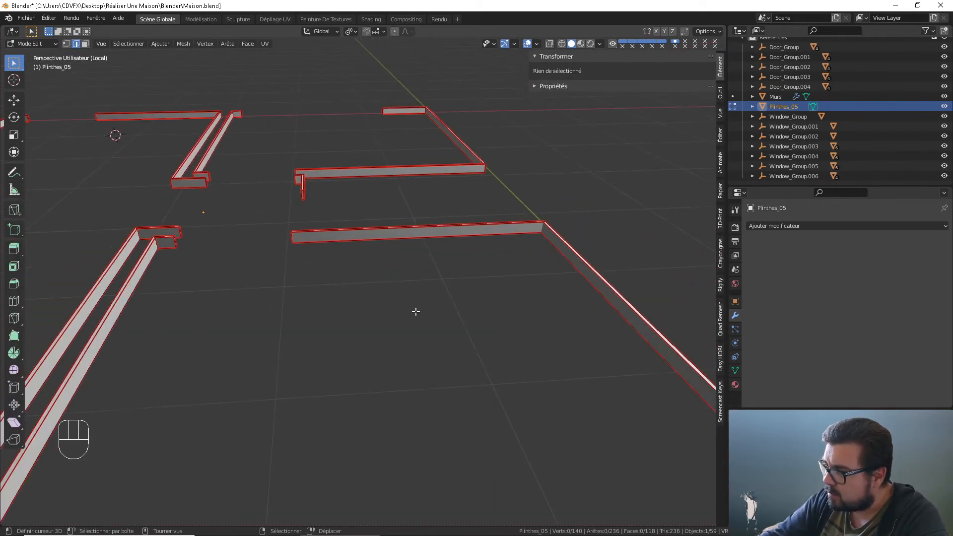
{"action": "middle_click_drag", "start_coordinate": [415, 311], "coordinate": [359, 321], "text": "shift"}
{"action": "scroll", "coordinate": [369, 303], "scroll_direction": "down", "scroll_amount": 1}
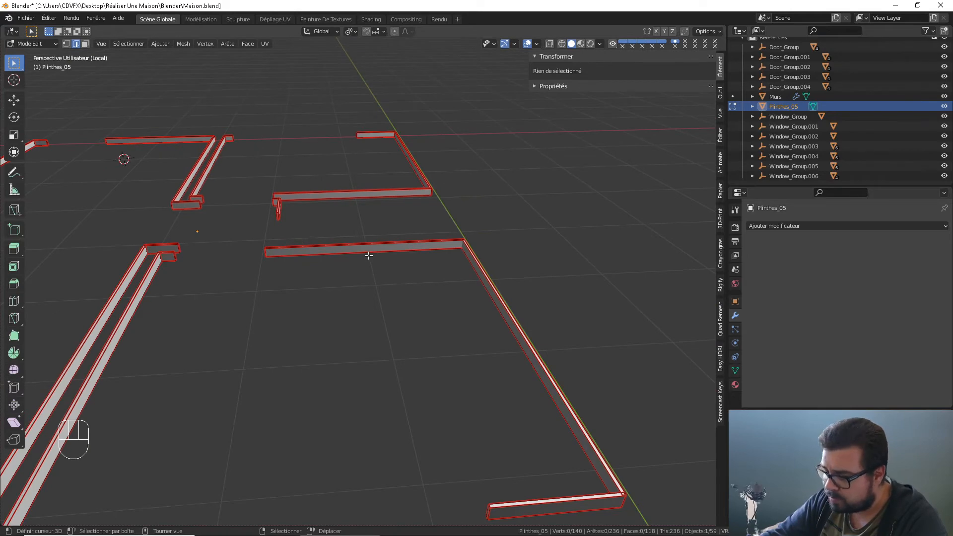
{"action": "key", "text": "ctrl+r"}
{"action": "left_click", "coordinate": [368, 255]}
{"action": "right_click", "coordinate": [368, 256]}
- Add two evenly spaced loop cuts to the adjoining long baseboard along the green axis
{"action": "middle_click_drag", "start_coordinate": [369, 255], "coordinate": [411, 275]}
{"action": "key", "text": "ctrl+r"}
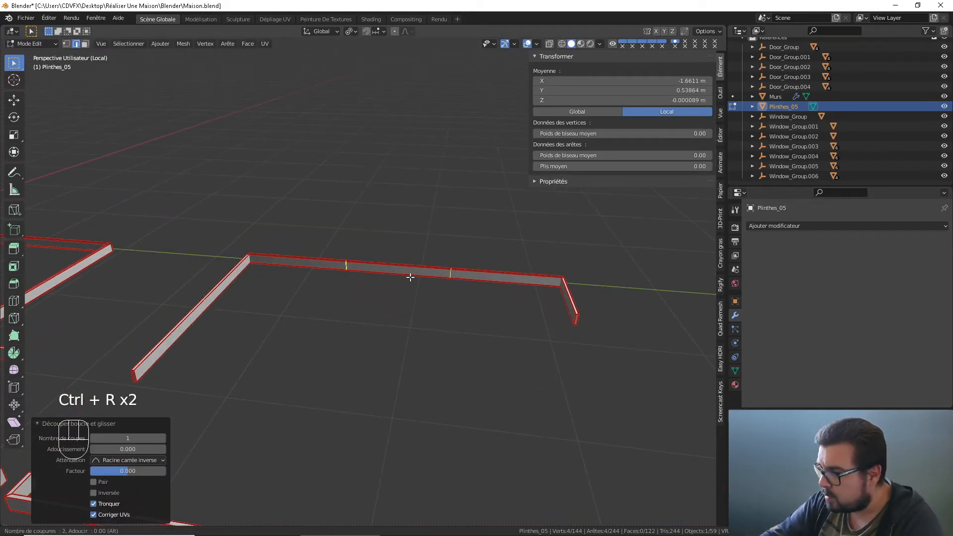
{"action": "left_click", "coordinate": [411, 277]}
{"action": "right_click", "coordinate": [410, 277]}
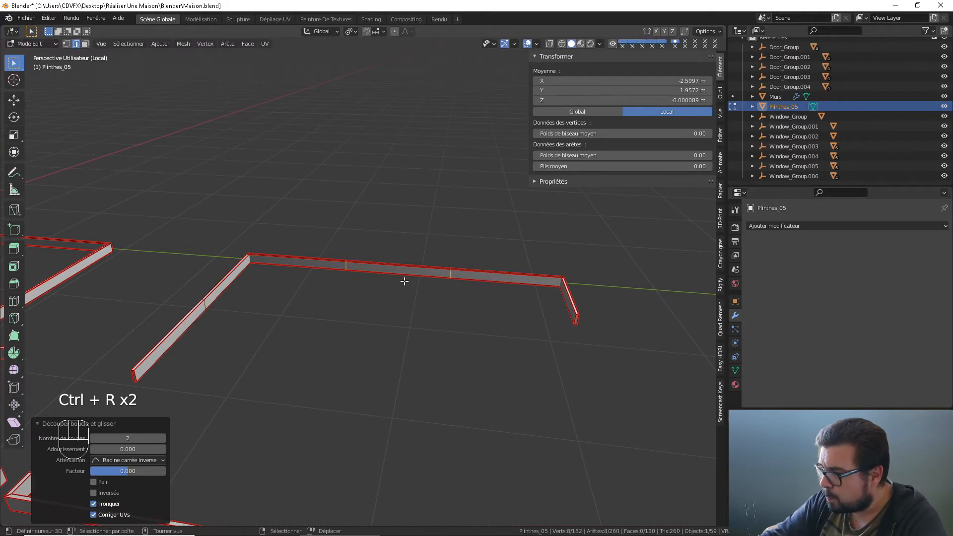
- Add two evenly spaced loop cuts to each of the two long parallel baseboards on the partition wall
{"action": "middle_click_drag", "start_coordinate": [405, 281], "coordinate": [490, 265]}
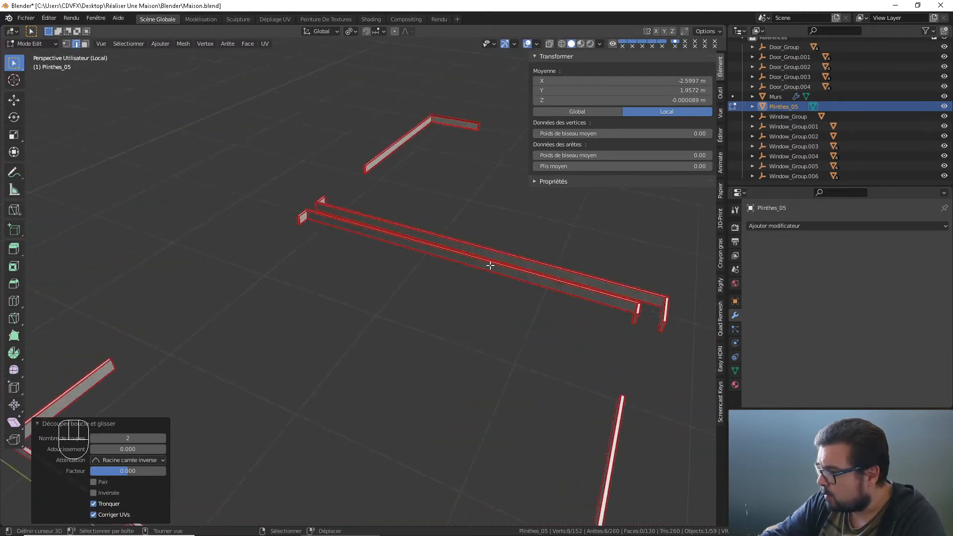
{"action": "left_click", "coordinate": [459, 254]}
{"action": "right_click", "coordinate": [460, 254]}
{"action": "middle_click_drag", "start_coordinate": [490, 272], "coordinate": [342, 274]}
{"action": "scroll", "coordinate": [411, 382], "scroll_direction": "down", "scroll_amount": 3}
{"action": "middle_click_drag", "start_coordinate": [412, 382], "coordinate": [332, 332], "text": "shift"}
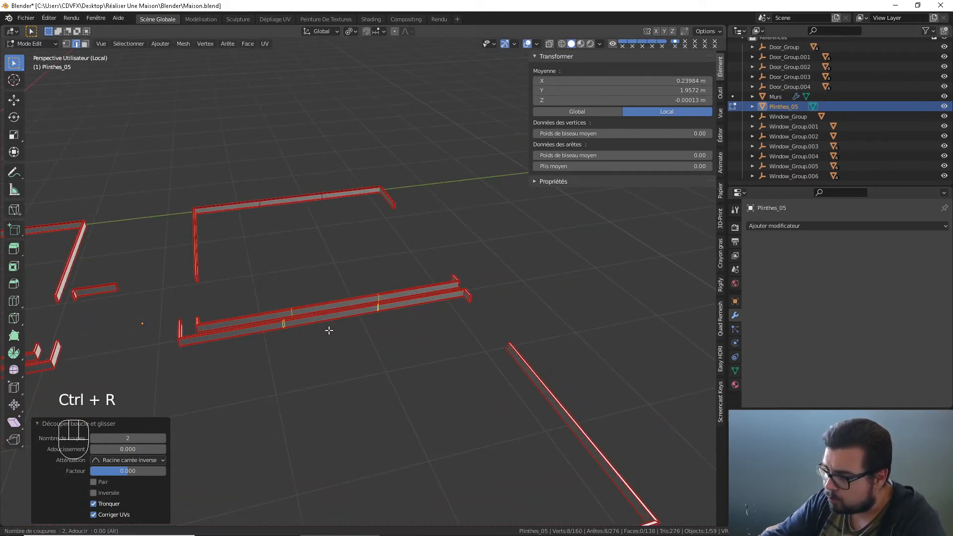
{"action": "left_click", "coordinate": [330, 330]}
{"action": "right_click", "coordinate": [354, 342]}
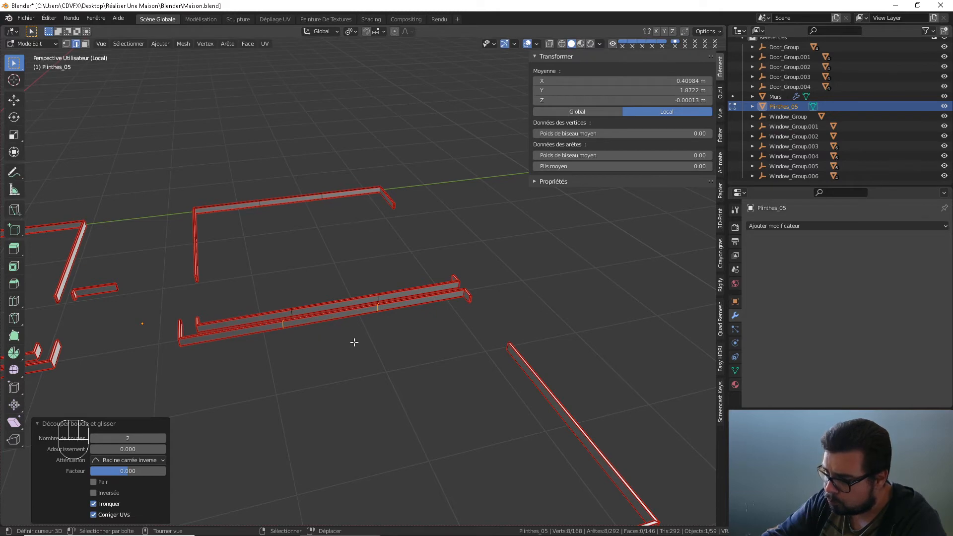
- Add one centred loop cut to the end-wall baseboard and two evenly spaced loop cuts to the long baseboard on the opposite outer wall
{"action": "middle_click_drag", "start_coordinate": [349, 323], "coordinate": [492, 273]}
{"action": "key", "text": "ctrl+r"}
{"action": "left_click", "coordinate": [496, 261]}
{"action": "right_click", "coordinate": [432, 258]}
{"action": "middle_click_drag", "start_coordinate": [432, 258], "coordinate": [358, 293]}
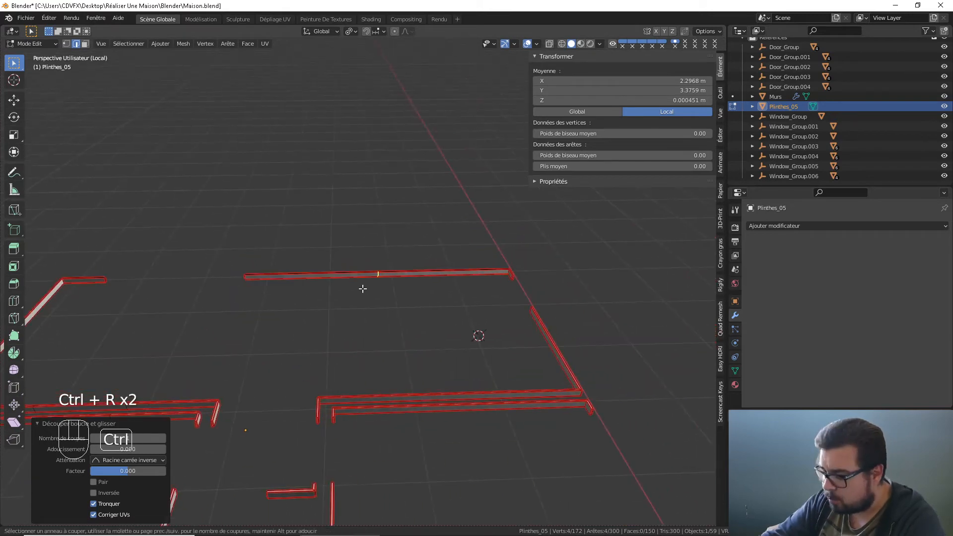
{"action": "left_click", "coordinate": [362, 289]}
{"action": "middle_click_drag", "start_coordinate": [443, 304], "coordinate": [381, 278]}
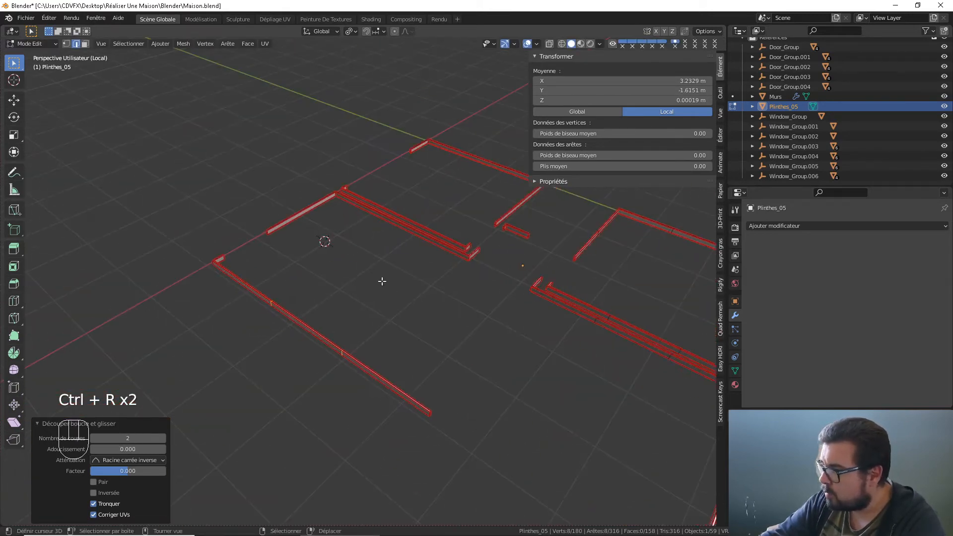
- Add one centred loop cut to each of the two parallel baseboards on the other partition wall, near the red axis
{"action": "key", "text": "ctrl+r"}
{"action": "left_click", "coordinate": [404, 234]}
{"action": "right_click", "coordinate": [413, 234]}
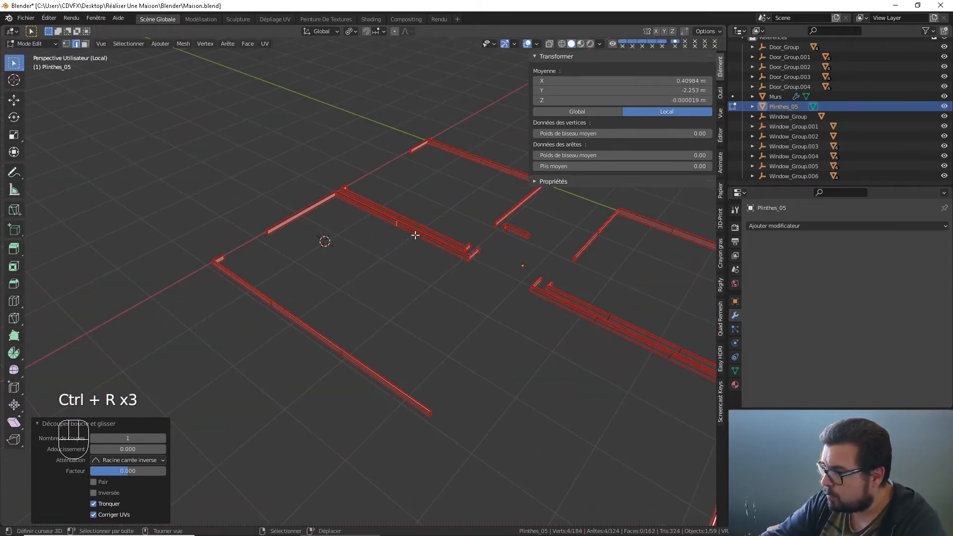
{"action": "middle_click_drag", "start_coordinate": [415, 234], "coordinate": [258, 268]}
{"action": "middle_click_drag", "start_coordinate": [470, 314], "coordinate": [386, 323]}
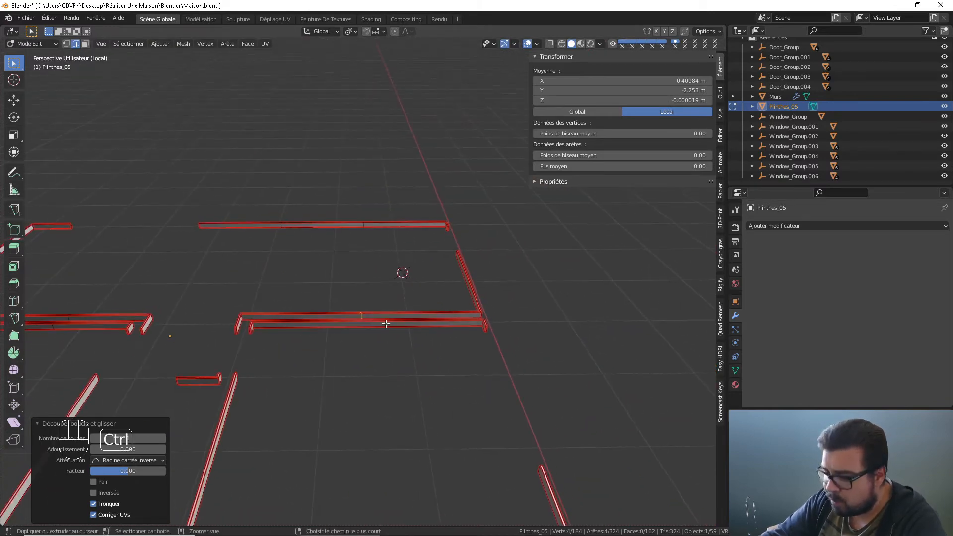
{"action": "key", "text": "ctrl+r"}
- Add one centred loop cut to the outer-wall baseboard near the red axis and one to a neighbouring baseboard
{"action": "middle_click_drag", "start_coordinate": [344, 361], "coordinate": [382, 334]}
{"action": "key", "text": "ctrl+r"}
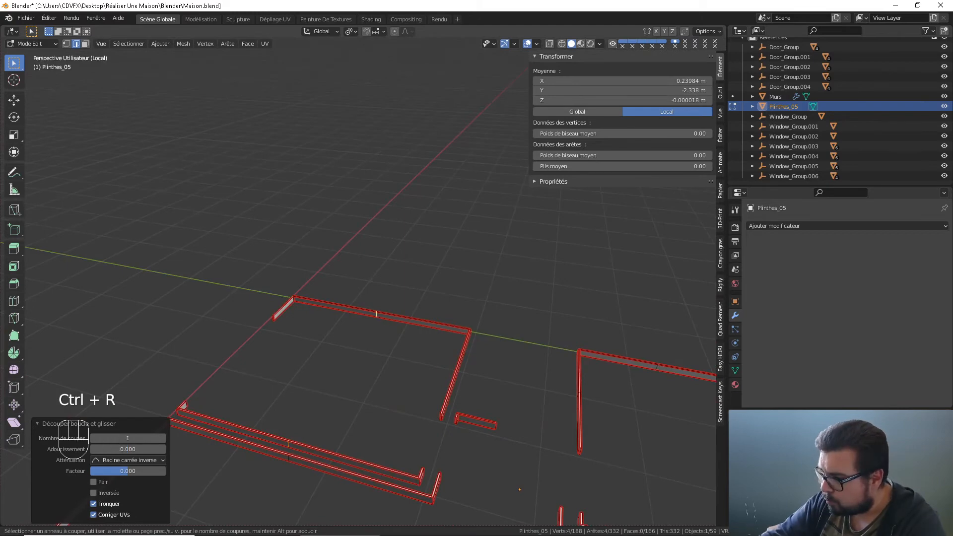
{"action": "left_click", "coordinate": [380, 328]}
{"action": "right_click", "coordinate": [381, 328]}
{"action": "middle_click_drag", "start_coordinate": [494, 372], "coordinate": [466, 368], "text": "shift"}
{"action": "key", "text": "ctrl+r"}
{"action": "left_click", "coordinate": [308, 345]}
{"action": "right_click", "coordinate": [308, 344]}
- Deselect everything, then flatten the first loop cut on the nearer long parallel partition baseboard by scaling it to 0 along Y
{"action": "middle_click_drag", "start_coordinate": [532, 370], "coordinate": [435, 355], "text": "shift"}
{"action": "scroll", "coordinate": [444, 358], "scroll_direction": "down", "scroll_amount": 3}
{"action": "key", "text": "a"}
{"action": "left_click", "coordinate": [430, 337]}
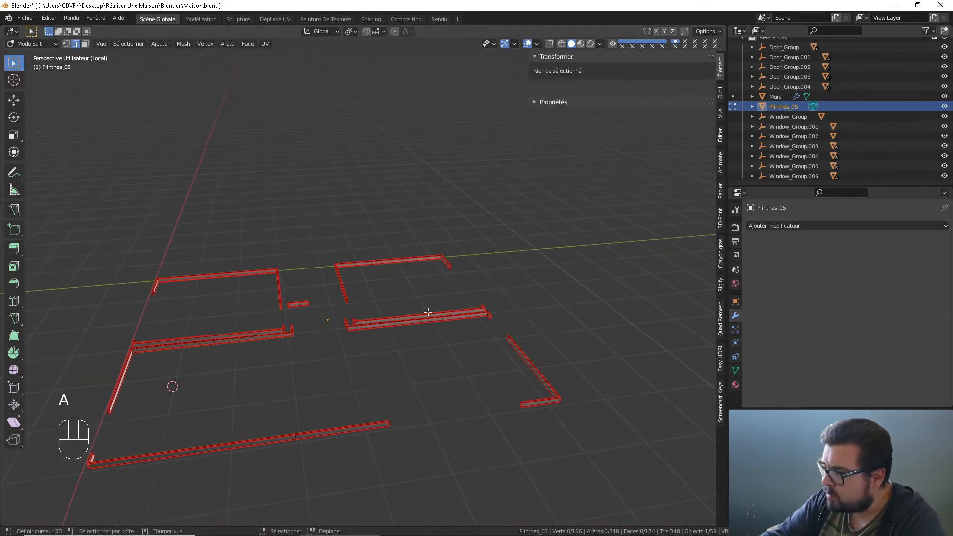
{"action": "middle_click_drag", "start_coordinate": [428, 313], "coordinate": [305, 398]}
{"action": "scroll", "coordinate": [368, 407], "scroll_direction": "up", "scroll_amount": 4}
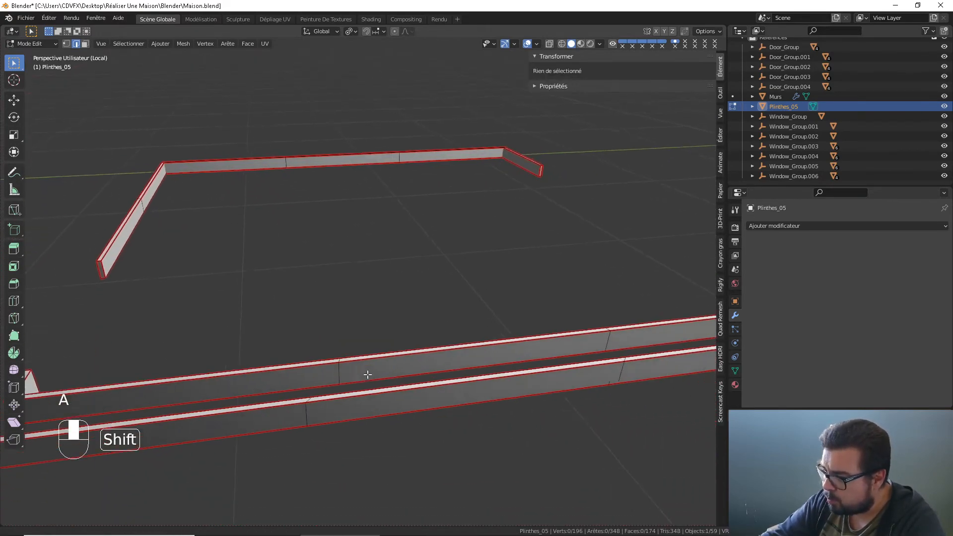
{"action": "left_click", "coordinate": [309, 416], "text": "alt+shift"}
{"action": "key", "text": "s"}
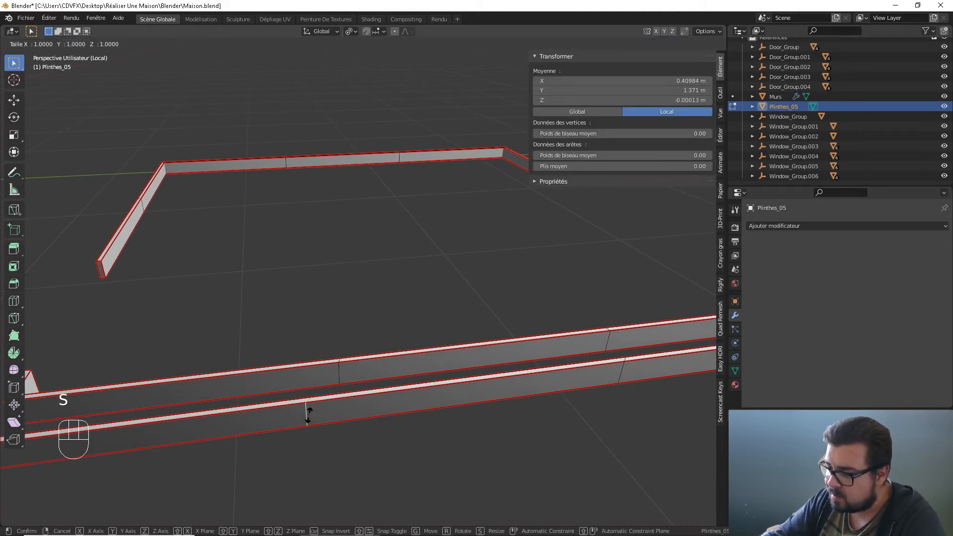
{"action": "key", "text": "y"}
{"action": "key", "text": "Return"}
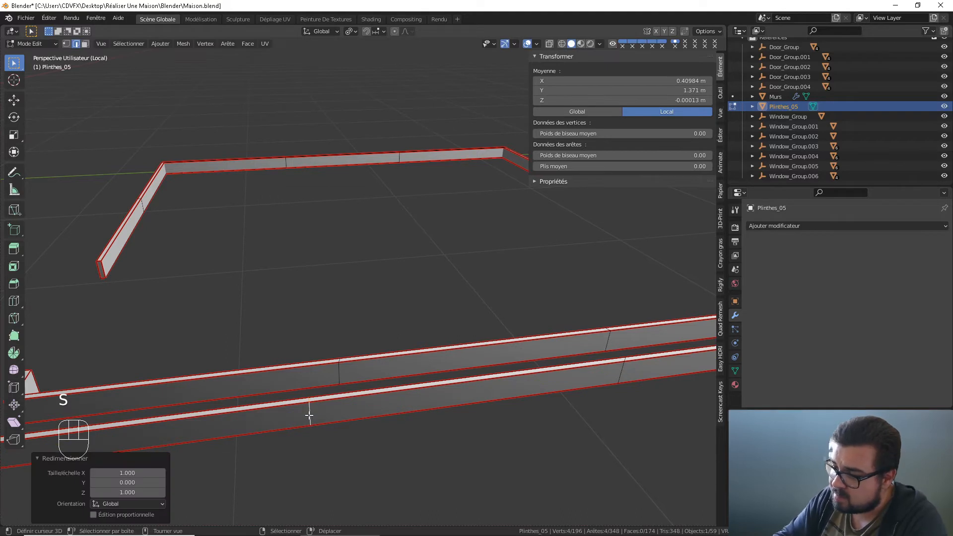
- Flatten the matching first loop cut on the farther parallel partition baseboard by scaling it to 0 along Y
{"action": "left_click", "coordinate": [336, 370]}
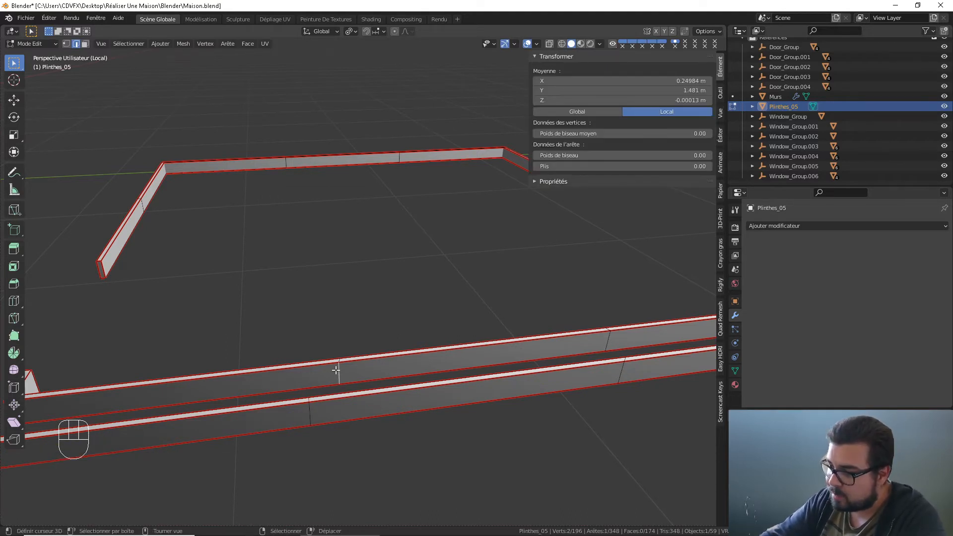
{"action": "left_click", "coordinate": [336, 370], "text": "alt+shift"}
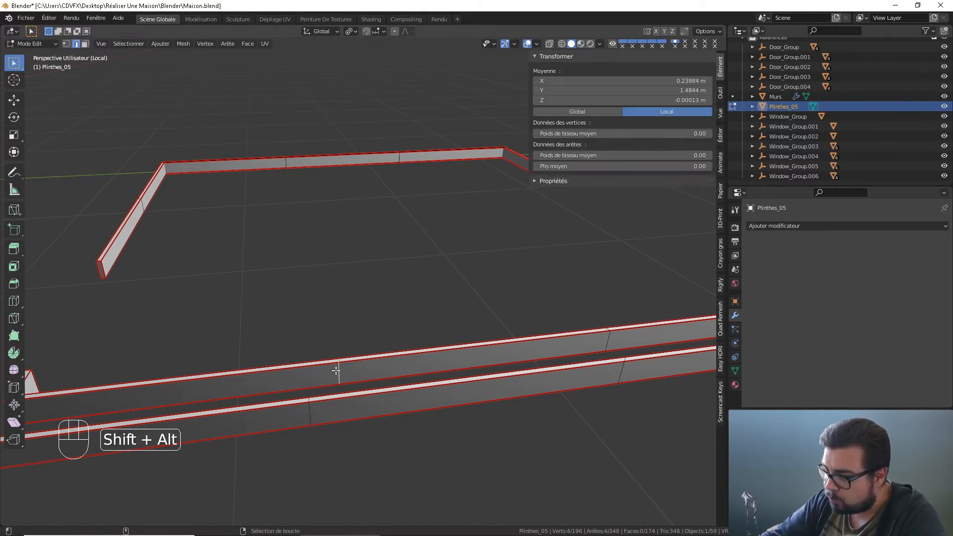
{"action": "key", "text": "s"}
{"action": "key", "text": "y"}
{"action": "key", "text": "Return"}
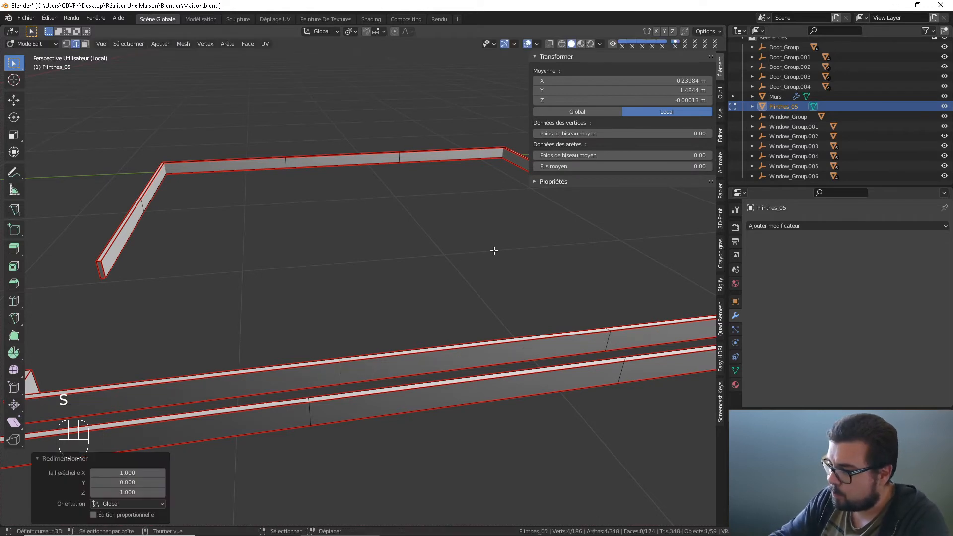
- Flatten the second loop cut on the nearer long partition baseboard by scaling it to 0 along Y
{"action": "scroll", "coordinate": [500, 259], "scroll_direction": "up", "scroll_amount": 1}
{"action": "middle_click_drag", "start_coordinate": [501, 259], "coordinate": [415, 243], "text": "shift"}
{"action": "right_click", "coordinate": [541, 377]}
{"action": "left_click", "coordinate": [541, 376], "text": "alt+shift"}
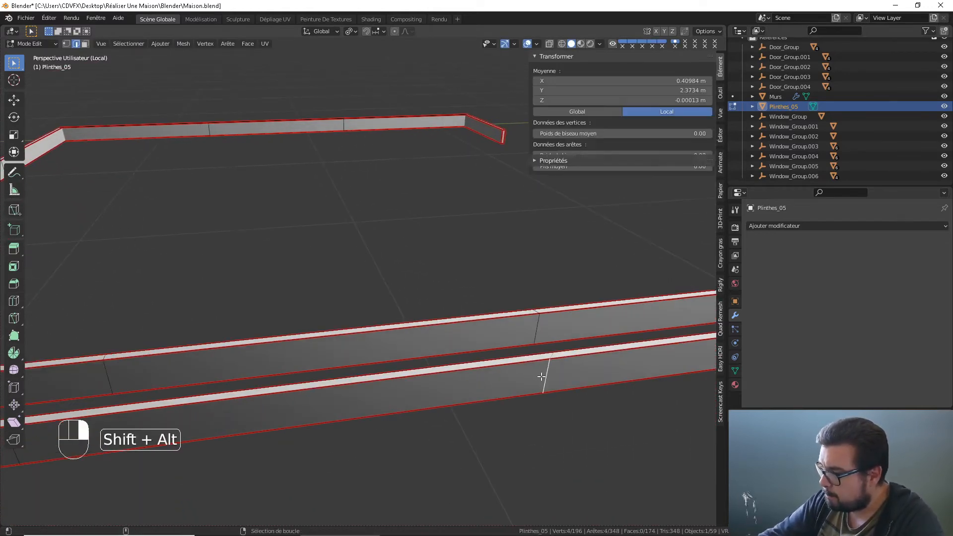
{"action": "key", "text": "s"}
{"action": "key", "text": "y"}
{"action": "key", "text": "0"}
{"action": "key", "text": "Return"}
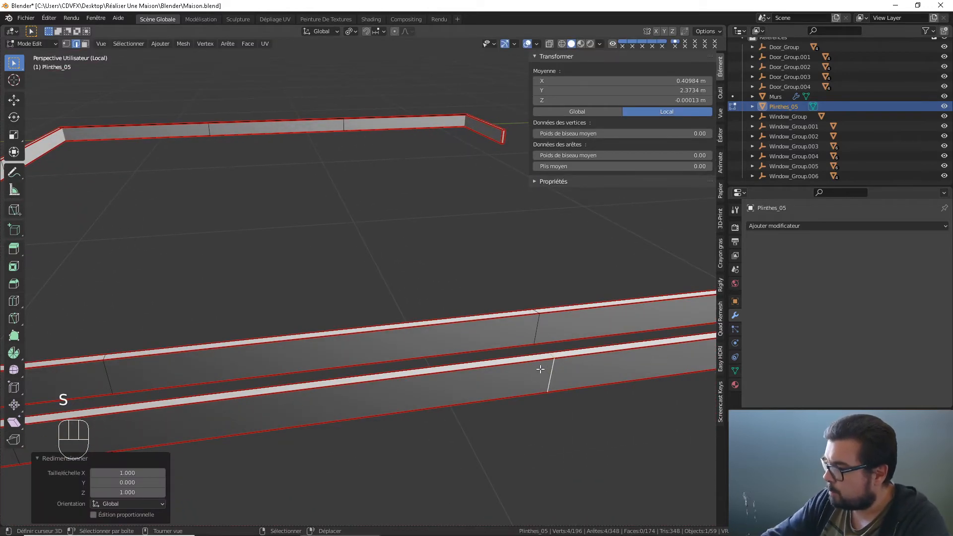
- Scale the second loop cut on the farther partition baseboard to 0 along Y and deselect everything
{"action": "right_click", "coordinate": [537, 331]}
{"action": "right_click", "coordinate": [538, 330], "text": "alt+shift"}
{"action": "right_click", "coordinate": [538, 330], "text": "alt+shift"}
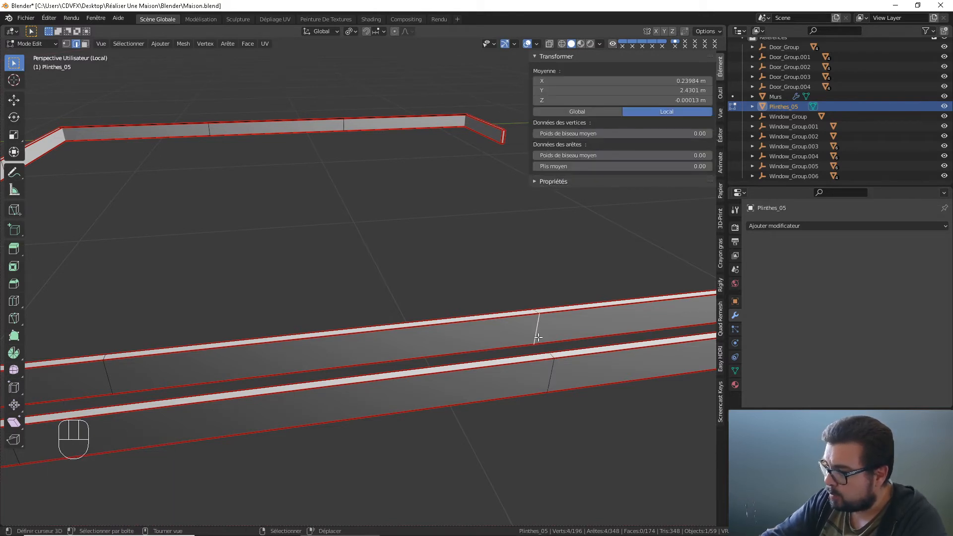
{"action": "key", "text": "s"}
{"action": "key", "text": "y"}
{"action": "key", "text": "Return"}
{"action": "key", "text": "a"}
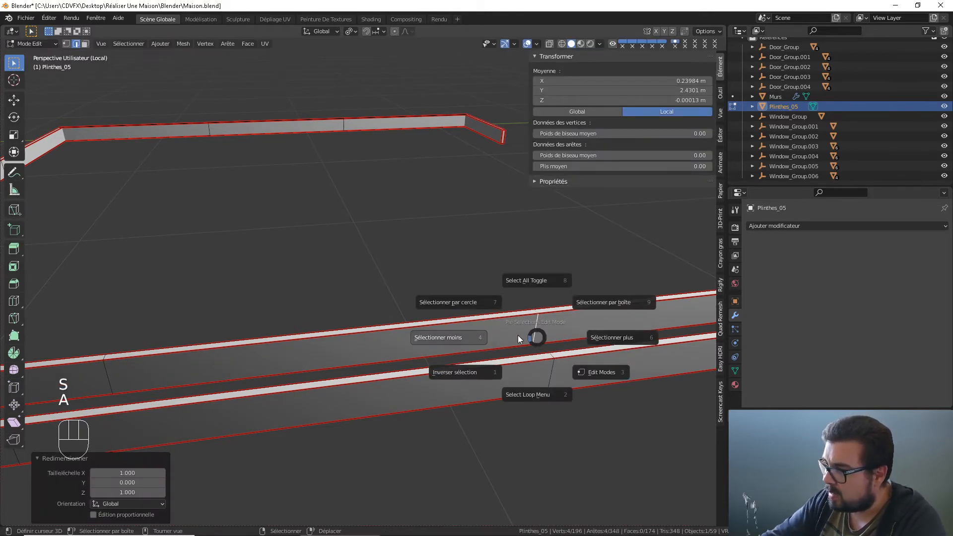
{"action": "left_click", "coordinate": [417, 230]}
{"action": "right_click", "coordinate": [431, 226]}
- Flatten the loop cut in the middle of the end-wall baseboard by scaling it to 0 along X
{"action": "scroll", "coordinate": [412, 222], "scroll_direction": "down", "scroll_amount": 6}
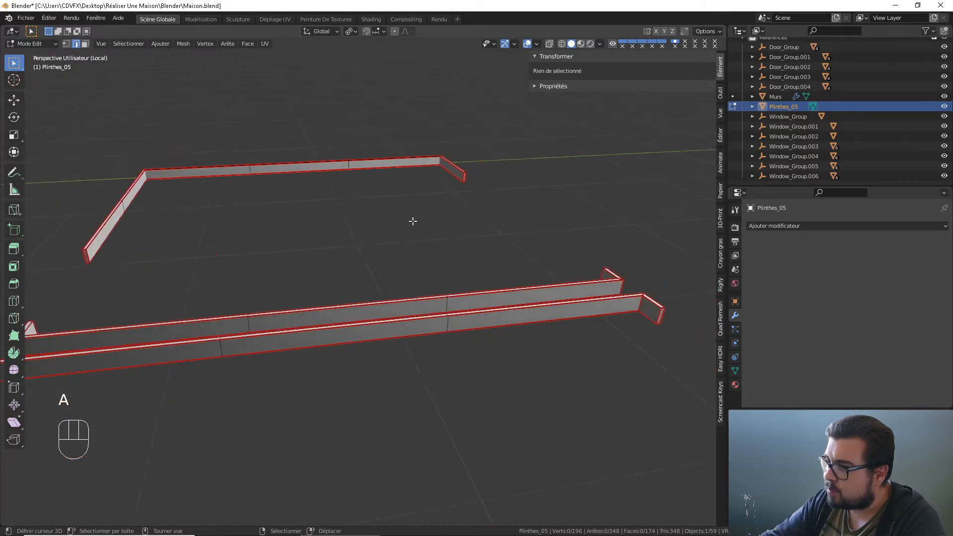
{"action": "middle_click_drag", "start_coordinate": [413, 223], "coordinate": [556, 332], "text": "shift"}
{"action": "middle_click_drag", "start_coordinate": [571, 333], "coordinate": [338, 344], "text": "shift"}
{"action": "scroll", "coordinate": [422, 353], "scroll_direction": "up", "scroll_amount": 4}
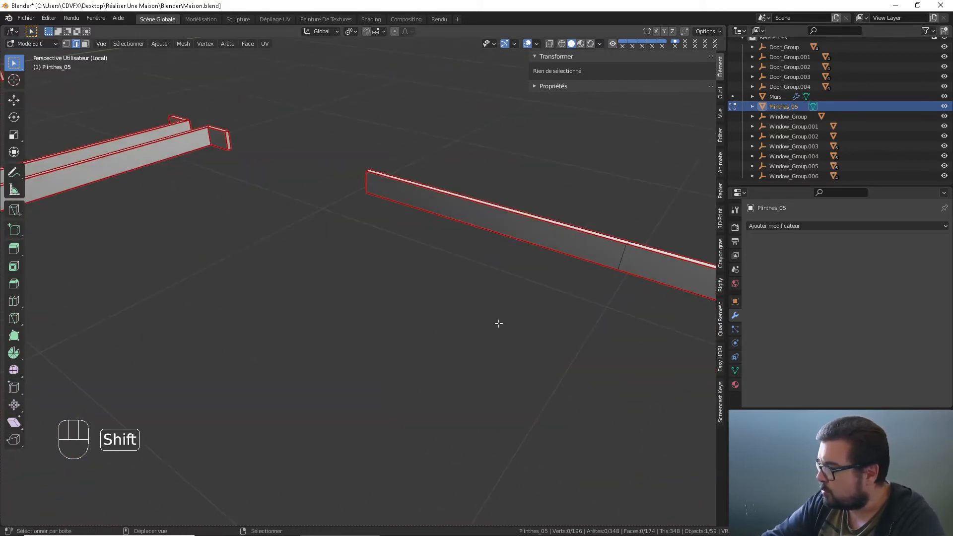
{"action": "middle_click_drag", "start_coordinate": [500, 323], "coordinate": [382, 370], "text": "shift"}
{"action": "middle_click_drag", "start_coordinate": [392, 367], "coordinate": [458, 353]}
{"action": "right_click", "coordinate": [442, 346]}
{"action": "right_click", "coordinate": [434, 346]}
{"action": "right_click", "coordinate": [435, 347], "text": "alt+shift"}
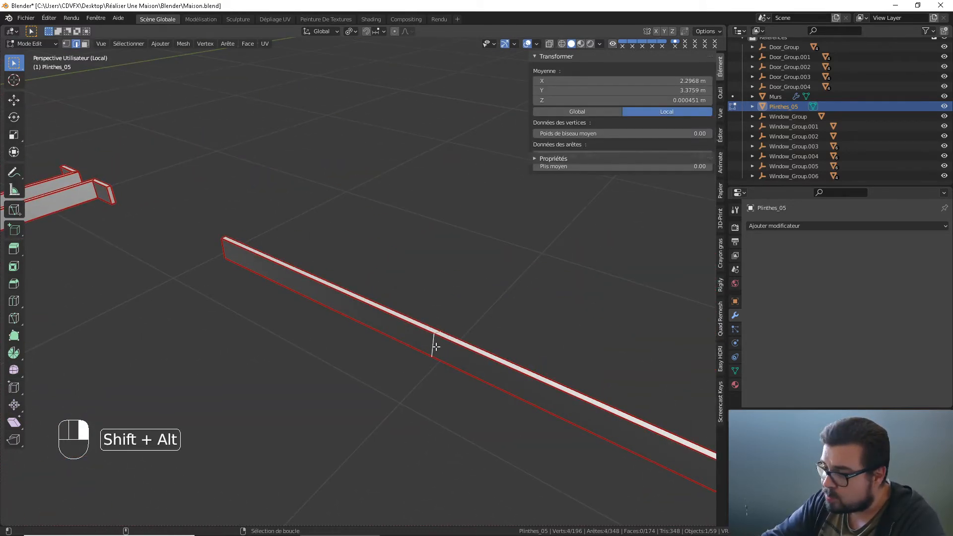
{"action": "type", "text": "sx1"}
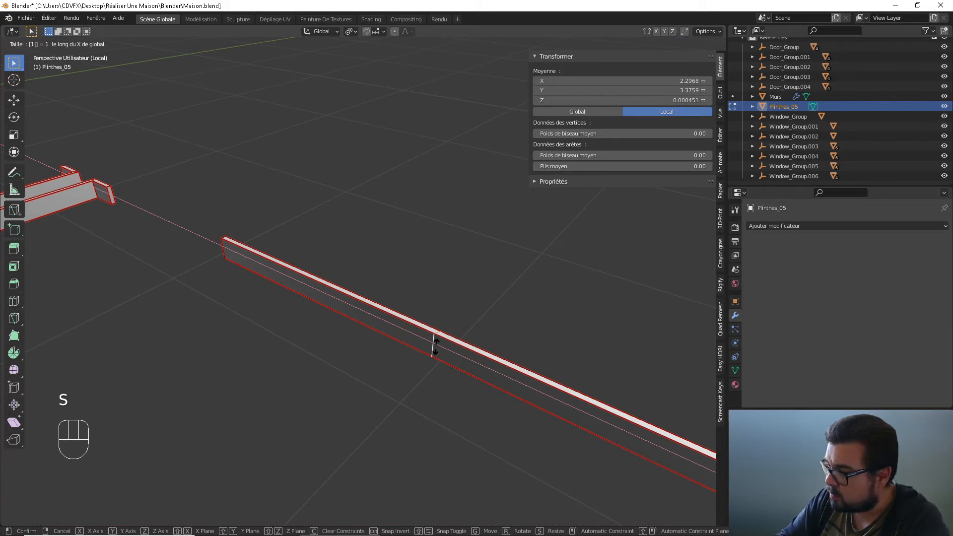
{"action": "type", "text": "0"}
{"action": "key", "text": "Return"}
- Flatten the first loop cut on the long baseboard of the opposite outer wall by scaling it to 0 along Y
{"action": "middle_click_drag", "start_coordinate": [409, 351], "coordinate": [542, 380]}
{"action": "middle_click_drag", "start_coordinate": [534, 385], "coordinate": [198, 345], "text": "shift"}
{"action": "scroll", "coordinate": [298, 352], "scroll_direction": "down", "scroll_amount": 4}
{"action": "middle_click_drag", "start_coordinate": [479, 364], "coordinate": [413, 349], "text": "shift"}
{"action": "right_click", "coordinate": [472, 341]}
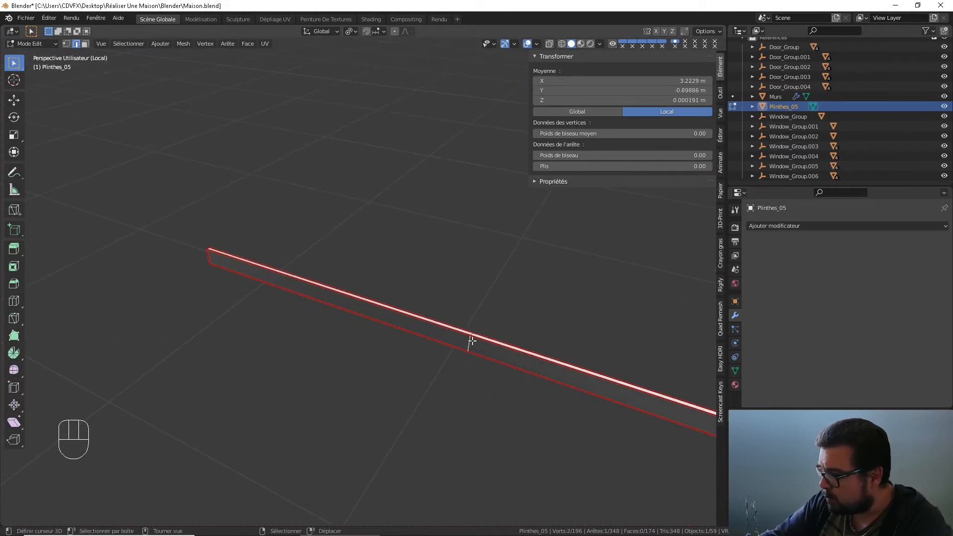
{"action": "right_click", "coordinate": [472, 342], "text": "alt+shift"}
{"action": "right_click", "coordinate": [473, 341], "text": "alt+shift"}
{"action": "key", "text": "x"}
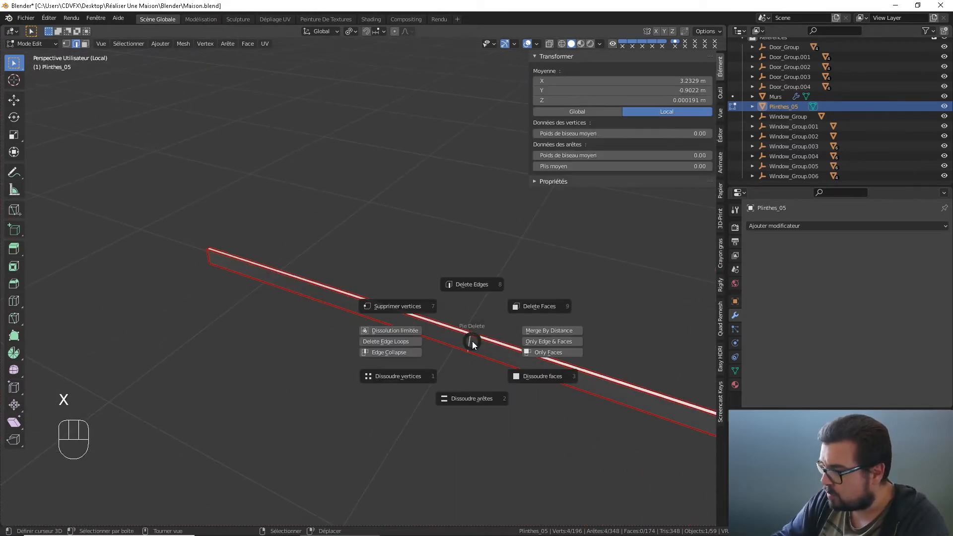
{"action": "right_click", "coordinate": [407, 205]}
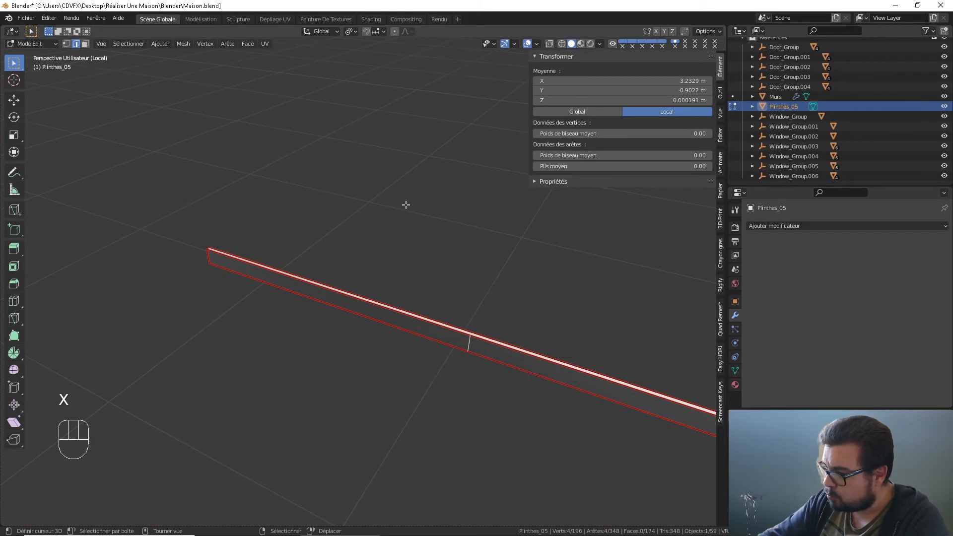
{"action": "key", "text": "s"}
{"action": "key", "text": "x"}
{"action": "key", "text": "0"}
{"action": "key", "text": "y"}
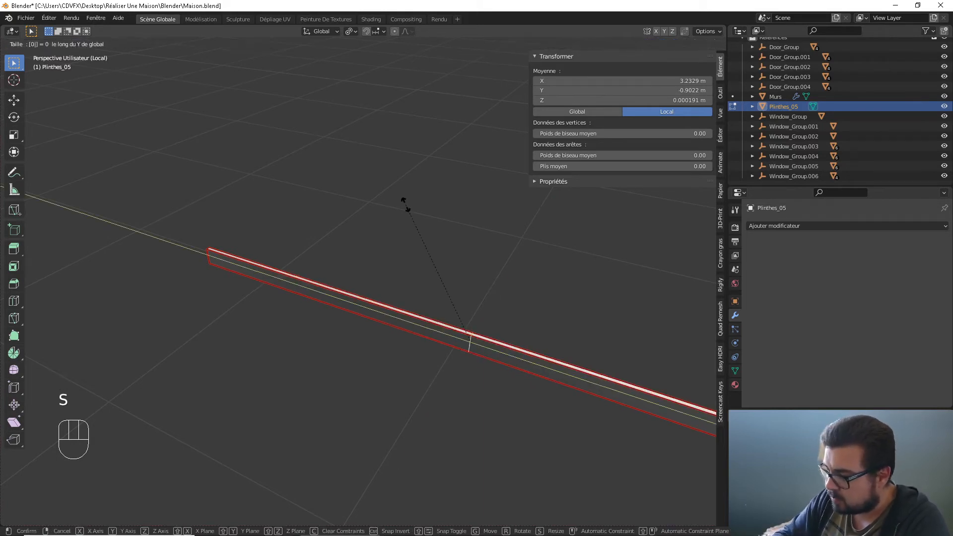
{"action": "key", "text": "Return"}
- Flatten the second loop cut on the same long outer-wall baseboard by scaling it to 0 along Y
{"action": "middle_click_drag", "start_coordinate": [435, 212], "coordinate": [380, 338], "text": "shift"}
{"action": "left_click", "coordinate": [368, 324]}
{"action": "left_click", "coordinate": [367, 323], "text": "alt+shift"}
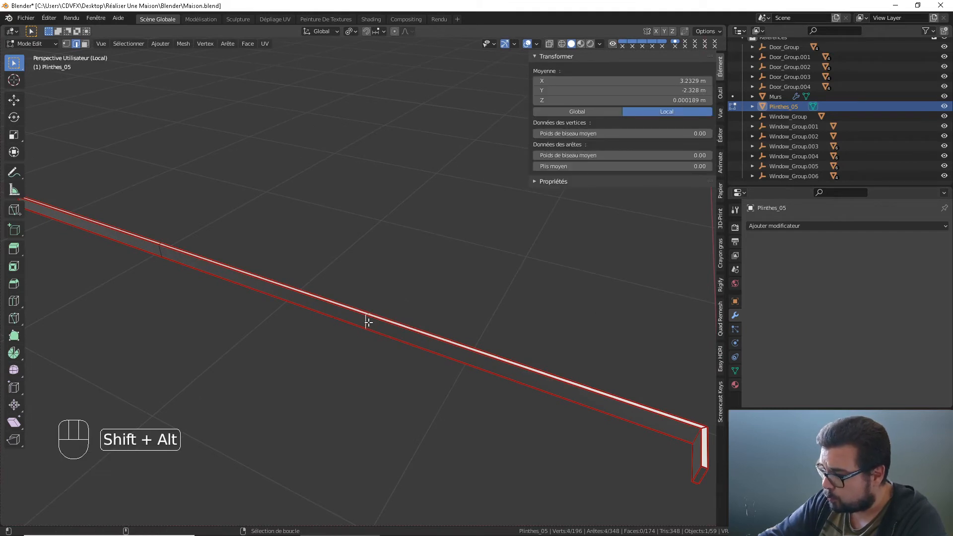
{"action": "key", "text": "s"}
{"action": "key", "text": "y"}
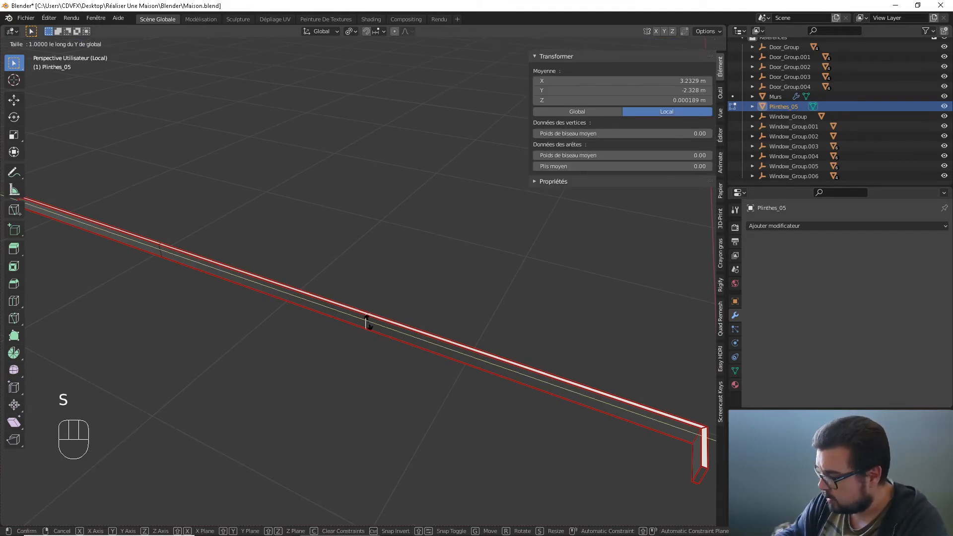
{"action": "key", "text": "0"}
{"action": "key", "text": "Return"}
- Add one centred loop cut to the end-wall baseboard along the red axis and flatten it by scaling to 0 along X
{"action": "middle_click_drag", "start_coordinate": [379, 324], "coordinate": [312, 312], "text": "shift"}
{"action": "middle_click_drag", "start_coordinate": [313, 312], "coordinate": [381, 340], "text": "shift"}
{"action": "scroll", "coordinate": [368, 382], "scroll_direction": "down", "scroll_amount": 3}
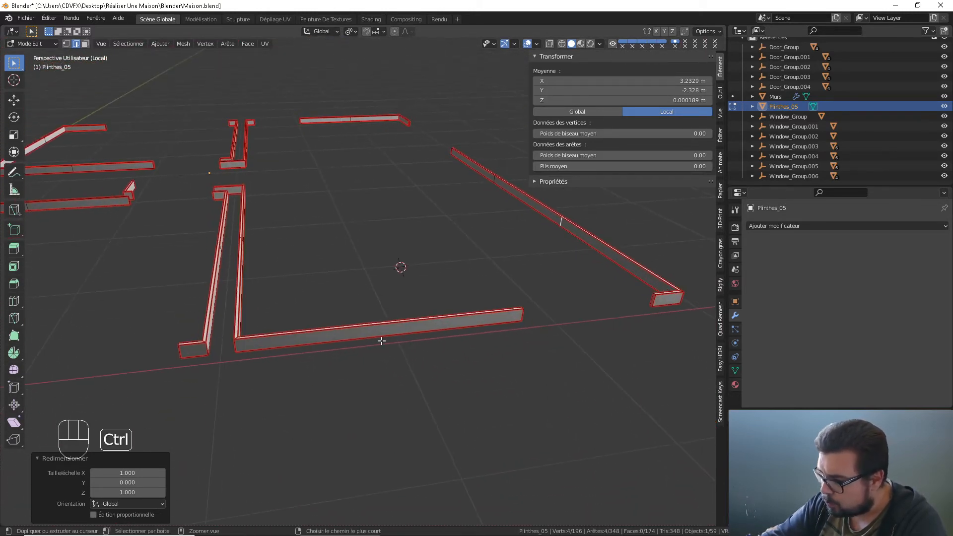
{"action": "key", "text": "ctrl+r"}
{"action": "left_click", "coordinate": [381, 341]}
{"action": "right_click", "coordinate": [379, 341]}
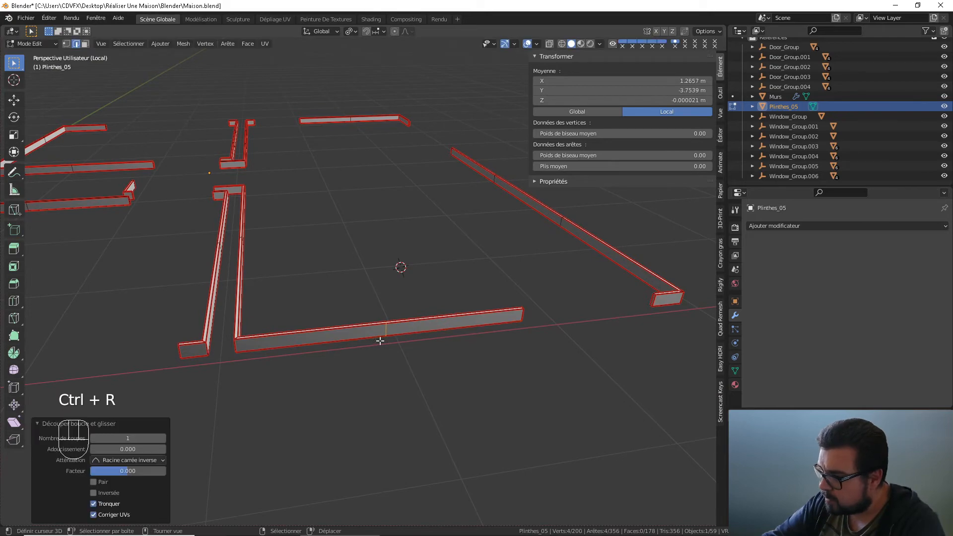
{"action": "key", "text": "s"}
{"action": "key", "text": "x"}
{"action": "key", "text": "0"}
{"action": "key", "text": "Return"}
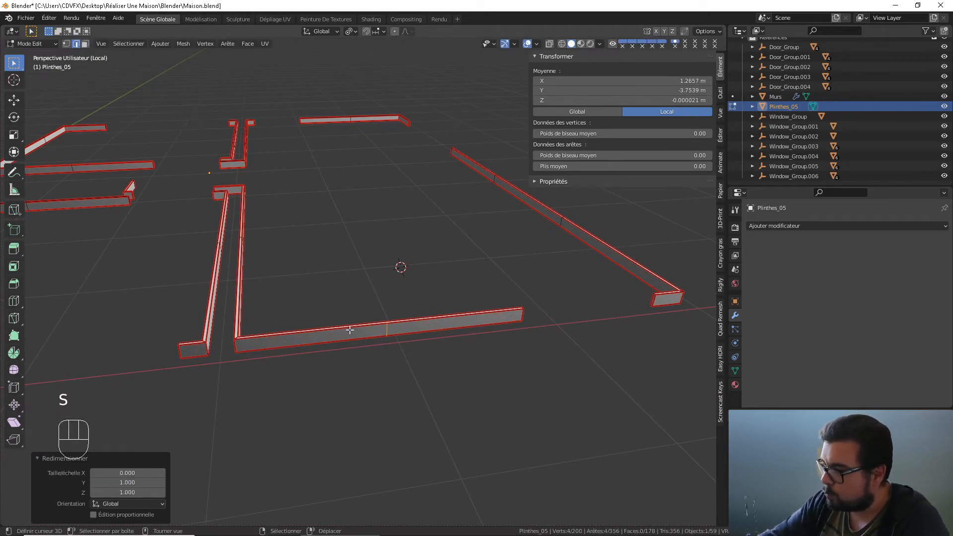
- Flatten the centred loop cut on the nearer baseboard of the other partition wall by scaling it to 0 along Y
{"action": "middle_click_drag", "start_coordinate": [338, 314], "coordinate": [298, 390]}
{"action": "scroll", "coordinate": [298, 390], "scroll_direction": "up", "scroll_amount": 1}
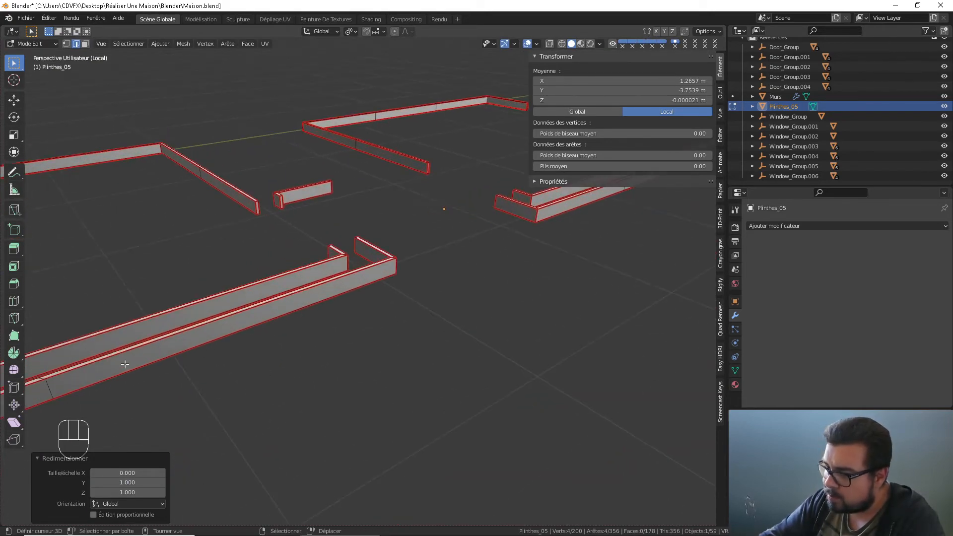
{"action": "middle_click_drag", "start_coordinate": [125, 364], "coordinate": [235, 376], "text": "shift"}
{"action": "left_click", "coordinate": [229, 369], "text": "alt+shift"}
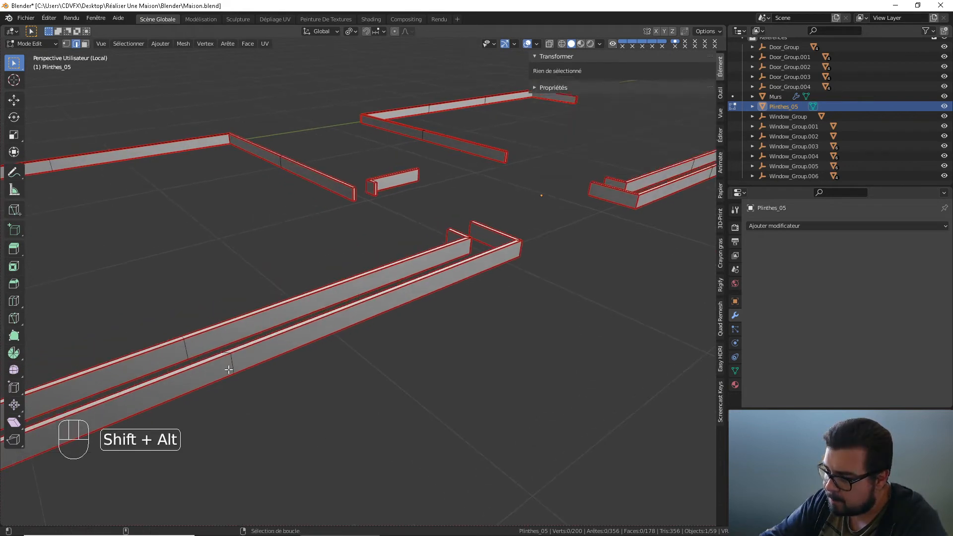
{"action": "left_click", "coordinate": [229, 370], "text": "alt"}
{"action": "type", "text": "sxy0"}
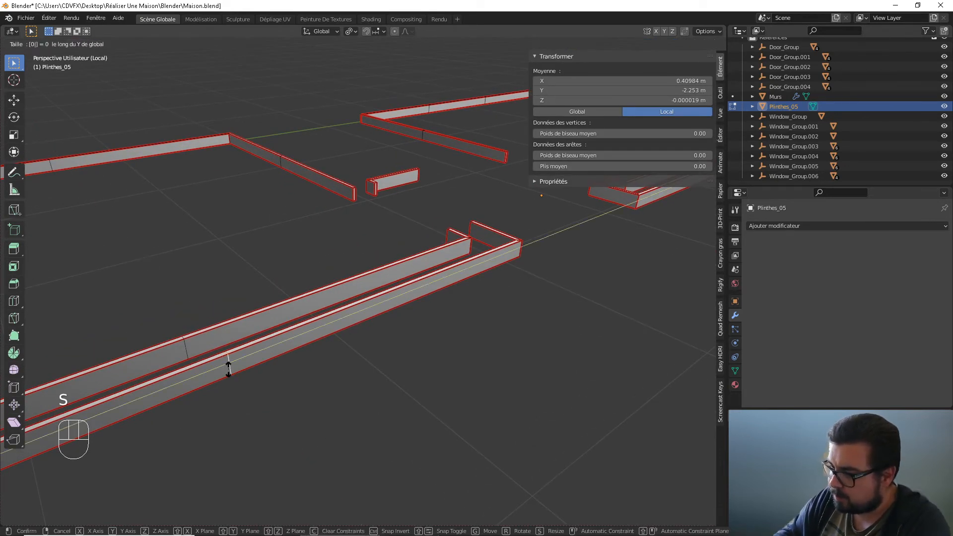
{"action": "key", "text": "Return"}
- Flatten the centred loop cut on the parallel baseboard behind it by scaling it to 0 along Y
{"action": "right_click", "coordinate": [187, 351]}
{"action": "right_click", "coordinate": [187, 351], "text": "alt+shift"}
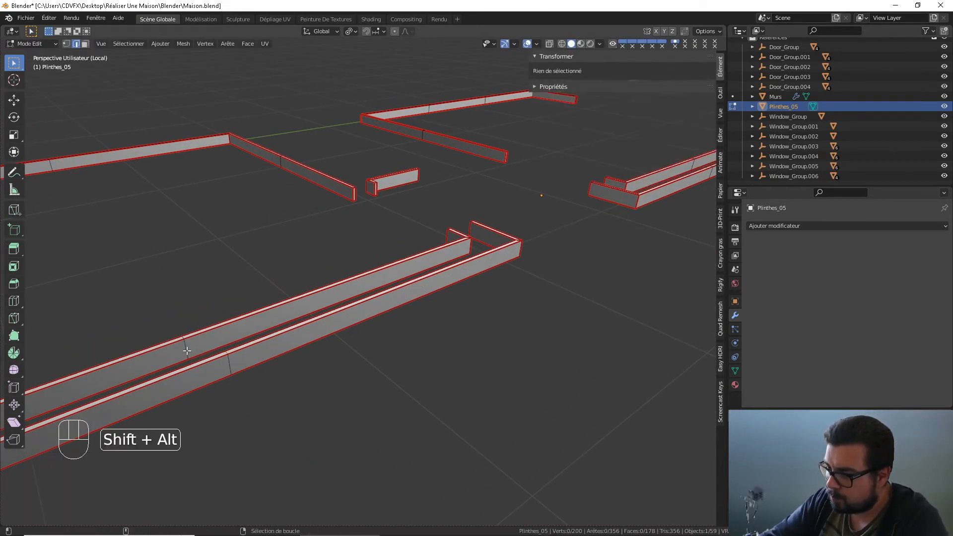
{"action": "right_click", "coordinate": [187, 351], "text": "alt+shift"}
{"action": "type", "text": "sy0"}
{"action": "key", "text": "Return"}
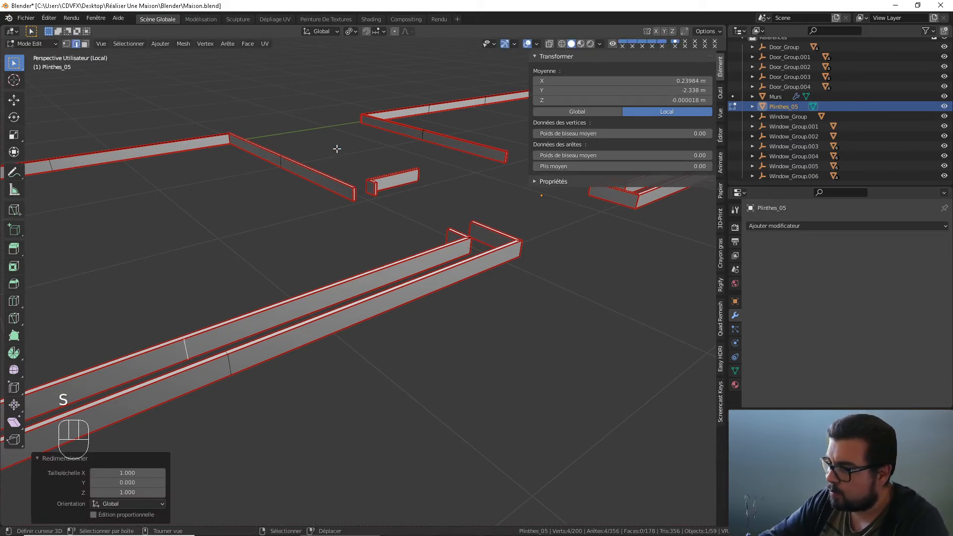
- Flatten the centred loop cut on the cross-wall baseboard of the corner room by scaling it to 0 along X
{"action": "right_click", "coordinate": [278, 158]}
{"action": "right_click", "coordinate": [278, 158], "text": "alt+shift"}
{"action": "type", "text": "sx0"}
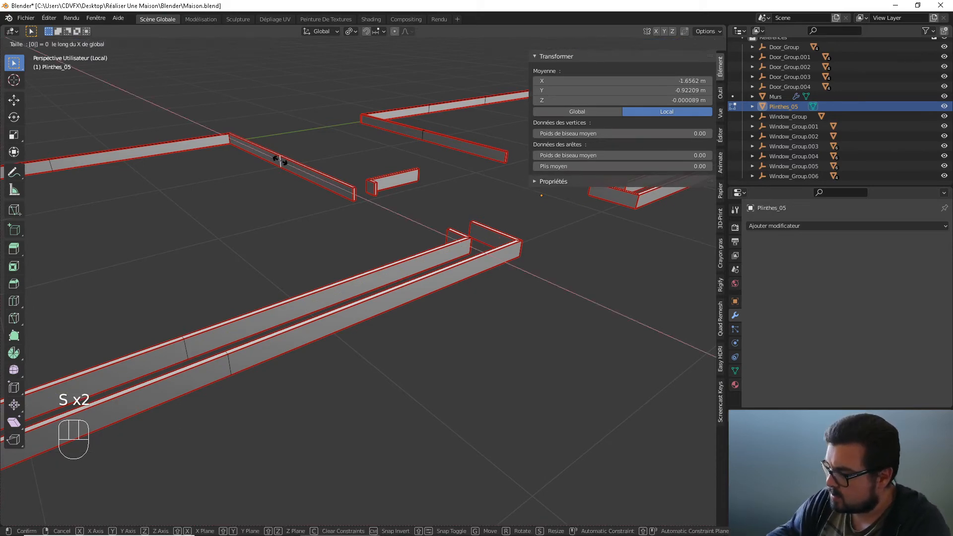
{"action": "key", "text": "Return"}
- Flatten the centred loop cut on the adjoining outer-wall baseboard by scaling it to 0 along Y
{"action": "middle_click_drag", "start_coordinate": [279, 156], "coordinate": [225, 236], "text": "shift"}
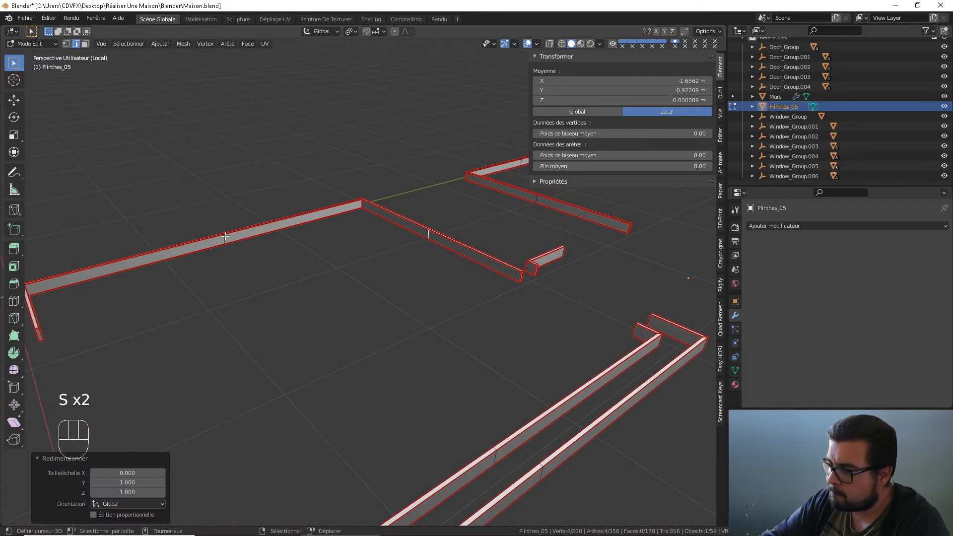
{"action": "right_click", "coordinate": [225, 237]}
{"action": "right_click", "coordinate": [224, 237], "text": "alt+shift"}
{"action": "type", "text": "sy"}
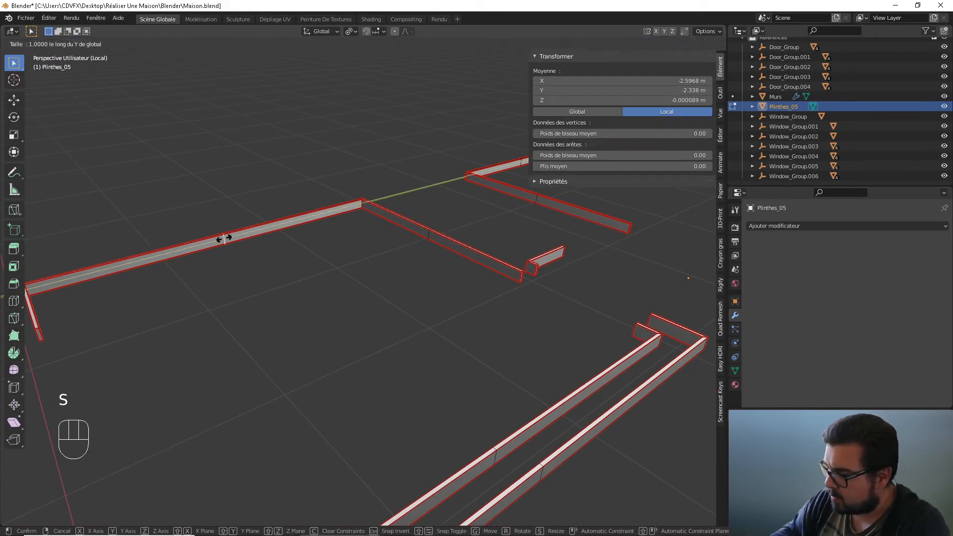
{"action": "type", "text": "0"}
{"action": "key", "text": "Return"}
- Flatten the centred loop cut on the long baseboard beside the short doorway return by scaling it to 0 along X
{"action": "middle_click_drag", "start_coordinate": [503, 242], "coordinate": [214, 317], "text": "shift"}
{"action": "middle_click_drag", "start_coordinate": [477, 320], "coordinate": [192, 246], "text": "shift"}
{"action": "middle_click_drag", "start_coordinate": [389, 344], "coordinate": [270, 321], "text": "shift"}
{"action": "scroll", "coordinate": [271, 321], "scroll_direction": "up", "scroll_amount": 2}
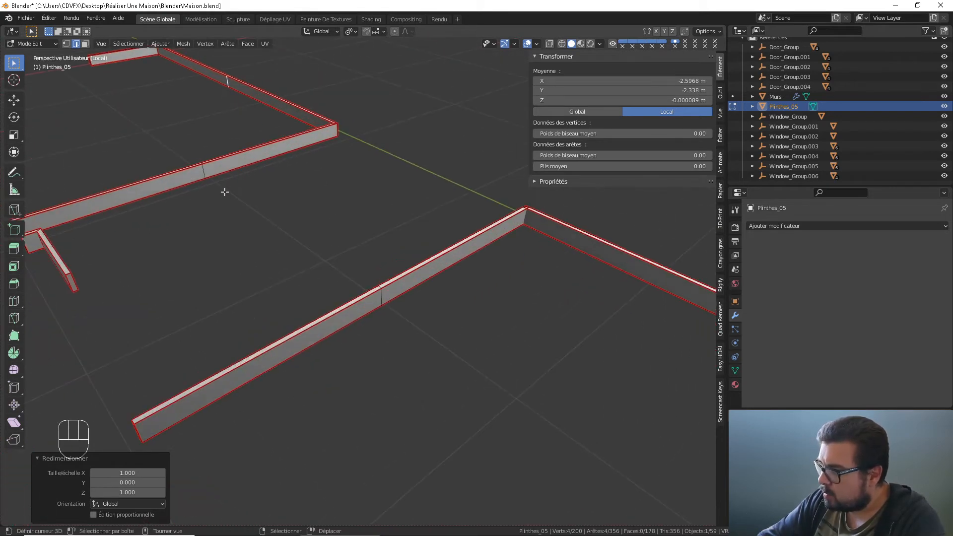
{"action": "left_click", "coordinate": [206, 172], "text": "alt+shift"}
{"action": "key", "text": "s"}
{"action": "key", "text": "x"}
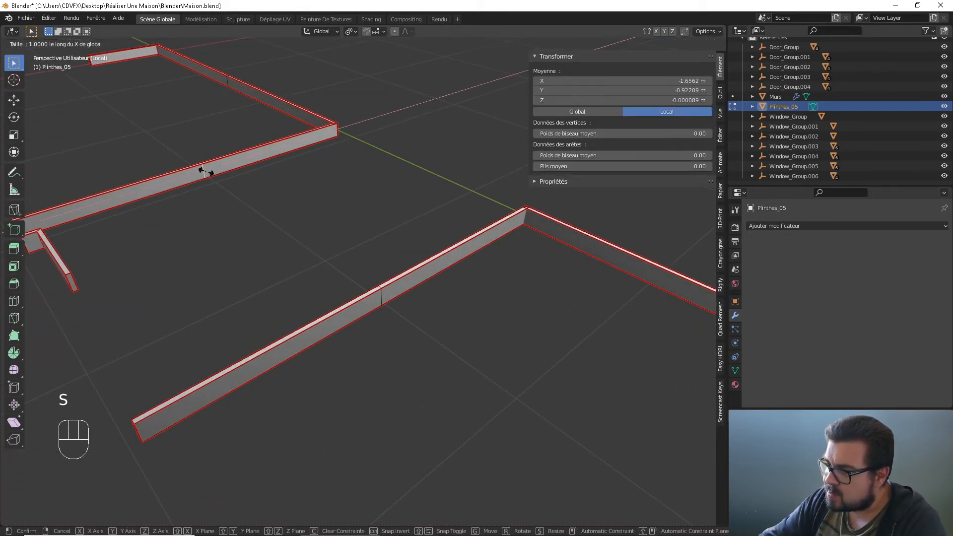
{"action": "left_click", "coordinate": [206, 172]}
- Flatten the centred loop cut on the parallel baseboard of the neighbouring room by scaling it to 0 along X
{"action": "scroll", "coordinate": [332, 272], "scroll_direction": "up", "scroll_amount": 1}
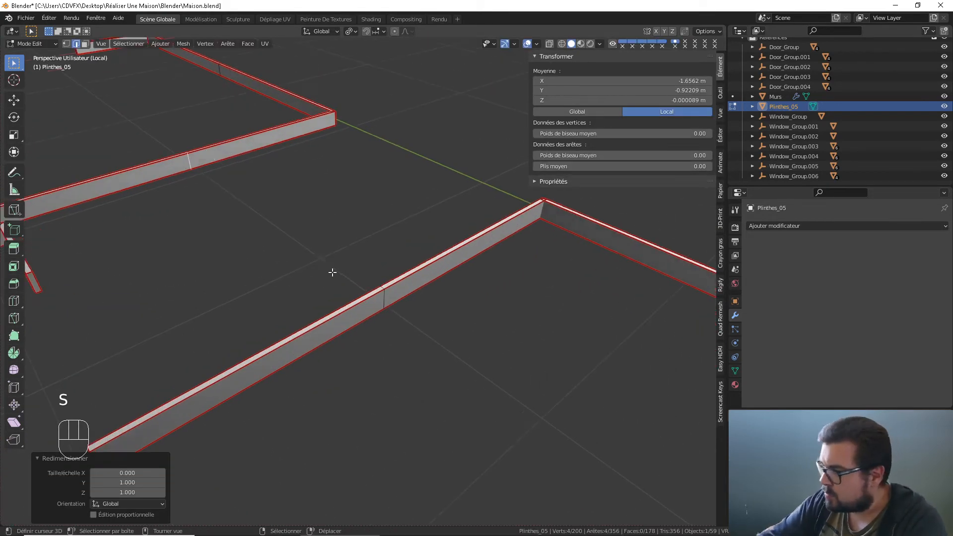
{"action": "left_click", "coordinate": [387, 303], "text": "alt+shift"}
{"action": "key", "text": "s"}
{"action": "key", "text": "x"}
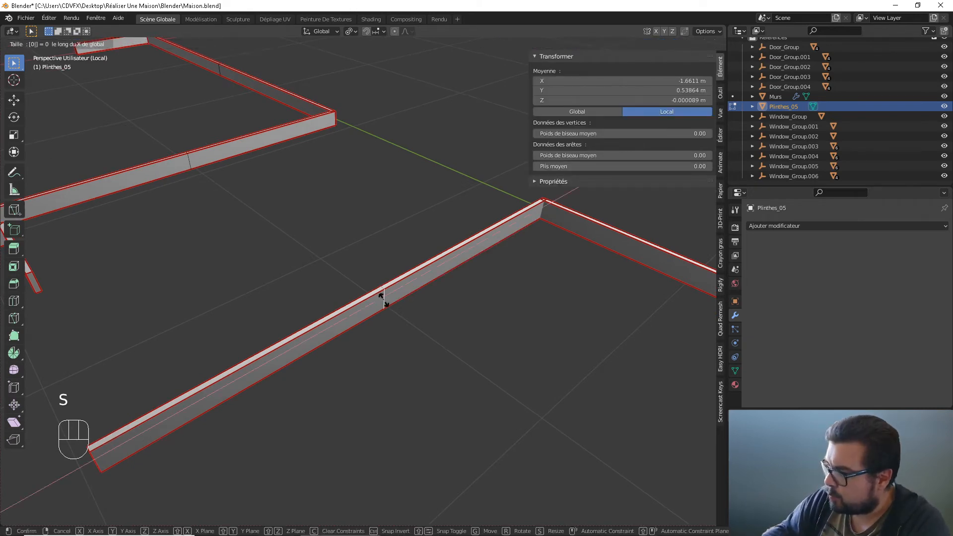
{"action": "left_click", "coordinate": [383, 298]}
- Examine up close the outer corner where the just straightened baseboard meets the adjoining perpendicular one
{"action": "middle_click_drag", "start_coordinate": [382, 298], "coordinate": [340, 335]}
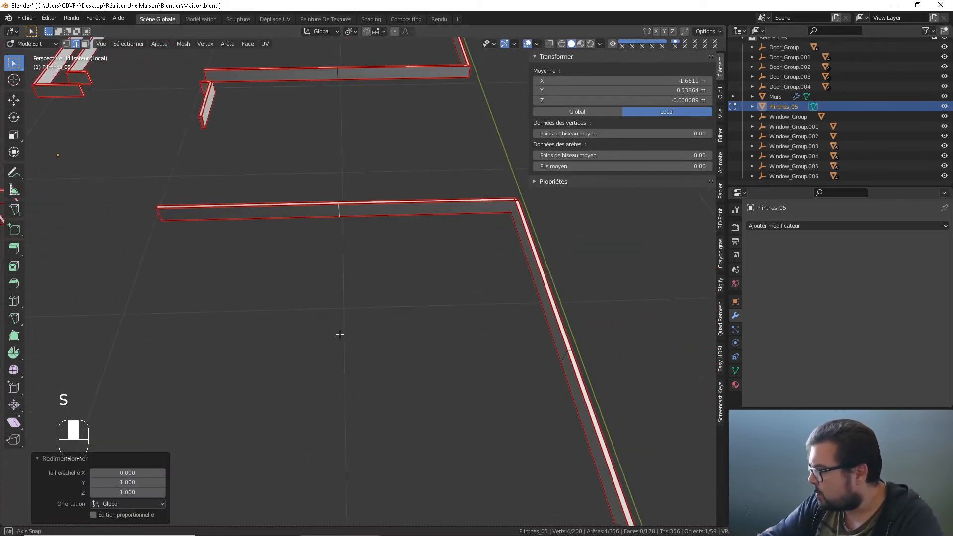
{"action": "middle_click_drag", "start_coordinate": [359, 288], "coordinate": [360, 338]}
{"action": "scroll", "coordinate": [359, 338], "scroll_direction": "up", "scroll_amount": 4}
{"action": "middle_click_drag", "start_coordinate": [442, 355], "coordinate": [273, 300], "text": "shift"}
{"action": "scroll", "coordinate": [298, 328], "scroll_direction": "up", "scroll_amount": 4}
{"action": "middle_click_drag", "start_coordinate": [430, 422], "coordinate": [362, 247], "text": "shift"}
{"action": "scroll", "coordinate": [381, 362], "scroll_direction": "down", "scroll_amount": 2}
{"action": "middle_click_drag", "start_coordinate": [381, 362], "coordinate": [358, 239], "text": "shift"}
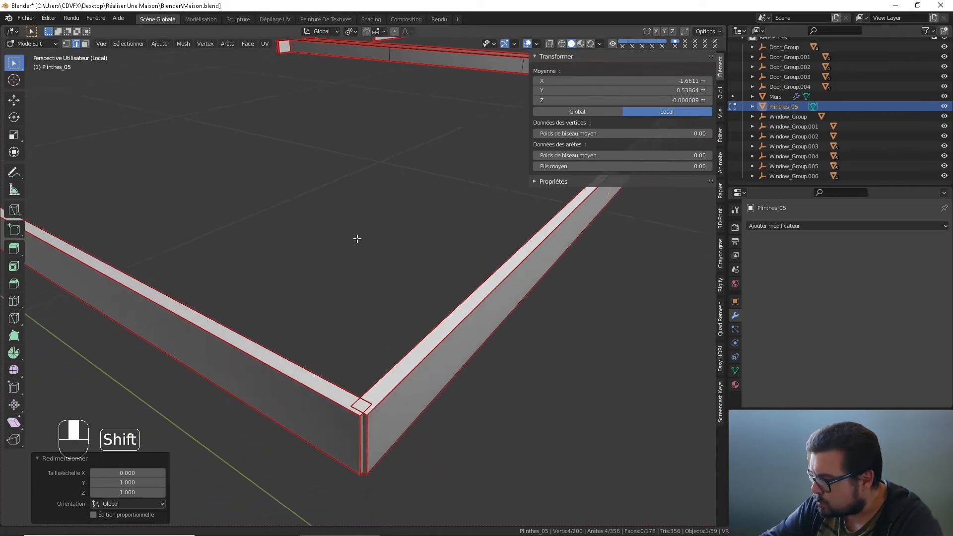
{"action": "middle_click_drag", "start_coordinate": [382, 366], "coordinate": [364, 272], "text": "shift"}
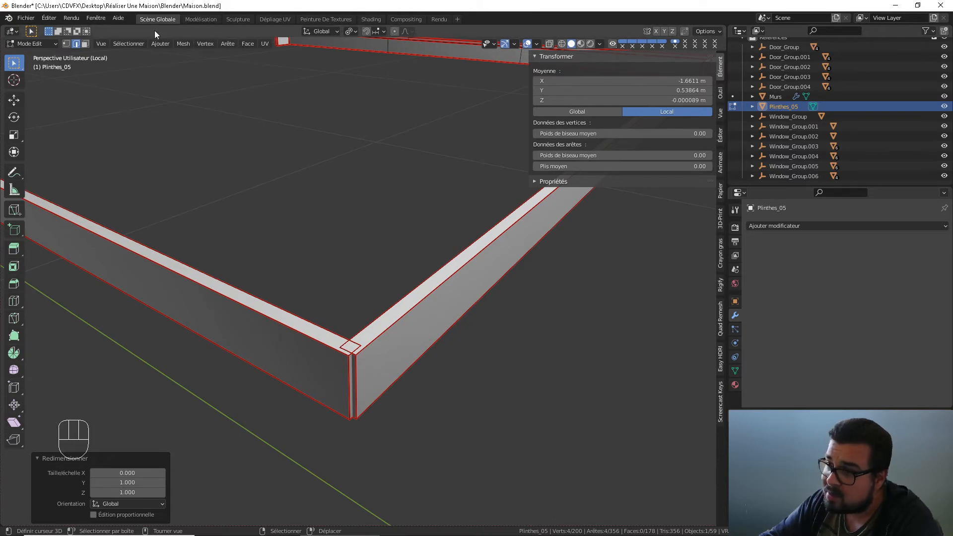
{"action": "left_click", "coordinate": [86, 44]}
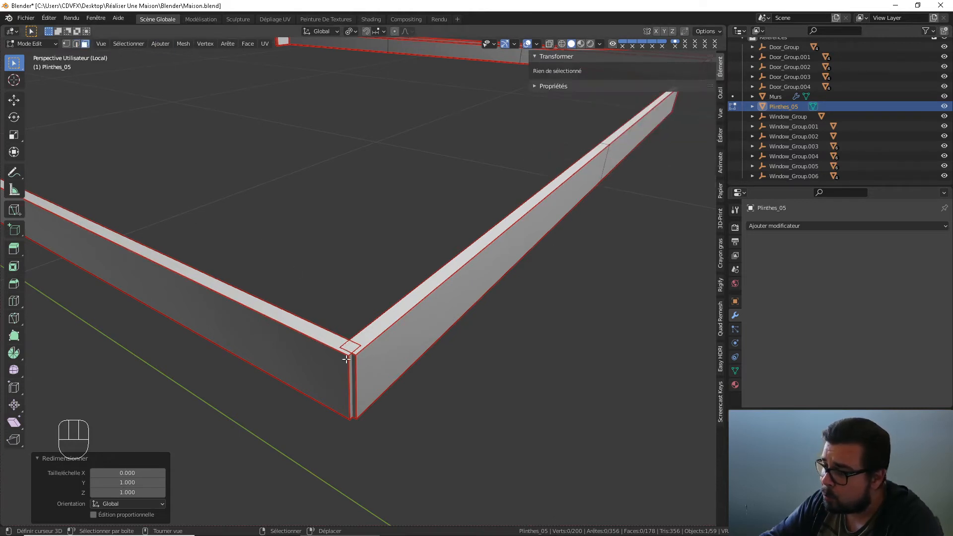
{"action": "mouse_move", "coordinate": [346, 359]}
{"action": "middle_mouse_down", "text": "shift"}
{"action": "mouse_move", "coordinate": [338, 385]}
{"action": "mouse_move", "coordinate": [336, 304]}
{"action": "mouse_move", "coordinate": [338, 354]}
{"action": "middle_mouse_up", "text": "shift"}
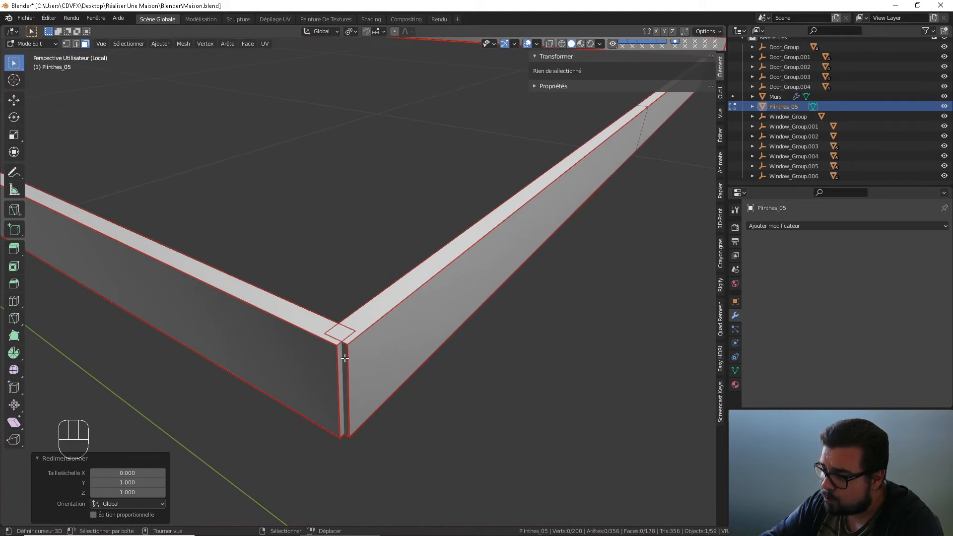
{"action": "left_click", "coordinate": [345, 358]}
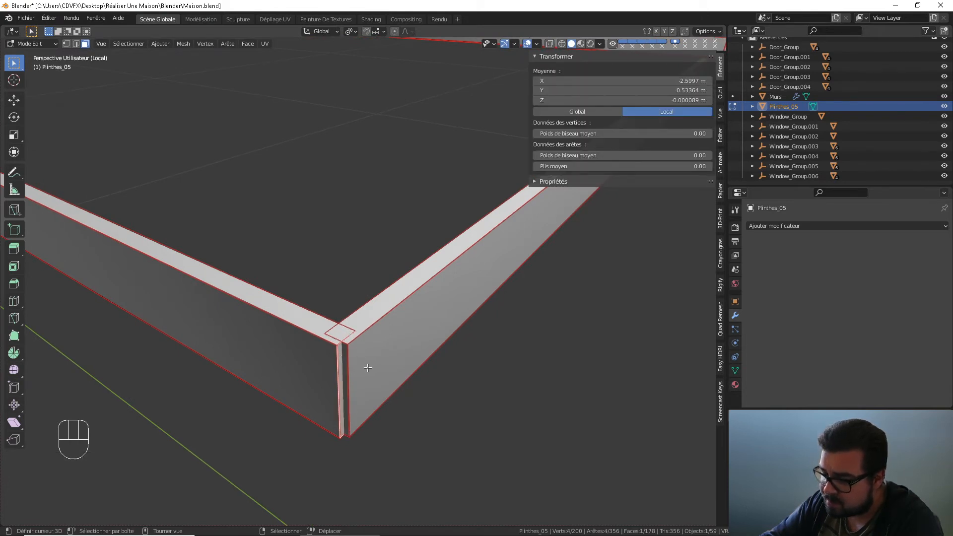
{"action": "key", "text": "g"}
{"action": "middle_click", "coordinate": [366, 364]}
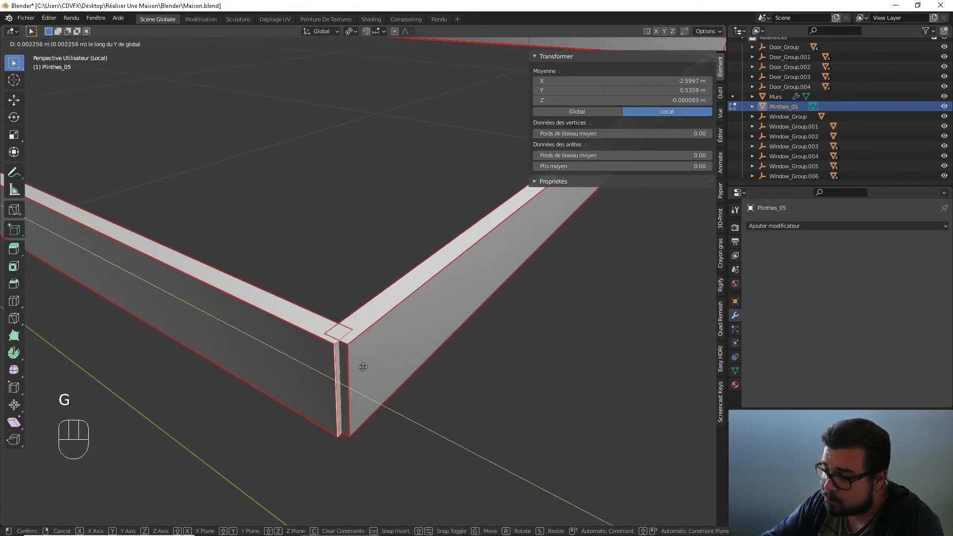
{"action": "left_click", "coordinate": [350, 342]}
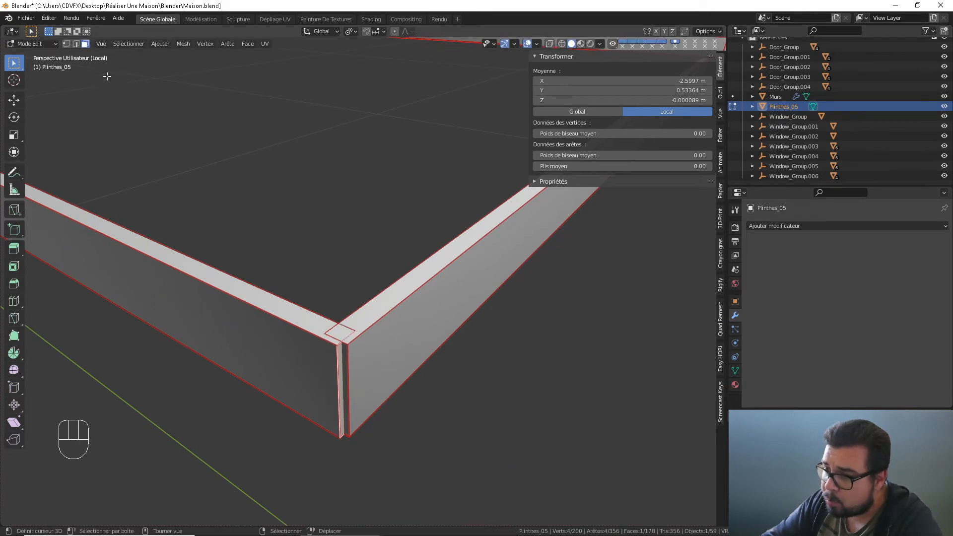
- Align the perpendicular baseboard's end face with the inner top edge of the straightened one by copying that edge's Y coordinate, 0.54864 m
{"action": "left_click", "coordinate": [77, 44]}
{"action": "left_click", "coordinate": [397, 261]}
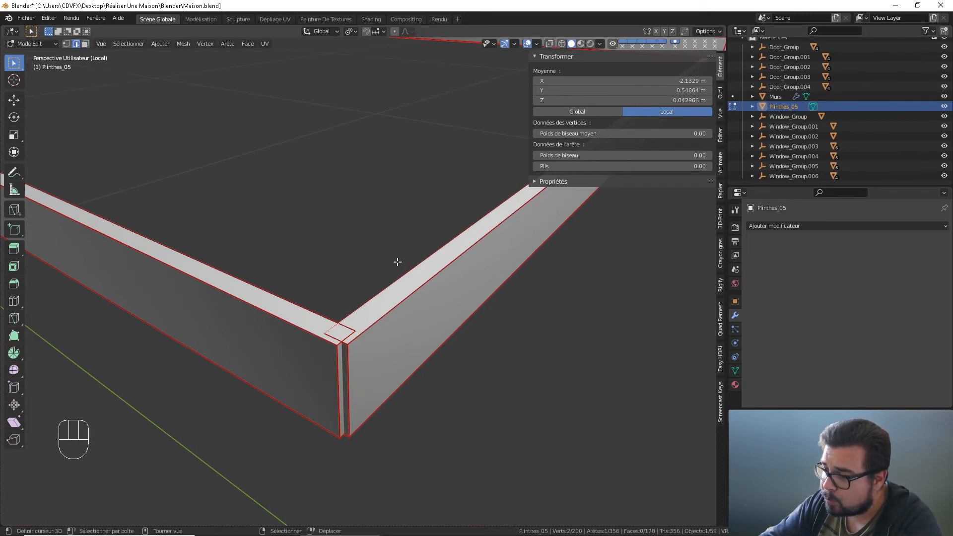
{"action": "scroll", "coordinate": [408, 279], "scroll_direction": "up", "scroll_amount": 1}
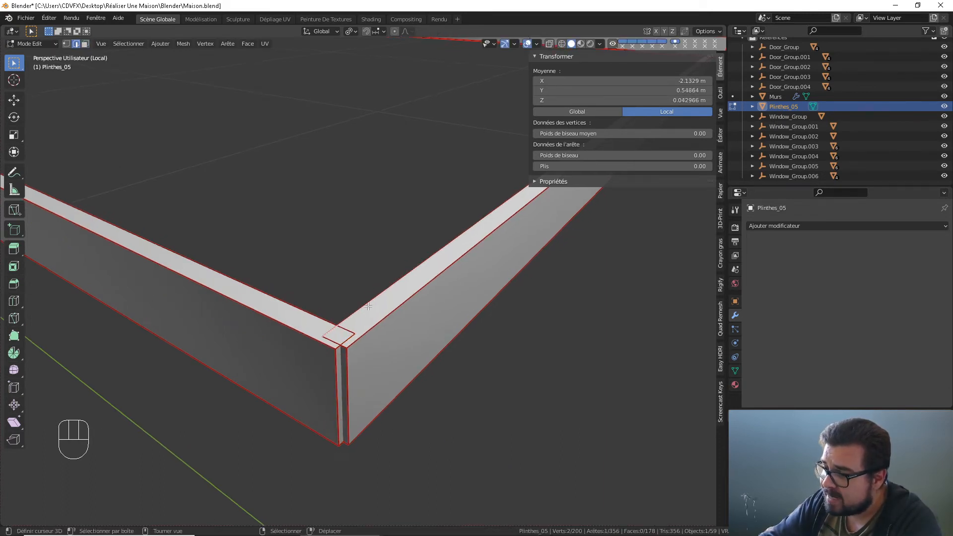
{"action": "left_click", "coordinate": [657, 91]}
{"action": "key", "text": "ctrl+c"}
{"action": "key", "text": "Escape"}
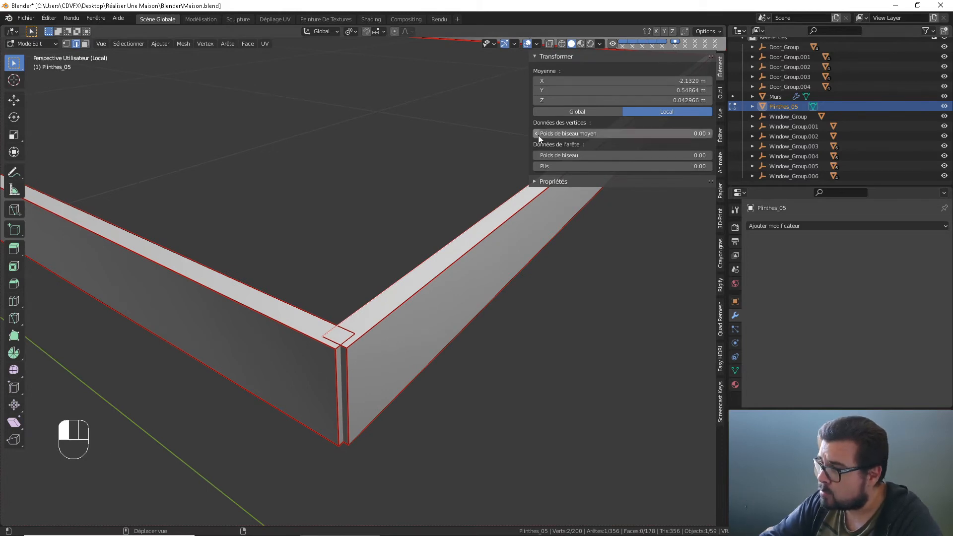
{"action": "left_click", "coordinate": [86, 44]}
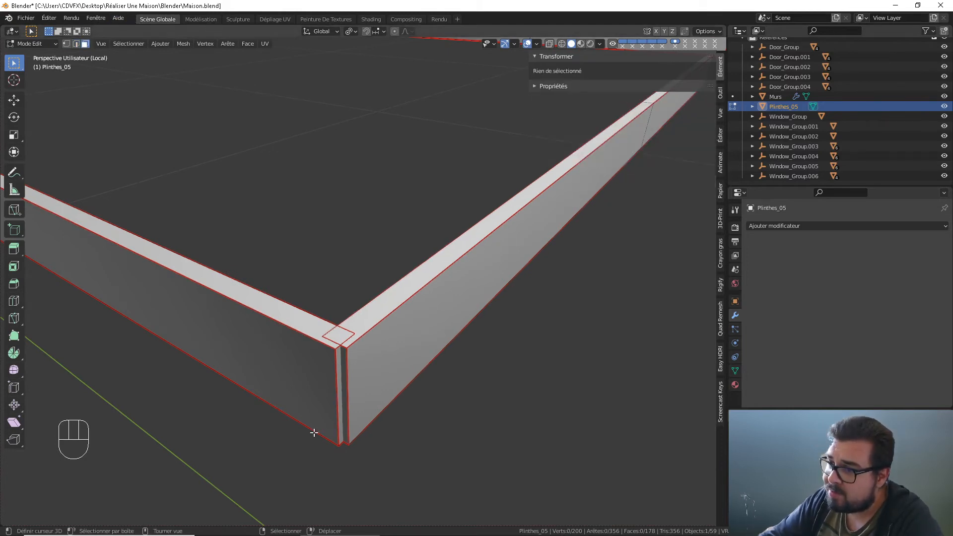
{"action": "left_click", "coordinate": [347, 381]}
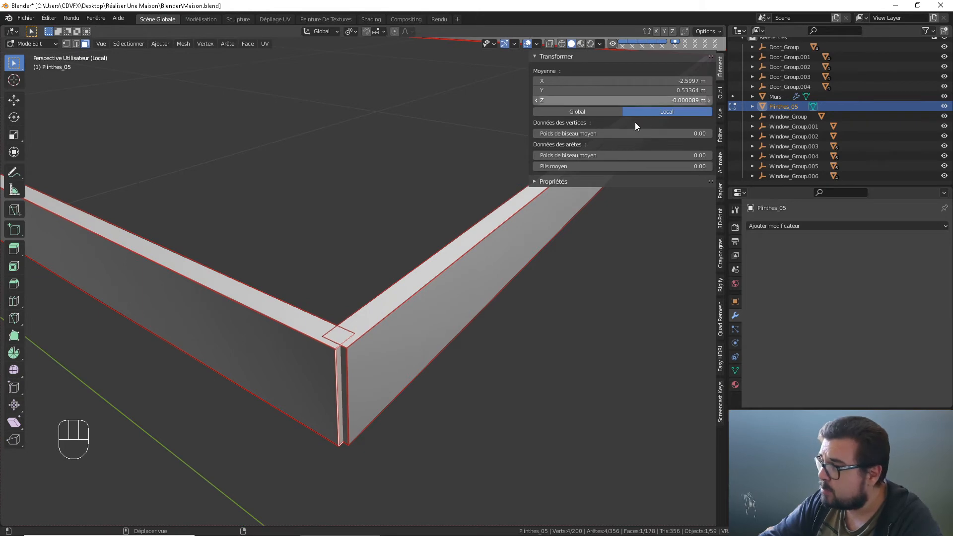
{"action": "double_click", "coordinate": [655, 90]}
{"action": "key", "text": "Return"}
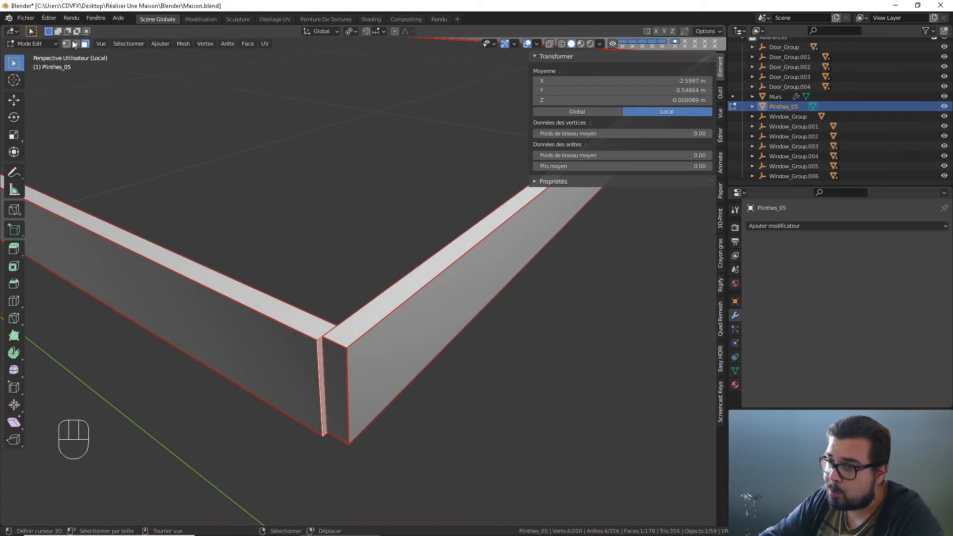
- Align the straightened baseboard's end face with the outer vertical edge of the perpendicular one by copying that edge's X coordinate, -2.6096 m
{"action": "key", "text": "2"}
{"action": "right_click", "coordinate": [318, 352]}
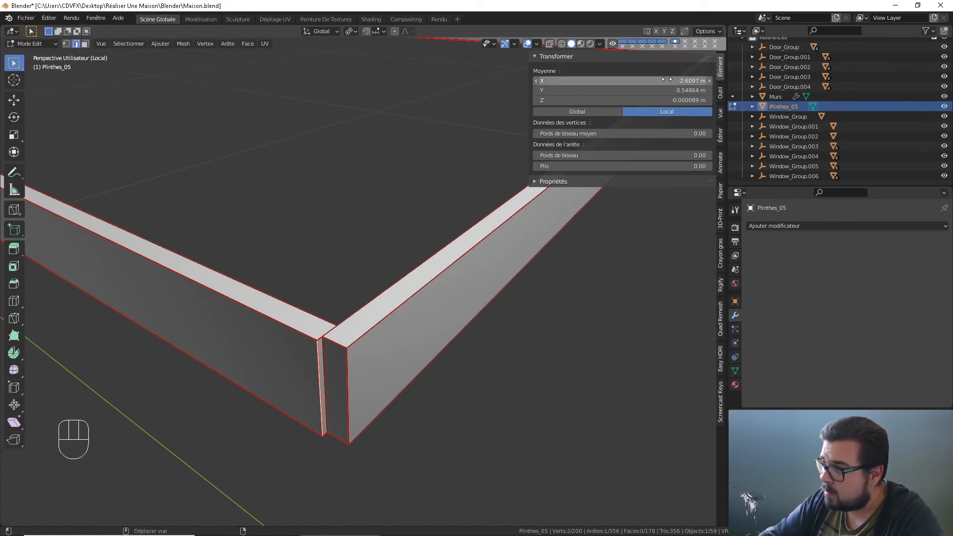
{"action": "double_click", "coordinate": [645, 81]}
{"action": "key", "text": "Return"}
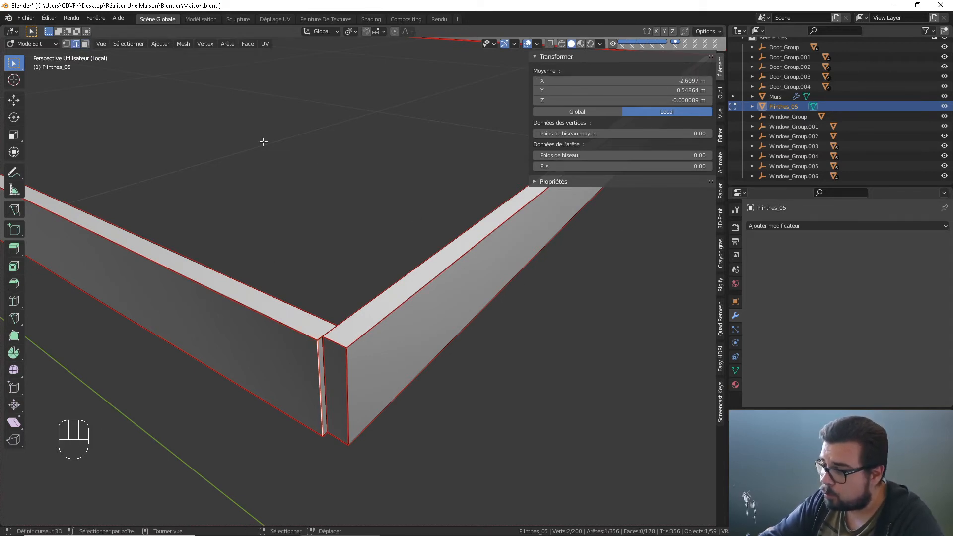
{"action": "left_click", "coordinate": [85, 44]}
{"action": "right_click", "coordinate": [335, 393]}
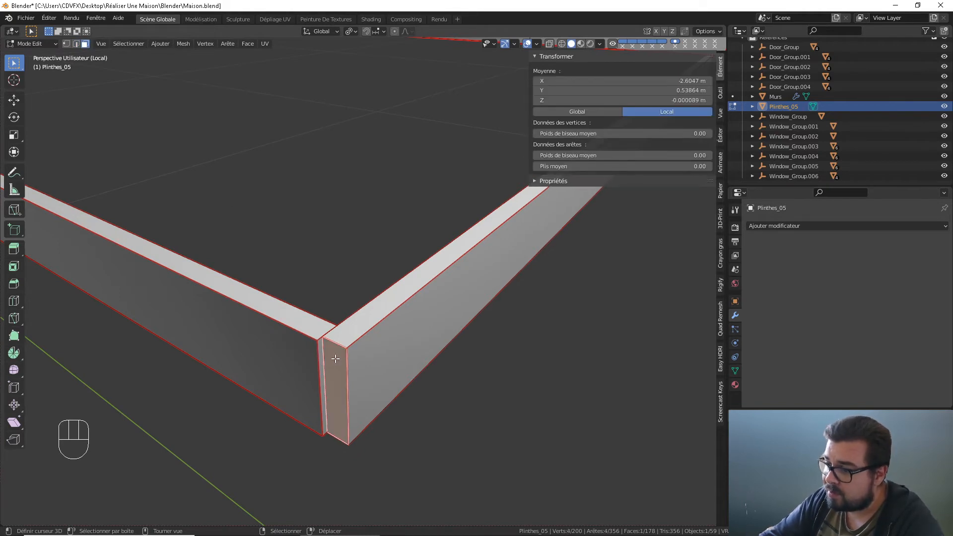
{"action": "left_click", "coordinate": [672, 84]}
{"action": "key", "text": "ctrl+v"}
{"action": "key", "text": "Return"}
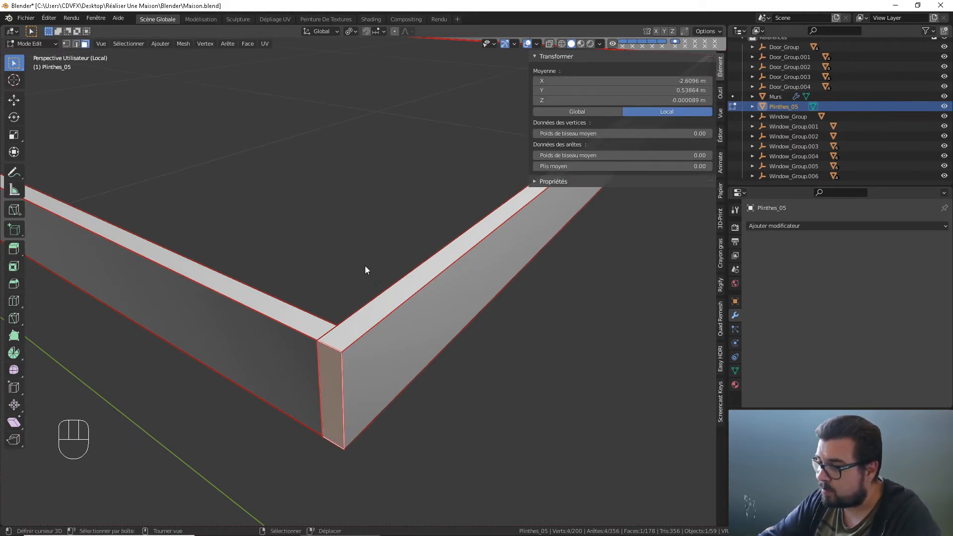
- Copy the X coordinate, -2.58965 m, of the vertical edge on the inner side of the baseboard corner
{"action": "left_click", "coordinate": [75, 43]}
{"action": "middle_click_drag", "start_coordinate": [293, 195], "coordinate": [288, 252]}
{"action": "middle_click_drag", "start_coordinate": [383, 176], "coordinate": [321, 289], "text": "shift"}
{"action": "middle_click_drag", "start_coordinate": [404, 271], "coordinate": [353, 274]}
{"action": "middle_click_drag", "start_coordinate": [416, 271], "coordinate": [342, 301], "text": "shift"}
{"action": "middle_click_drag", "start_coordinate": [330, 338], "coordinate": [287, 366], "text": "shift"}
{"action": "middle_click_drag", "start_coordinate": [367, 305], "coordinate": [348, 311], "text": "shift"}
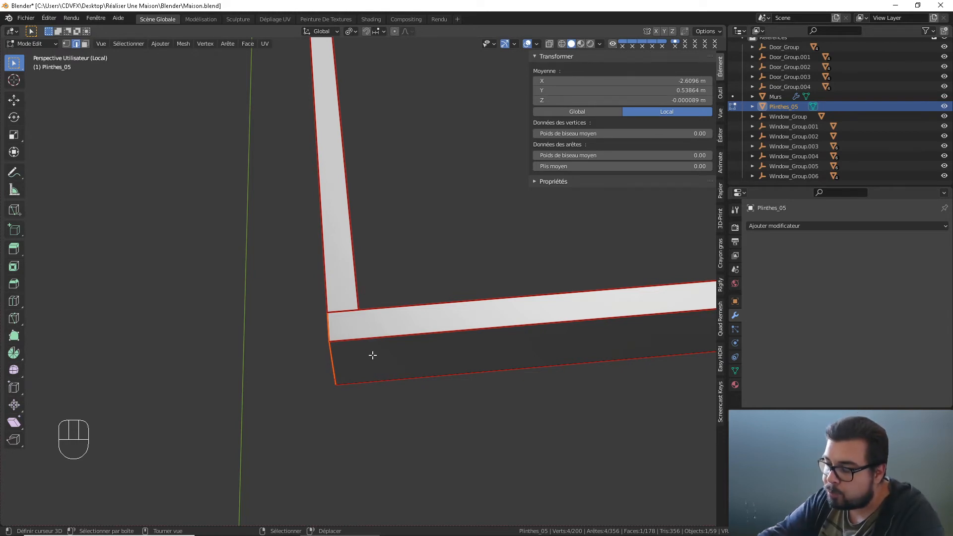
{"action": "middle_click_drag", "start_coordinate": [354, 310], "coordinate": [243, 311]}
{"action": "middle_click_drag", "start_coordinate": [512, 471], "coordinate": [459, 416]}
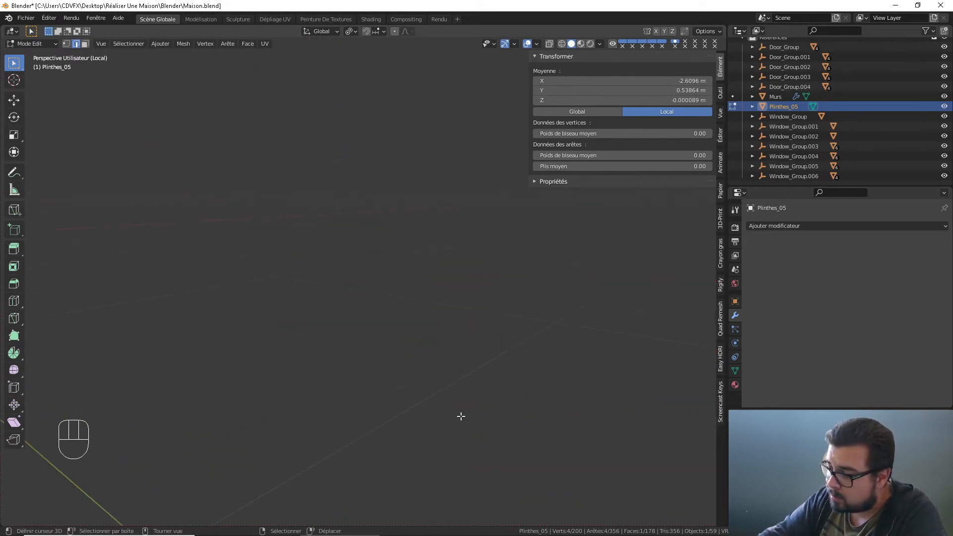
{"action": "scroll", "coordinate": [461, 419], "scroll_direction": "down", "scroll_amount": 2}
{"action": "middle_click_drag", "start_coordinate": [495, 491], "coordinate": [419, 341], "text": "shift"}
{"action": "middle_click_drag", "start_coordinate": [418, 392], "coordinate": [374, 273], "text": "shift"}
{"action": "middle_click_drag", "start_coordinate": [375, 362], "coordinate": [351, 369]}
{"action": "left_click", "coordinate": [368, 375]}
{"action": "left_click", "coordinate": [596, 81]}
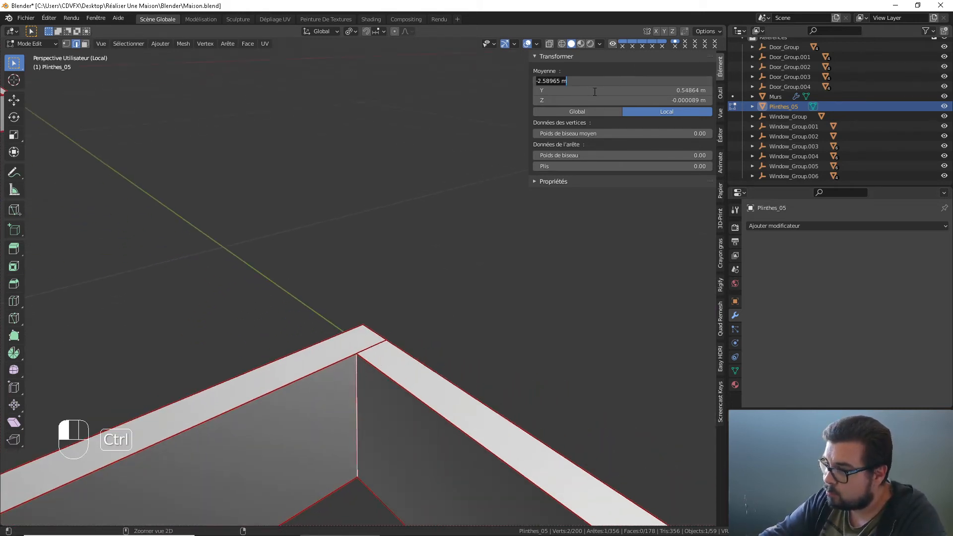
{"action": "left_click", "coordinate": [550, 121]}
- Add one loop cut to the baseboard that forms the corner and place it at X -2.58965 m, level with the inner corner edge
{"action": "key", "text": "ctrl+r"}
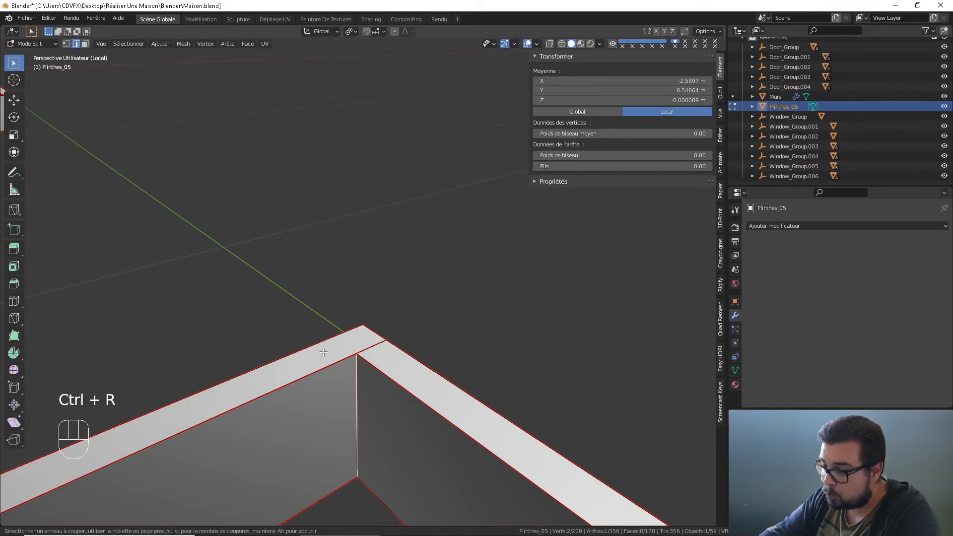
{"action": "left_click", "coordinate": [241, 376]}
{"action": "right_click", "coordinate": [240, 375]}
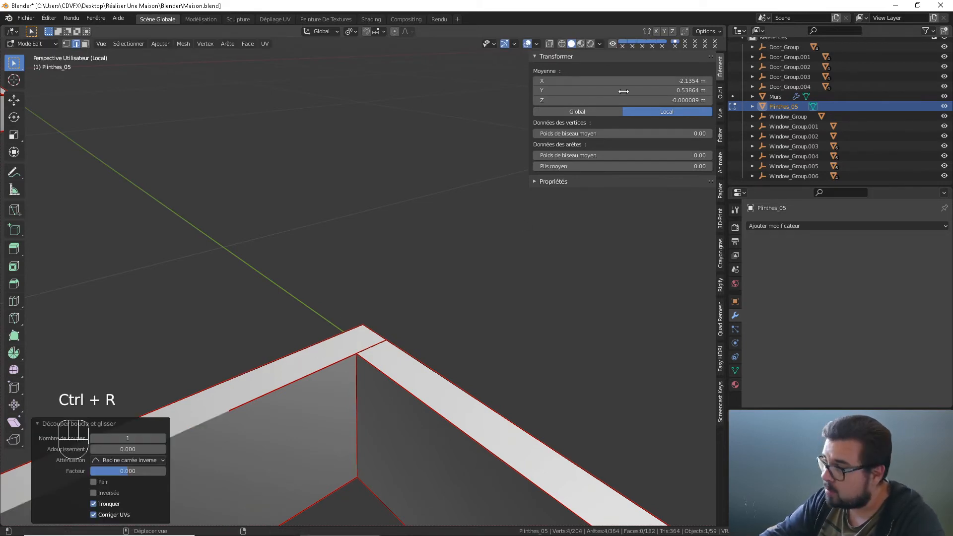
{"action": "scroll", "coordinate": [422, 303], "scroll_direction": "down", "scroll_amount": 3}
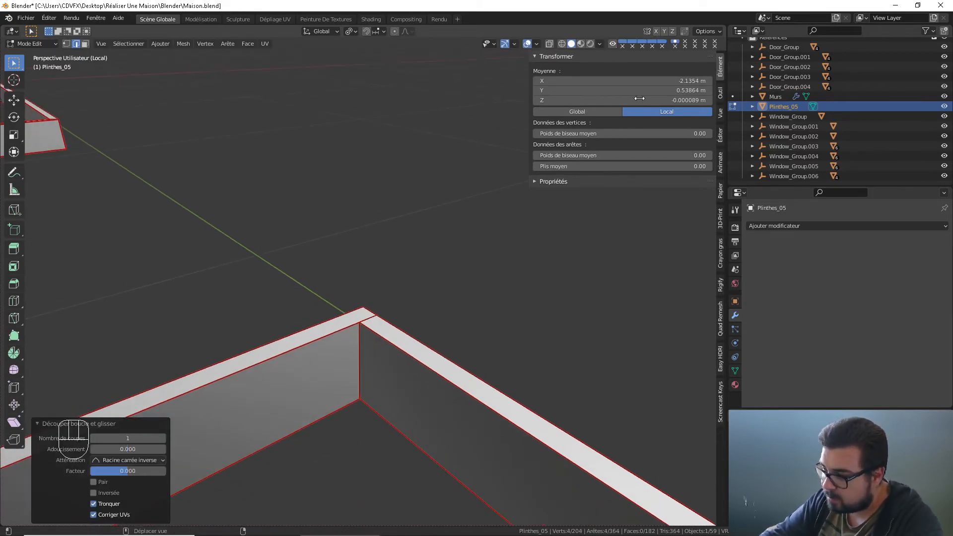
{"action": "left_click", "coordinate": [666, 81]}
{"action": "key", "text": "Return"}
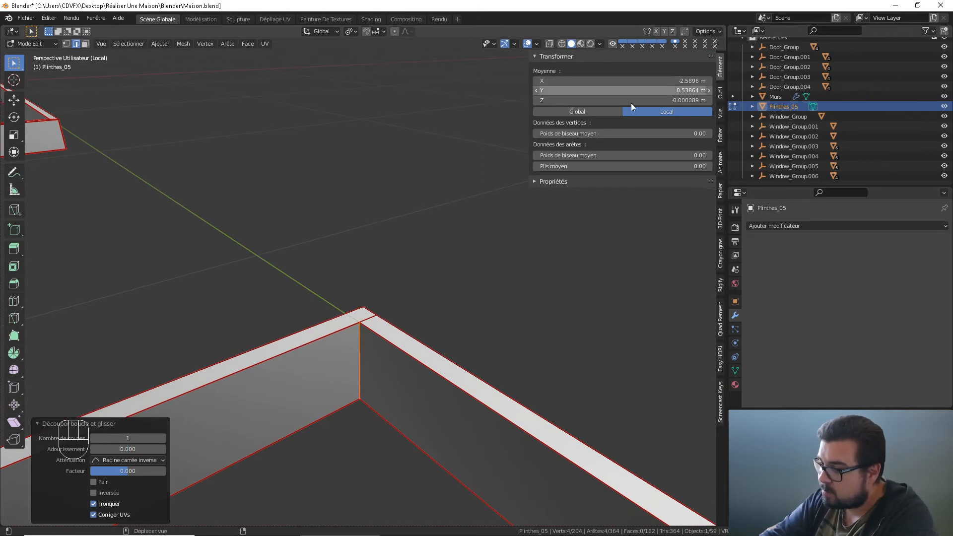
- Enable X-ray in face selection and delete the two overlapping hidden faces where the baseboards meet at the corner
{"action": "middle_click_drag", "start_coordinate": [425, 308], "coordinate": [391, 337]}
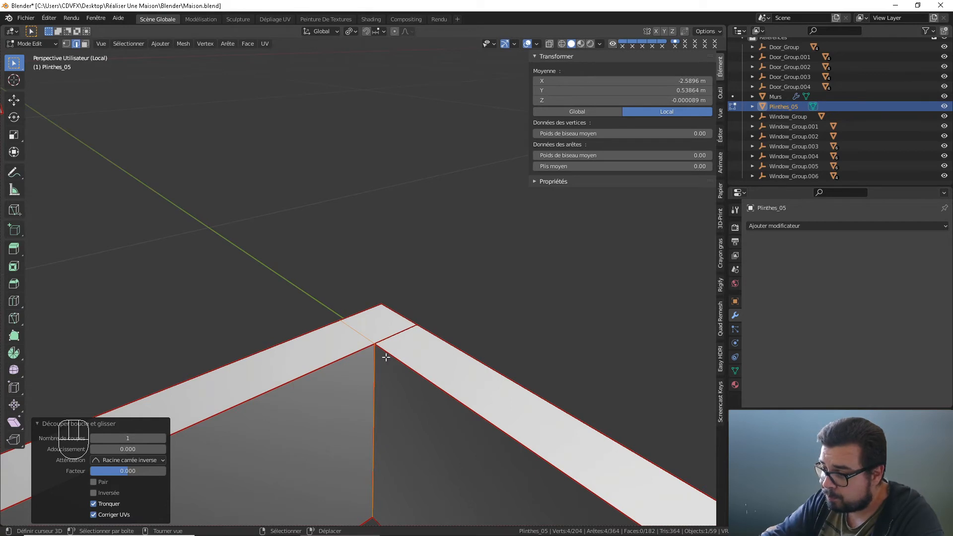
{"action": "left_click", "coordinate": [85, 43]}
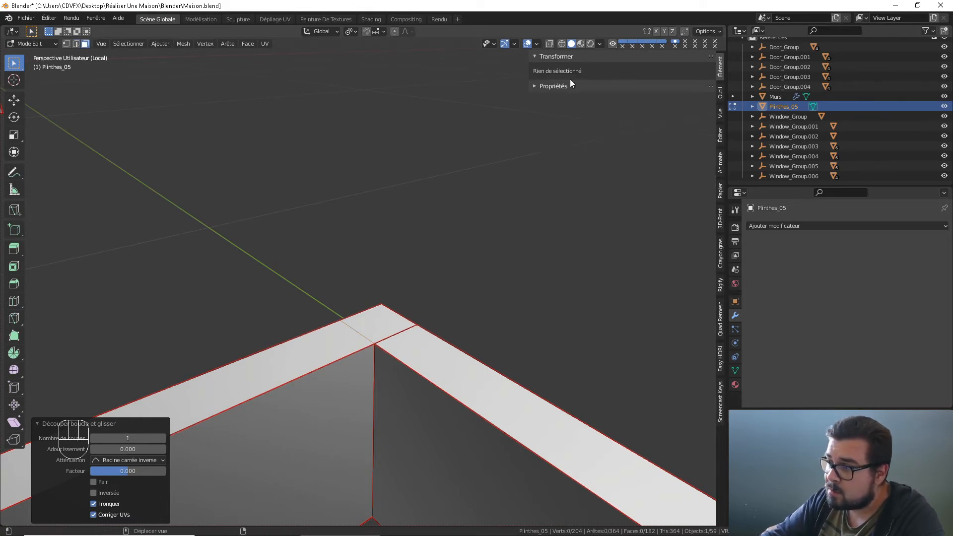
{"action": "left_click", "coordinate": [550, 44]}
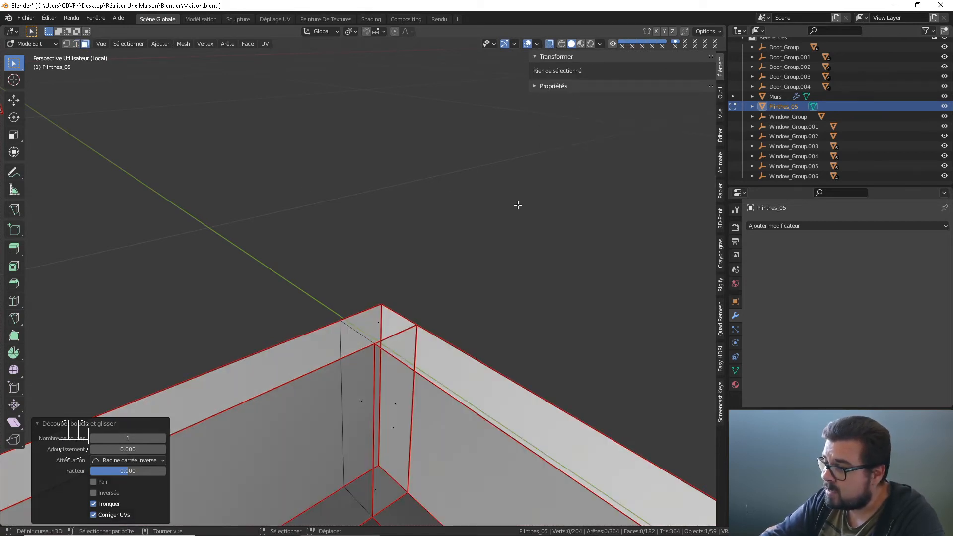
{"action": "left_click", "coordinate": [393, 398]}
{"action": "left_click", "coordinate": [393, 431]}
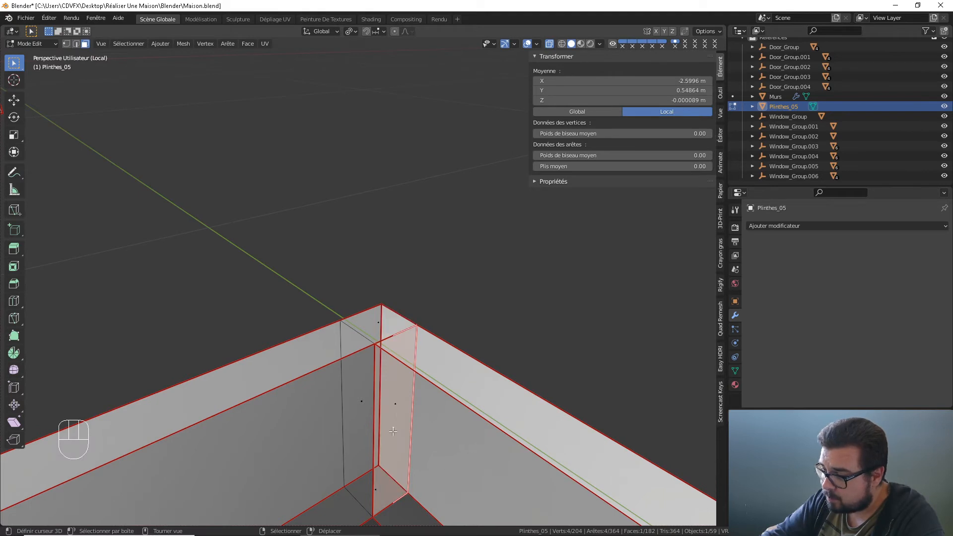
{"action": "key", "text": "x"}
{"action": "left_click", "coordinate": [408, 448]}
{"action": "left_click", "coordinate": [394, 425]}
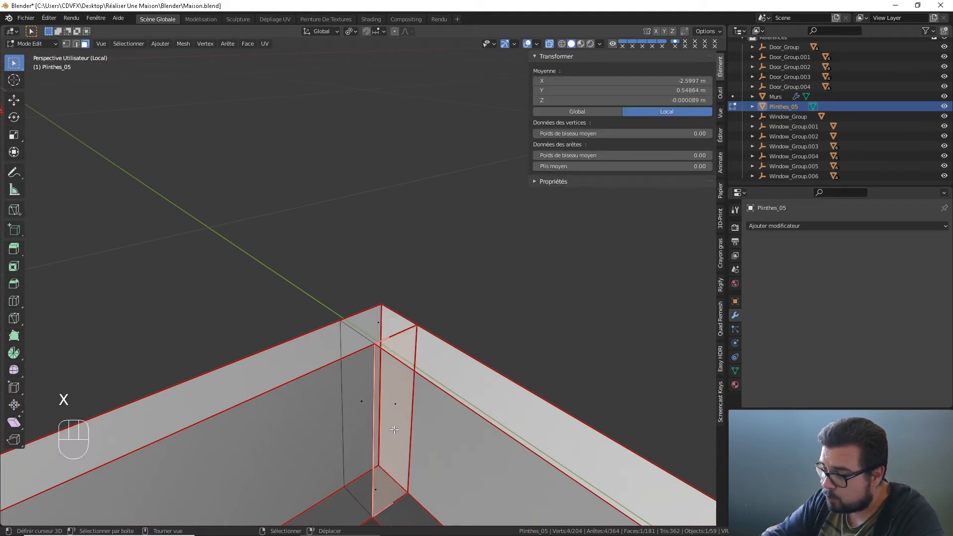
{"action": "key", "text": "x"}
{"action": "left_click", "coordinate": [420, 410]}
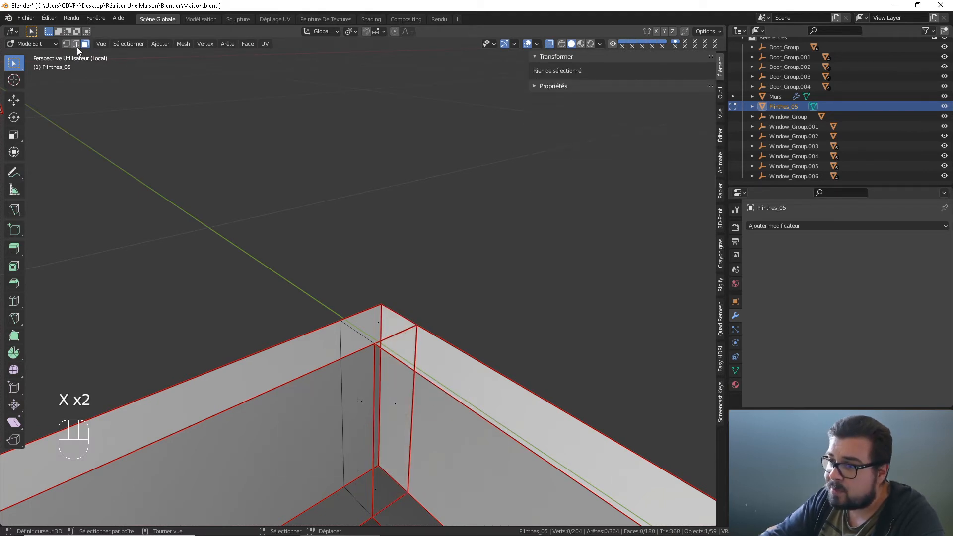
- Try to fill a face between the two overlapping vertical edges at the inner baseboard corner in wireframe display, and undo it
{"action": "left_click", "coordinate": [373, 395]}
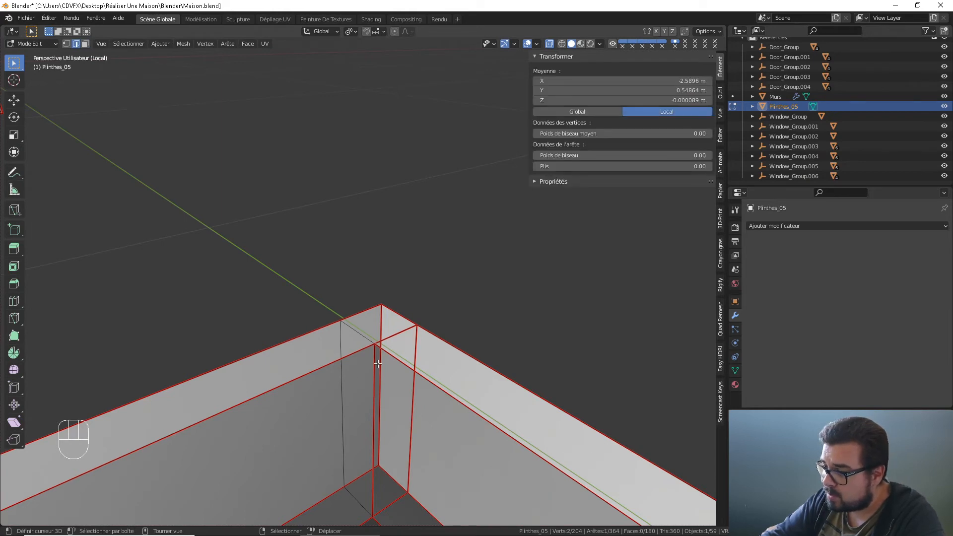
{"action": "left_click", "coordinate": [561, 43]}
{"action": "mouse_move", "coordinate": [462, 399]}
{"action": "middle_mouse_down", "text": "shift"}
{"action": "mouse_move", "coordinate": [433, 330]}
{"action": "mouse_move", "coordinate": [409, 334]}
{"action": "mouse_move", "coordinate": [388, 304]}
{"action": "middle_mouse_up", "text": "shift"}
{"action": "left_click", "coordinate": [551, 43]}
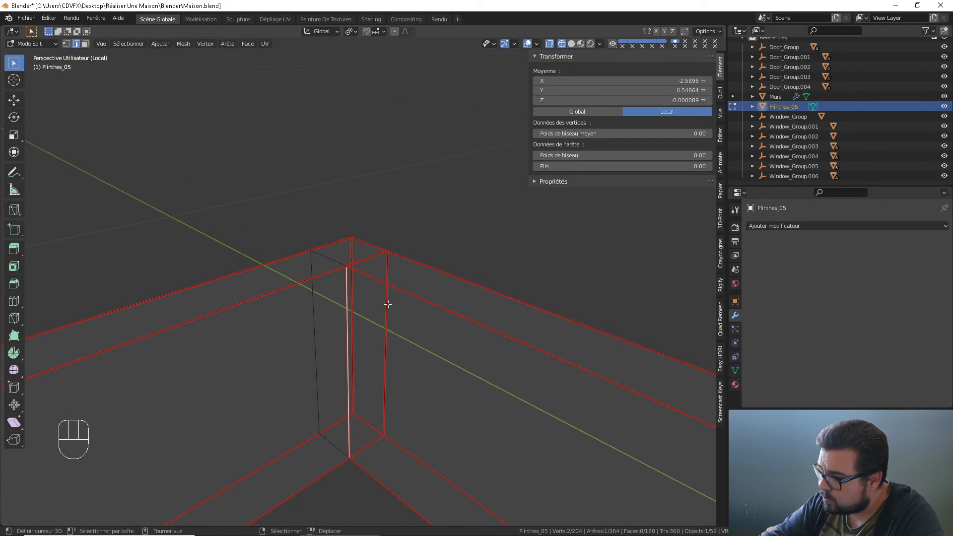
{"action": "key", "text": "c"}
{"action": "left_click_drag", "start_coordinate": [341, 326], "coordinate": [345, 331]}
{"action": "right_click", "coordinate": [345, 330]}
{"action": "middle_click_drag", "start_coordinate": [345, 330], "coordinate": [337, 326]}
{"action": "key", "text": "a"}
{"action": "left_click", "coordinate": [343, 267]}
{"action": "key", "text": "c"}
{"action": "left_click", "coordinate": [346, 333]}
{"action": "right_click", "coordinate": [344, 334]}
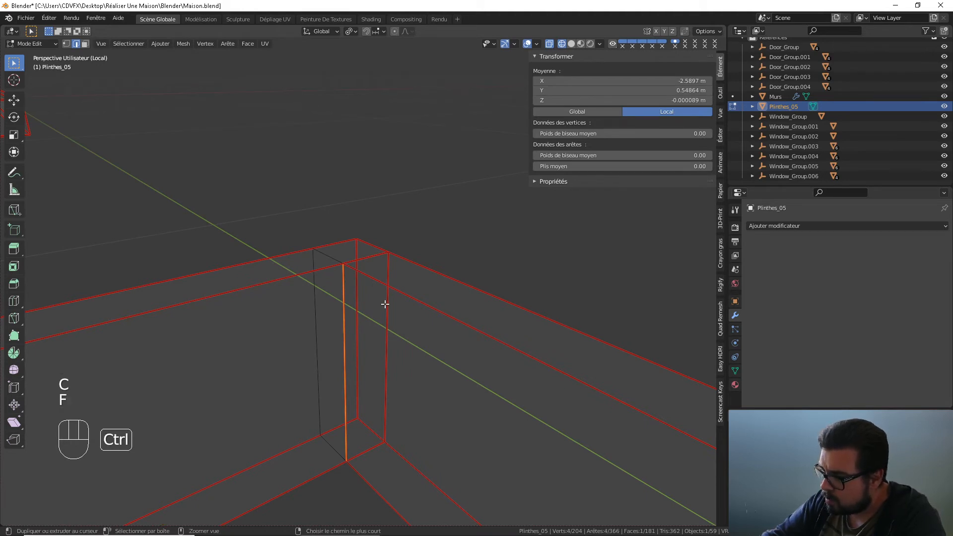
{"action": "key", "text": "ctrl+z"}
{"action": "middle_click_drag", "start_coordinate": [386, 318], "coordinate": [402, 319]}
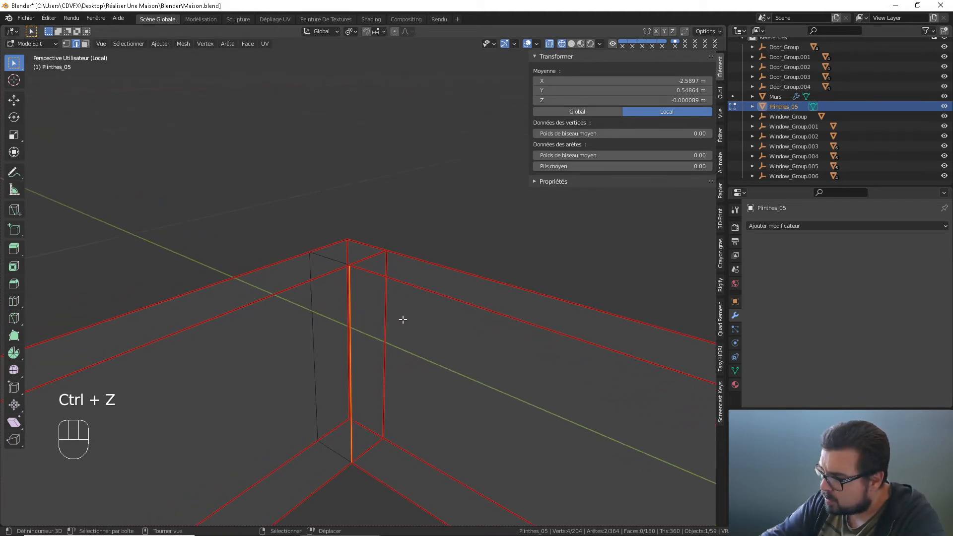
- Merge all vertices of the baseboard mesh by distance at 0.0001 m and clear the selection
{"action": "key", "text": "a"}
{"action": "key", "text": "a"}
{"action": "key", "text": "q"}
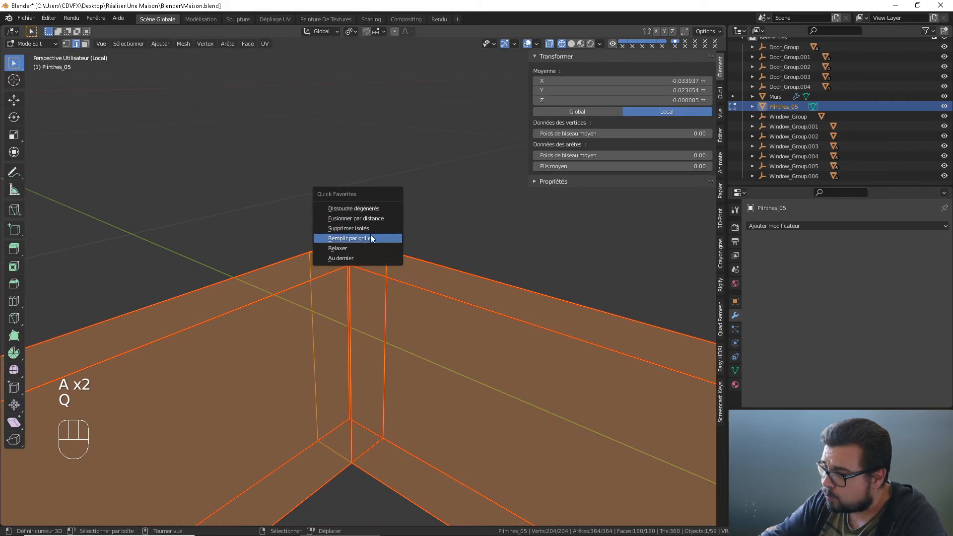
{"action": "left_click", "coordinate": [377, 219]}
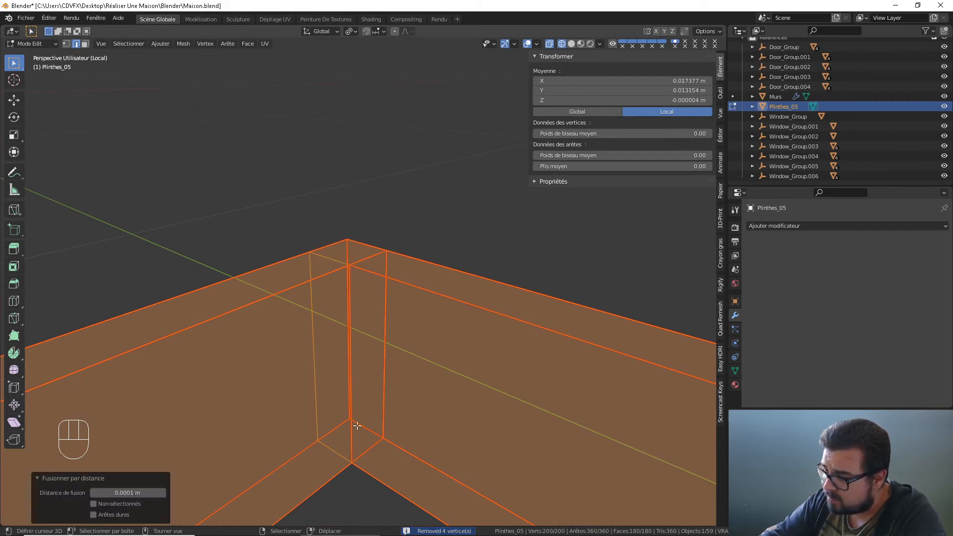
{"action": "key", "text": "a"}
{"action": "left_click", "coordinate": [377, 322]}
- Return to Object Mode and display the baseboards in solid shading with X-ray off
{"action": "key", "text": "Tab"}
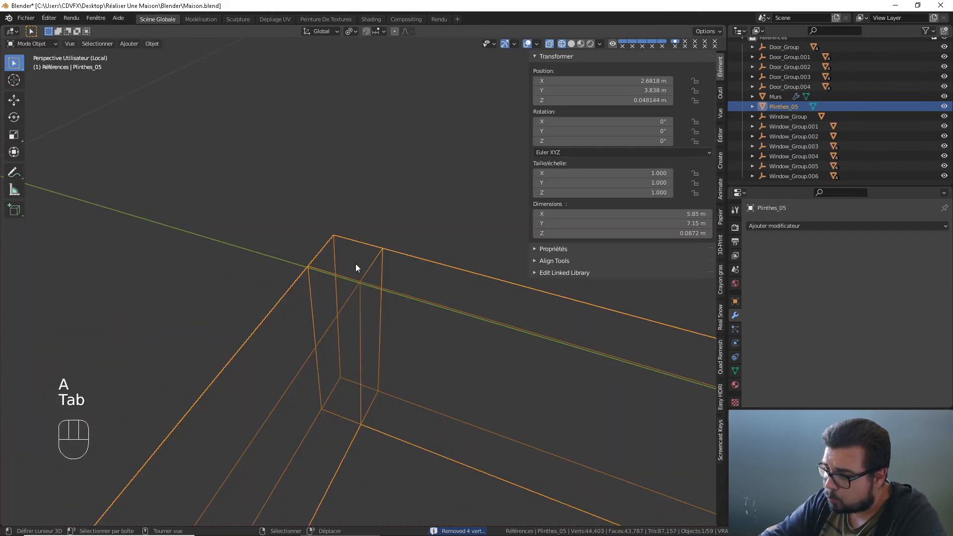
{"action": "key", "text": "KP_Divide"}
{"action": "key", "text": "KP_Divide"}
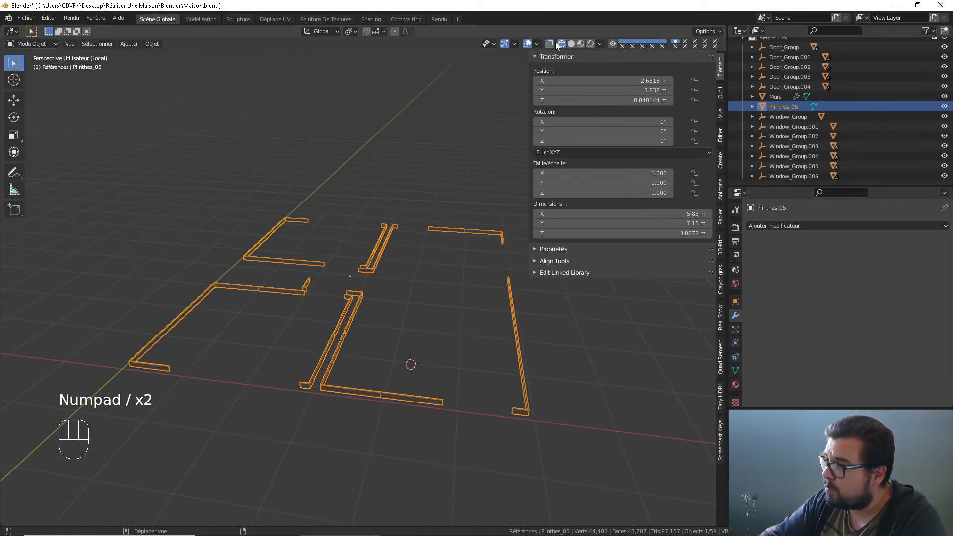
{"action": "left_click", "coordinate": [571, 44]}
{"action": "mouse_move", "coordinate": [249, 365]}
{"action": "middle_mouse_down"}
{"action": "mouse_move", "coordinate": [355, 385]}
{"action": "mouse_move", "coordinate": [281, 360]}
{"action": "mouse_move", "coordinate": [275, 291]}
{"action": "mouse_move", "coordinate": [354, 333]}
{"action": "mouse_move", "coordinate": [332, 314]}
{"action": "middle_mouse_up"}
{"action": "scroll", "coordinate": [310, 376], "scroll_direction": "up", "scroll_amount": 5}
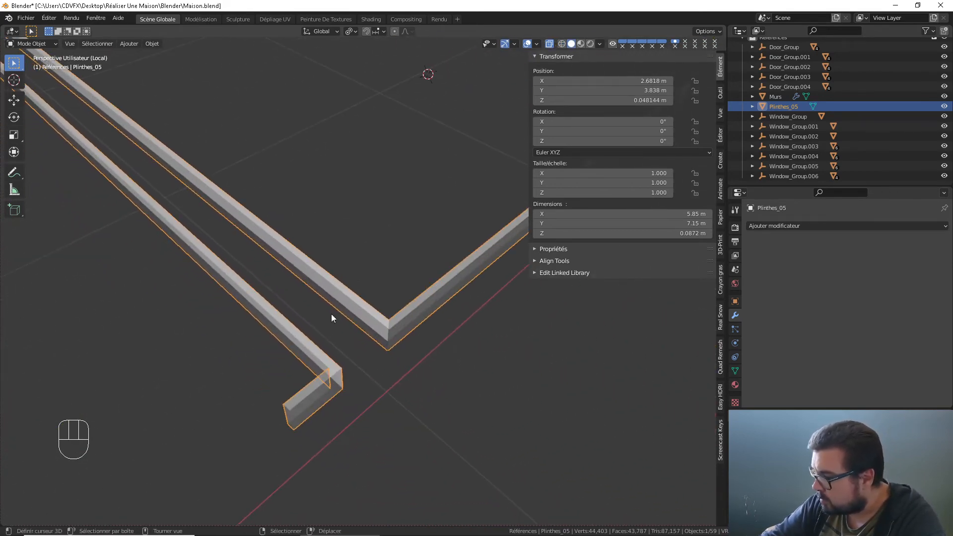
{"action": "scroll", "coordinate": [347, 326], "scroll_direction": "up", "scroll_amount": 2}
{"action": "middle_click_drag", "start_coordinate": [397, 371], "coordinate": [391, 346]}
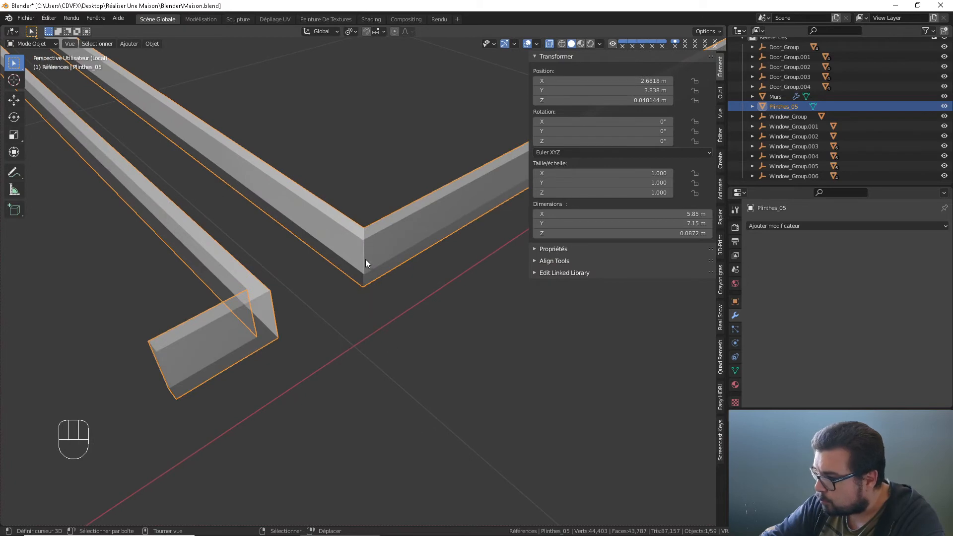
{"action": "scroll", "coordinate": [365, 259], "scroll_direction": "down", "scroll_amount": 3}
{"action": "mouse_move", "coordinate": [360, 255]}
{"action": "middle_mouse_down", "text": "shift"}
{"action": "mouse_move", "coordinate": [299, 228]}
{"action": "mouse_move", "coordinate": [337, 263]}
{"action": "middle_mouse_up", "text": "shift"}
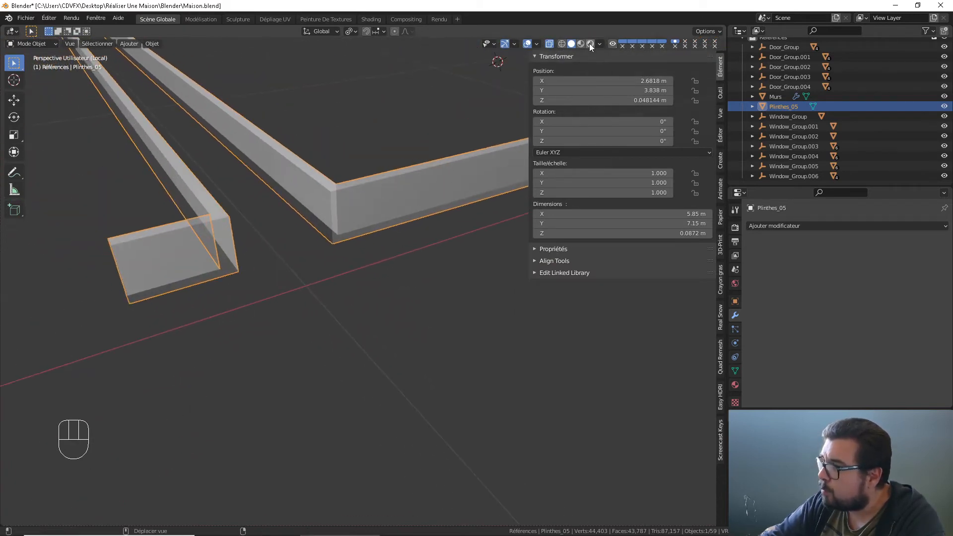
{"action": "left_click", "coordinate": [550, 43]}
- Inspect the remaining baseboard corners for ends that do not meet cleanly
{"action": "middle_click_drag", "start_coordinate": [211, 210], "coordinate": [298, 237], "text": "shift"}
{"action": "scroll", "coordinate": [232, 263], "scroll_direction": "down", "scroll_amount": 3}
{"action": "middle_click_drag", "start_coordinate": [221, 263], "coordinate": [310, 273]}
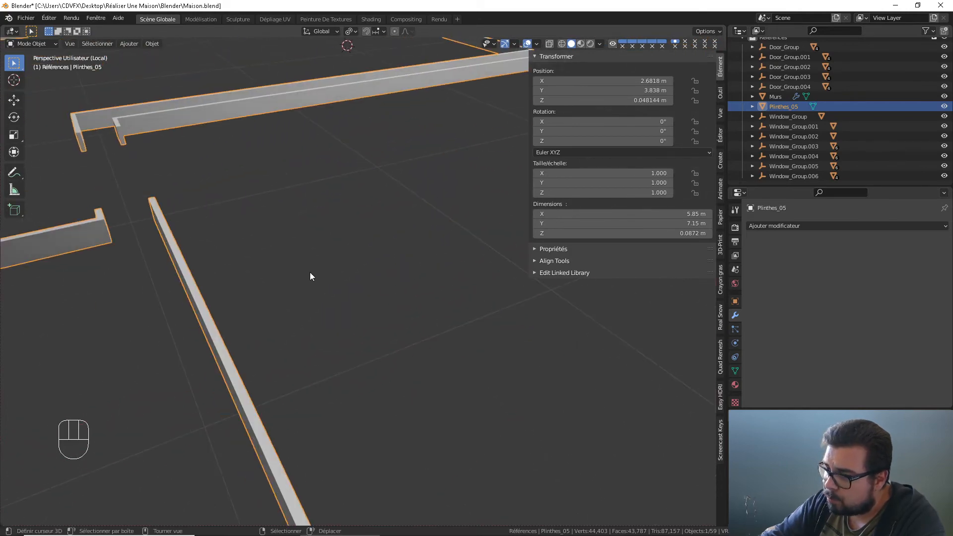
{"action": "scroll", "coordinate": [310, 272], "scroll_direction": "down", "scroll_amount": 3}
{"action": "middle_click_drag", "start_coordinate": [302, 316], "coordinate": [287, 277], "text": "shift"}
{"action": "middle_click_drag", "start_coordinate": [224, 293], "coordinate": [320, 324], "text": "shift"}
{"action": "scroll", "coordinate": [306, 333], "scroll_direction": "up", "scroll_amount": 1}
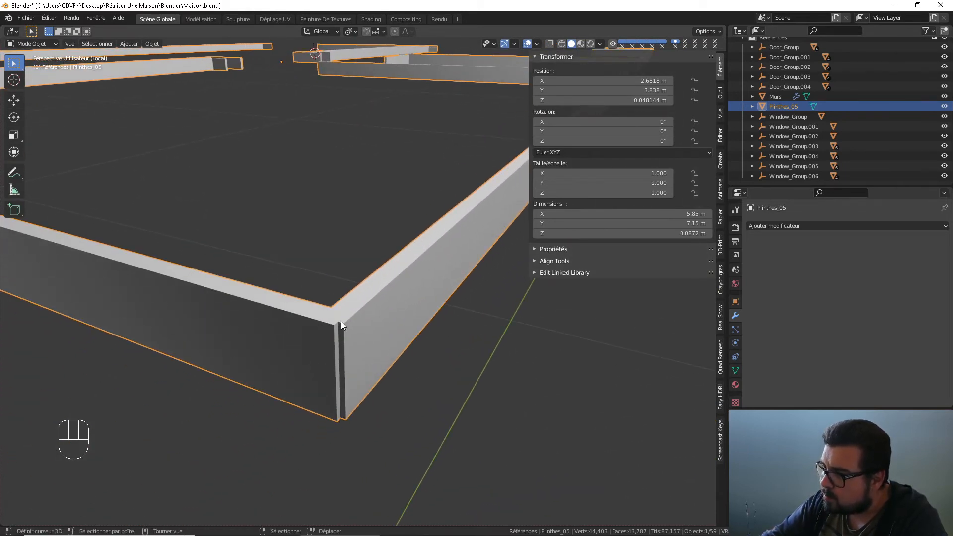
{"action": "scroll", "coordinate": [353, 322], "scroll_direction": "down", "scroll_amount": 4}
{"action": "middle_click_drag", "start_coordinate": [336, 324], "coordinate": [300, 342]}
{"action": "scroll", "coordinate": [298, 348], "scroll_direction": "up", "scroll_amount": 1}
- In Edit Mode, copy the X coordinate of the perpendicular baseboard's inner top edge at the mismatched corner
{"action": "key", "text": "Tab"}
{"action": "middle_click_drag", "start_coordinate": [301, 347], "coordinate": [327, 291], "text": "shift"}
{"action": "right_click", "coordinate": [379, 332]}
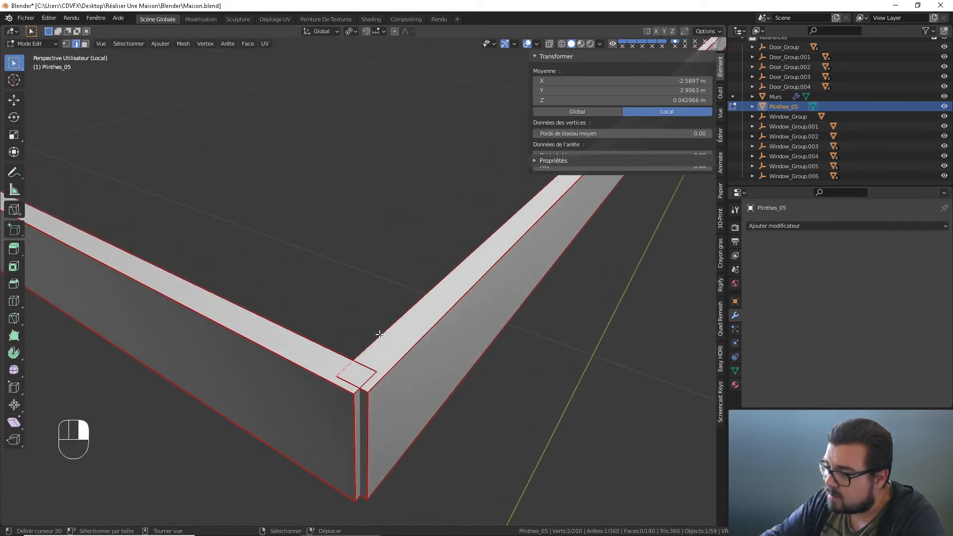
{"action": "left_click", "coordinate": [648, 90]}
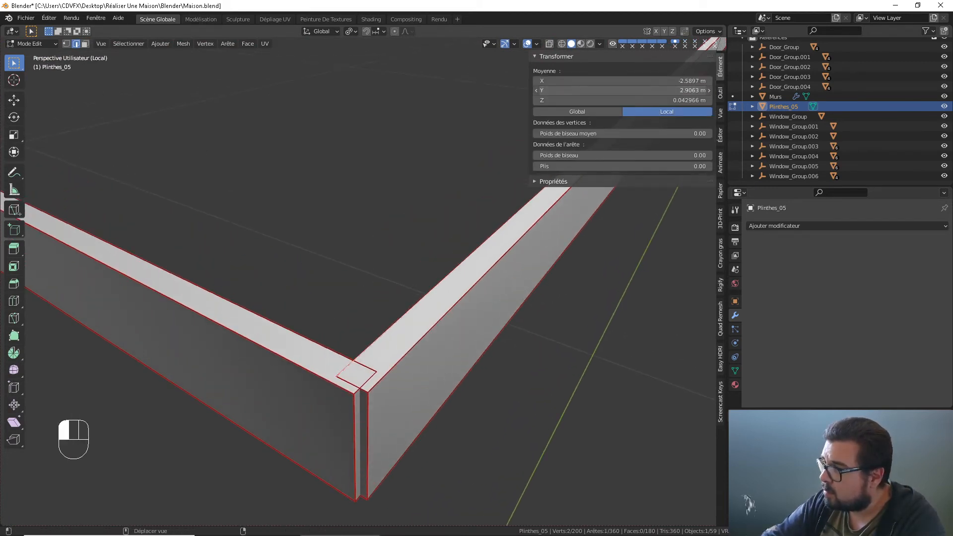
{"action": "left_click", "coordinate": [648, 81]}
{"action": "key", "text": "Return"}
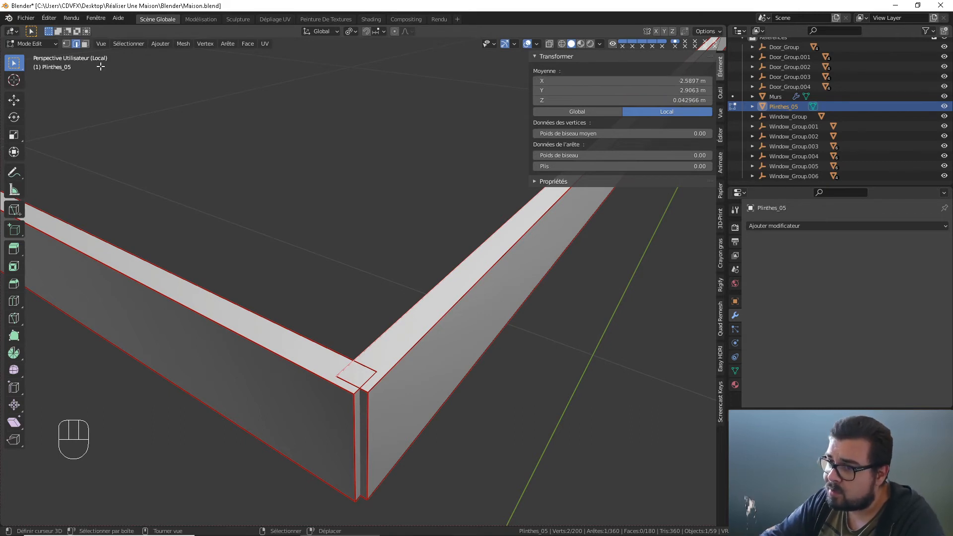
- Set the adjoining baseboard's end face to X -2.5896 m, level with the perpendicular baseboard's inner side
{"action": "left_click", "coordinate": [85, 44]}
{"action": "left_click", "coordinate": [358, 428]}
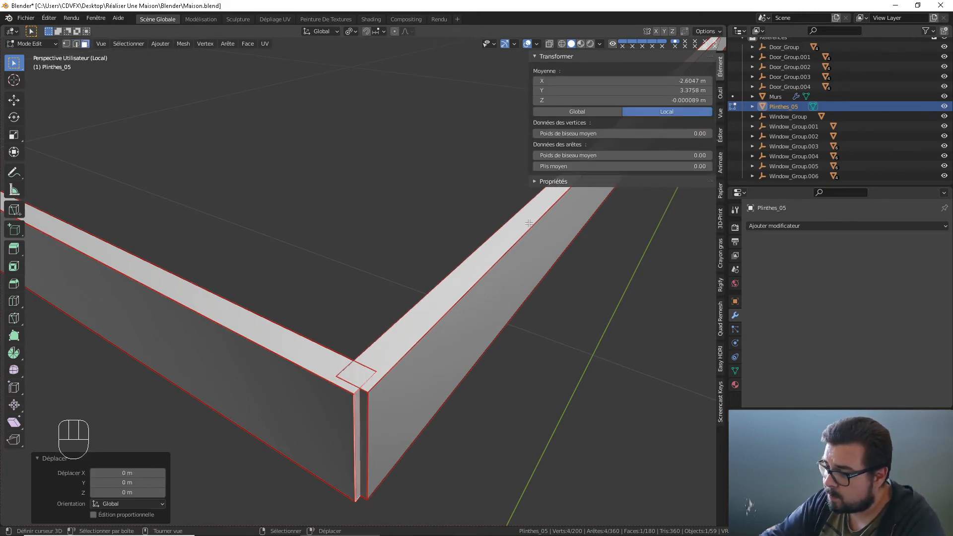
{"action": "left_click", "coordinate": [651, 82]}
{"action": "type", "text": "-2.5896"}
{"action": "key", "text": "Return"}
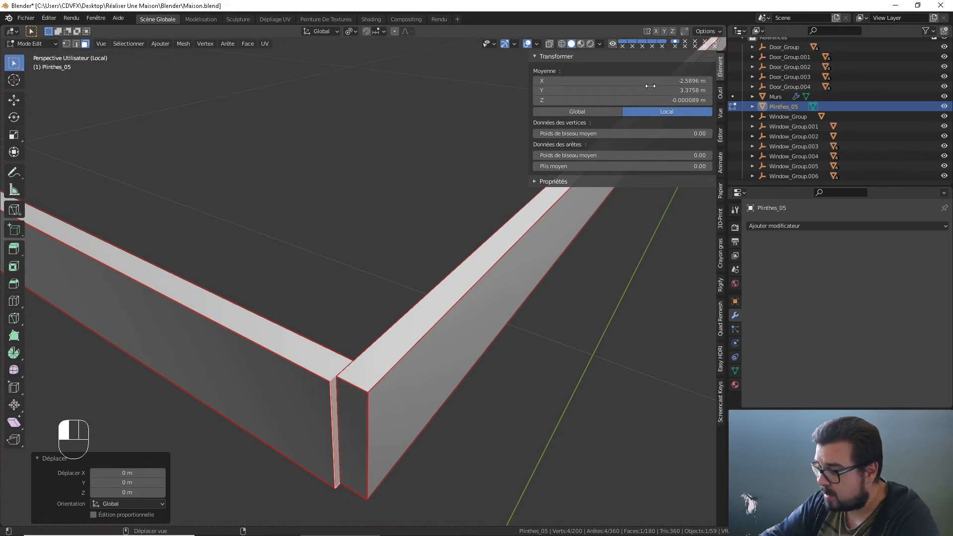
- Align the perpendicular baseboard's end face with the adjoining one's outer vertical edge by copying that edge's Y coordinate, 3.38578 m
{"action": "left_click", "coordinate": [75, 43]}
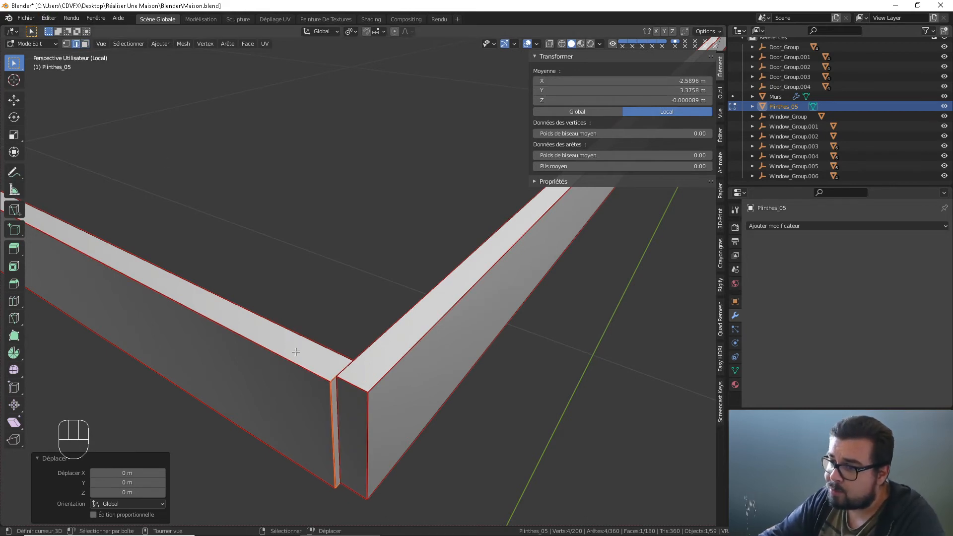
{"action": "left_click", "coordinate": [318, 399]}
{"action": "left_click", "coordinate": [644, 90]}
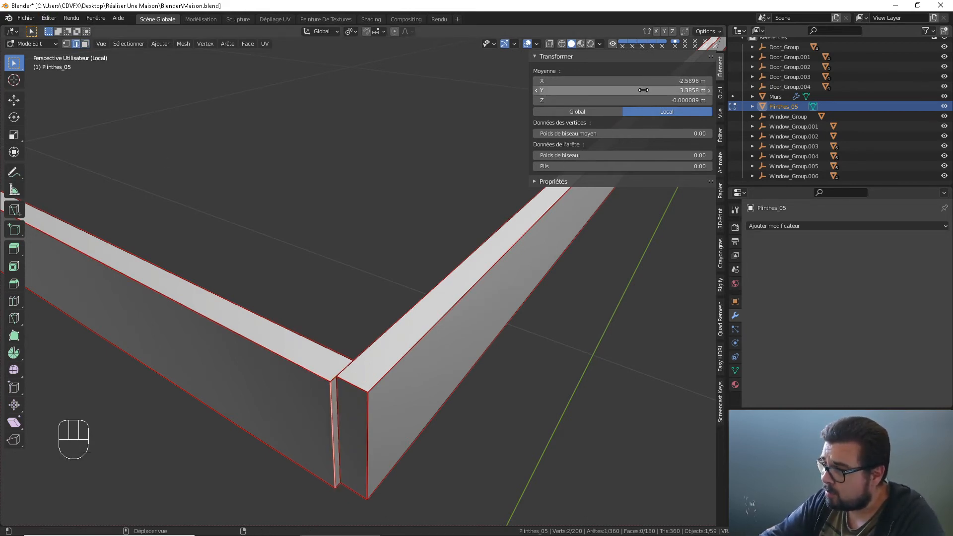
{"action": "key", "text": "Return"}
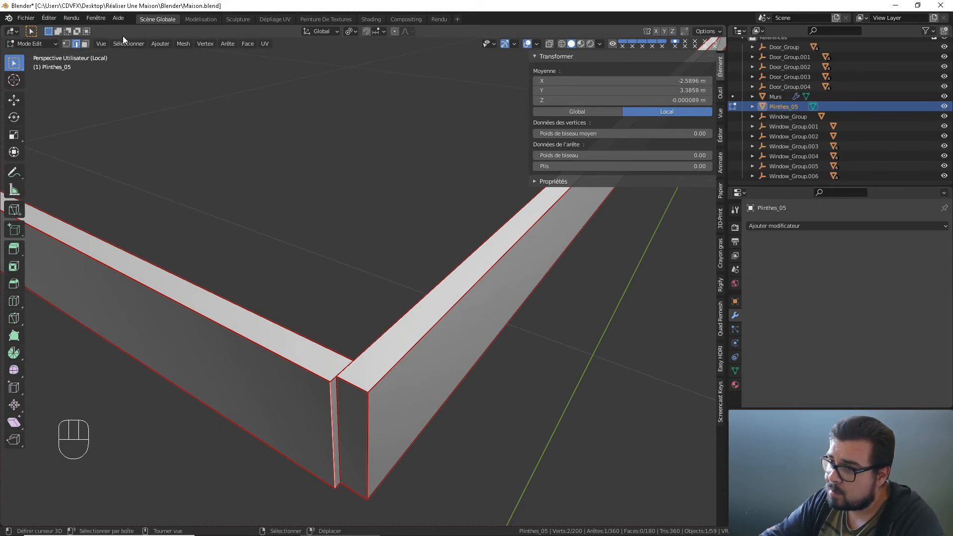
{"action": "left_click", "coordinate": [87, 43]}
{"action": "left_click", "coordinate": [351, 418]}
{"action": "left_click", "coordinate": [598, 91]}
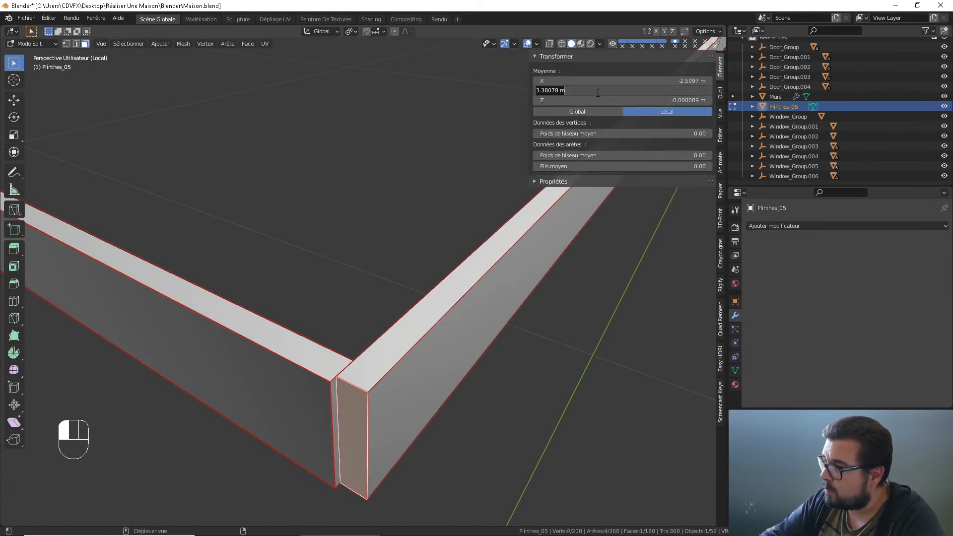
{"action": "type", "text": "3.38578"}
{"action": "key", "text": "Return"}
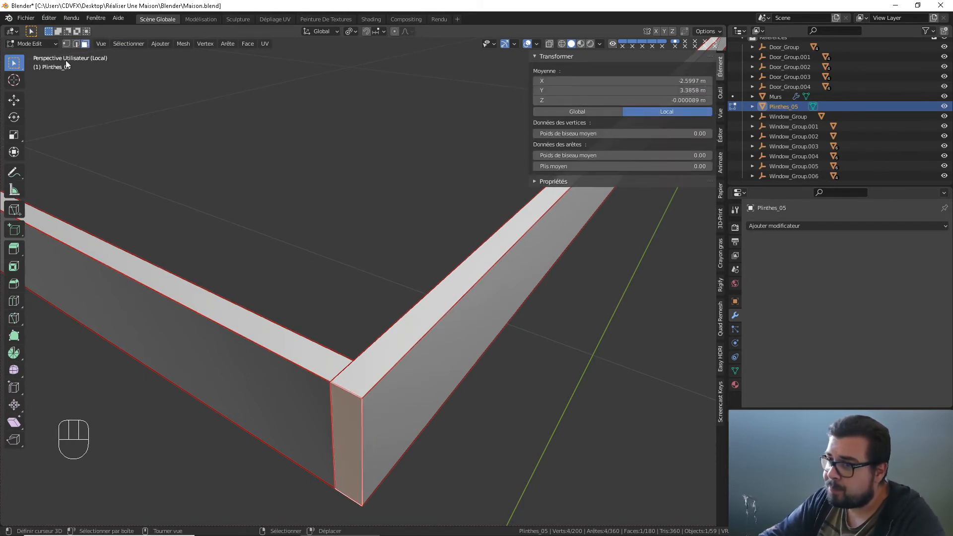
- Select the vertical edge on the inner side of the same corner and copy its X coordinate, -2.5896 m
{"action": "left_click", "coordinate": [76, 43]}
{"action": "scroll", "coordinate": [166, 187], "scroll_direction": "down", "scroll_amount": 4}
{"action": "middle_click_drag", "start_coordinate": [165, 187], "coordinate": [393, 178], "text": "shift"}
{"action": "scroll", "coordinate": [249, 264], "scroll_direction": "down", "scroll_amount": 4}
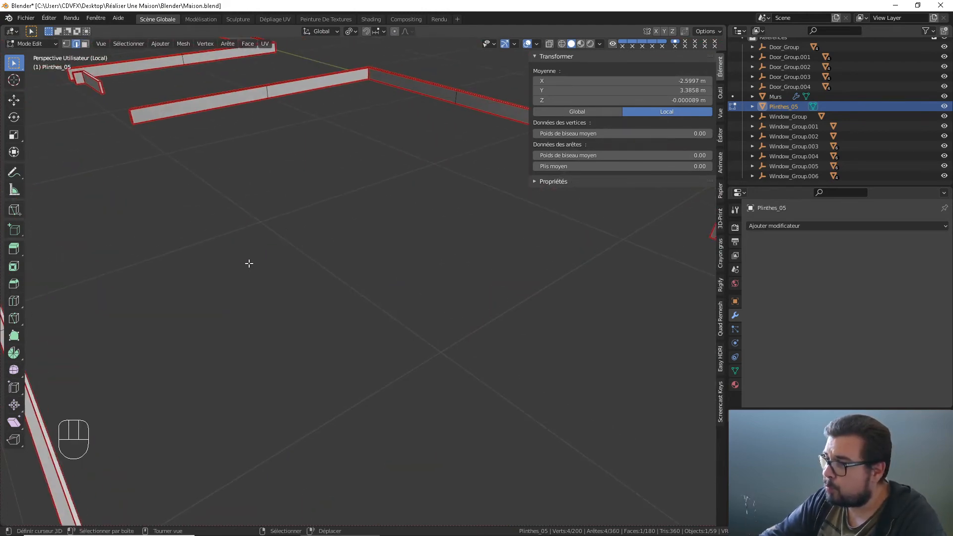
{"action": "middle_click_drag", "start_coordinate": [325, 253], "coordinate": [330, 311], "text": "shift"}
{"action": "scroll", "coordinate": [346, 314], "scroll_direction": "up", "scroll_amount": 8}
{"action": "middle_click_drag", "start_coordinate": [380, 325], "coordinate": [371, 276], "text": "shift"}
{"action": "middle_click_drag", "start_coordinate": [372, 276], "coordinate": [356, 260], "text": "shift"}
{"action": "left_click", "coordinate": [350, 259]}
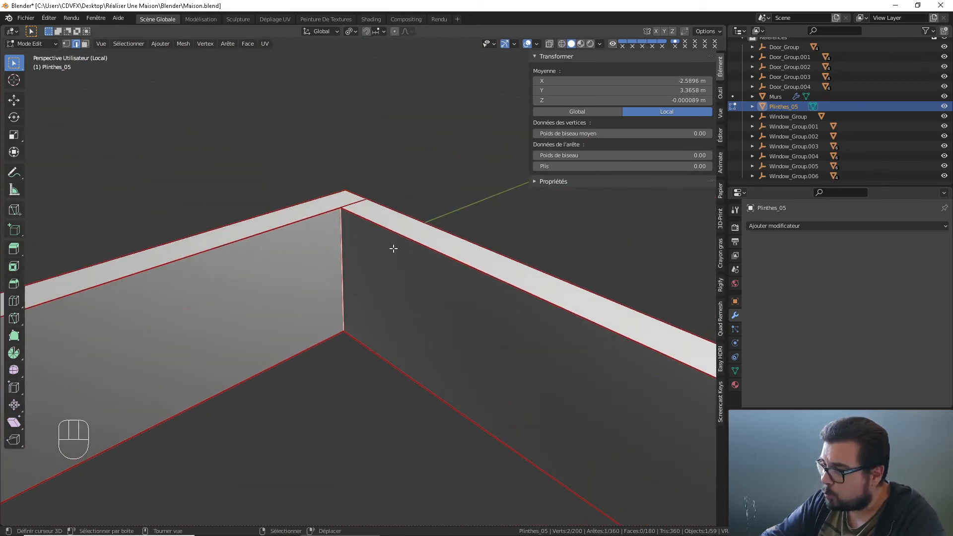
{"action": "left_click", "coordinate": [661, 81]}
{"action": "key", "text": "ctrl+c"}
{"action": "left_click", "coordinate": [328, 232]}
- Add one centred loop cut to the baseboard that forms the corner
{"action": "scroll", "coordinate": [326, 232], "scroll_direction": "down", "scroll_amount": 4}
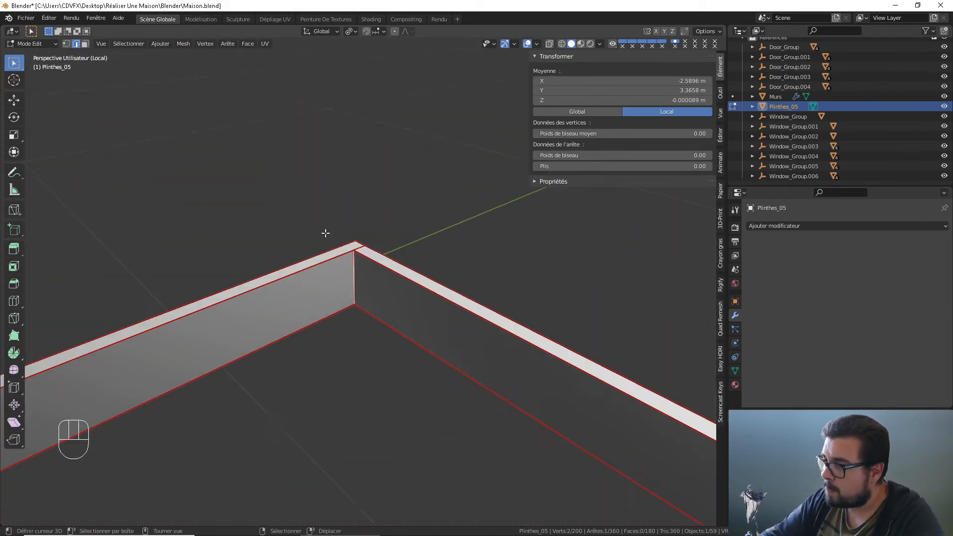
{"action": "key", "text": "ctrl+r"}
{"action": "left_click", "coordinate": [273, 294]}
{"action": "right_click", "coordinate": [274, 295]}
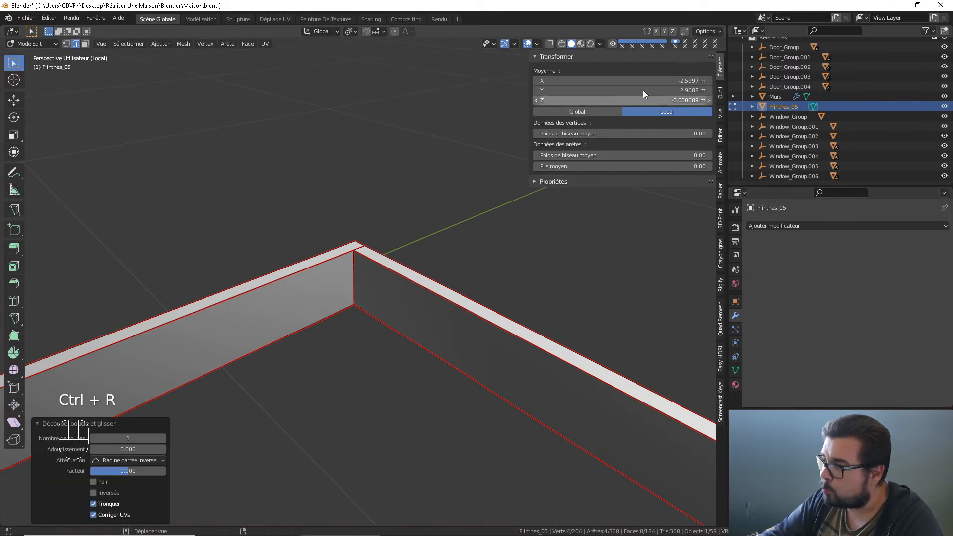
- Try to place the new loop cut at X -2.5896 m, and undo back to the inner corner edge selection
{"action": "key", "text": "ctrl+v"}
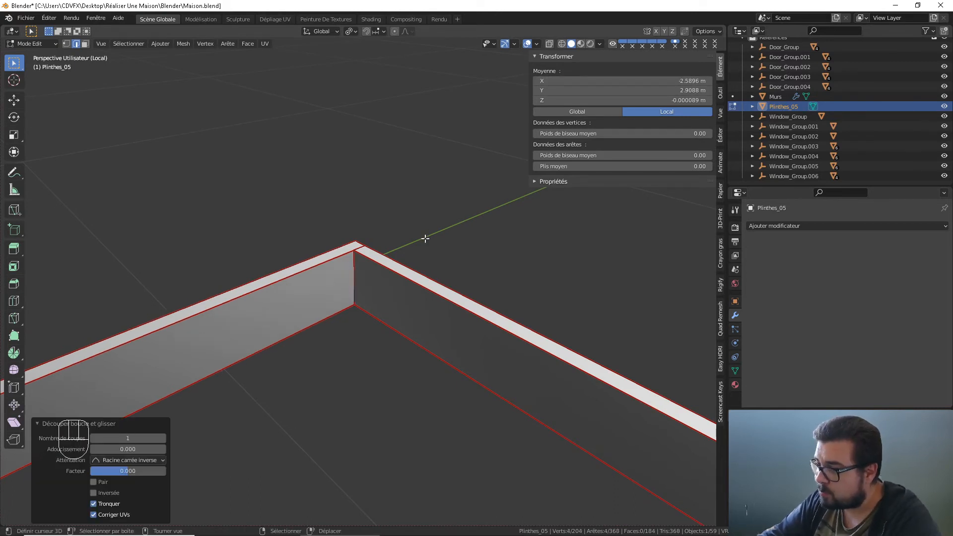
{"action": "scroll", "coordinate": [417, 254], "scroll_direction": "down", "scroll_amount": 2}
{"action": "key", "text": "ctrl+z"}
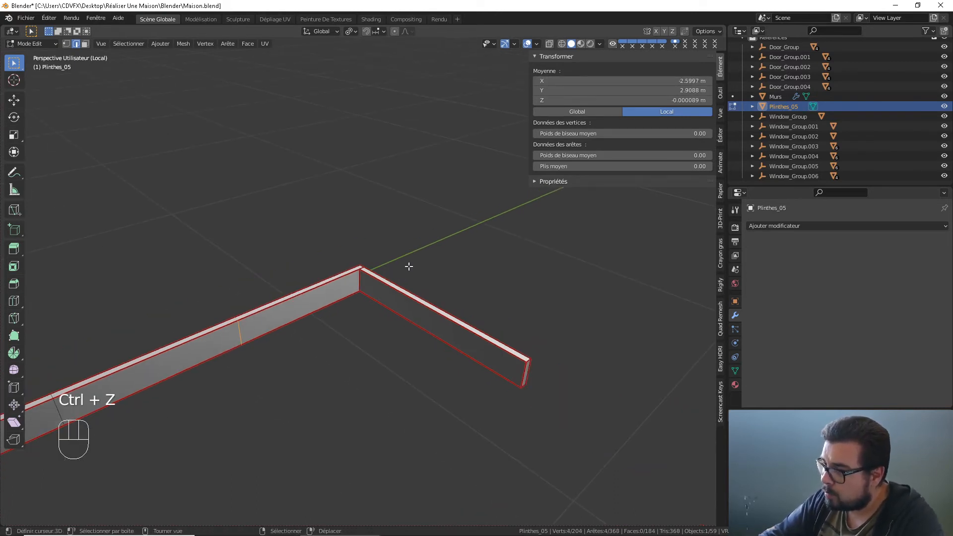
{"action": "scroll", "coordinate": [383, 286], "scroll_direction": "up", "scroll_amount": 3}
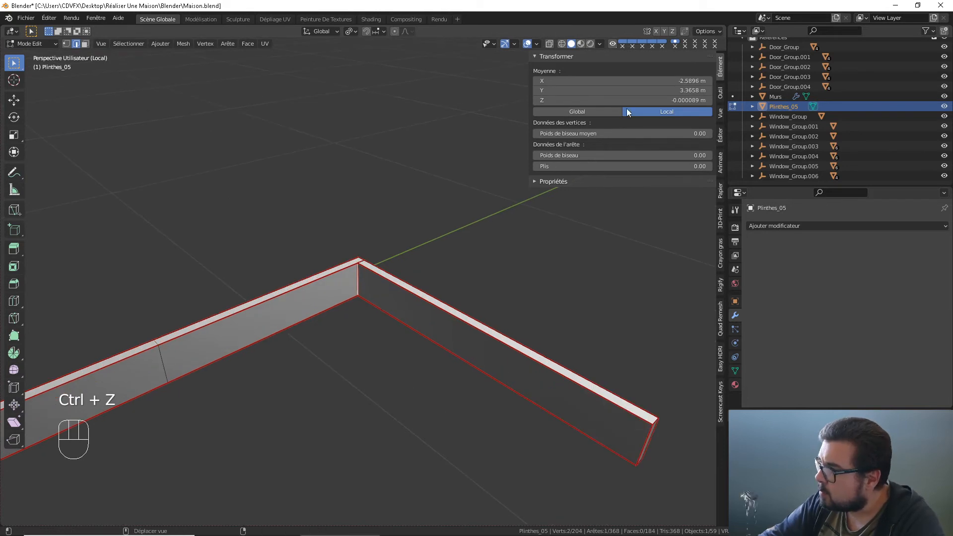
- Copy the inner corner edge's Y coordinate, 3.36578 m, and place the new loop cut at that Y
{"action": "left_click", "coordinate": [642, 90]}
{"action": "key", "text": "ctrl+c"}
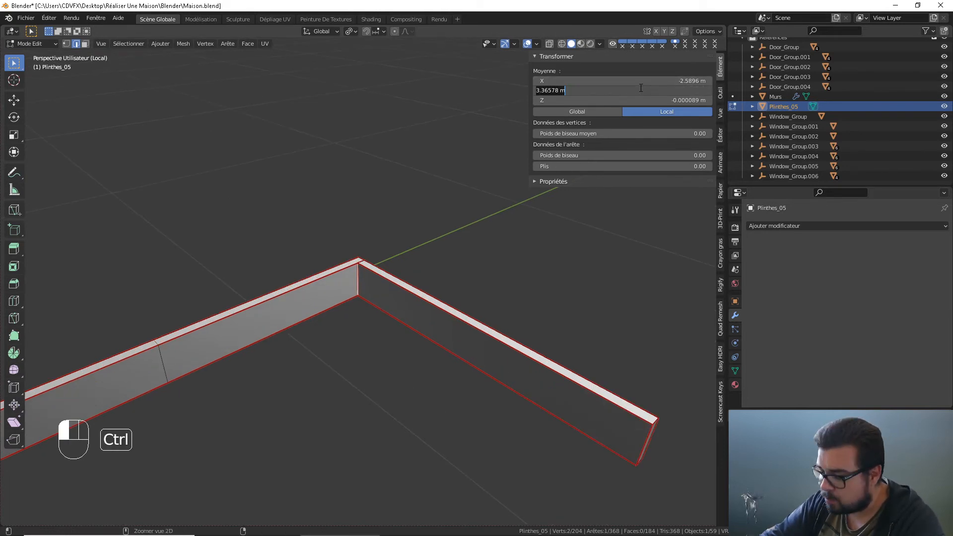
{"action": "left_click", "coordinate": [433, 229]}
{"action": "left_click", "coordinate": [171, 360], "text": "alt+shift"}
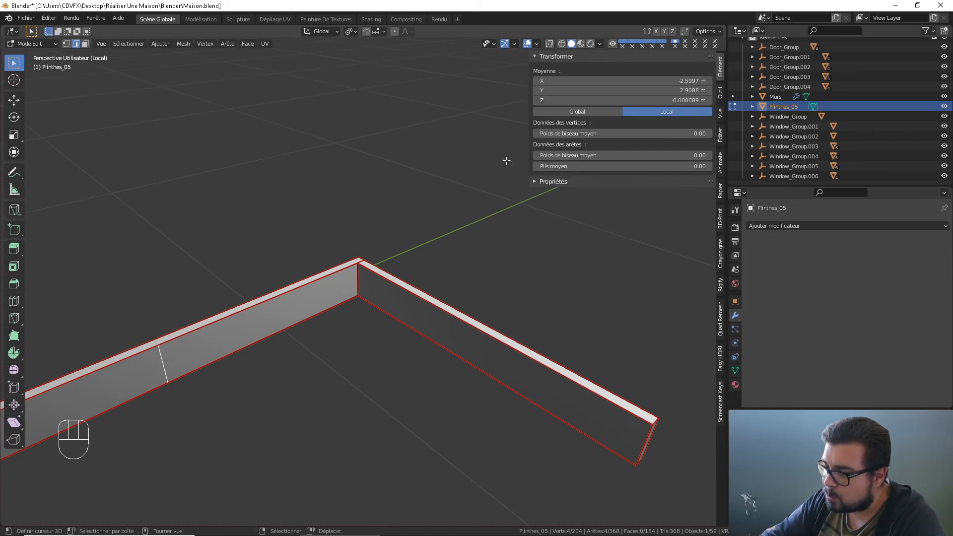
{"action": "key", "text": "ctrl+v"}
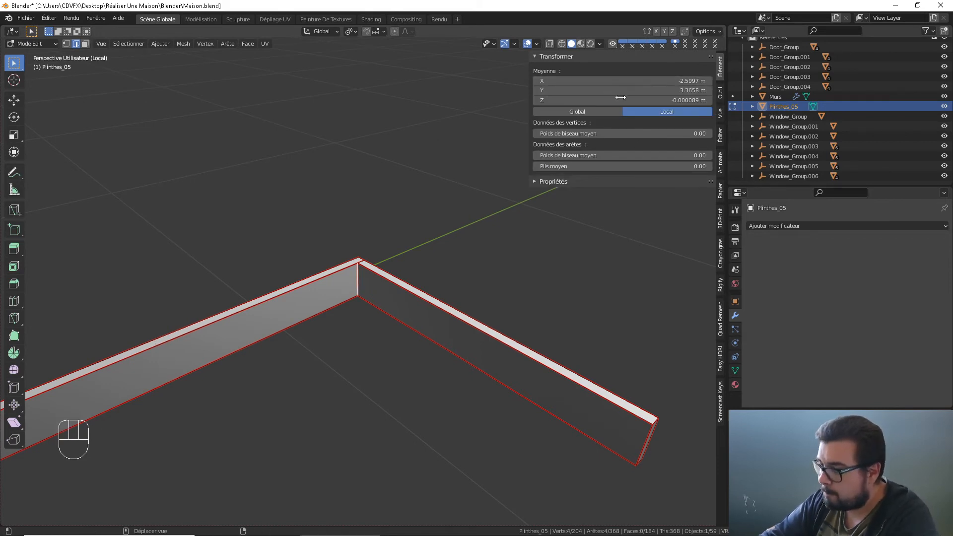
- Turn on X-ray, switch to face selection, and delete the two hidden overlapping faces inside the baseboard corner
{"action": "scroll", "coordinate": [412, 245], "scroll_direction": "up", "scroll_amount": 3}
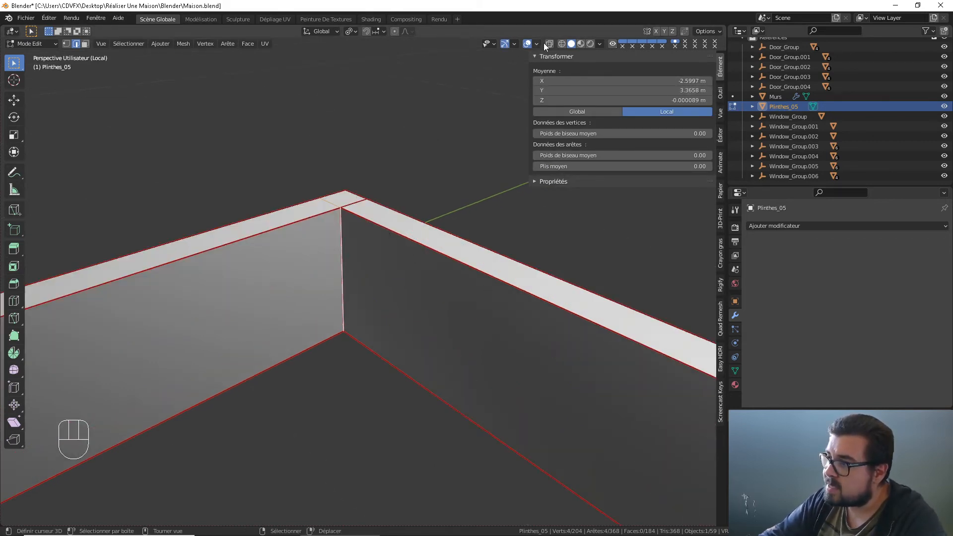
{"action": "left_click", "coordinate": [549, 44]}
{"action": "left_click", "coordinate": [86, 44]}
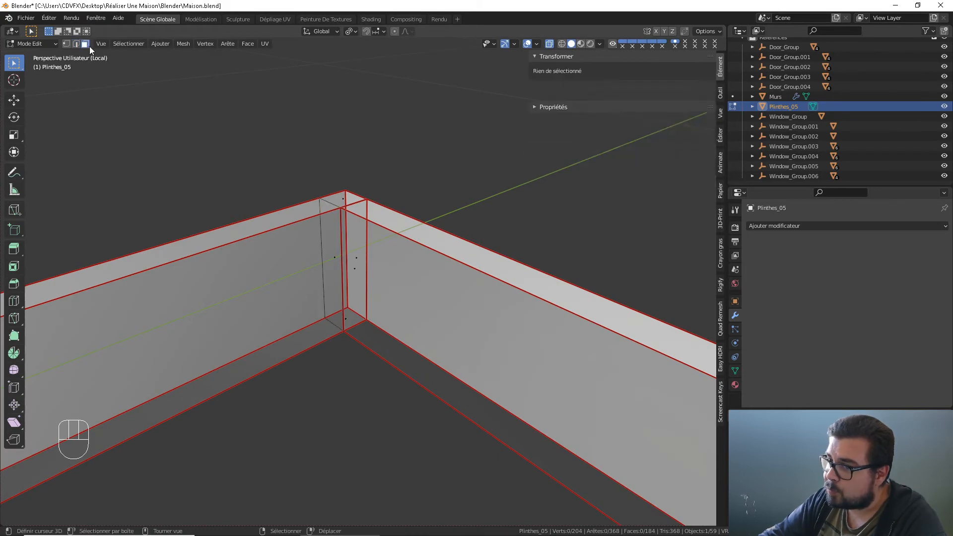
{"action": "middle_click_drag", "start_coordinate": [360, 263], "coordinate": [330, 289]}
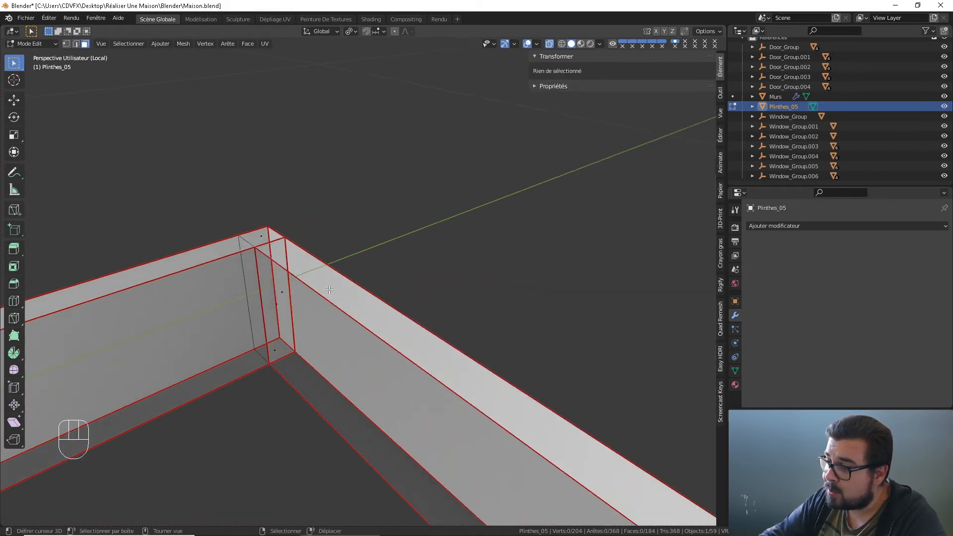
{"action": "left_click", "coordinate": [270, 310]}
{"action": "key", "text": "x"}
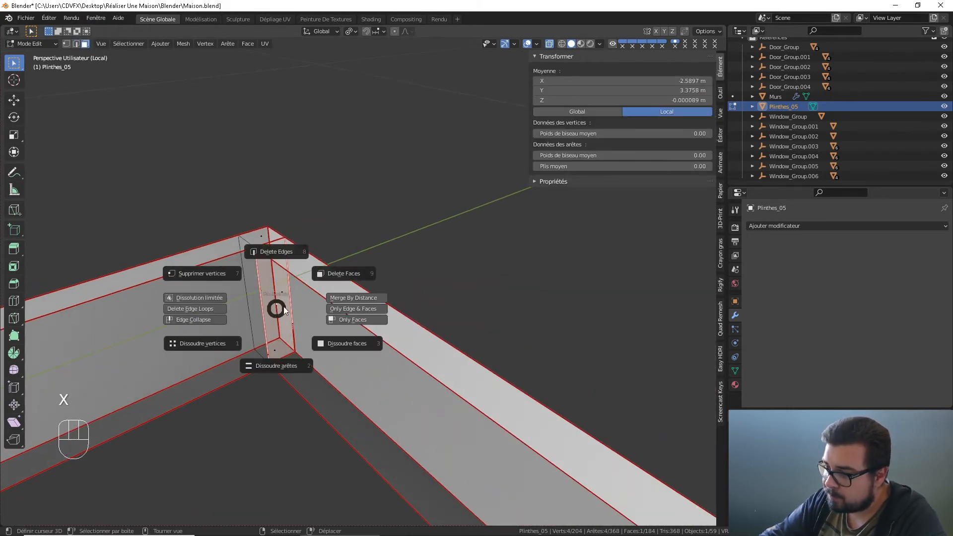
{"action": "left_click", "coordinate": [335, 279]}
{"action": "right_click", "coordinate": [278, 304]}
{"action": "key", "text": "x"}
{"action": "left_click", "coordinate": [344, 272]}
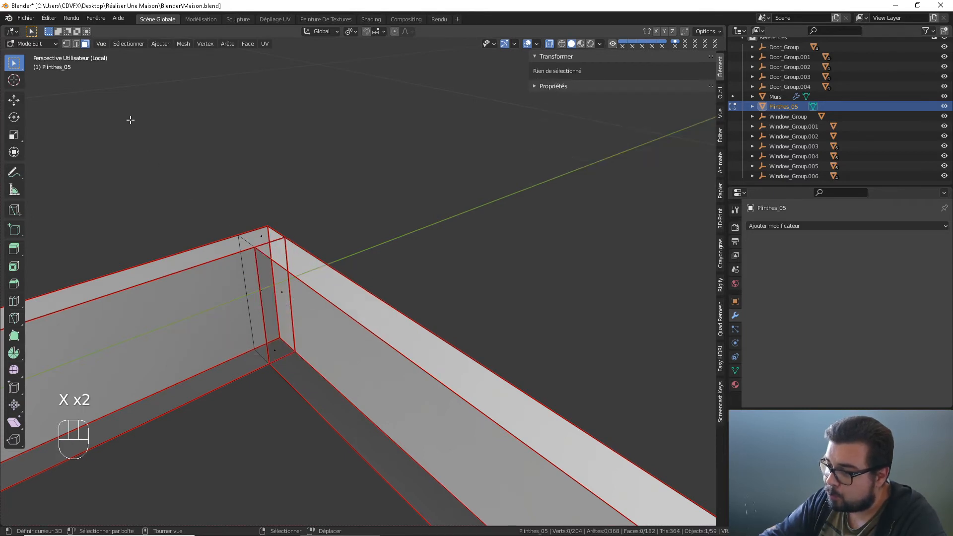
- Merge the duplicate vertices of the whole baseboard mesh by distance and return to Object Mode
{"action": "key", "text": "a"}
{"action": "left_click", "coordinate": [255, 111]}
{"action": "key", "text": "q"}
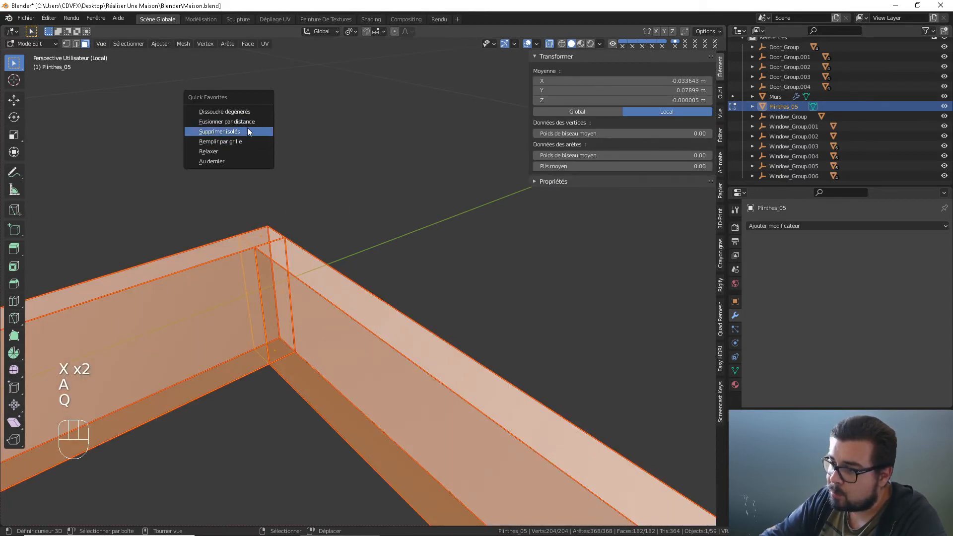
{"action": "left_click", "coordinate": [248, 131]}
{"action": "key", "text": "Tab"}
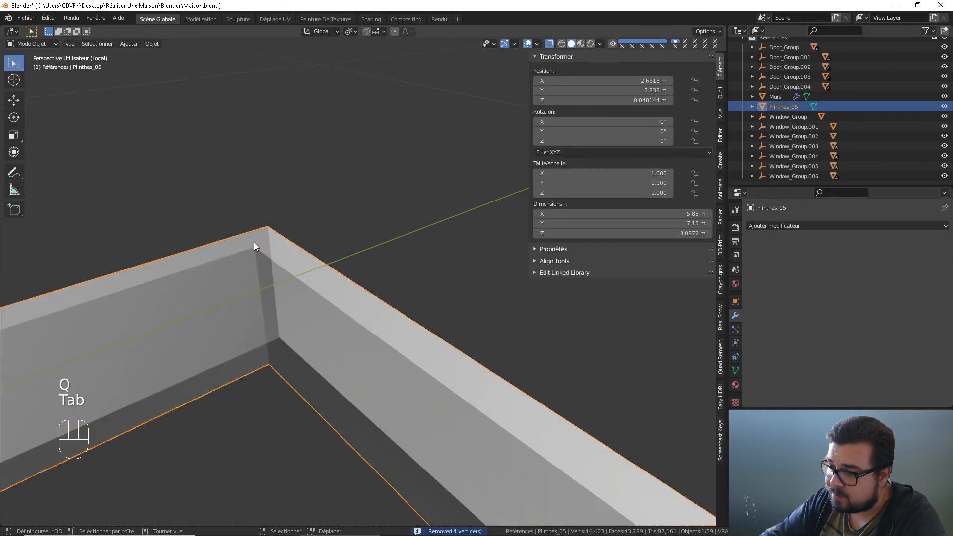
- Turn off the overlays and X-ray, inspect the cleaned corner, and hide the transform sidebar
{"action": "left_click", "coordinate": [528, 44]}
{"action": "scroll", "coordinate": [388, 295], "scroll_direction": "down", "scroll_amount": 3}
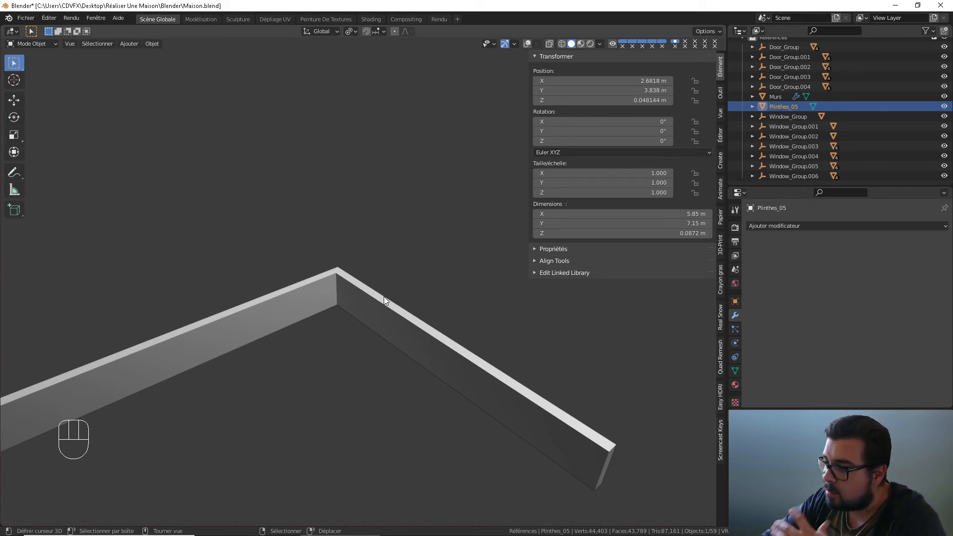
{"action": "middle_click_drag", "start_coordinate": [366, 325], "coordinate": [383, 315]}
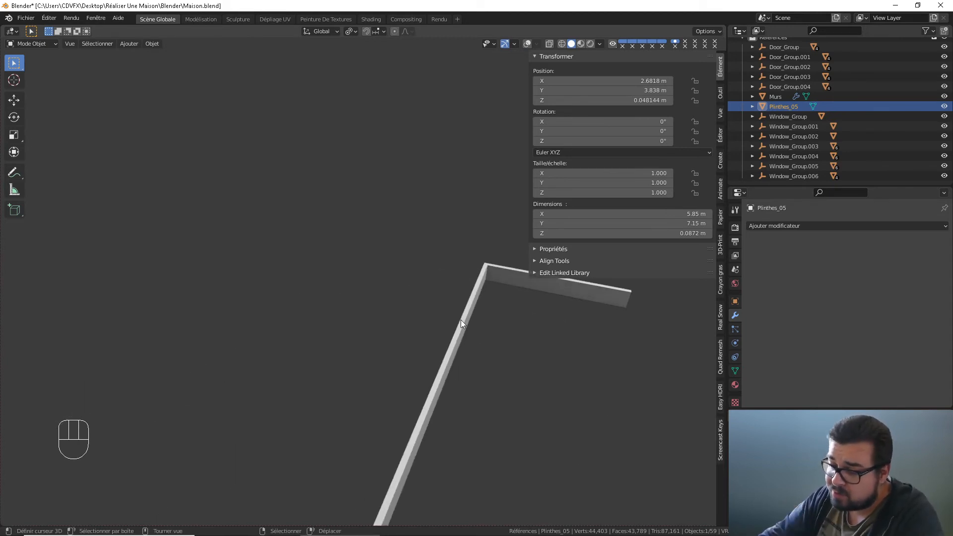
{"action": "middle_click_drag", "start_coordinate": [492, 317], "coordinate": [410, 304]}
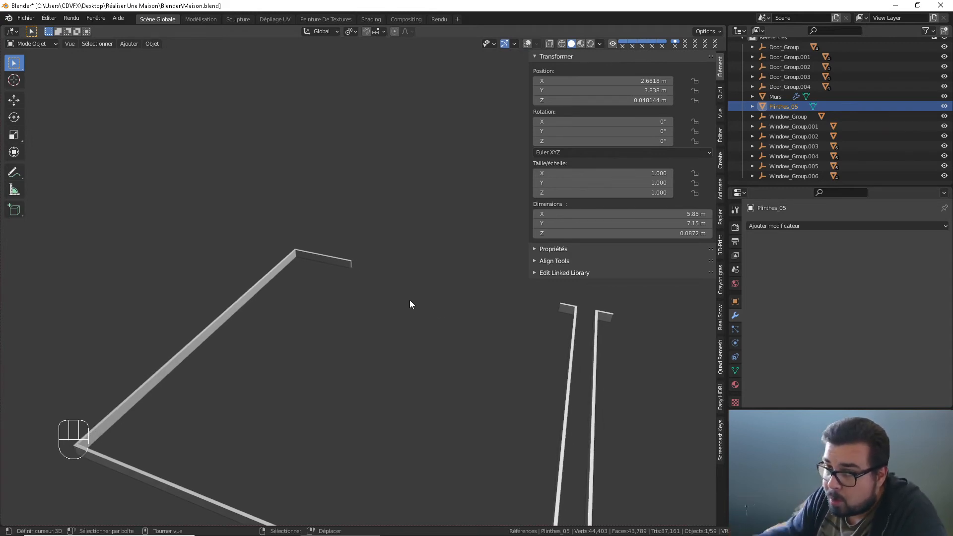
{"action": "key", "text": "n"}
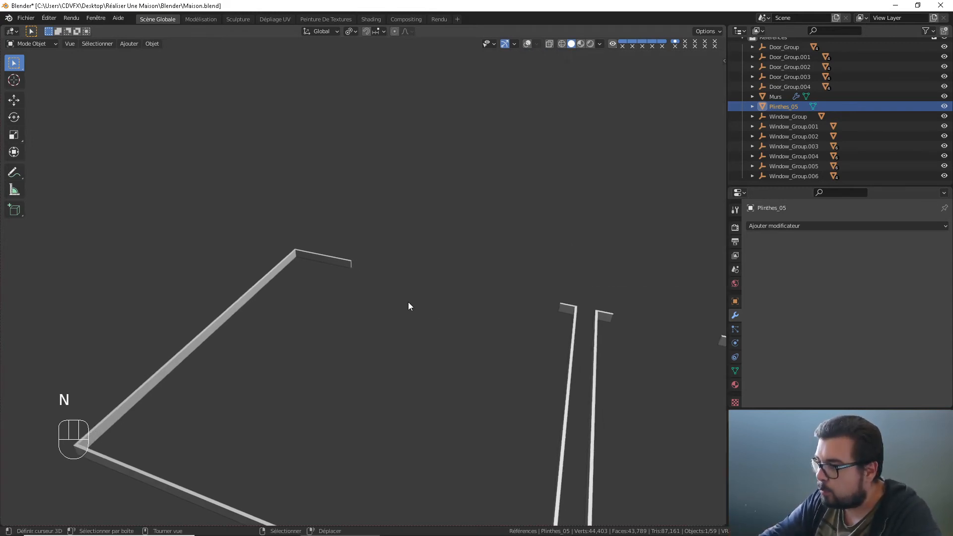
- Examine all the baseboards from several angles without overlays for remaining corner problems
{"action": "middle_click_drag", "start_coordinate": [410, 312], "coordinate": [371, 308]}
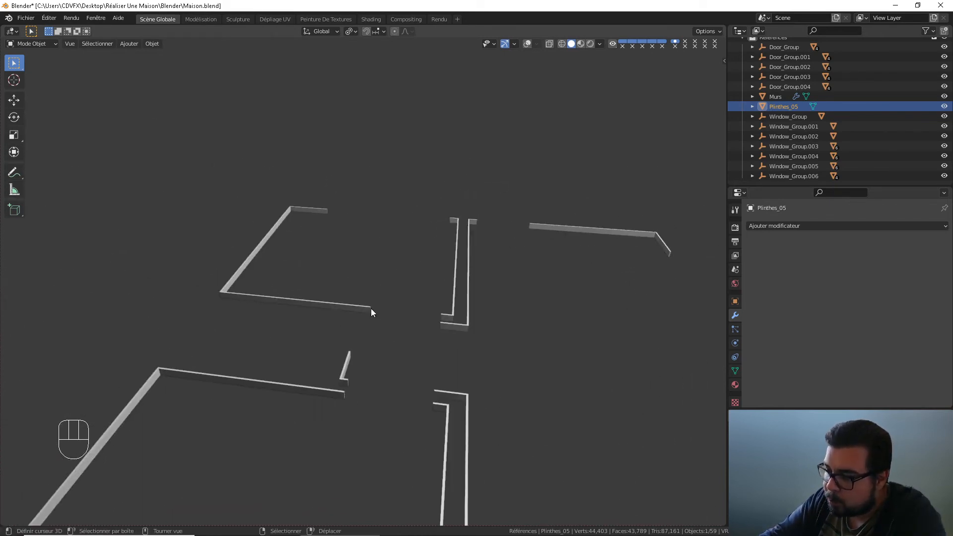
{"action": "key", "text": "Tab"}
{"action": "key", "text": "Tab"}
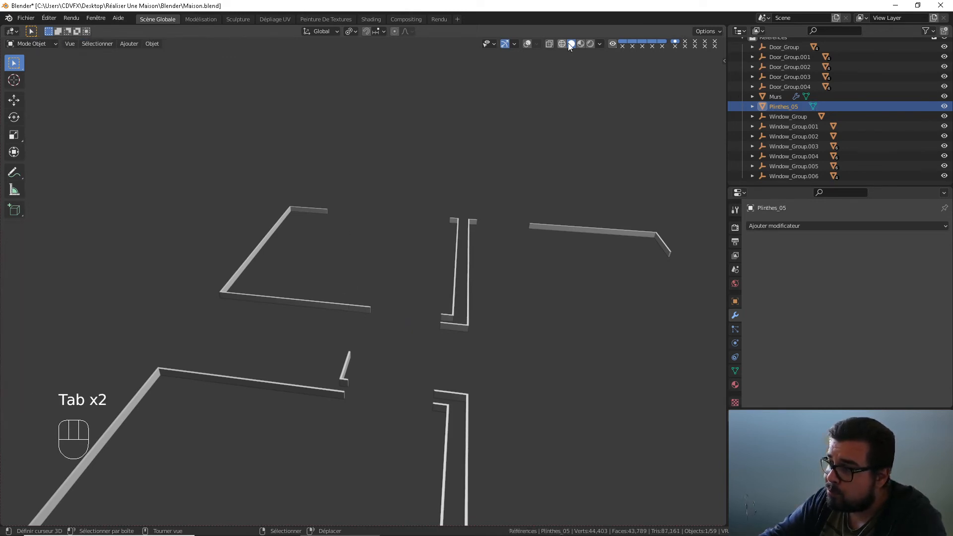
{"action": "middle_click_drag", "start_coordinate": [540, 212], "coordinate": [440, 217]}
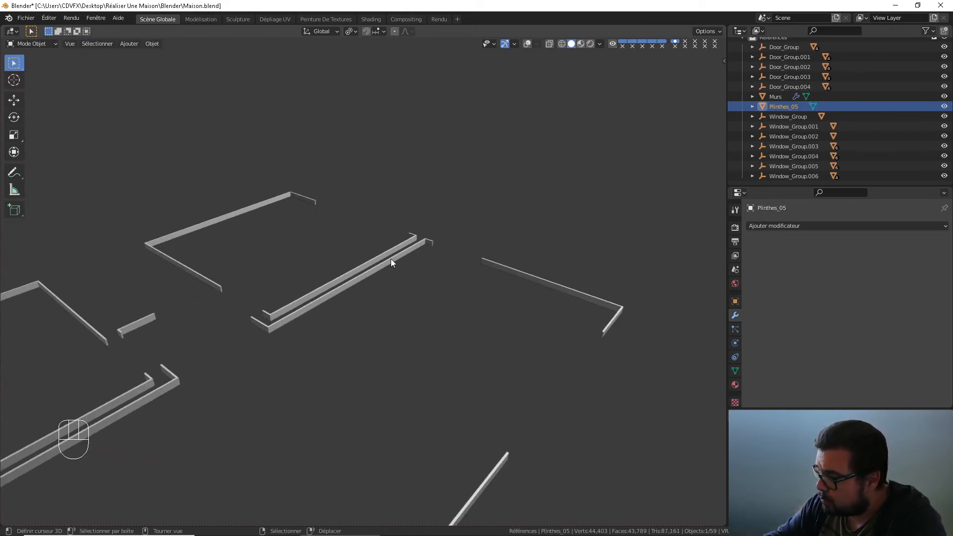
{"action": "key", "text": "Tab"}
{"action": "key", "text": "Tab"}
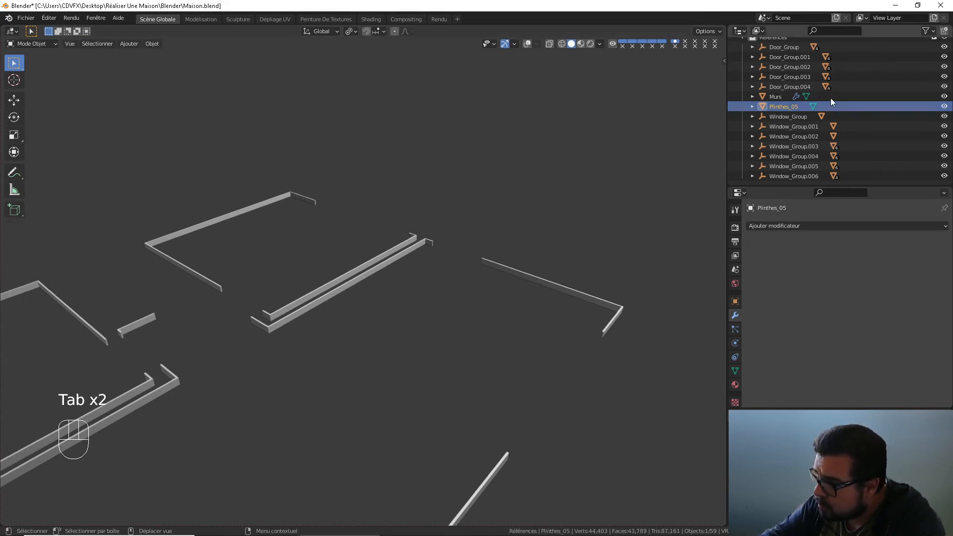
{"action": "middle_click_drag", "start_coordinate": [559, 246], "coordinate": [527, 246]}
{"action": "key", "text": "Tab"}
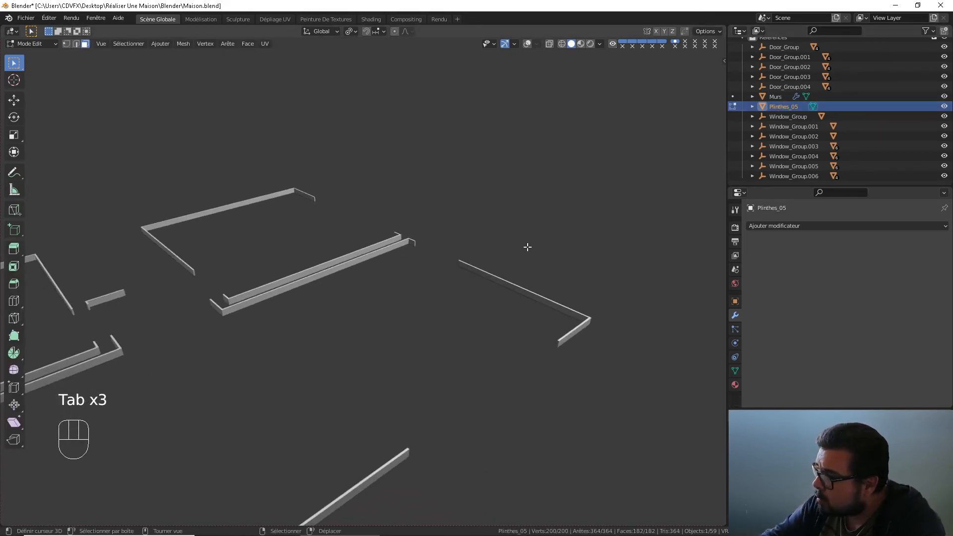
{"action": "middle_click_drag", "start_coordinate": [399, 256], "coordinate": [481, 249]}
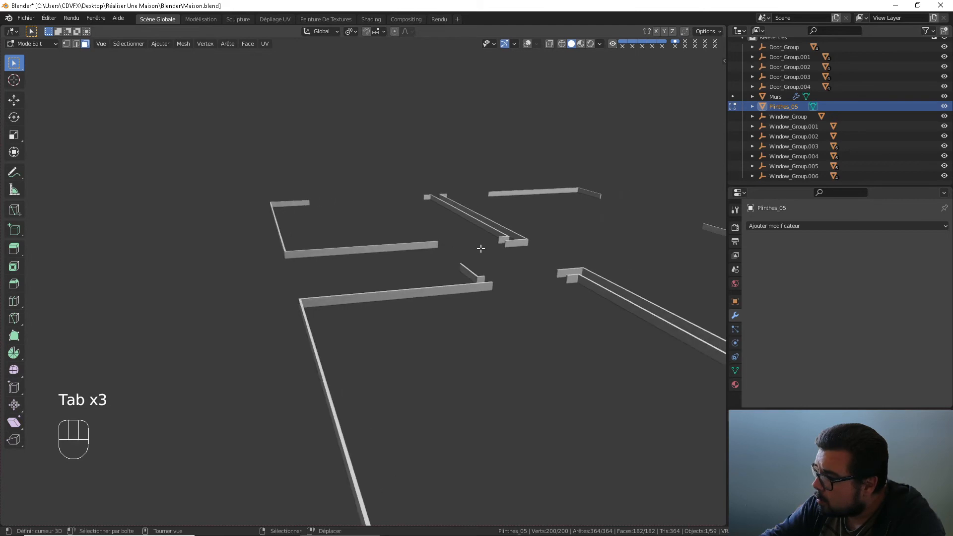
{"action": "key", "text": "a"}
{"action": "left_click", "coordinate": [477, 214]}
{"action": "key", "text": "Tab"}
{"action": "middle_click_drag", "start_coordinate": [521, 224], "coordinate": [446, 240]}
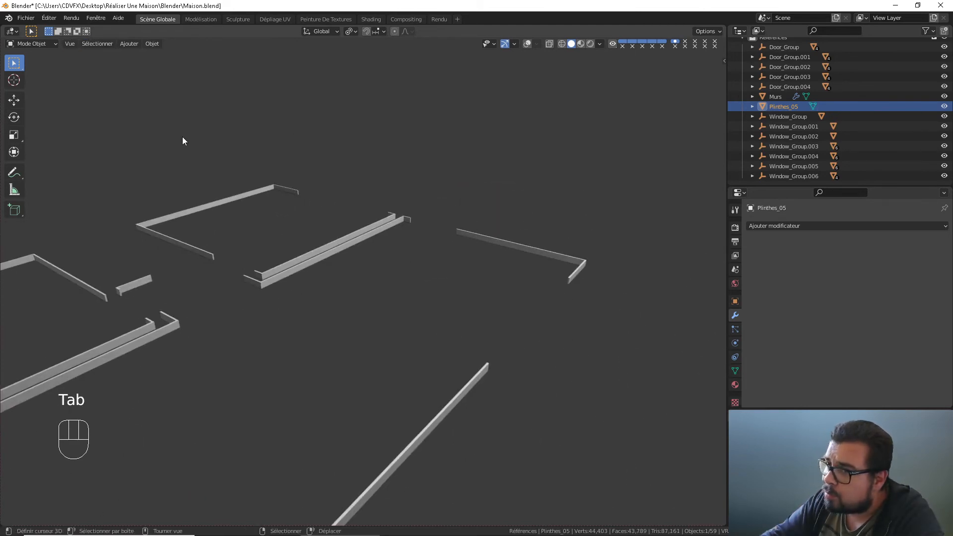
- Leave local view to check the baseboards against the walls, and isolate Plinthes_05 again
{"action": "key", "text": "KP_Divide"}
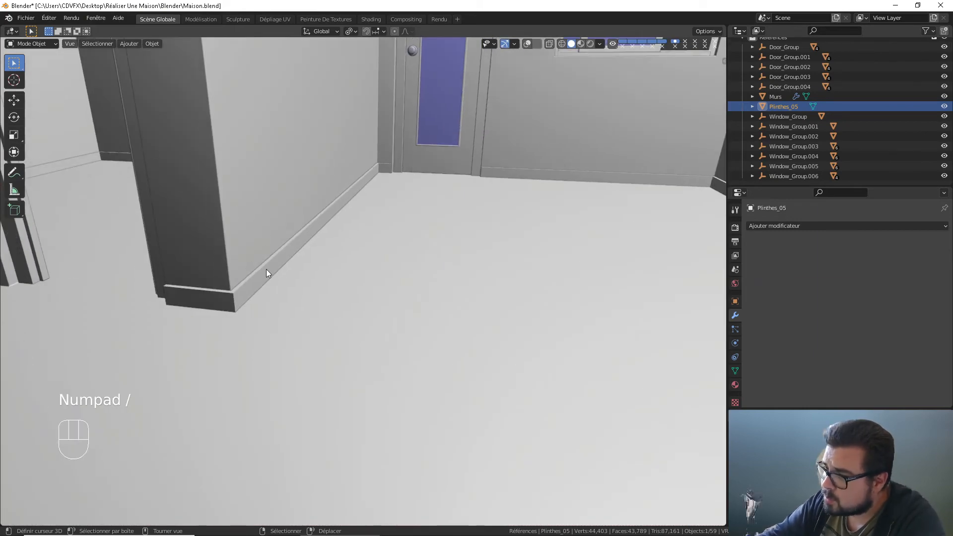
{"action": "left_click", "coordinate": [298, 269]}
{"action": "middle_click_drag", "start_coordinate": [420, 249], "coordinate": [350, 246]}
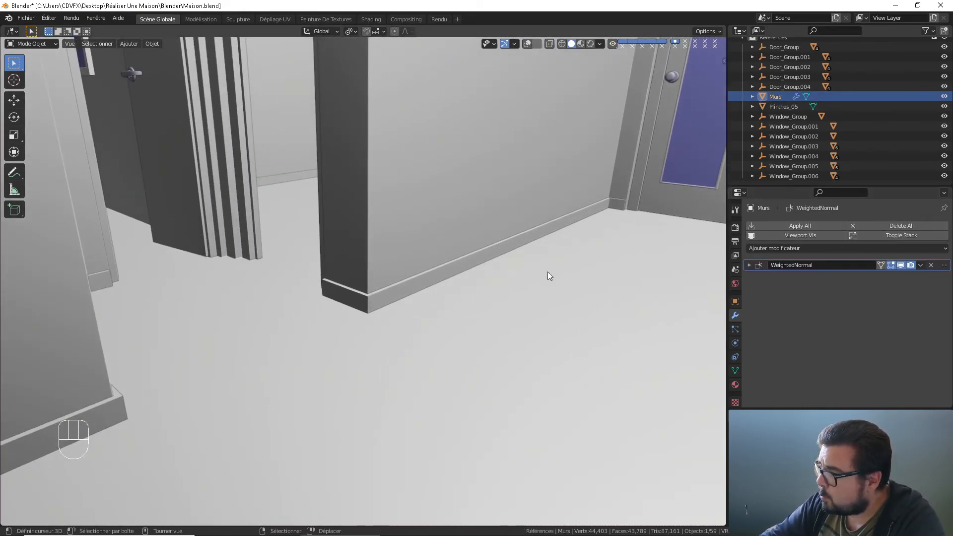
{"action": "left_click", "coordinate": [789, 107]}
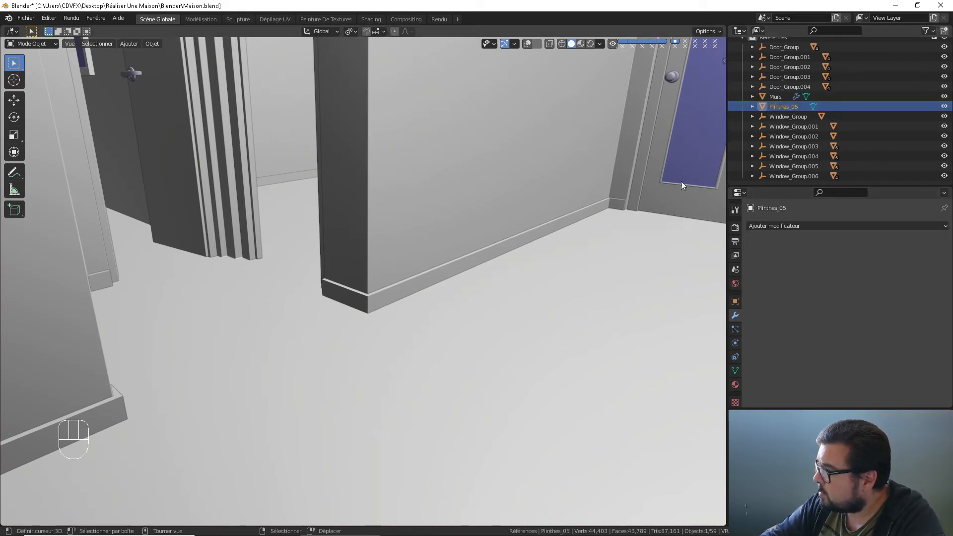
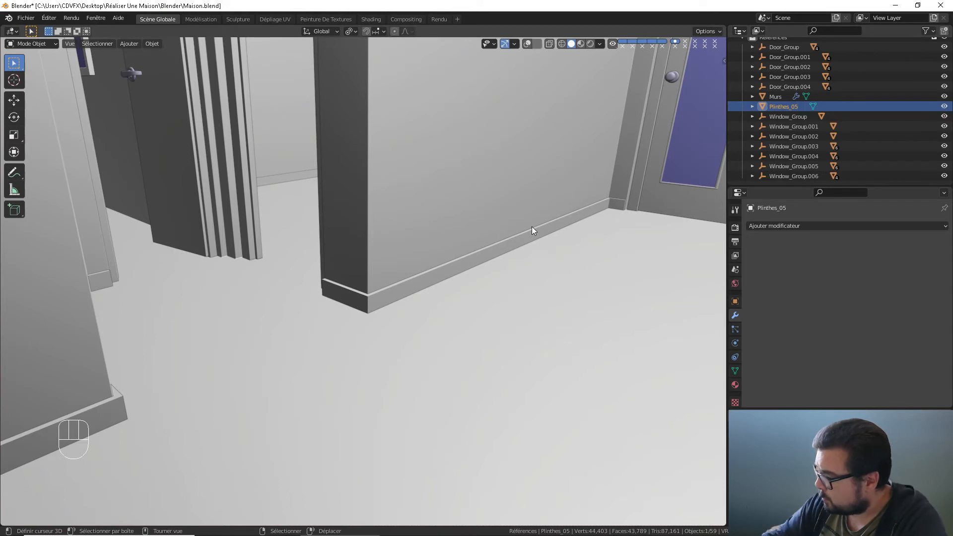
{"action": "key", "text": "KP_Divide"}
- Enter Edit Mode with overlays on, mark every edge of Plinthes_05 as a seam, and clear the selection
{"action": "key", "text": "Tab"}
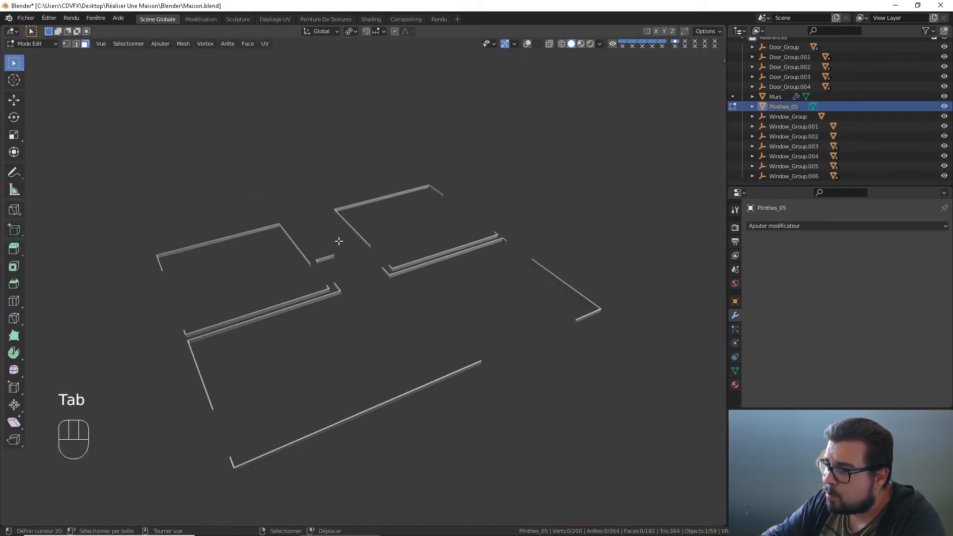
{"action": "scroll", "coordinate": [362, 256], "scroll_direction": "up", "scroll_amount": 2}
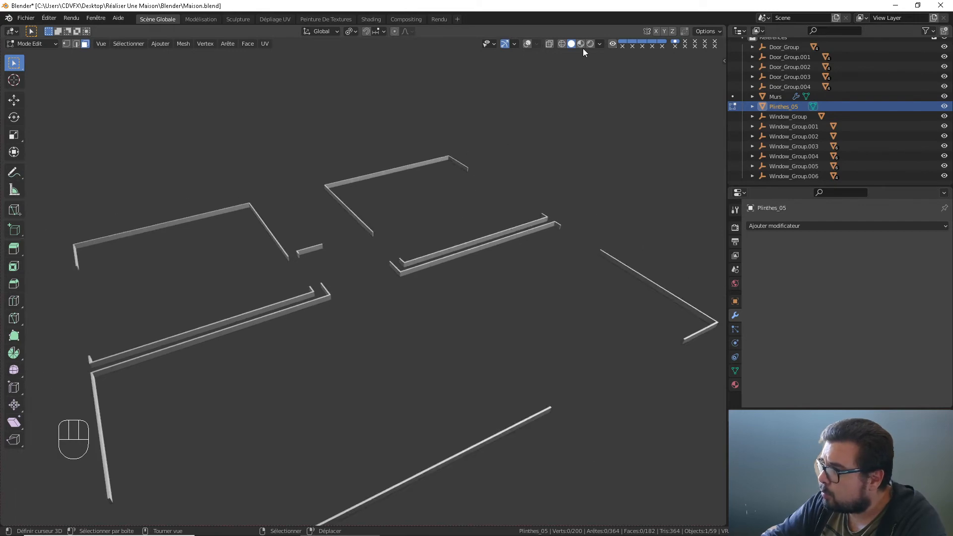
{"action": "left_click", "coordinate": [528, 44]}
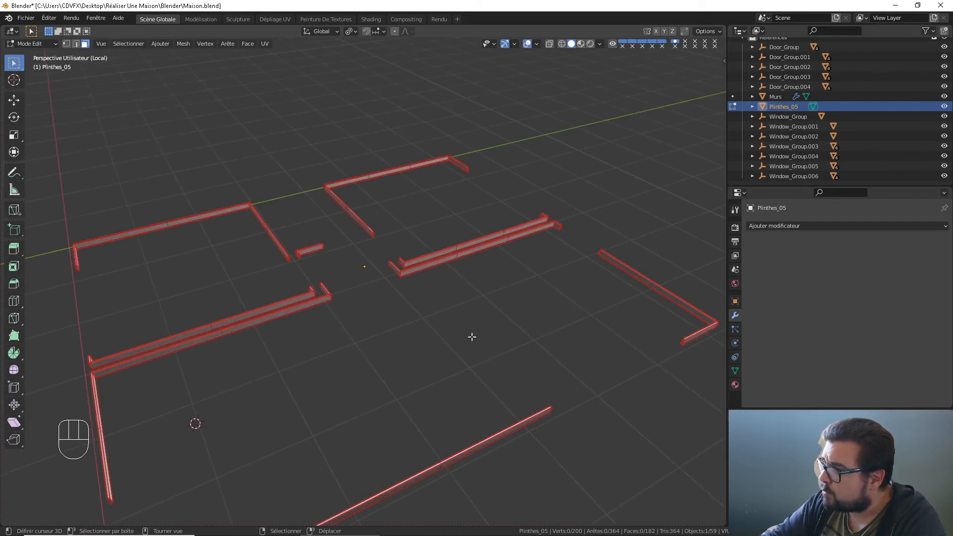
{"action": "middle_click_drag", "start_coordinate": [472, 337], "coordinate": [472, 329]}
{"action": "key", "text": "a"}
{"action": "scroll", "coordinate": [472, 328], "scroll_direction": "up", "scroll_amount": 2}
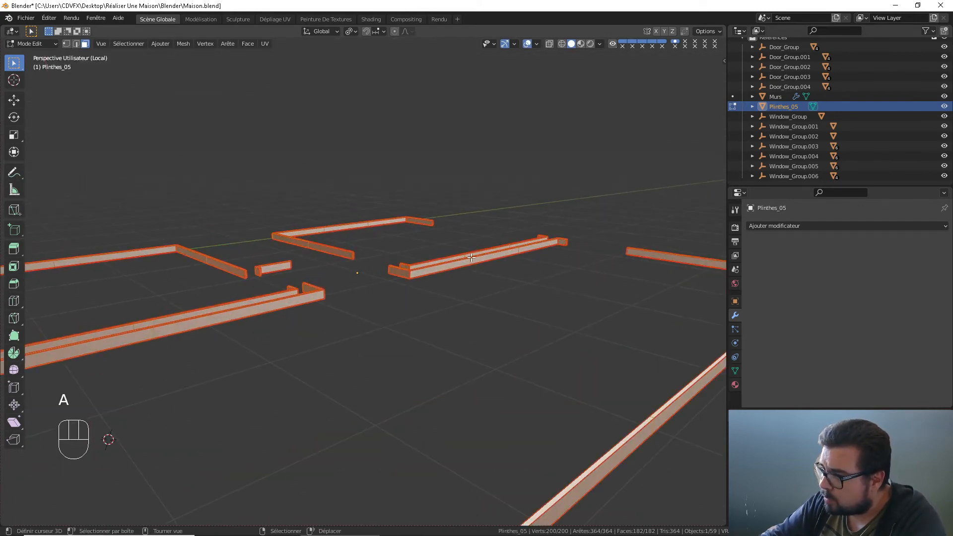
{"action": "key", "text": "ctrl+e"}
{"action": "left_click", "coordinate": [467, 258]}
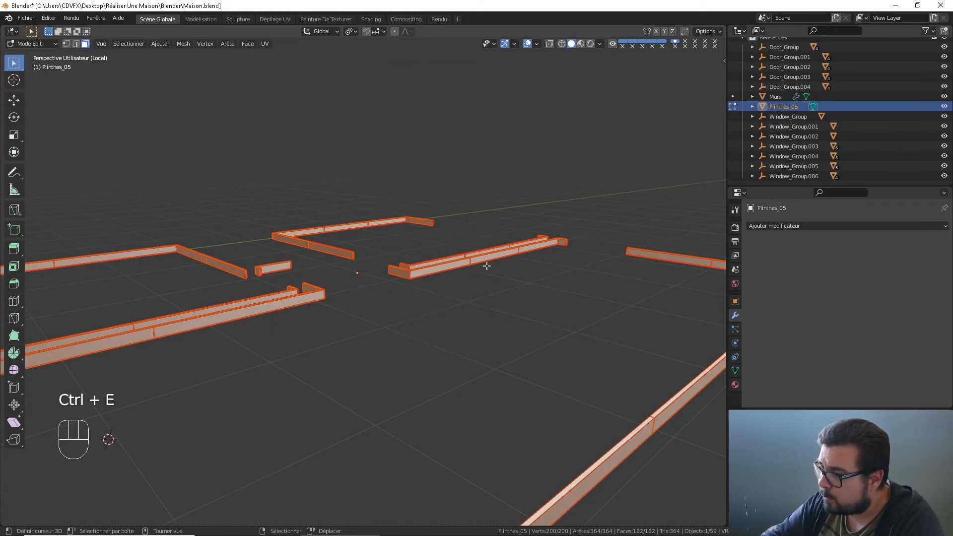
{"action": "key", "text": "a"}
{"action": "left_click", "coordinate": [486, 220]}
- Switch to the Dépliage UV workspace and select all faces of Plinthes_05 to display their UV layout
{"action": "middle_click_drag", "start_coordinate": [506, 245], "coordinate": [331, 284]}
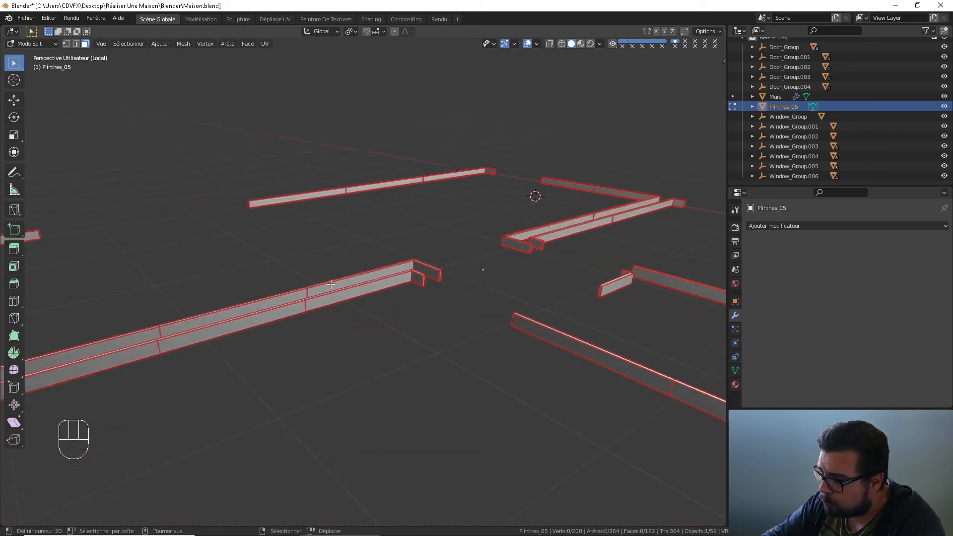
{"action": "middle_click_drag", "start_coordinate": [308, 325], "coordinate": [402, 312]}
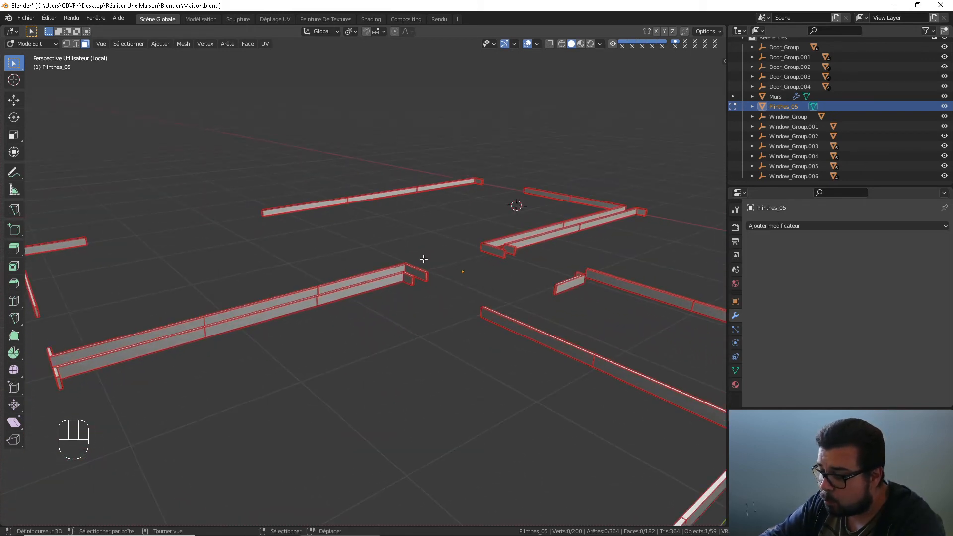
{"action": "middle_click_drag", "start_coordinate": [271, 261], "coordinate": [356, 251]}
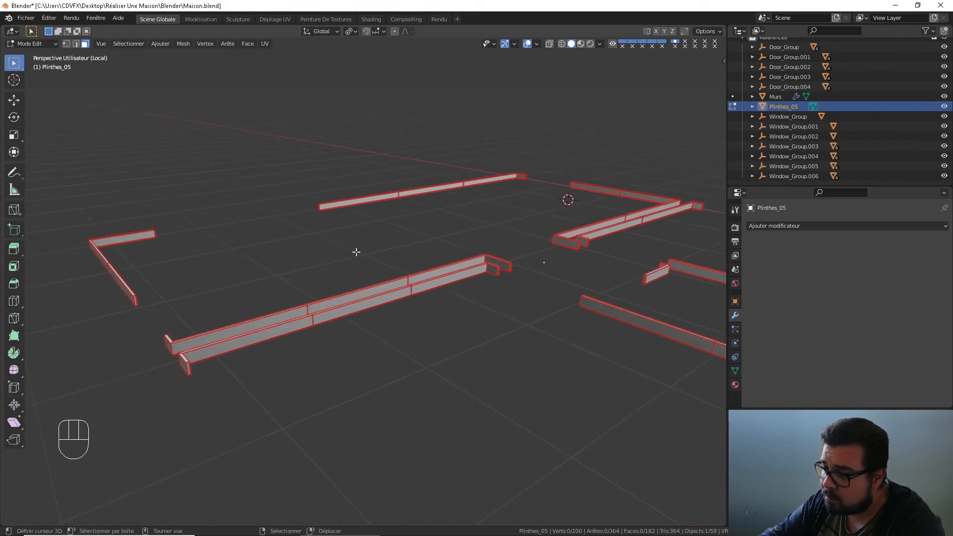
{"action": "middle_click_drag", "start_coordinate": [281, 267], "coordinate": [311, 37]}
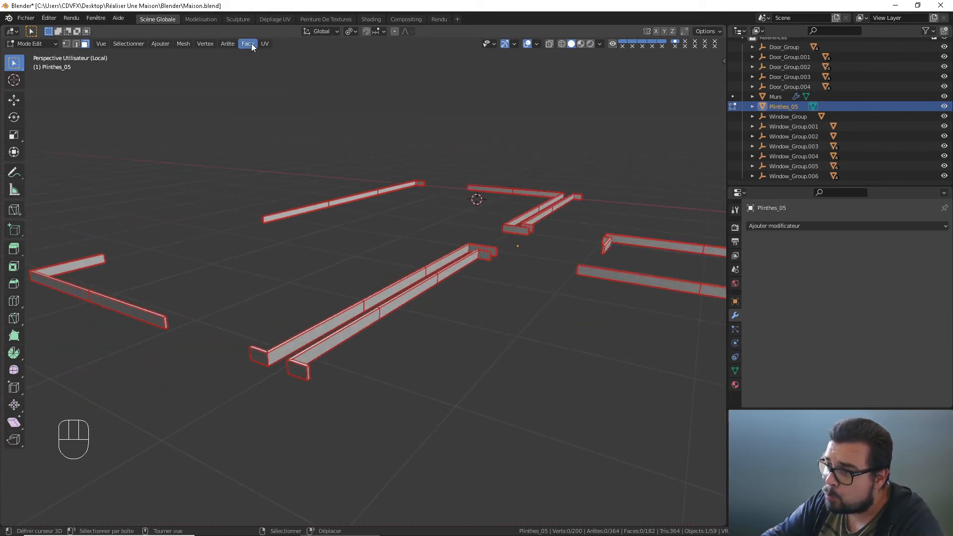
{"action": "left_click", "coordinate": [344, 20]}
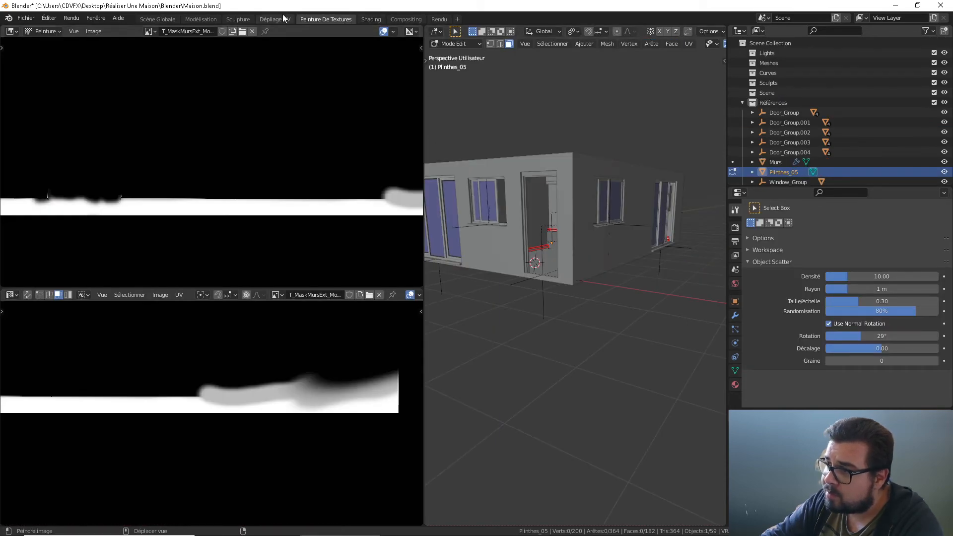
{"action": "left_click", "coordinate": [281, 19]}
{"action": "key", "text": "a"}
{"action": "left_click", "coordinate": [598, 257]}
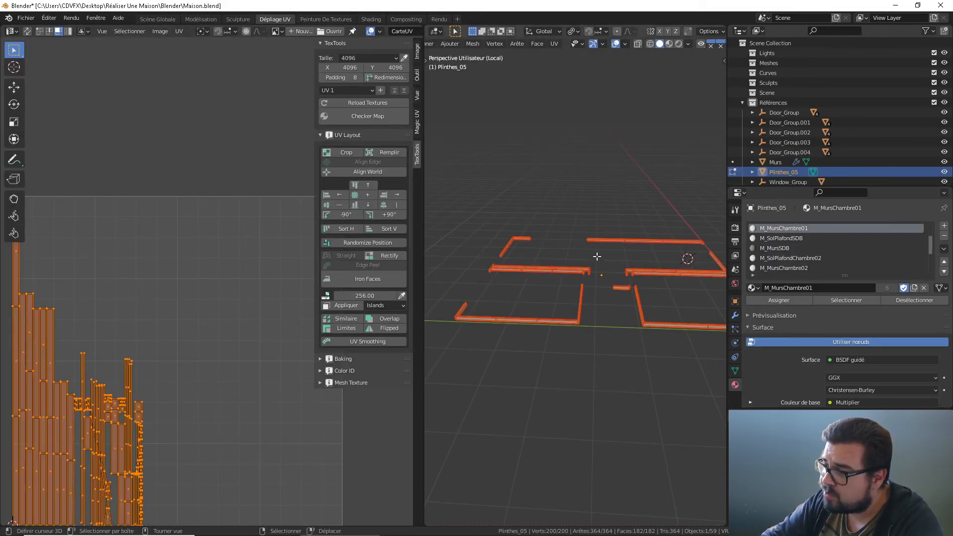
{"action": "scroll", "coordinate": [186, 399], "scroll_direction": "down", "scroll_amount": 4}
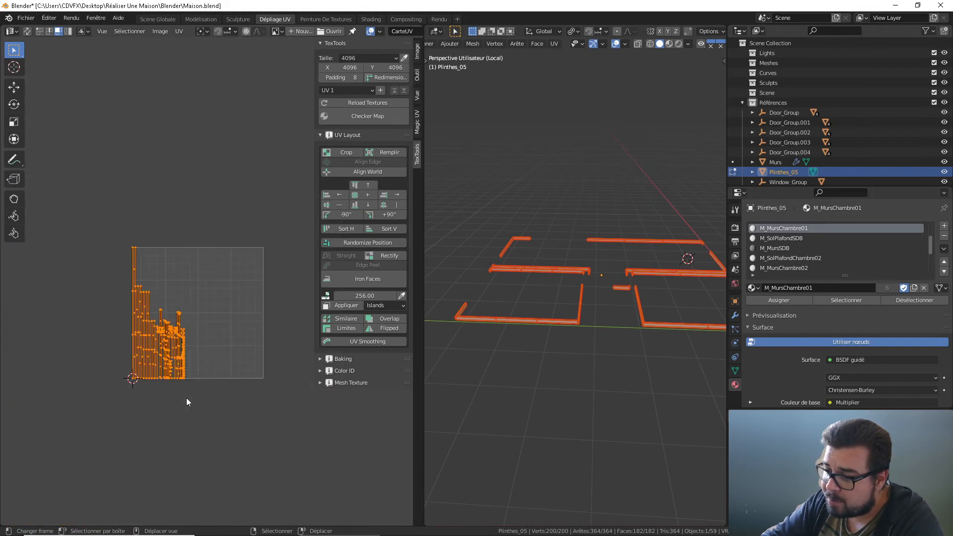
{"action": "scroll", "coordinate": [227, 387], "scroll_direction": "up", "scroll_amount": 3}
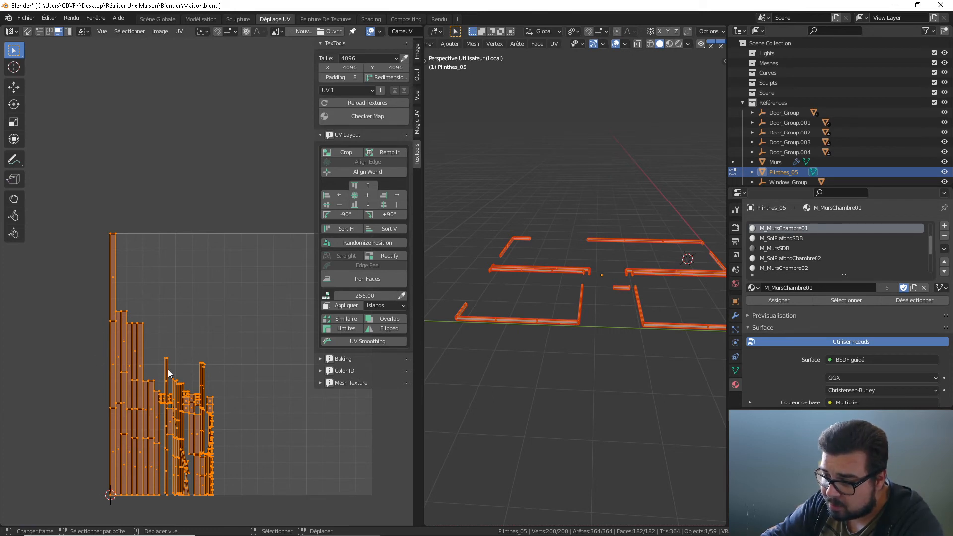
- Turn on selection syncing between the UV layout and the Plinthes_05 mesh
{"action": "left_click", "coordinate": [200, 370]}
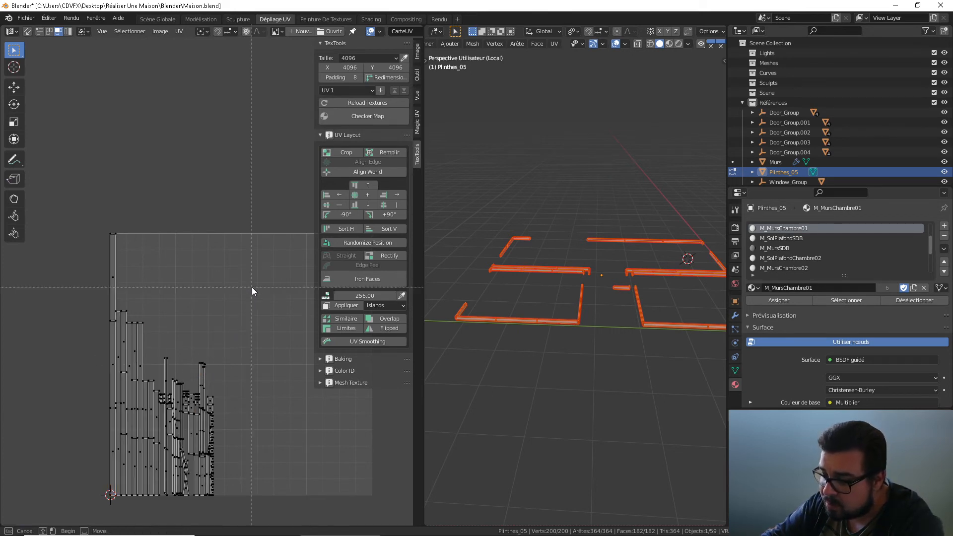
{"action": "left_click_drag", "start_coordinate": [234, 257], "coordinate": [94, 379]}
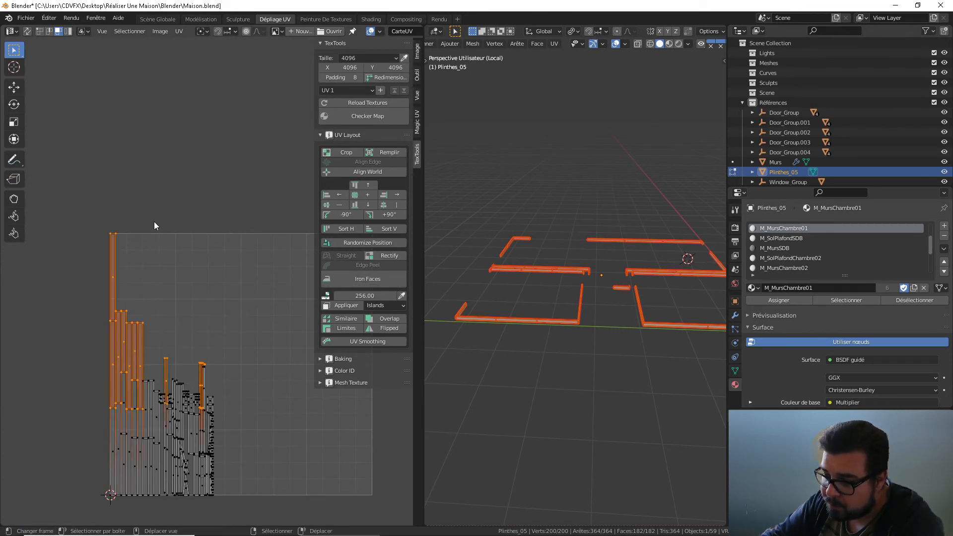
{"action": "left_click", "coordinate": [14, 33]}
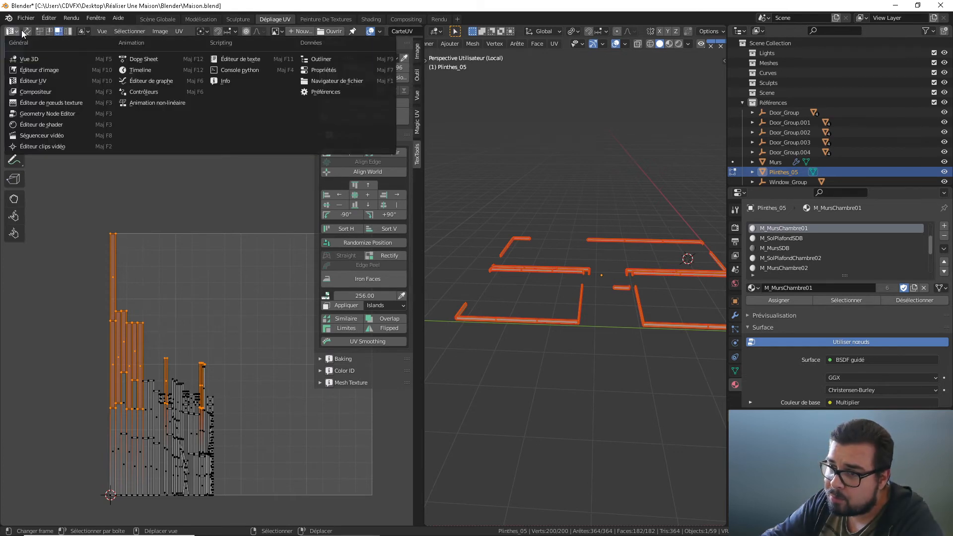
{"action": "left_click", "coordinate": [28, 30]}
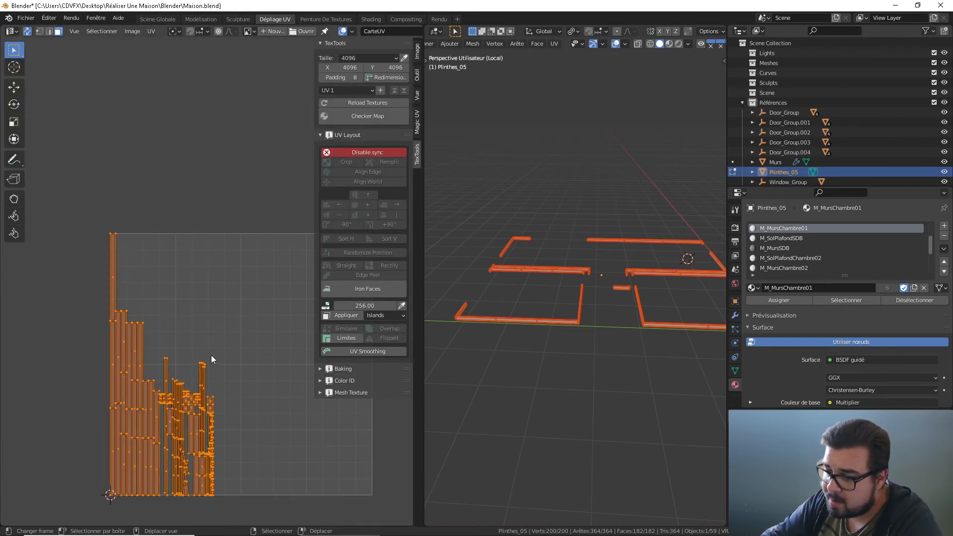
- Clear the selection and box-select the UV islands group by group until the whole layout is selected
{"action": "left_click", "coordinate": [212, 323]}
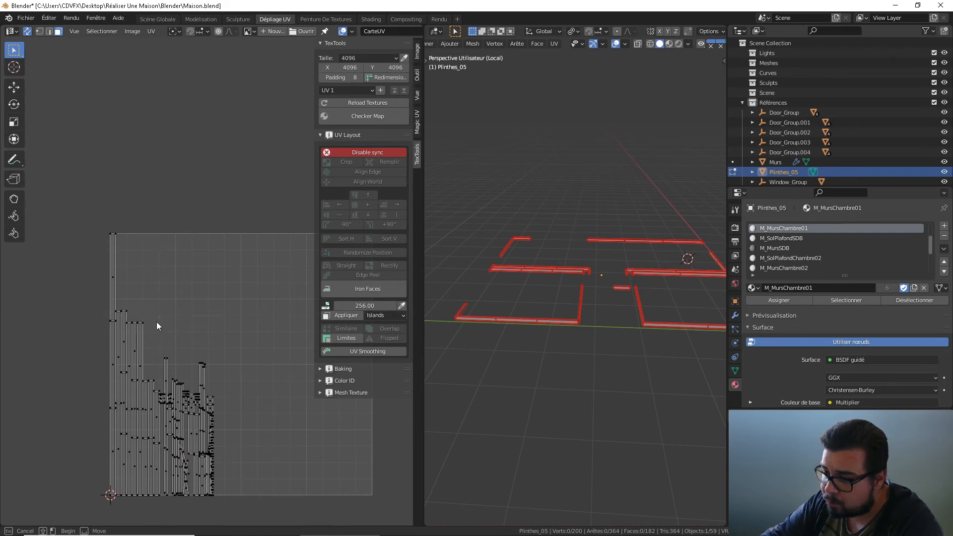
{"action": "left_click_drag", "start_coordinate": [165, 316], "coordinate": [93, 387]}
{"action": "left_click_drag", "start_coordinate": [163, 375], "coordinate": [84, 505], "text": "shift"}
{"action": "key", "text": "b"}
{"action": "left_click_drag", "start_coordinate": [155, 242], "coordinate": [65, 329]}
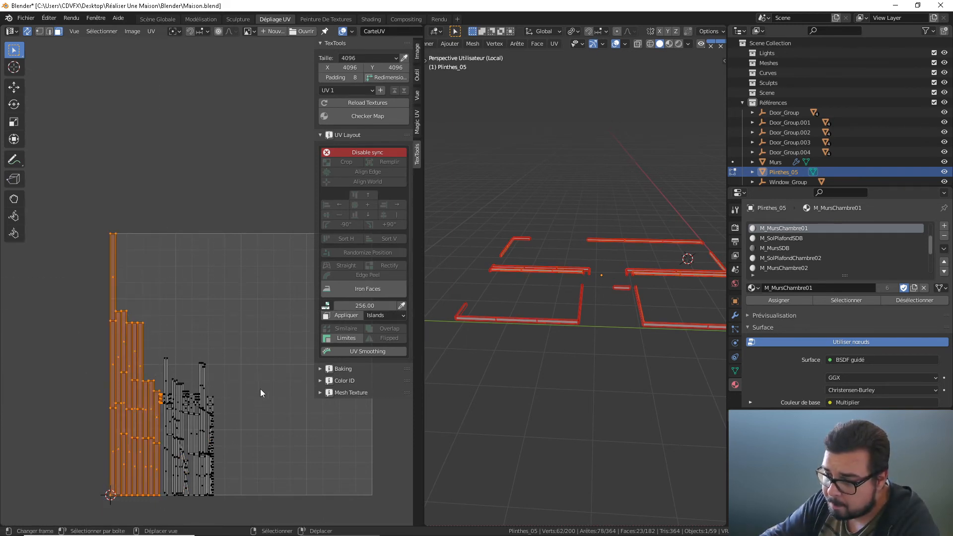
{"action": "key", "text": "b"}
{"action": "left_click_drag", "start_coordinate": [243, 340], "coordinate": [150, 508]}
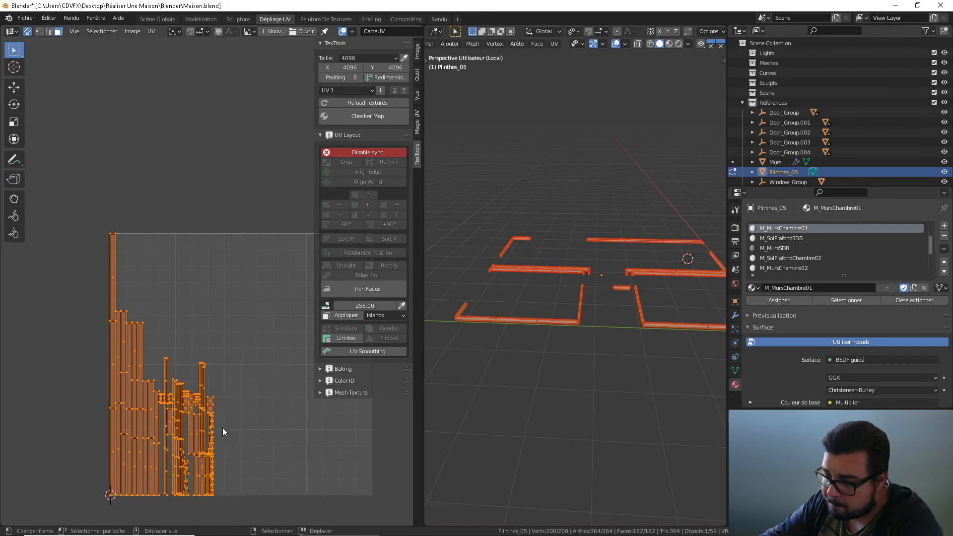
- Inspect the UV islands up close and single out the skewed, overlapping ones with linked selection
{"action": "scroll", "coordinate": [222, 427], "scroll_direction": "down", "scroll_amount": 1}
{"action": "scroll", "coordinate": [222, 404], "scroll_direction": "up", "scroll_amount": 3}
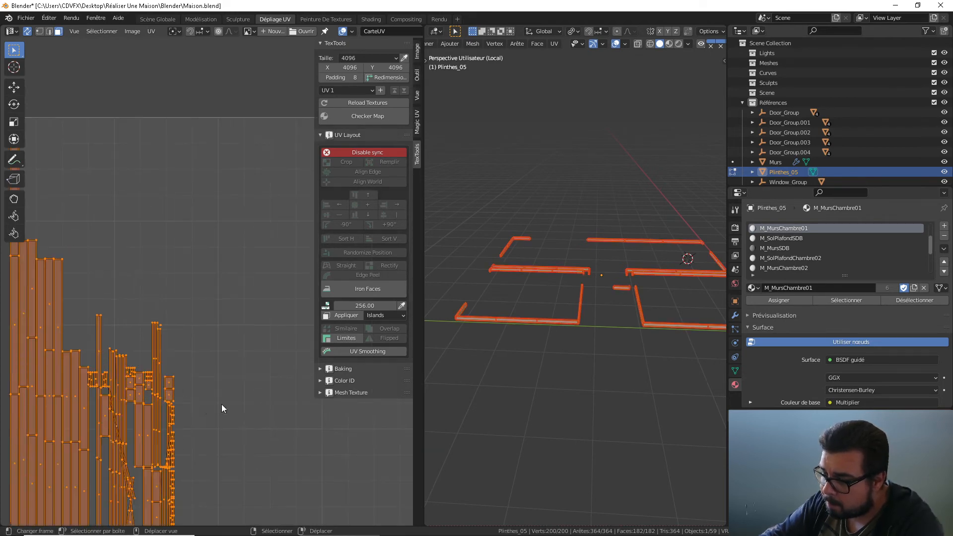
{"action": "scroll", "coordinate": [208, 378], "scroll_direction": "up", "scroll_amount": 2}
{"action": "scroll", "coordinate": [177, 433], "scroll_direction": "down", "scroll_amount": 1}
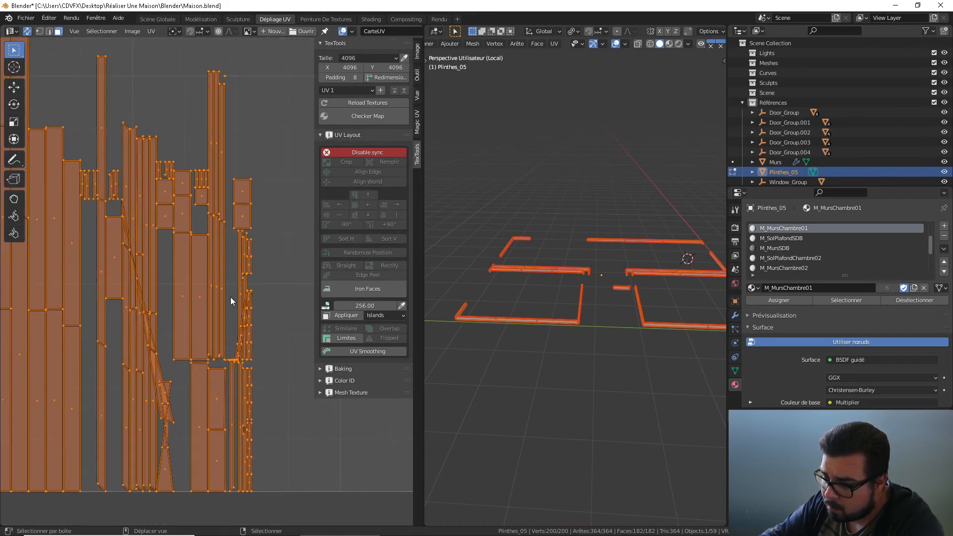
{"action": "key", "text": "alt+a"}
{"action": "key", "text": "l"}
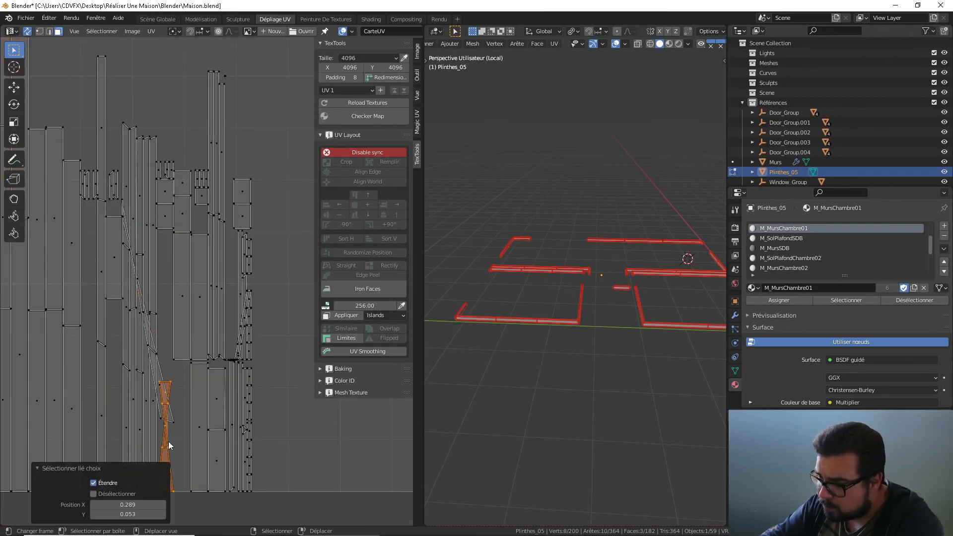
{"action": "key", "text": "l"}
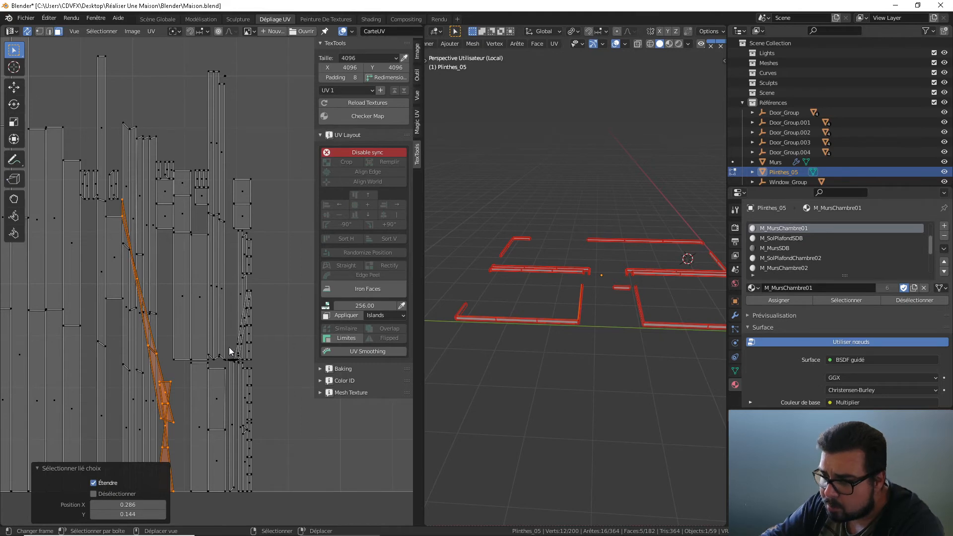
- Select all faces of Plinthes_05 and unwrap them along the marked seams with Déplier
{"action": "key", "text": "a"}
{"action": "left_click", "coordinate": [578, 241]}
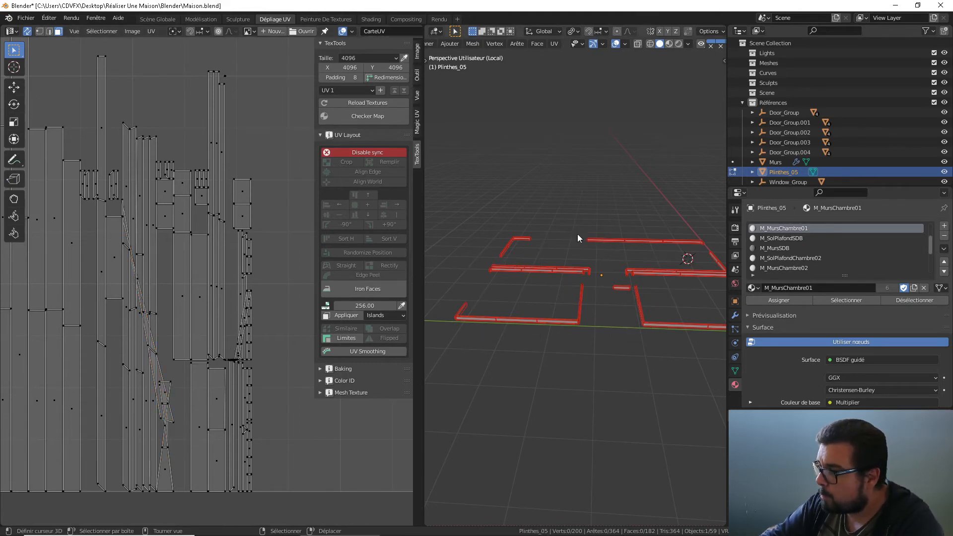
{"action": "middle_click_drag", "start_coordinate": [564, 252], "coordinate": [594, 266]}
{"action": "key", "text": "u"}
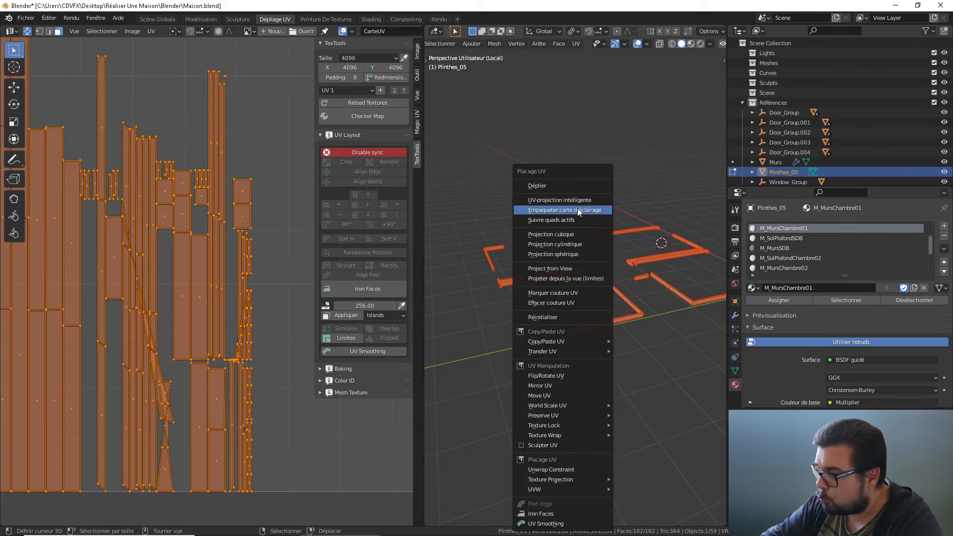
{"action": "left_click", "coordinate": [555, 184]}
- Clear the selection and select the long vertical UV islands one by one across the lower and middle-right parts of the new layout
{"action": "middle_click_drag", "start_coordinate": [201, 299], "coordinate": [115, 338]}
{"action": "middle_click_drag", "start_coordinate": [613, 304], "coordinate": [487, 324]}
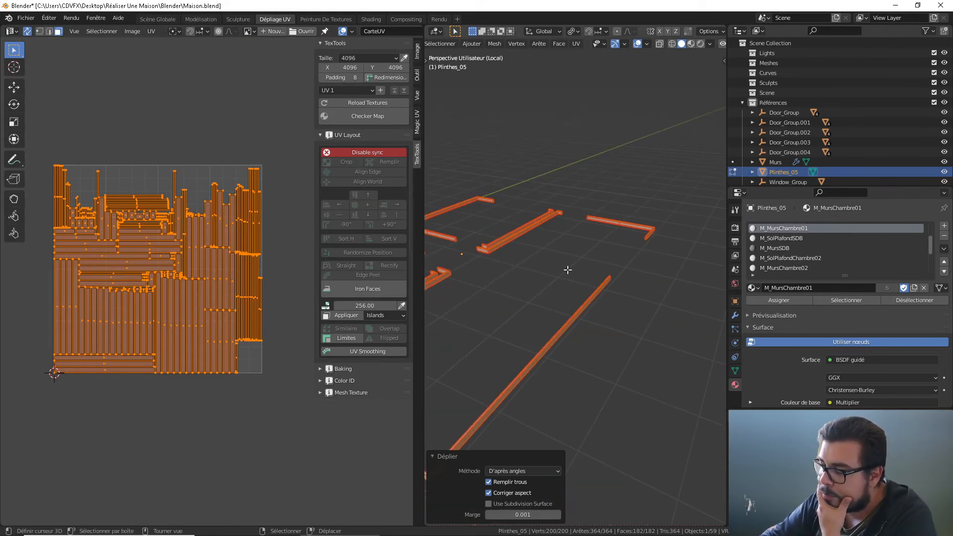
{"action": "middle_click_drag", "start_coordinate": [567, 269], "coordinate": [505, 294]}
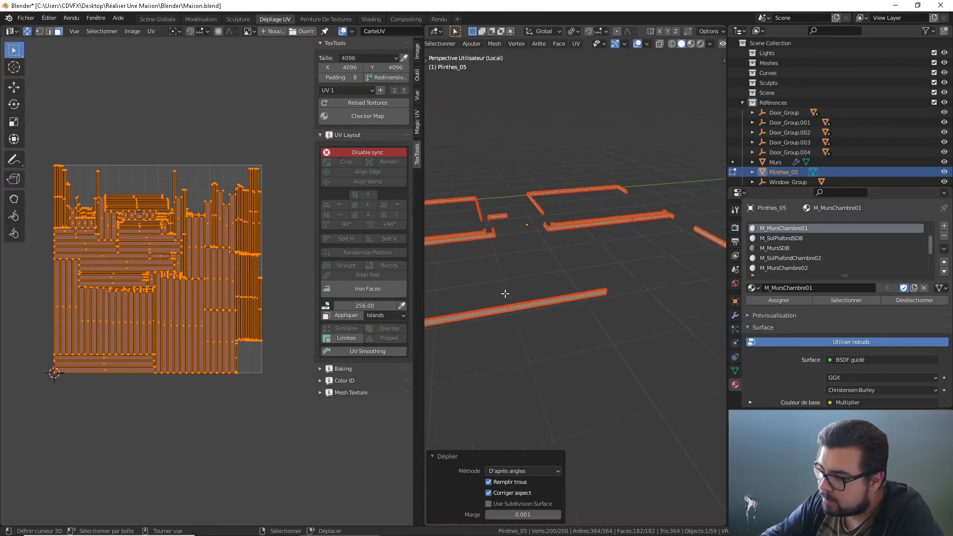
{"action": "scroll", "coordinate": [505, 293], "scroll_direction": "up", "scroll_amount": 5}
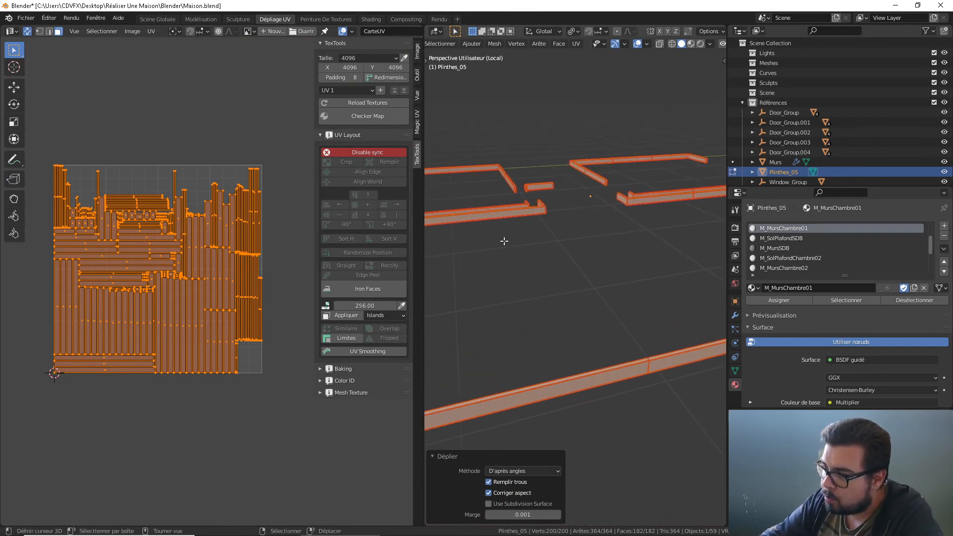
{"action": "middle_click_drag", "start_coordinate": [505, 242], "coordinate": [521, 256]}
{"action": "key", "text": "alt+a"}
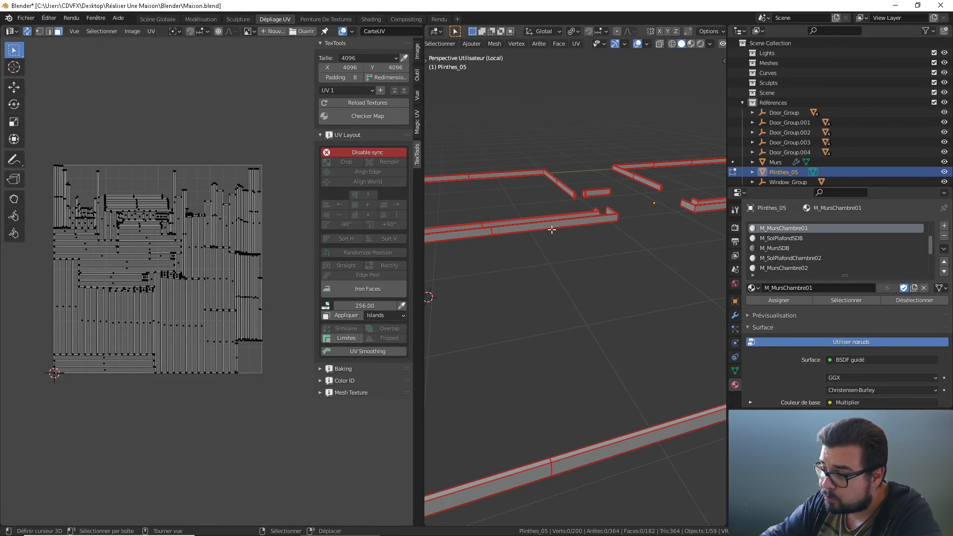
{"action": "key", "text": "l"}
{"action": "key", "text": "l"}
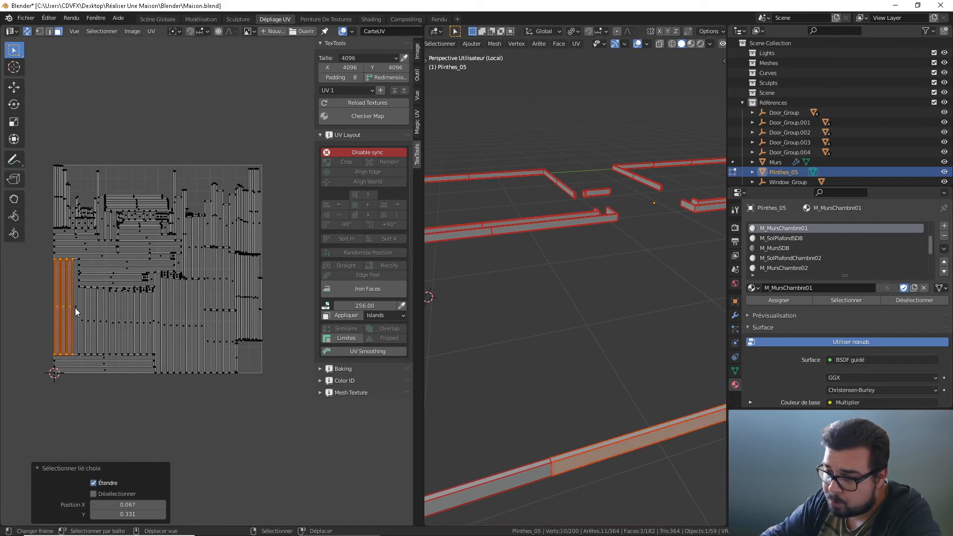
{"action": "key", "text": "l"}
{"action": "key", "text": "l"}
{"action": "key", "text": "l"}
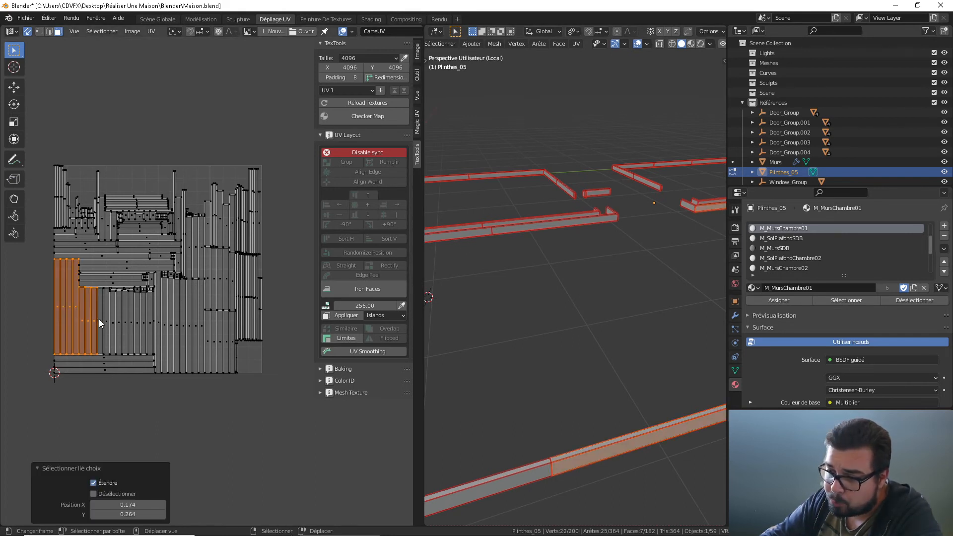
{"action": "key", "text": "l"}
{"action": "key", "text": "l"}
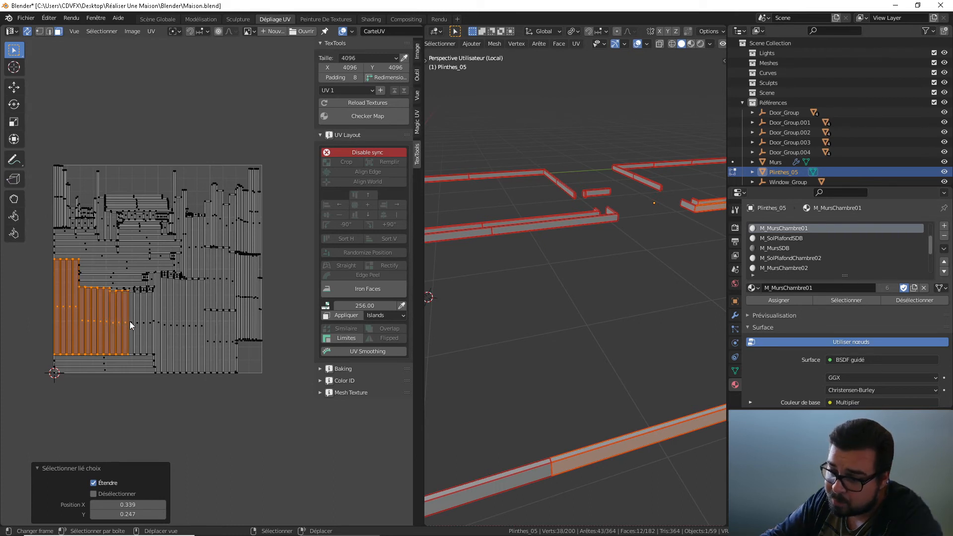
{"action": "key", "text": "l"}
{"action": "key", "text": "l"}
{"action": "key", "text": "l"}
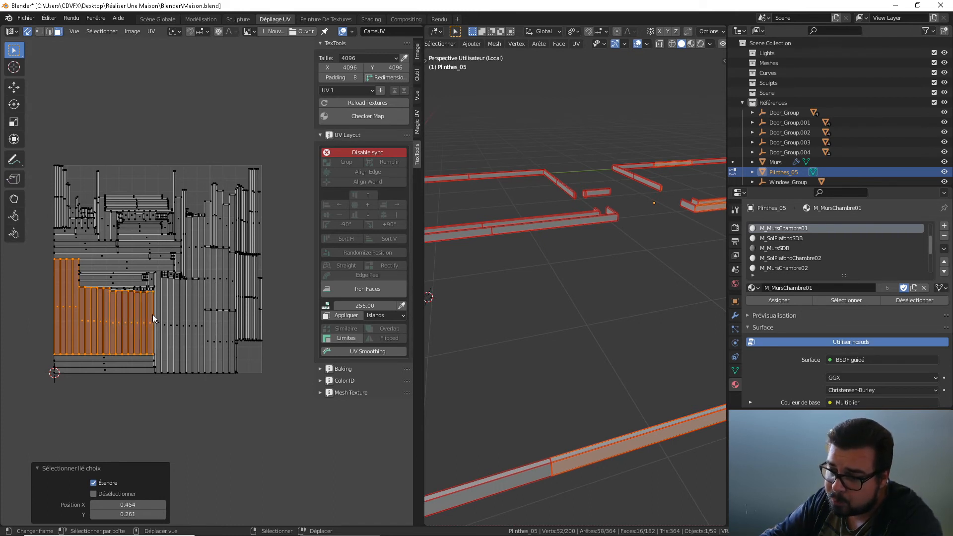
{"action": "key", "text": "l"}
{"action": "key", "text": "l"}
{"action": "key", "text": "l"}
{"action": "key", "text": "l"}
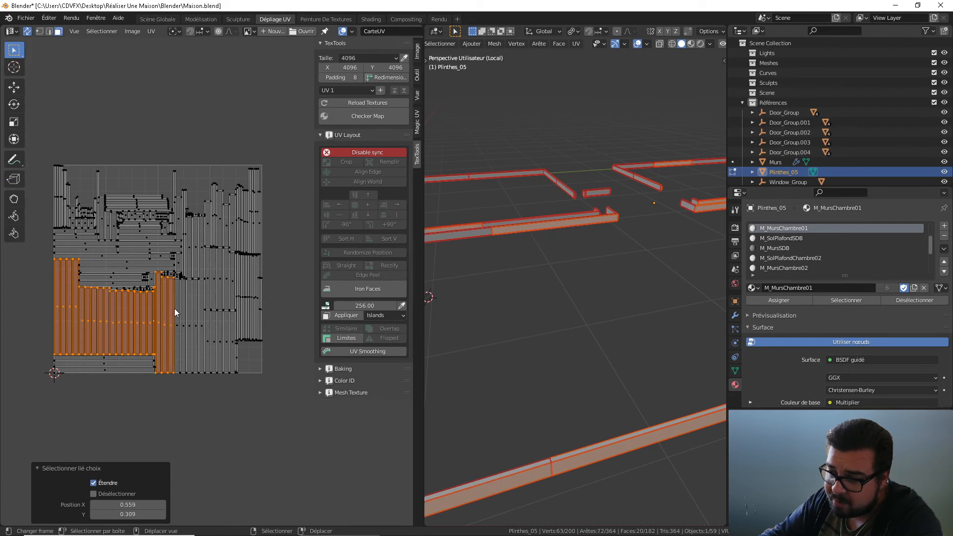
{"action": "key", "text": "l"}
{"action": "key", "text": "l"}
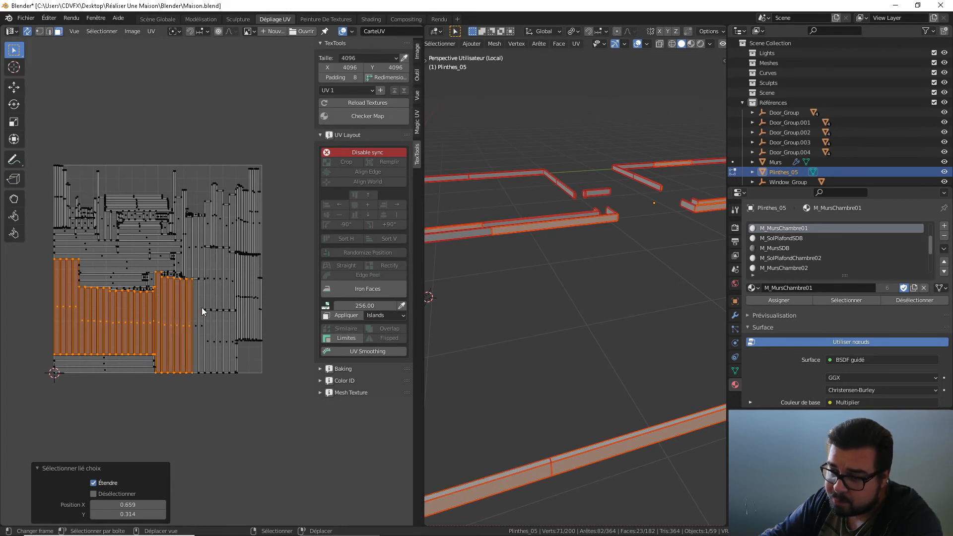
{"action": "key", "text": "l"}
{"action": "key", "text": "l"}
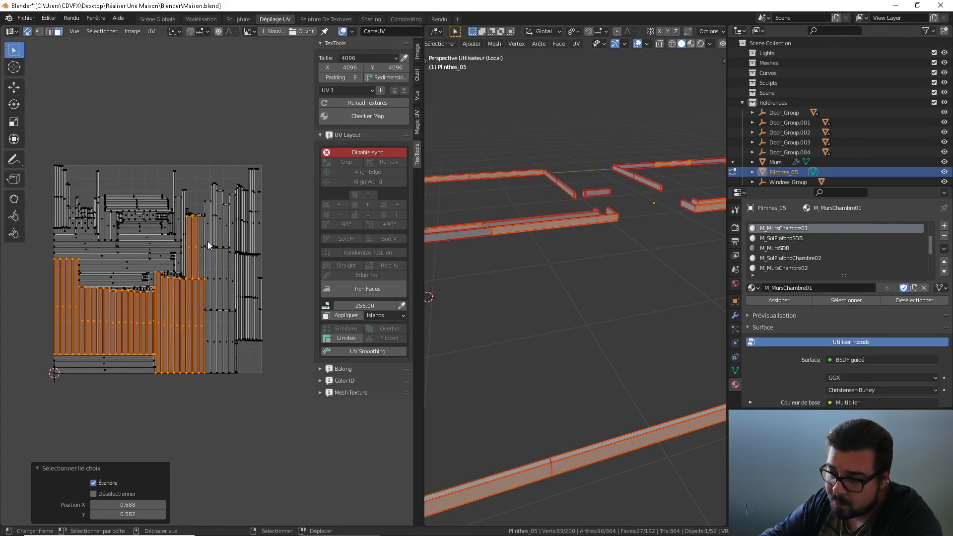
{"action": "key", "text": "l"}
{"action": "key", "text": "l"}
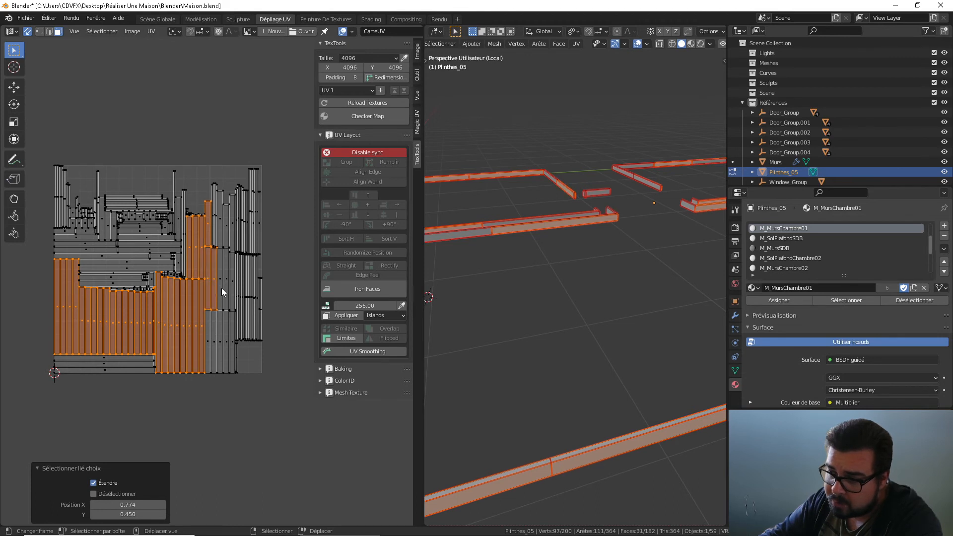
{"action": "key", "text": "l"}
{"action": "key", "text": "l"}
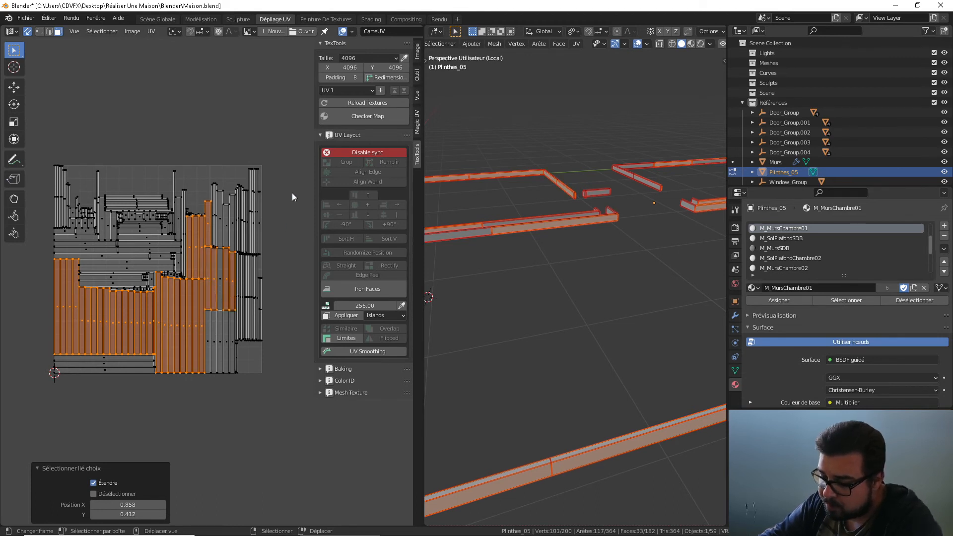
- Add the remaining islands along the layout's right side and the small ones atop the adjacent vertical strips to the selection
{"action": "left_click_drag", "start_coordinate": [289, 159], "coordinate": [202, 401]}
{"action": "scroll", "coordinate": [217, 321], "scroll_direction": "up", "scroll_amount": 4}
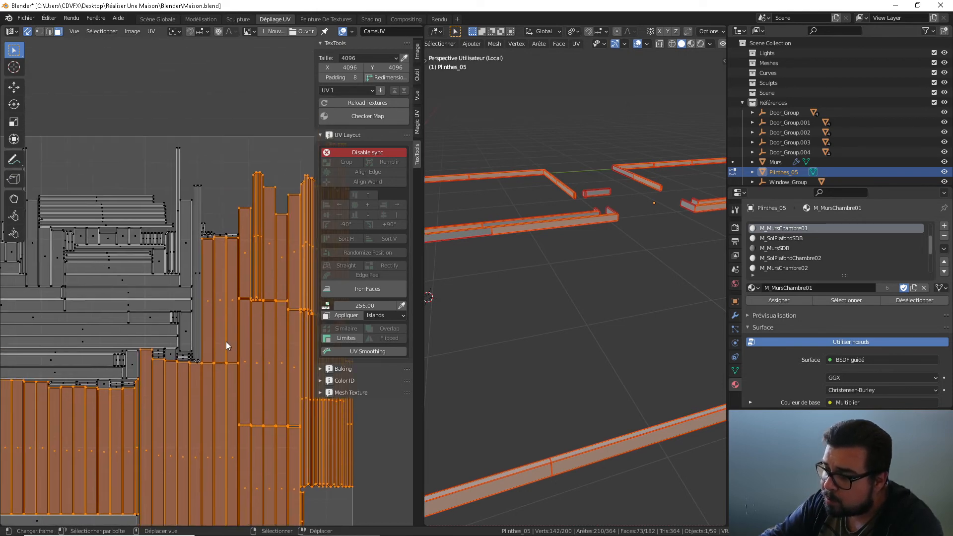
{"action": "scroll", "coordinate": [228, 345], "scroll_direction": "up", "scroll_amount": 1}
{"action": "left_click_drag", "start_coordinate": [251, 191], "coordinate": [216, 255]}
{"action": "scroll", "coordinate": [217, 258], "scroll_direction": "up", "scroll_amount": 2}
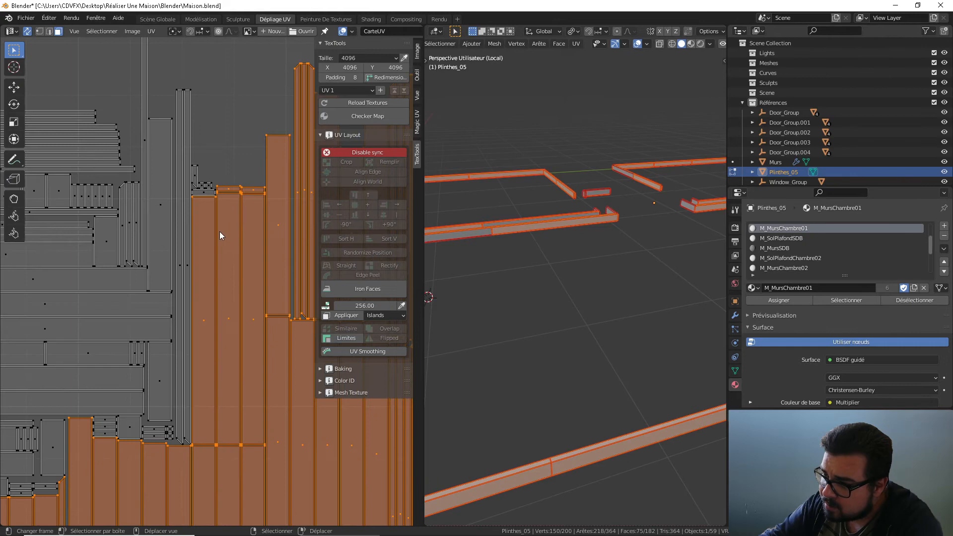
{"action": "left_click", "coordinate": [205, 193], "text": "shift"}
- Add the tall vertical islands bordering the central horizontal strips of the UV layout to the selection
{"action": "middle_click_drag", "start_coordinate": [203, 195], "coordinate": [219, 201]}
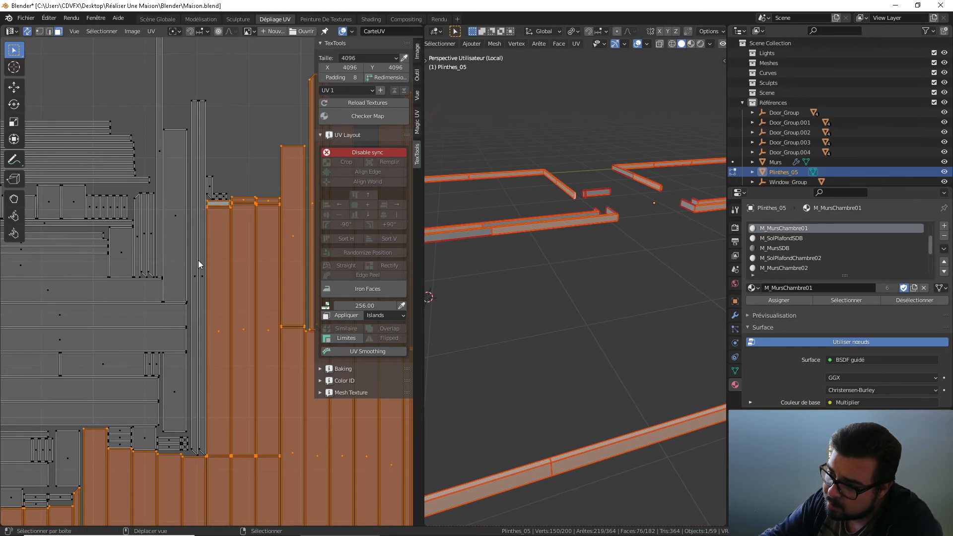
{"action": "left_click", "coordinate": [192, 278], "text": "shift"}
{"action": "left_click", "coordinate": [175, 240], "text": "shift"}
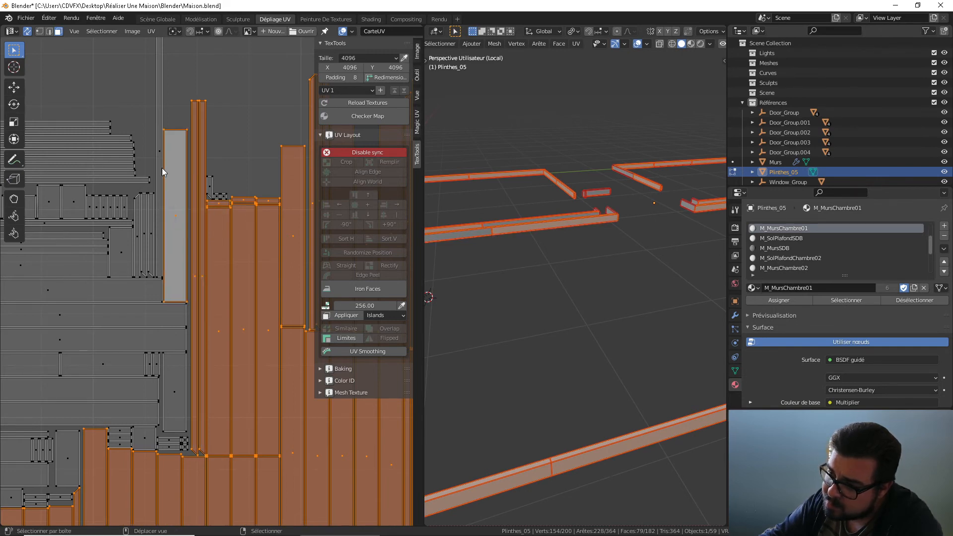
{"action": "left_click", "coordinate": [161, 167], "text": "shift"}
{"action": "scroll", "coordinate": [164, 186], "scroll_direction": "down", "scroll_amount": 2}
{"action": "middle_click_drag", "start_coordinate": [164, 185], "coordinate": [265, 172]}
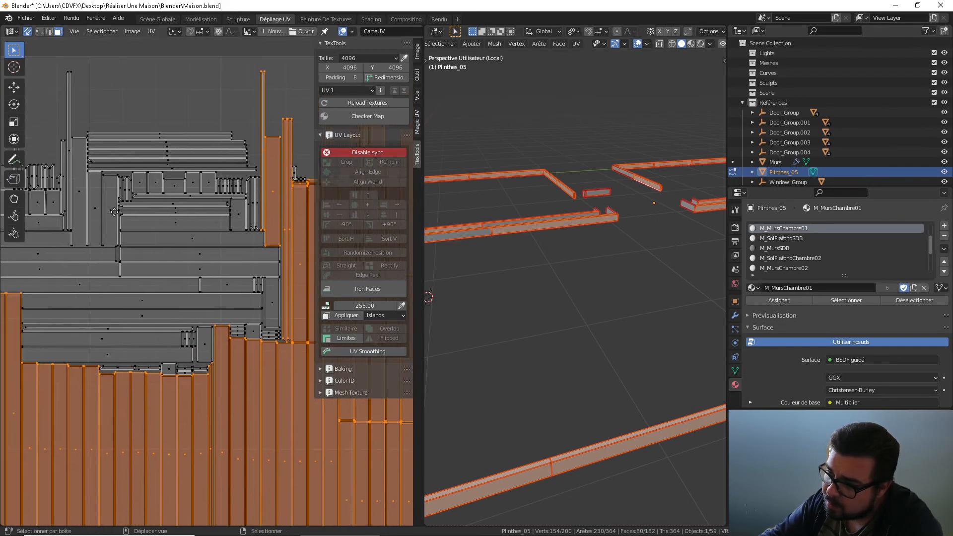
{"action": "middle_click_drag", "start_coordinate": [114, 212], "coordinate": [162, 207]}
{"action": "left_click", "coordinate": [126, 177], "text": "shift"}
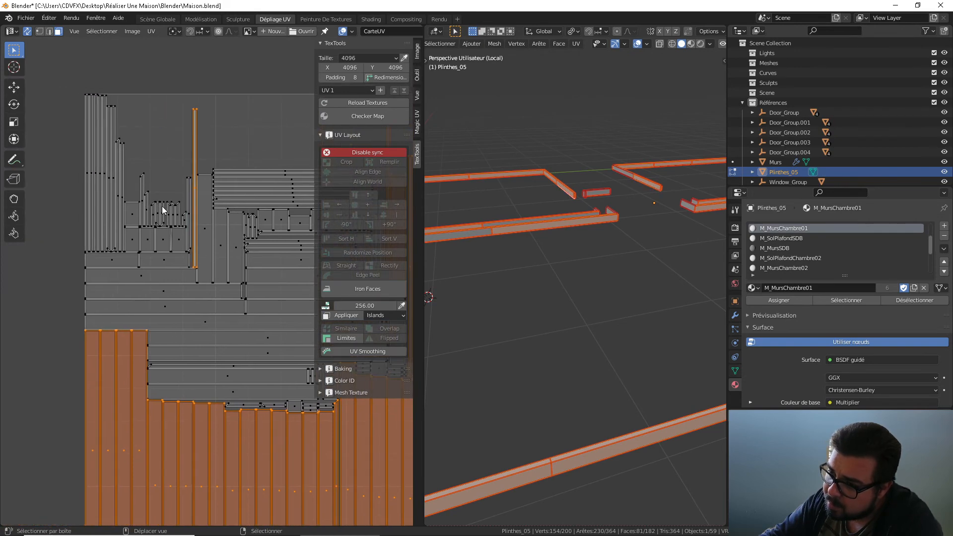
- Add the remaining tall vertical UV islands in the upper-left part of the layout to the selection
{"action": "scroll", "coordinate": [175, 218], "scroll_direction": "up", "scroll_amount": 2}
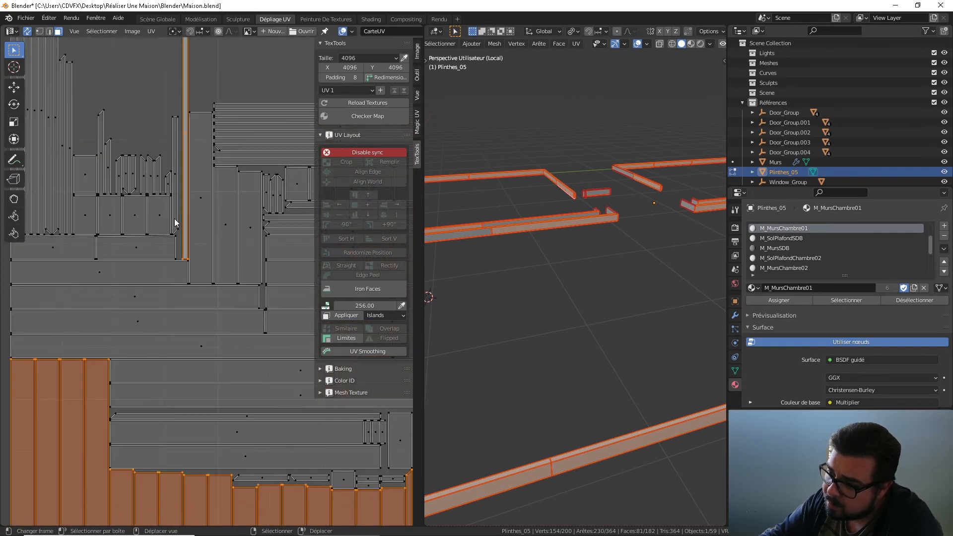
{"action": "left_click", "coordinate": [176, 181], "text": "shift"}
{"action": "middle_click_drag", "start_coordinate": [176, 175], "coordinate": [250, 207]}
{"action": "left_click", "coordinate": [152, 179], "text": "shift"}
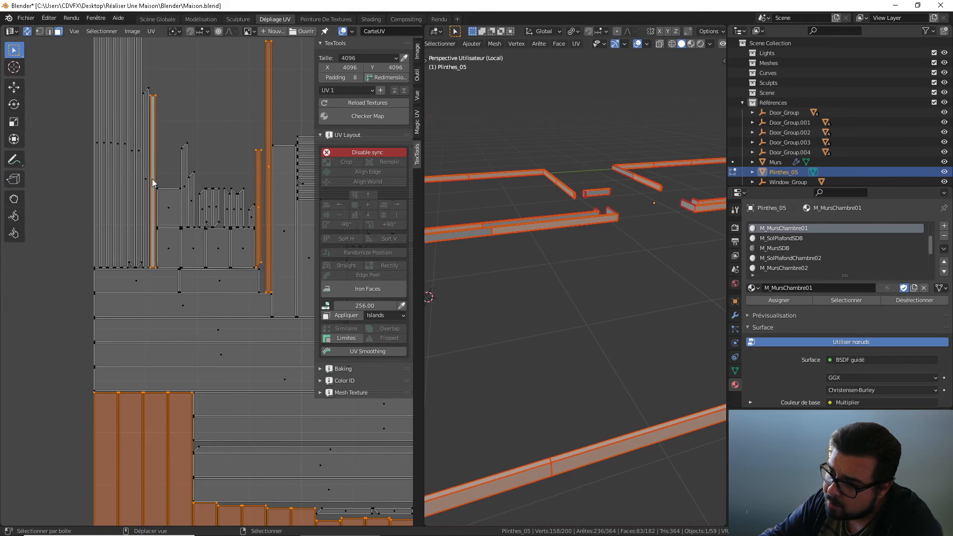
{"action": "left_click", "coordinate": [145, 172], "text": "shift"}
{"action": "left_click", "coordinate": [137, 155], "text": "shift"}
{"action": "left_click", "coordinate": [131, 150], "text": "shift"}
{"action": "left_click", "coordinate": [123, 147], "text": "shift"}
{"action": "left_click", "coordinate": [118, 144], "text": "shift"}
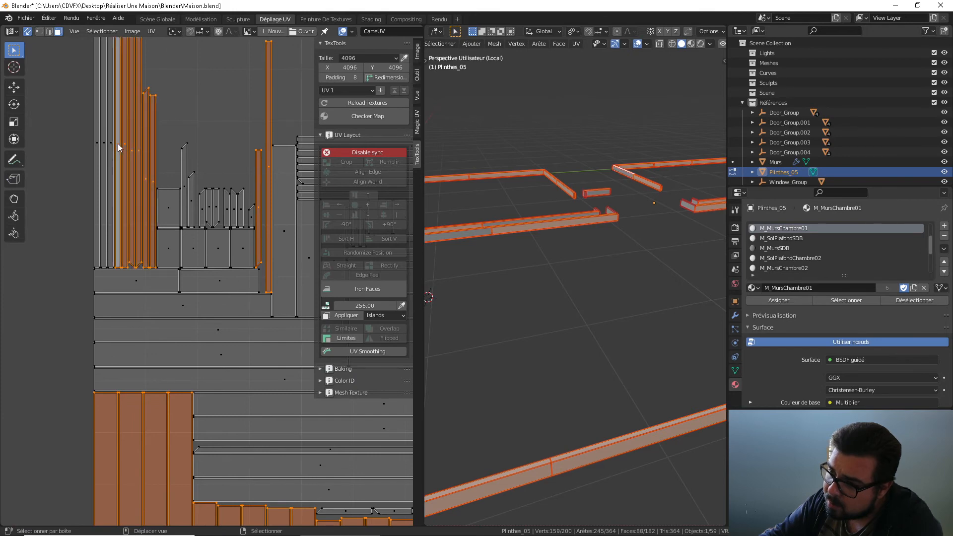
{"action": "left_click", "coordinate": [110, 144], "text": "shift"}
{"action": "left_click", "coordinate": [105, 144], "text": "shift"}
{"action": "left_click", "coordinate": [98, 144], "text": "shift"}
- Rotate the selected vertical UV islands a quarter turn so they lie horizontally
{"action": "scroll", "coordinate": [189, 218], "scroll_direction": "down", "scroll_amount": 4}
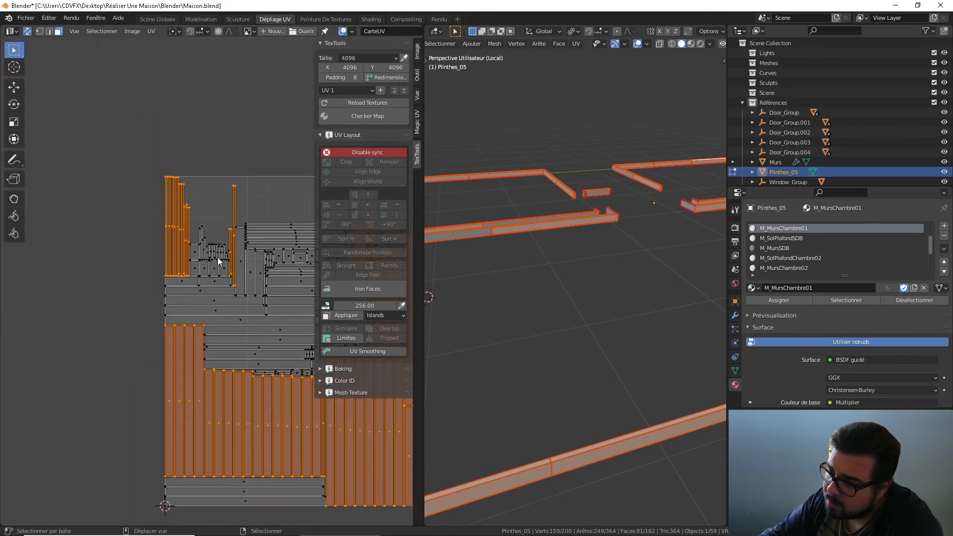
{"action": "middle_click_drag", "start_coordinate": [217, 258], "coordinate": [183, 236]}
{"action": "scroll", "coordinate": [196, 254], "scroll_direction": "up", "scroll_amount": 2}
{"action": "key", "text": "r"}
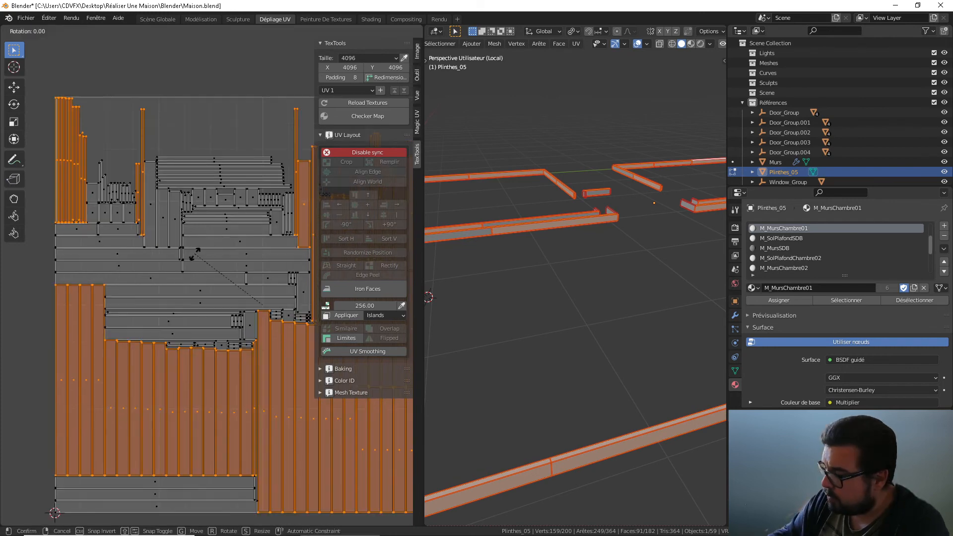
{"action": "left_click", "coordinate": [194, 254]}
- Select all UV islands and pack them with the Tourner rotation option disabled and a margin of 0.001
{"action": "key", "text": "a"}
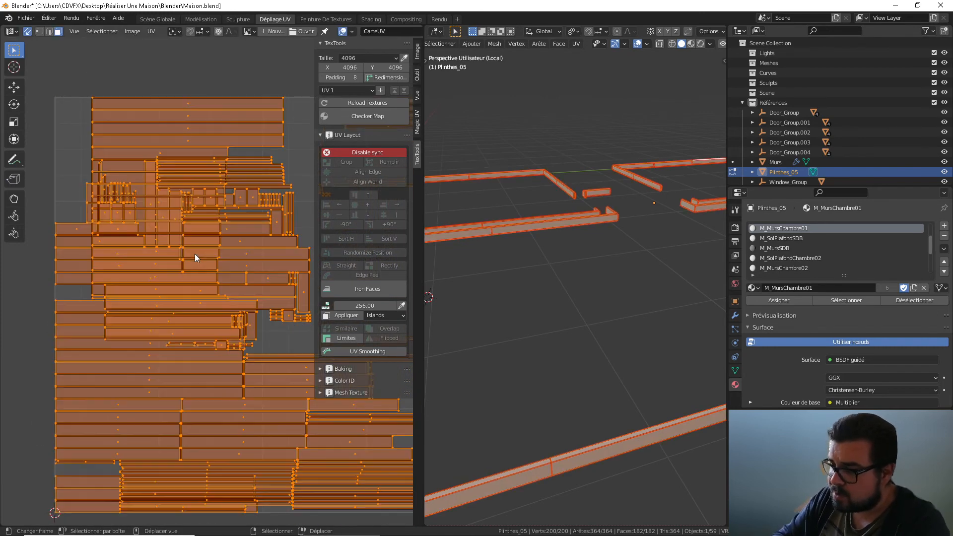
{"action": "key", "text": "ctrl+p"}
{"action": "scroll", "coordinate": [217, 262], "scroll_direction": "down", "scroll_amount": 1}
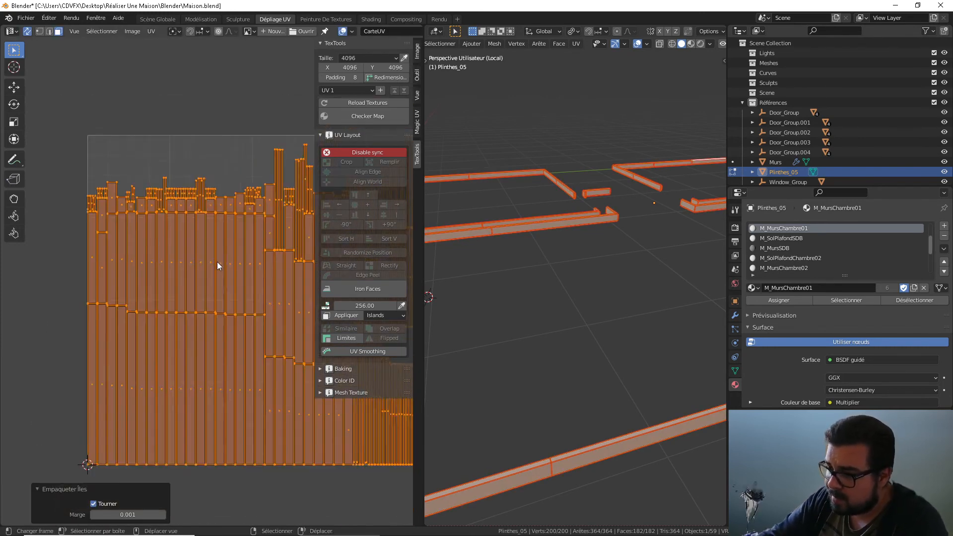
{"action": "scroll", "coordinate": [217, 261], "scroll_direction": "down", "scroll_amount": 1}
{"action": "left_click", "coordinate": [93, 504]}
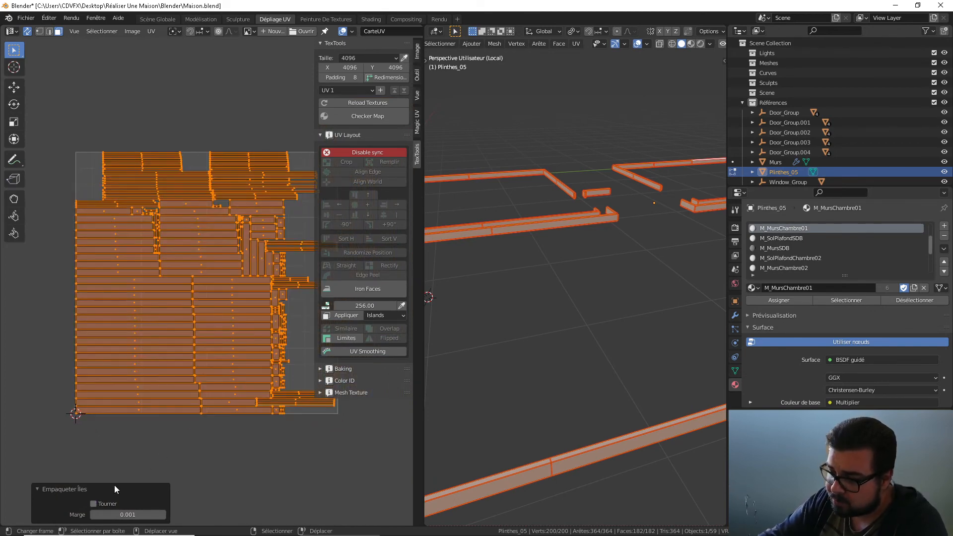
{"action": "middle_click_drag", "start_coordinate": [285, 283], "coordinate": [256, 278], "text": "shift"}
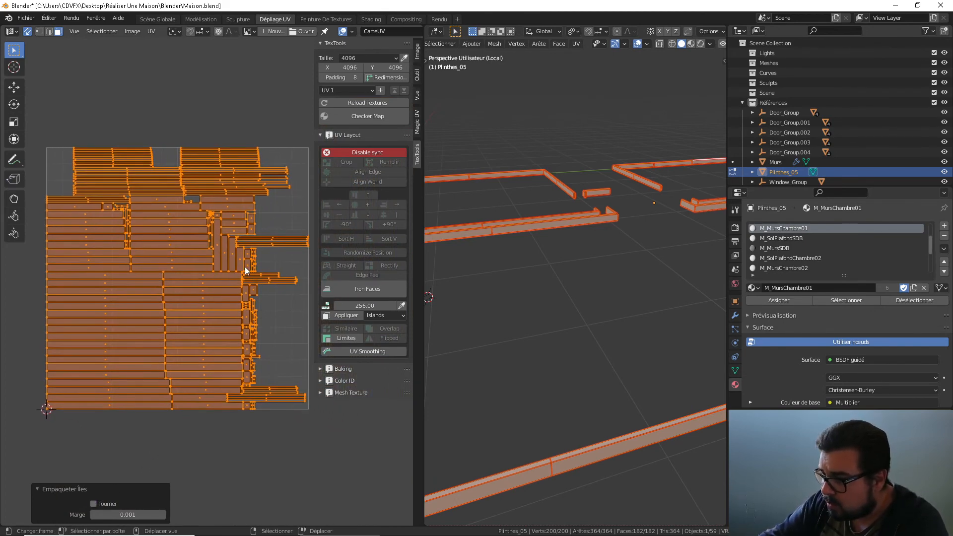
- Select only the three short vertical islands in the upper-right area, rotate them 90°, and repack all islands
{"action": "key", "text": "alt+a"}
{"action": "left_click", "coordinate": [216, 242]}
{"action": "left_click", "coordinate": [226, 254], "text": "shift"}
{"action": "left_click", "coordinate": [231, 256], "text": "shift"}
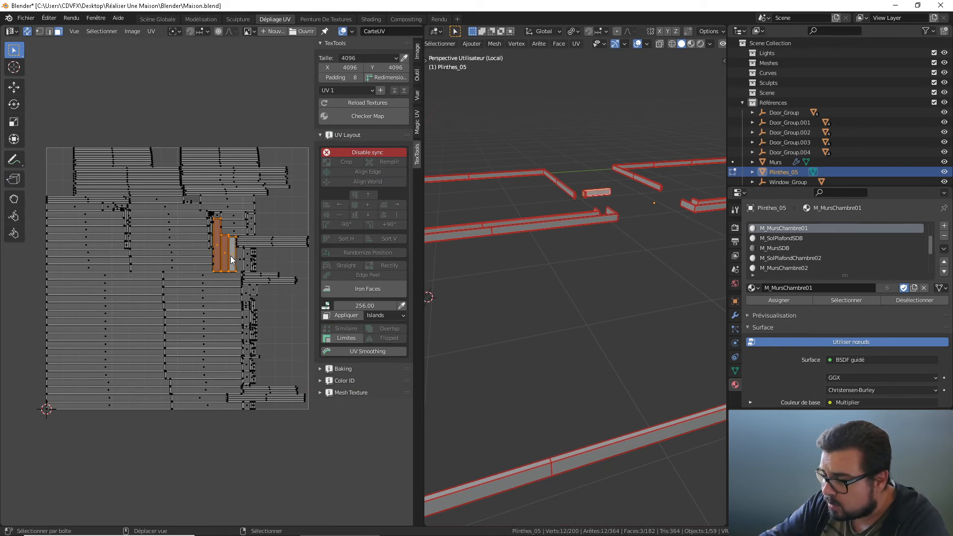
{"action": "key", "text": "r"}
{"action": "key", "text": "9"}
{"action": "key", "text": "0"}
{"action": "key", "text": "Return"}
{"action": "key", "text": "a"}
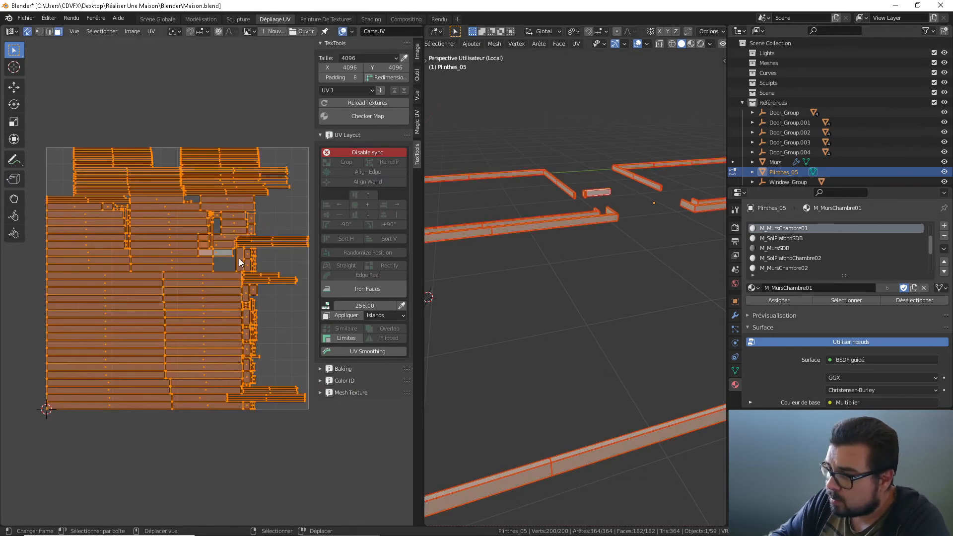
{"action": "key", "text": "ctrl+p"}
- Select the wide upright islands stacked in a column along the right ends of the long horizontal strips
{"action": "scroll", "coordinate": [239, 258], "scroll_direction": "up", "scroll_amount": 1}
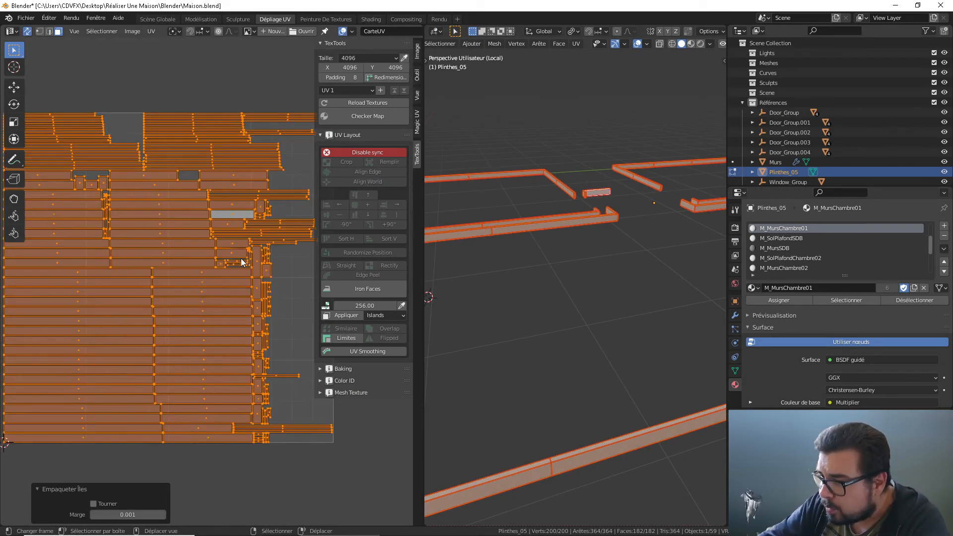
{"action": "scroll", "coordinate": [240, 259], "scroll_direction": "up", "scroll_amount": 1}
{"action": "scroll", "coordinate": [231, 268], "scroll_direction": "up", "scroll_amount": 3}
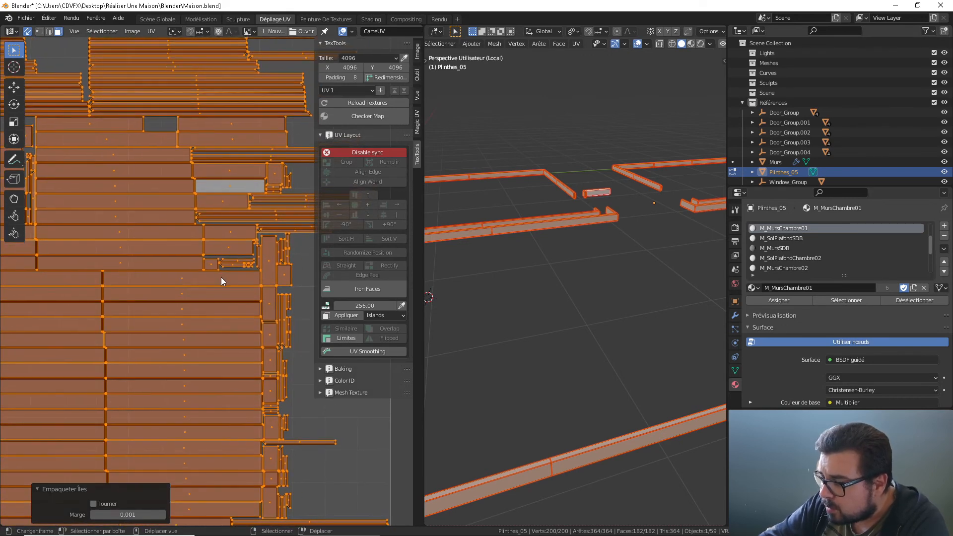
{"action": "scroll", "coordinate": [239, 286], "scroll_direction": "down", "scroll_amount": 2}
{"action": "scroll", "coordinate": [237, 290], "scroll_direction": "down", "scroll_amount": 1}
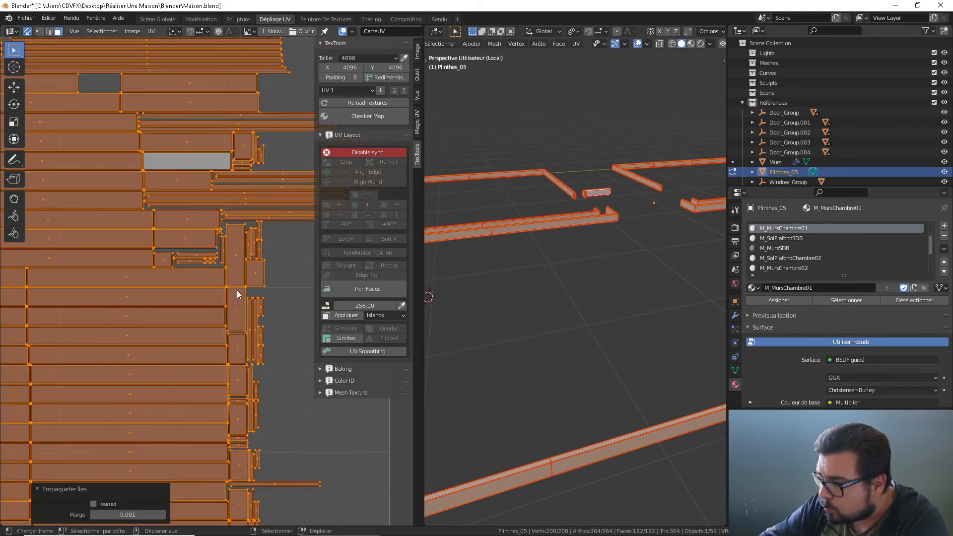
{"action": "left_click", "coordinate": [235, 255]}
{"action": "left_click", "coordinate": [242, 307], "text": "shift"}
{"action": "left_click", "coordinate": [239, 347], "text": "shift"}
{"action": "left_click", "coordinate": [243, 379], "text": "shift"}
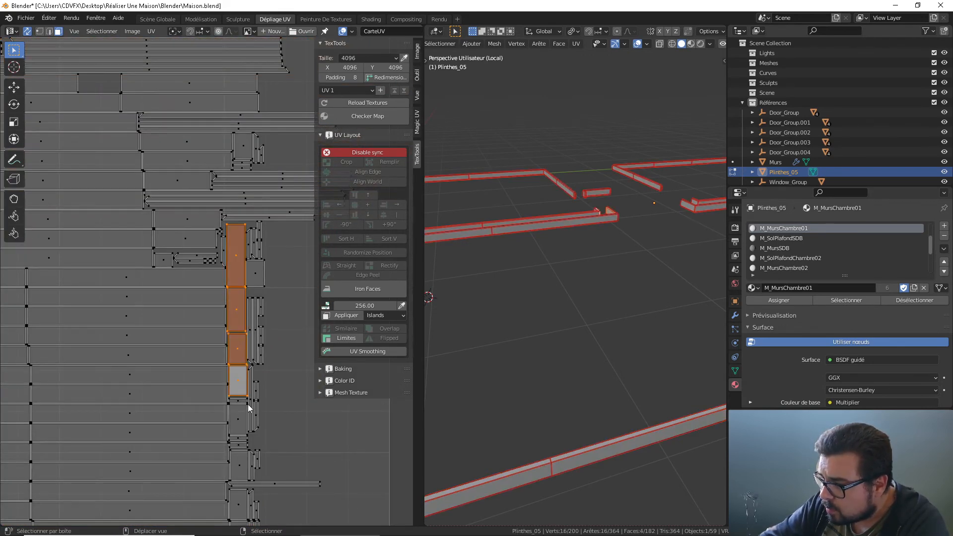
{"action": "left_click", "coordinate": [239, 419], "text": "shift"}
{"action": "scroll", "coordinate": [239, 418], "scroll_direction": "down", "scroll_amount": 3, "text": "shift"}
{"action": "left_click", "coordinate": [239, 416], "text": "shift"}
{"action": "scroll", "coordinate": [241, 397], "scroll_direction": "down", "scroll_amount": 3, "text": "shift"}
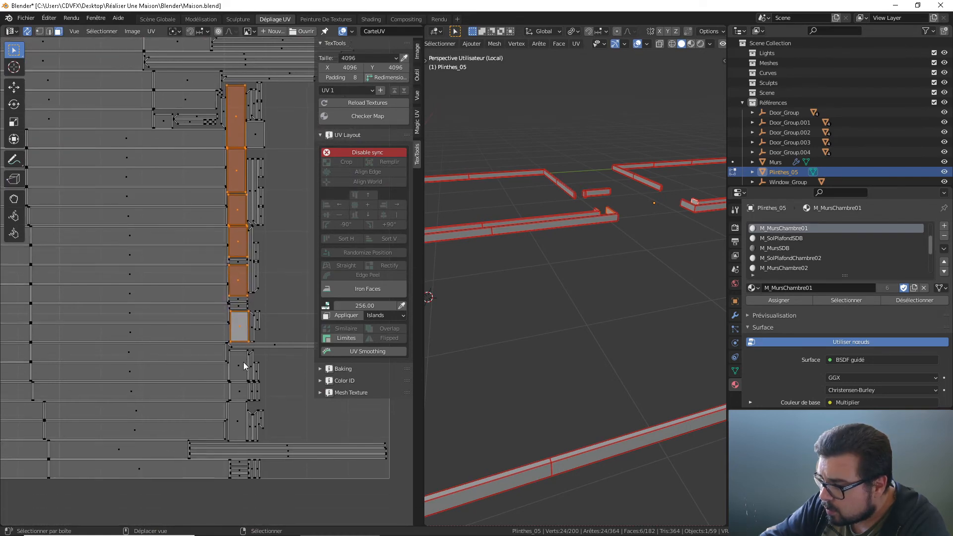
{"action": "left_click", "coordinate": [243, 362], "text": "shift"}
{"action": "left_click", "coordinate": [240, 419], "text": "shift"}
- Rotate the selected column of upright islands 90° and repack the whole layout
{"action": "type", "text": "r"}
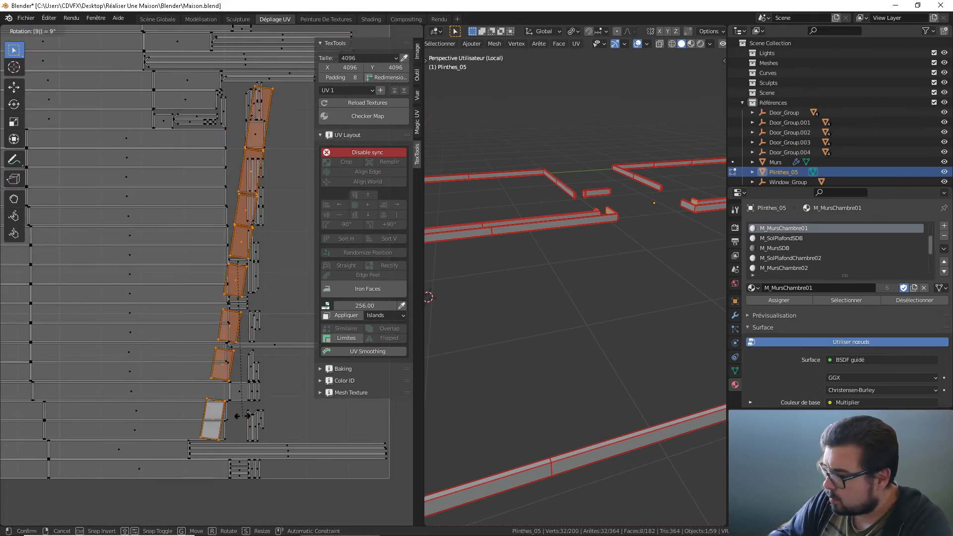
{"action": "type", "text": "90"}
{"action": "key", "text": "Return"}
{"action": "key", "text": "a"}
{"action": "key", "text": "ctrl+p"}
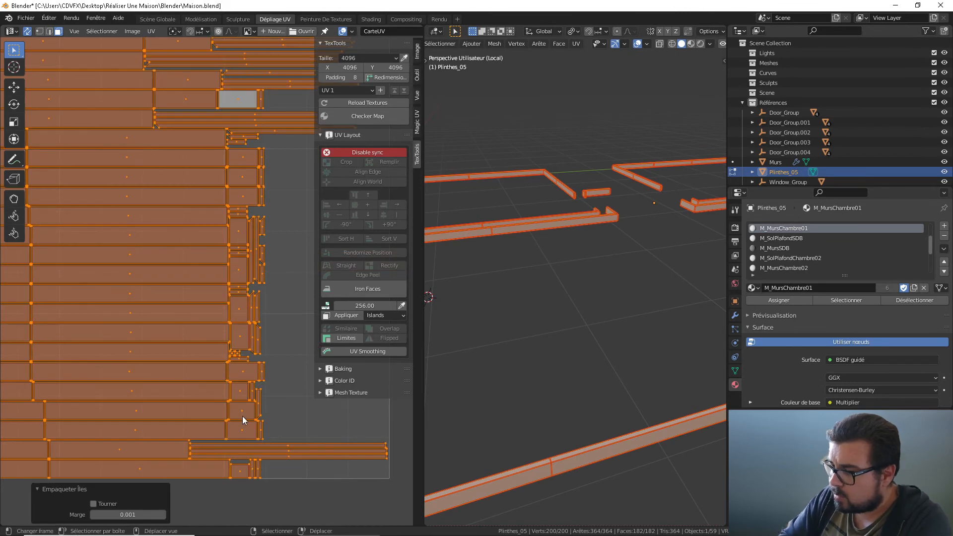
- Select the five small vertical islands, four of them with bevelled ends, grouped between the horizontal strips
{"action": "right_click", "coordinate": [301, 446]}
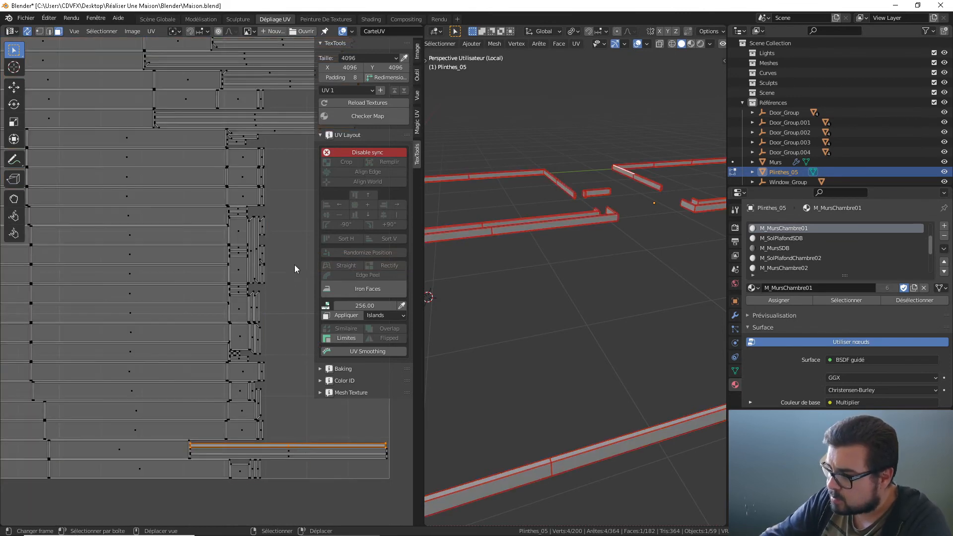
{"action": "scroll", "coordinate": [231, 231], "scroll_direction": "down", "scroll_amount": 2}
{"action": "middle_click_drag", "start_coordinate": [231, 228], "coordinate": [241, 365]}
{"action": "scroll", "coordinate": [221, 268], "scroll_direction": "up", "scroll_amount": 5}
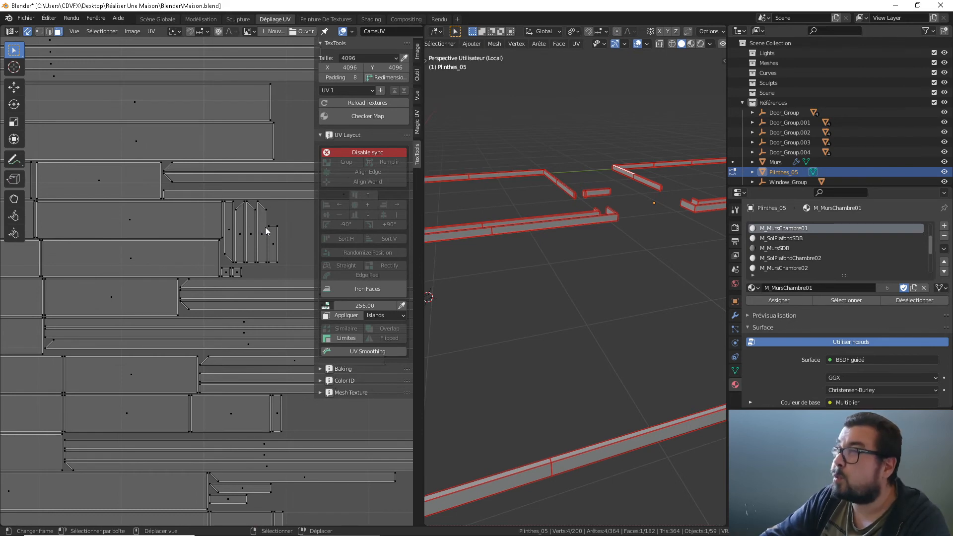
{"action": "scroll", "coordinate": [266, 227], "scroll_direction": "up", "scroll_amount": 1}
{"action": "right_click", "coordinate": [267, 226]}
{"action": "right_click", "coordinate": [275, 220], "text": "shift"}
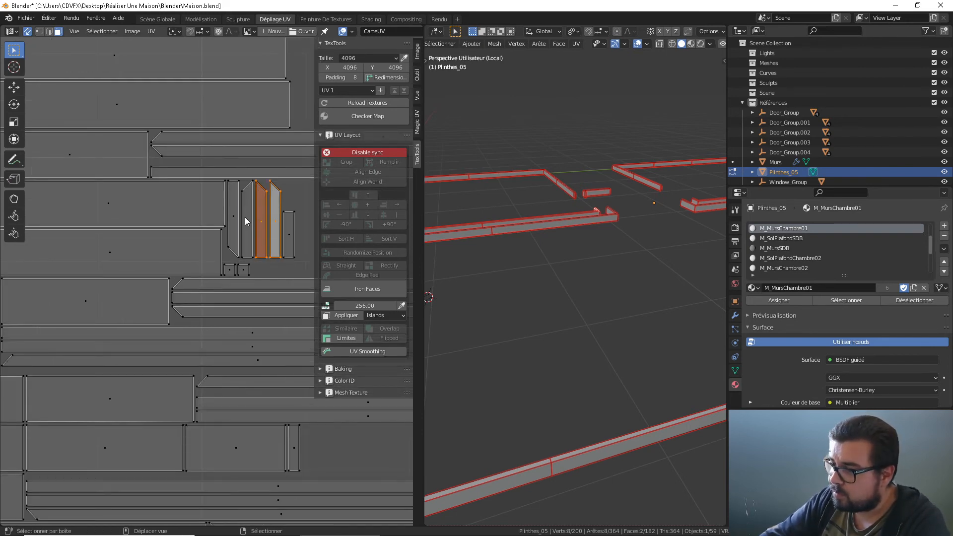
{"action": "right_click", "coordinate": [245, 216], "text": "shift"}
{"action": "right_click", "coordinate": [234, 217], "text": "shift"}
{"action": "right_click", "coordinate": [286, 224], "text": "shift"}
- Rotate the five small vertical islands 90° and pack all UV islands again
{"action": "type", "text": "r"}
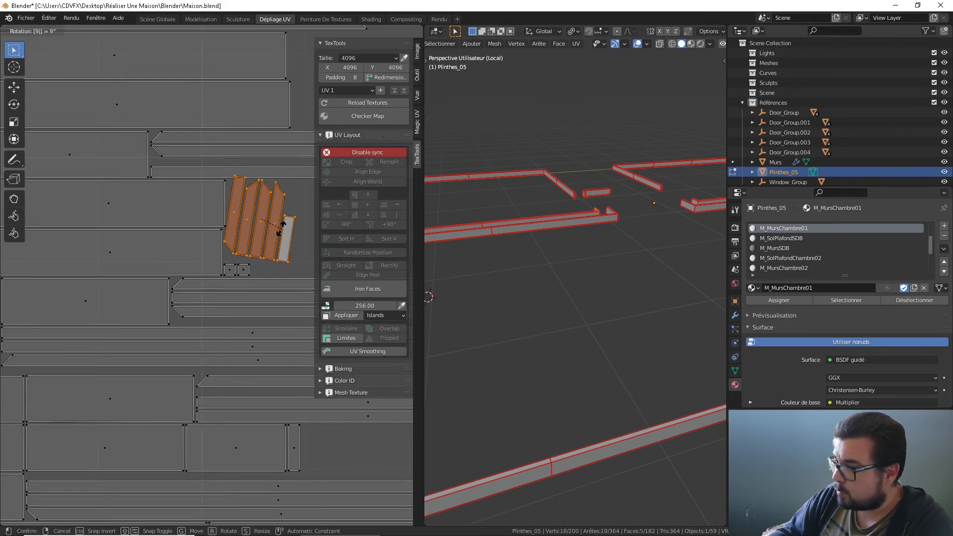
{"action": "type", "text": "90"}
{"action": "key", "text": "Return"}
{"action": "key", "text": "a"}
{"action": "key", "text": "ctrl+p"}
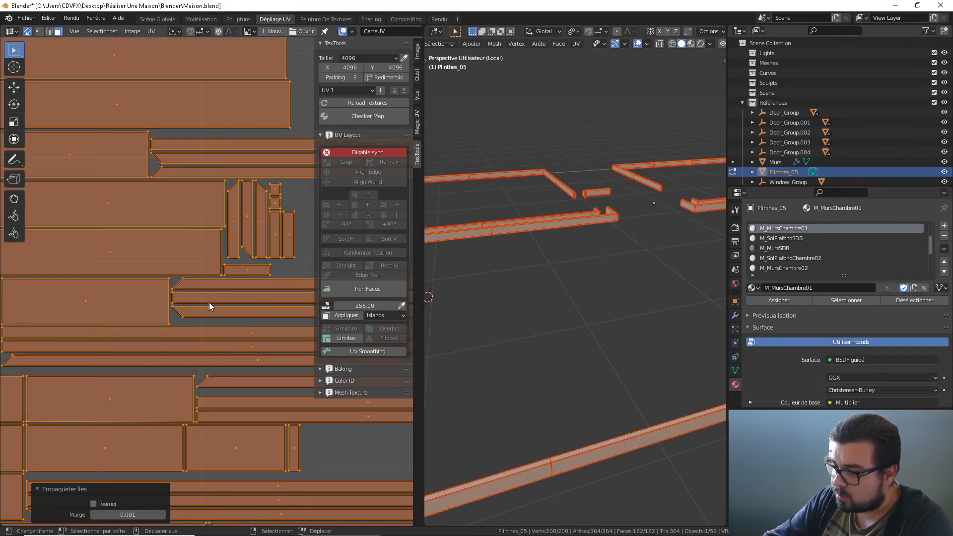
- Reselect the five small islands that are still vertical, rotate them 90°, and repack all islands
{"action": "right_click", "coordinate": [237, 222]}
{"action": "right_click", "coordinate": [249, 221], "text": "shift"}
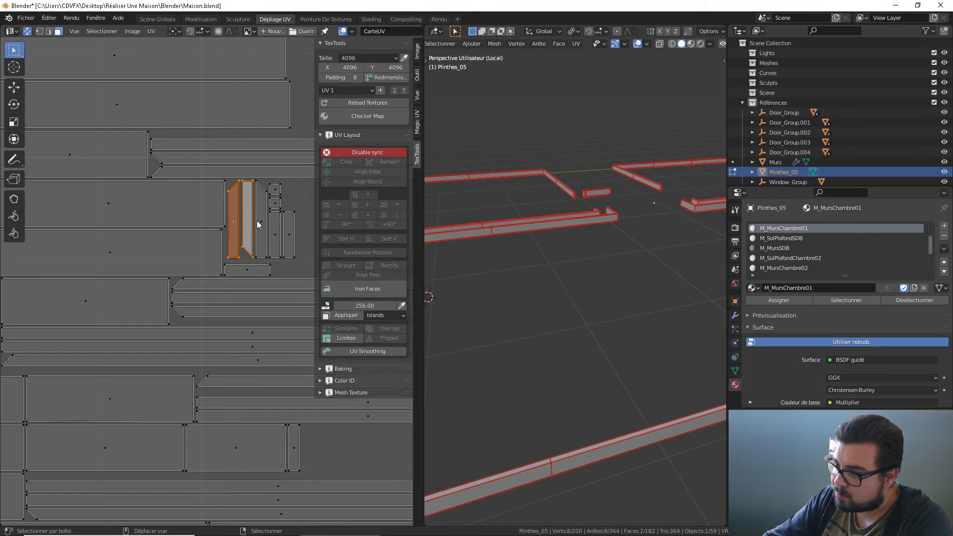
{"action": "right_click", "coordinate": [258, 221], "text": "shift"}
{"action": "type", "text": "r96"}
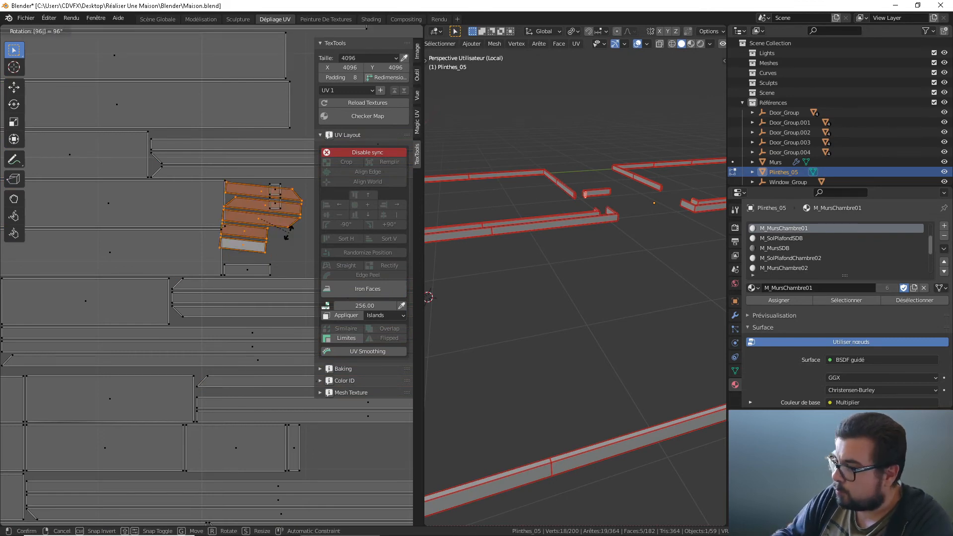
{"action": "key", "text": "BackSpace"}
{"action": "key", "text": "BackSpace"}
{"action": "type", "text": "90"}
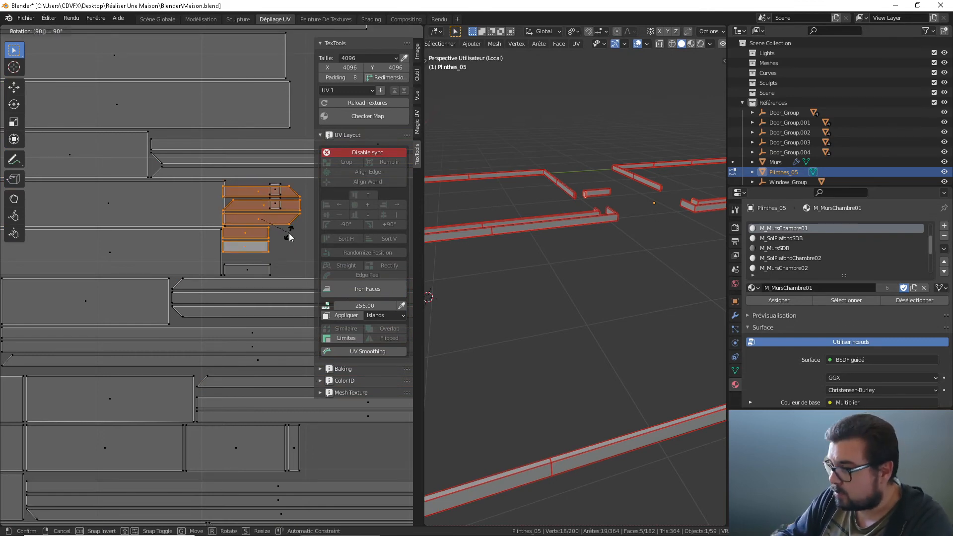
{"action": "key", "text": "Return"}
{"action": "key", "text": "a"}
{"action": "scroll", "coordinate": [172, 212], "scroll_direction": "down", "scroll_amount": 5}
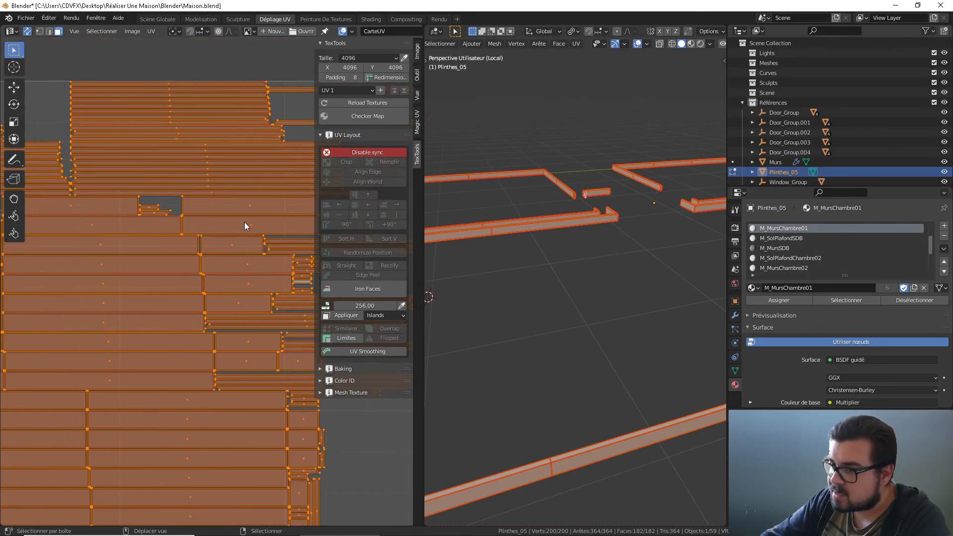
- Select the three long narrow vertical islands in the central gap and the small horizontal island above them
{"action": "scroll", "coordinate": [201, 241], "scroll_direction": "up", "scroll_amount": 5}
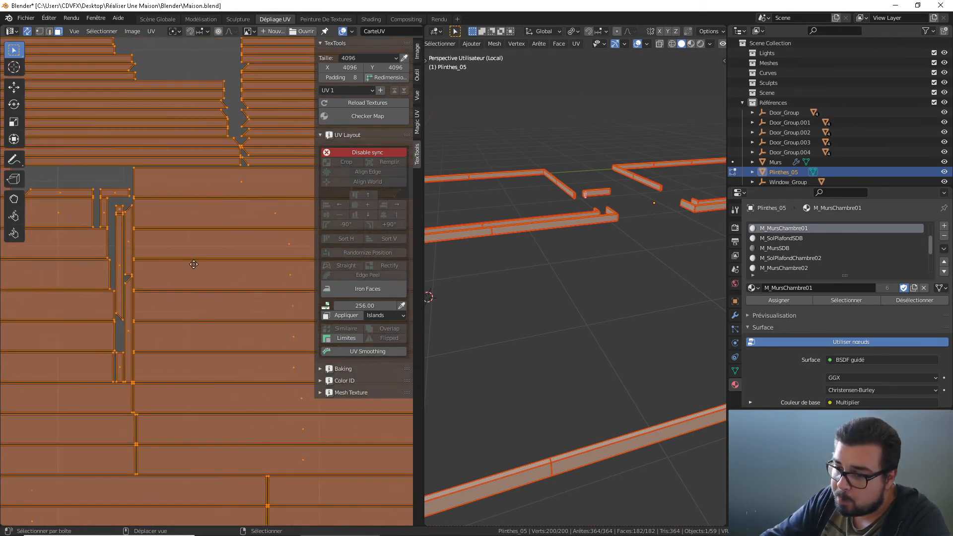
{"action": "left_click", "coordinate": [129, 244]}
{"action": "left_click", "coordinate": [121, 248], "text": "shift"}
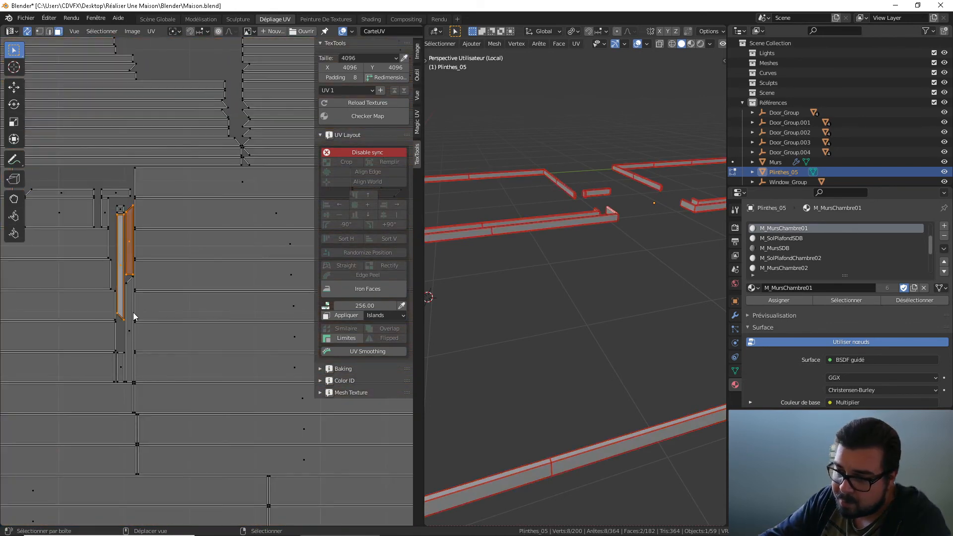
{"action": "left_click", "coordinate": [128, 318], "text": "shift"}
{"action": "left_click", "coordinate": [117, 368], "text": "shift"}
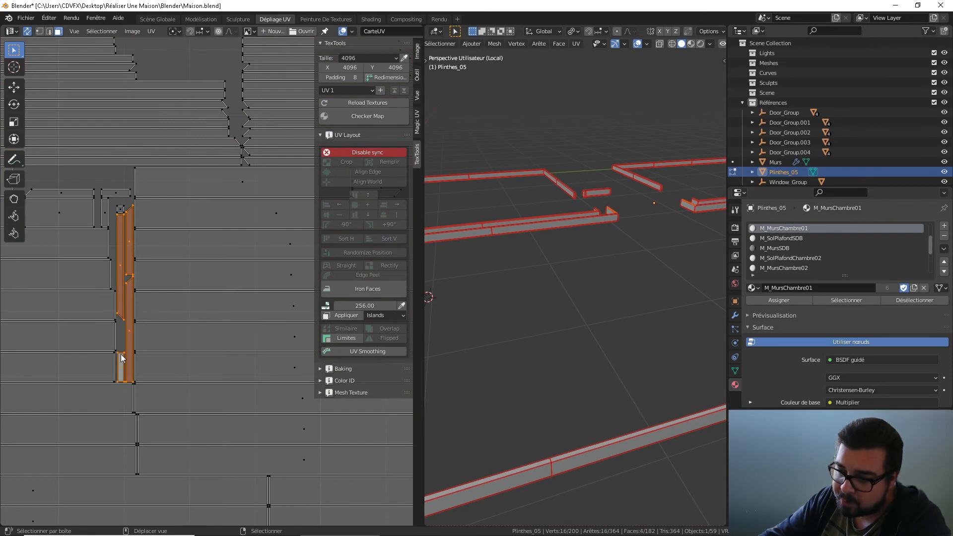
{"action": "left_click", "coordinate": [117, 194], "text": "shift"}
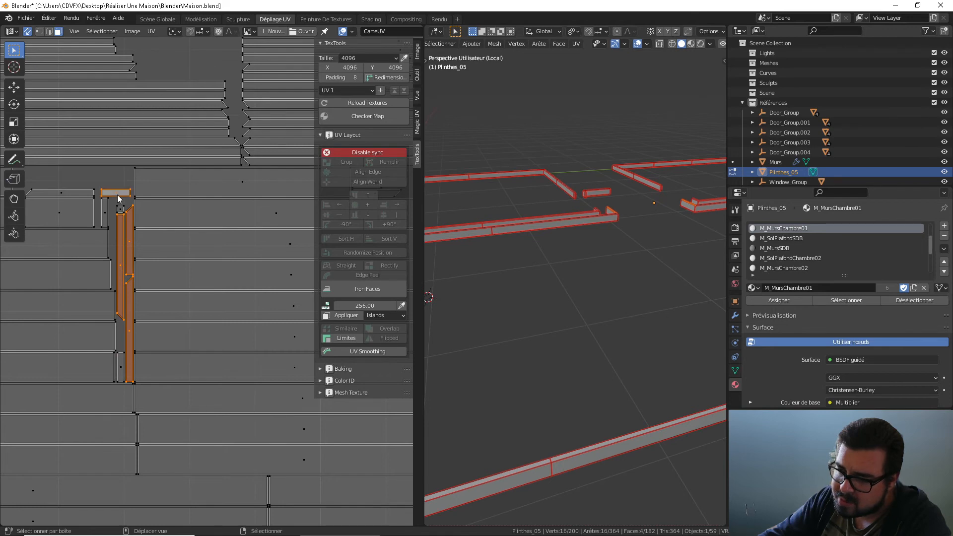
{"action": "middle_click_drag", "start_coordinate": [117, 195], "coordinate": [211, 204]}
{"action": "left_click", "coordinate": [157, 201], "text": "shift"}
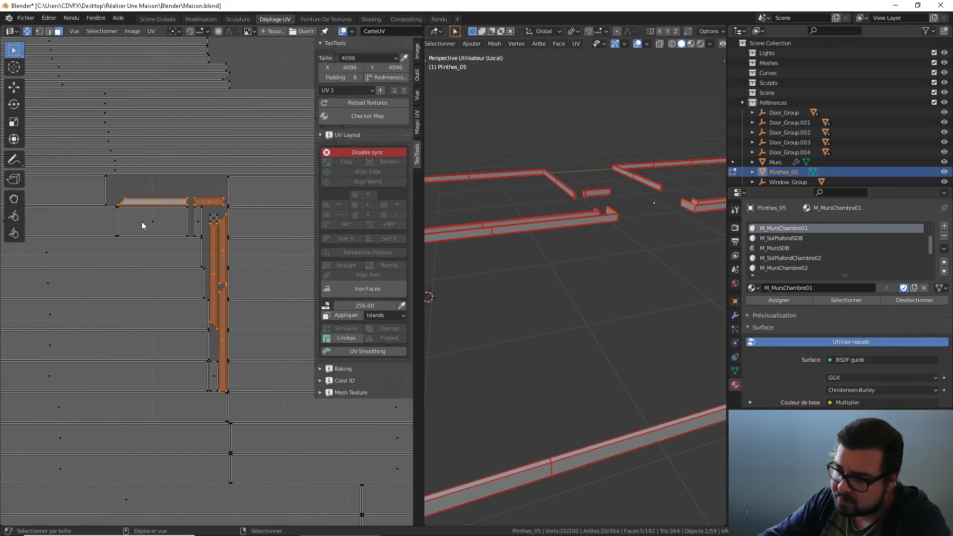
{"action": "left_click", "coordinate": [162, 199], "text": "shift"}
{"action": "scroll", "coordinate": [204, 213], "scroll_direction": "down", "scroll_amount": 4}
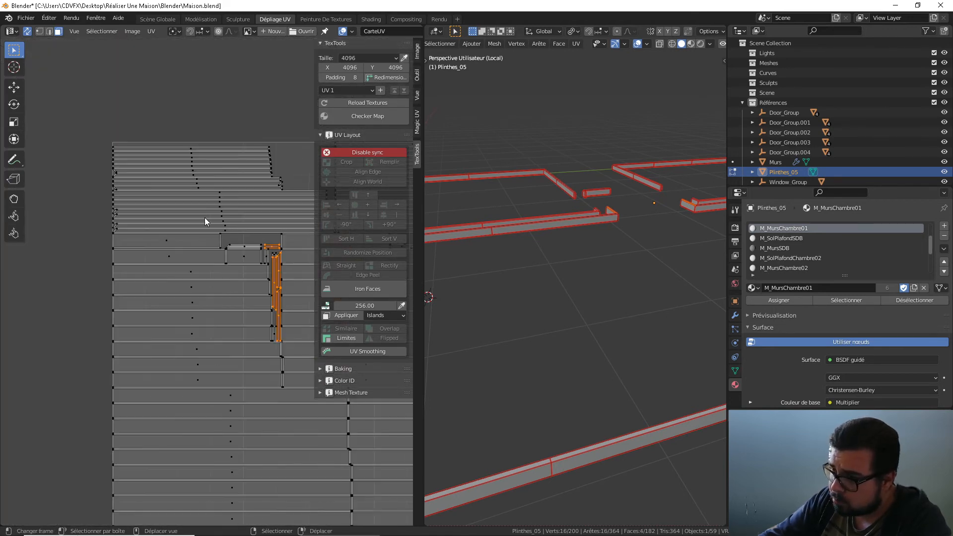
- Rotate the four selected narrow islands 90°, then select every island and repack the layout
{"action": "type", "text": "r90"}
{"action": "key", "text": "Return"}
{"action": "key", "text": "a"}
{"action": "key", "text": "a"}
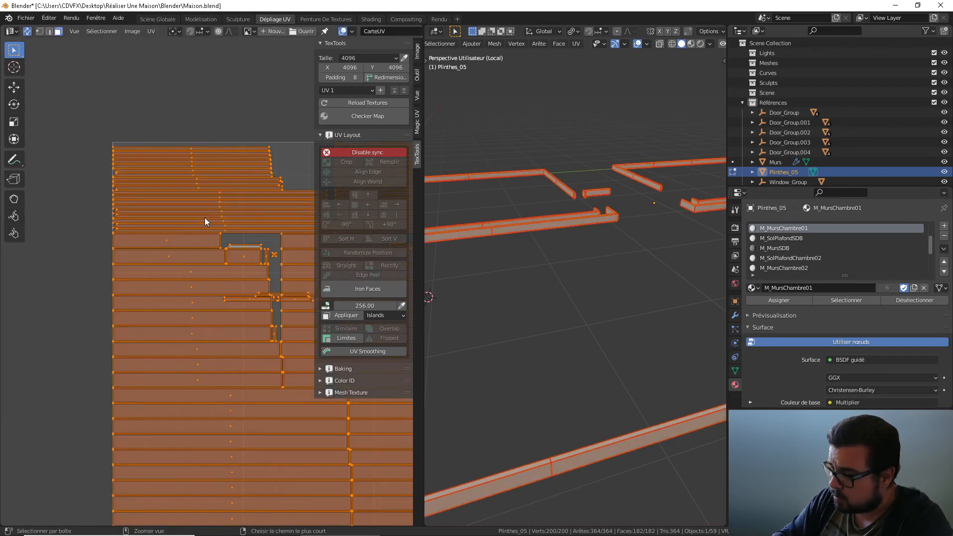
{"action": "key", "text": "ctrl+p"}
{"action": "middle_click_drag", "start_coordinate": [288, 270], "coordinate": [220, 252]}
{"action": "scroll", "coordinate": [219, 252], "scroll_direction": "up", "scroll_amount": 4}
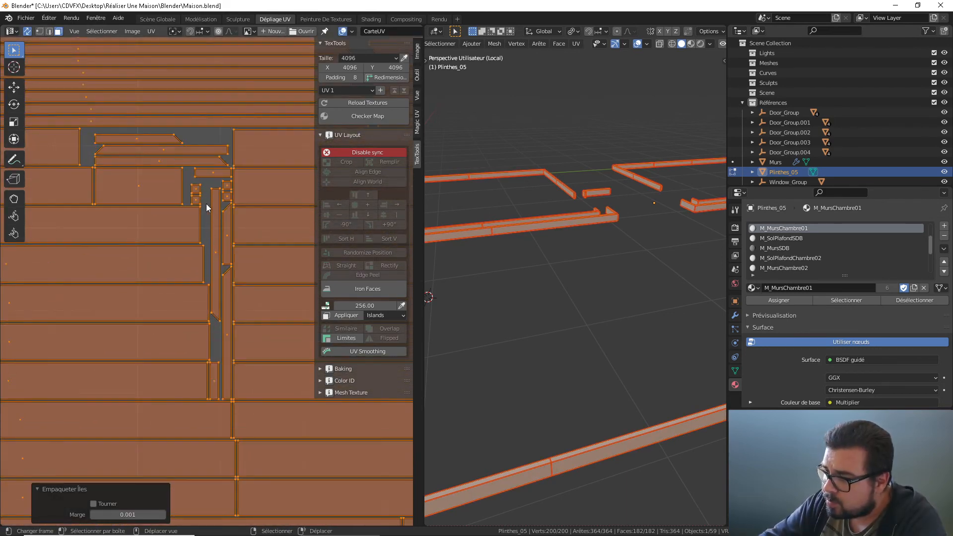
- Rotate the two long narrow vertical islands in the central gap 90° and repack all islands
{"action": "left_click", "coordinate": [213, 222]}
{"action": "left_click", "coordinate": [217, 235]}
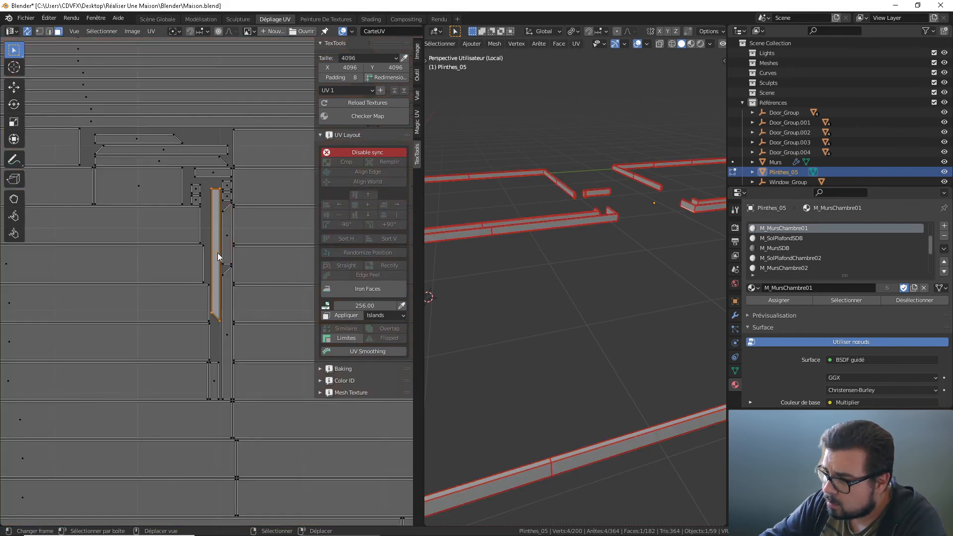
{"action": "left_click", "coordinate": [228, 322], "text": "shift"}
{"action": "type", "text": "r90"}
{"action": "key", "text": "Return"}
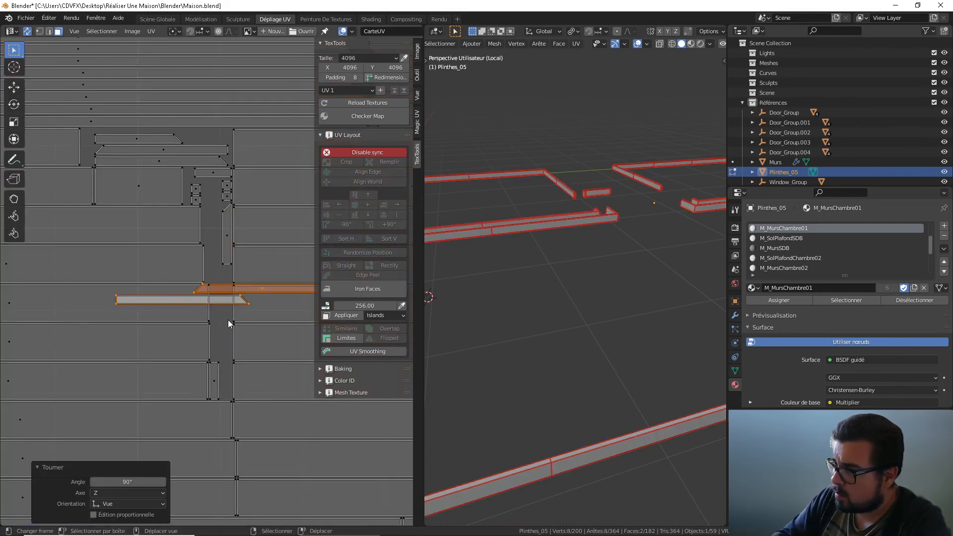
{"action": "key", "text": "a"}
{"action": "key", "text": "ctrl+p"}
- Rotate the short bevelled vertical island just below the stacked small islands in the central gap 90°, then repack the layout
{"action": "key", "text": "alt+a"}
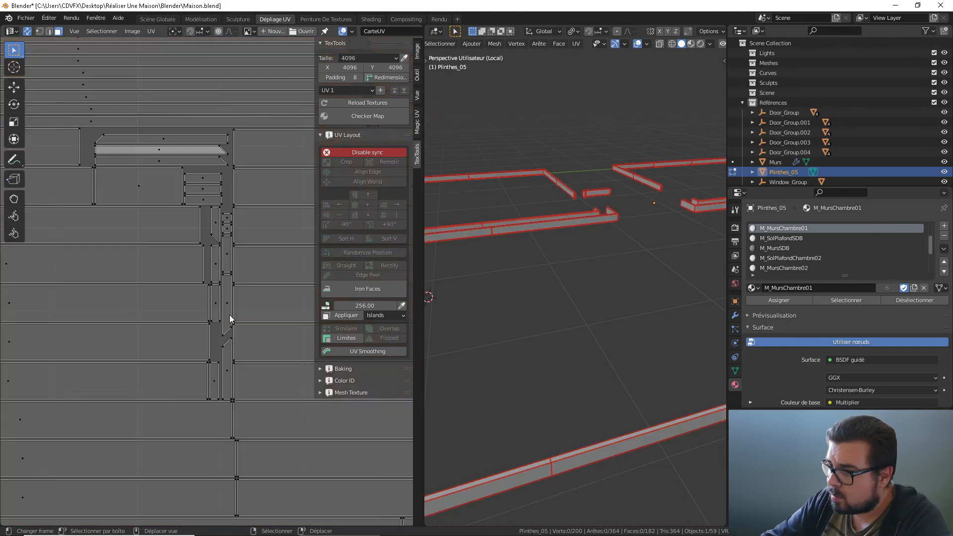
{"action": "left_click", "coordinate": [218, 223]}
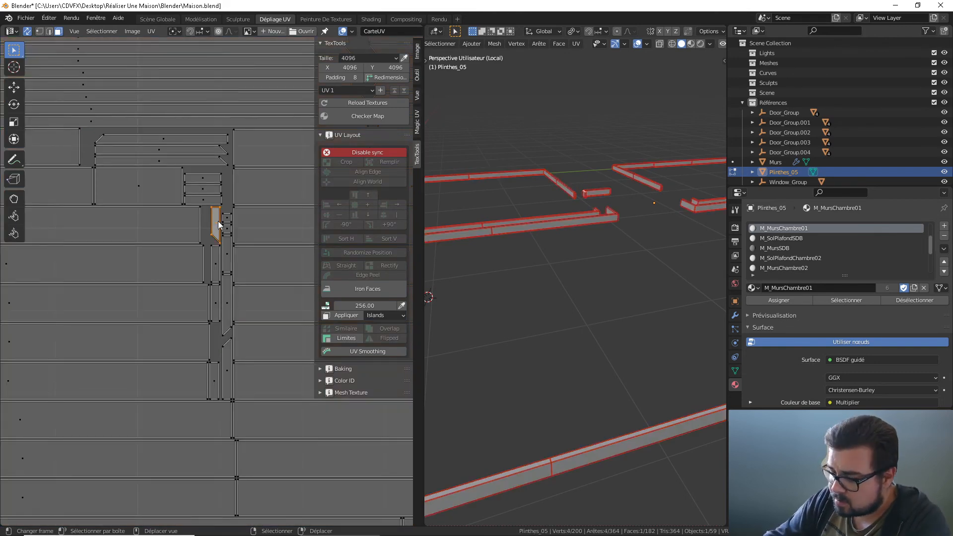
{"action": "key", "text": "r"}
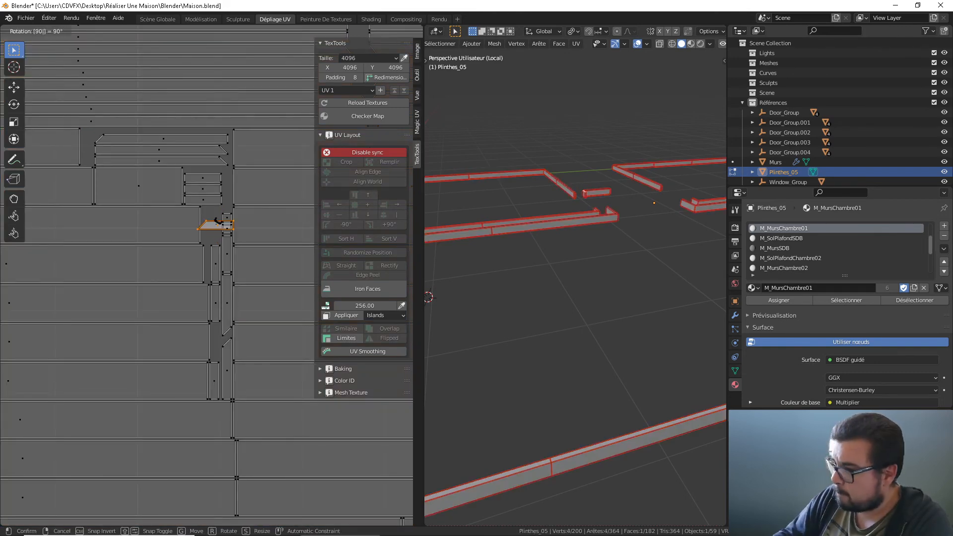
{"action": "key", "text": "Escape"}
{"action": "key", "text": "a"}
{"action": "key", "text": "ctrl+p"}
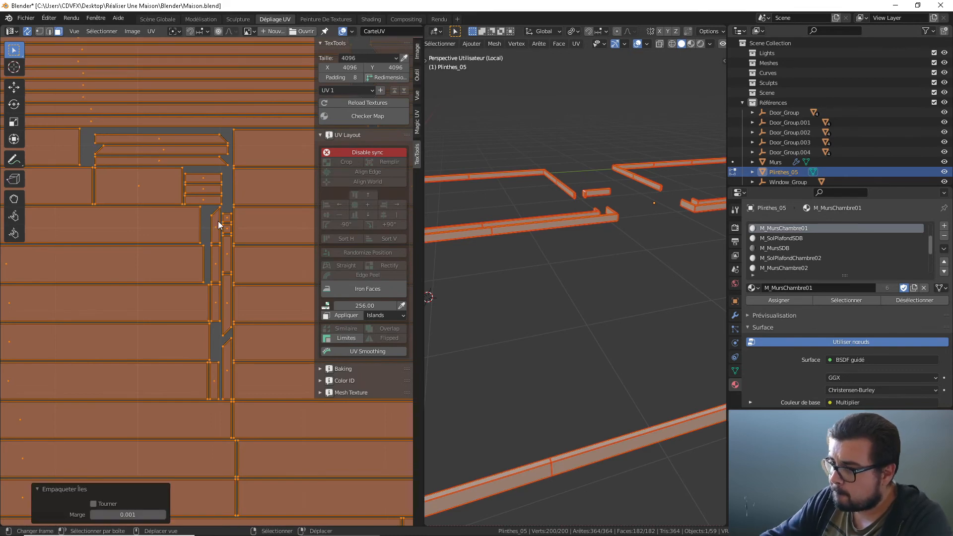
- Rotate the other short bevelled vertical island, in the same spot of the central gap, 90° and repack every island
{"action": "key", "text": "alt+a"}
{"action": "type", "text": "l"}
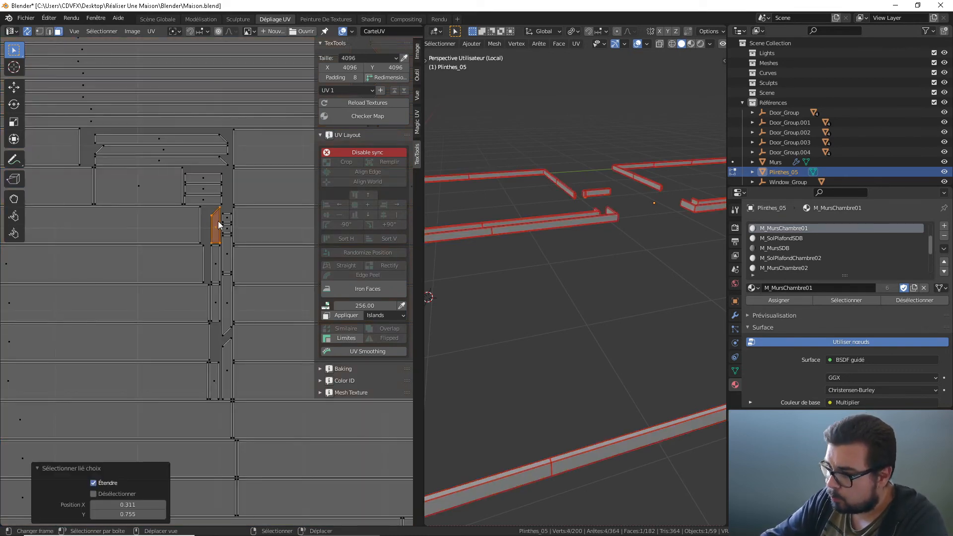
{"action": "type", "text": "r90"}
{"action": "key", "text": "Return"}
{"action": "key", "text": "a"}
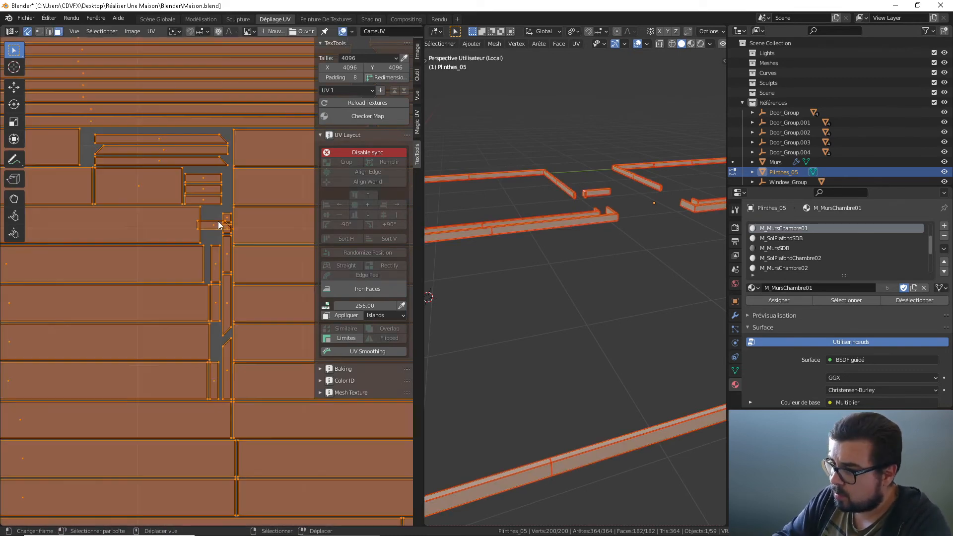
{"action": "key", "text": "ctrl+p"}
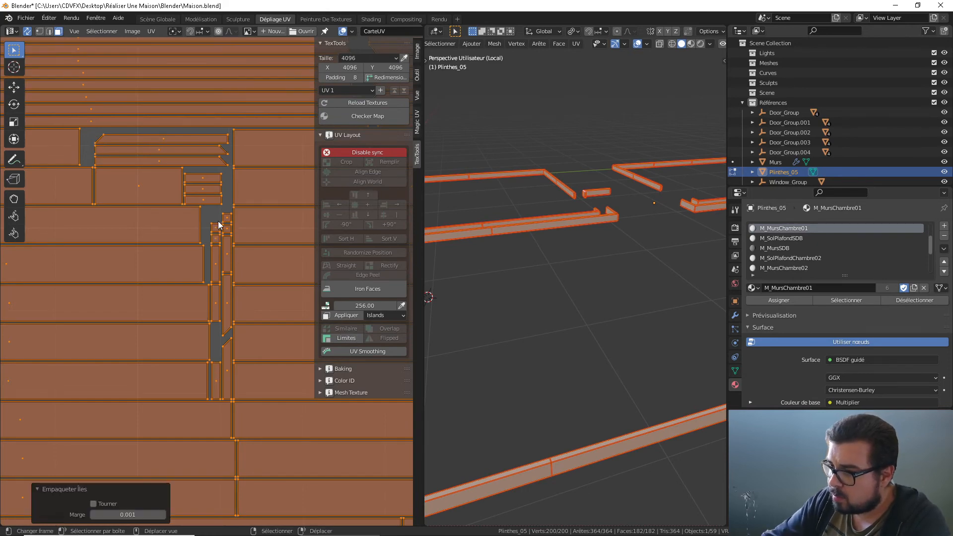
- Select the two narrow bevelled vertical islands facing each other in the central gap, rotate them 90°, and repack all islands
{"action": "key", "text": "alt+a"}
{"action": "left_click", "coordinate": [226, 303]}
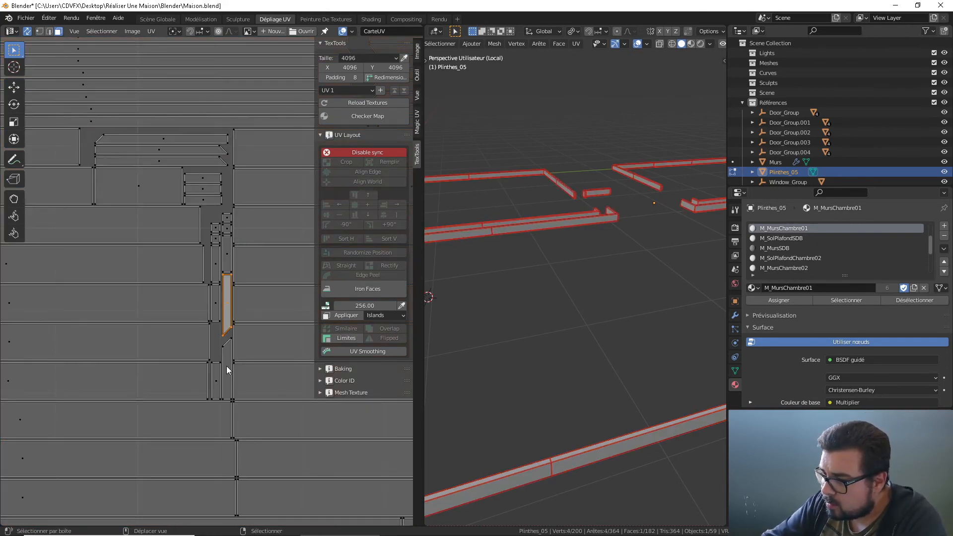
{"action": "left_click", "coordinate": [227, 367], "text": "shift"}
{"action": "type", "text": "r90"}
{"action": "key", "text": "Return"}
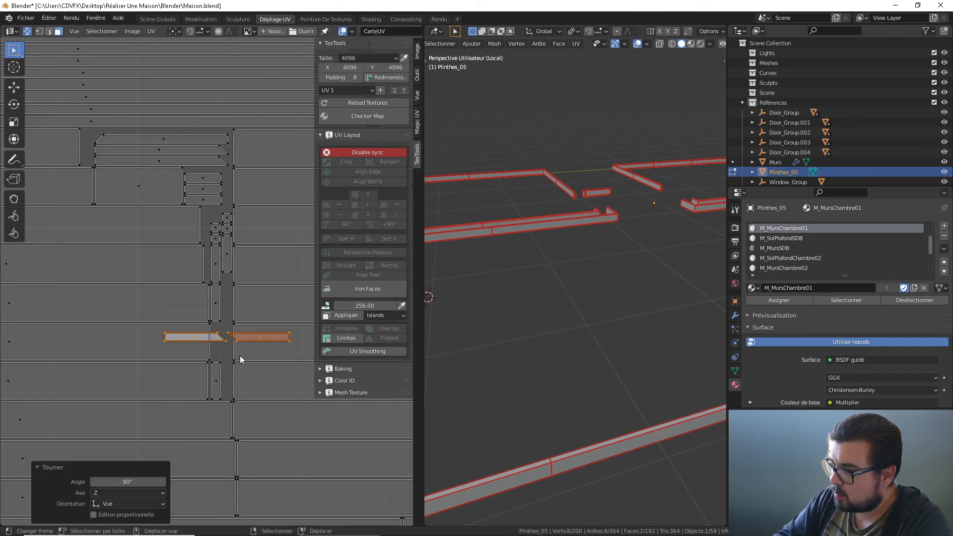
{"action": "key", "text": "a"}
{"action": "key", "text": "ctrl+p"}
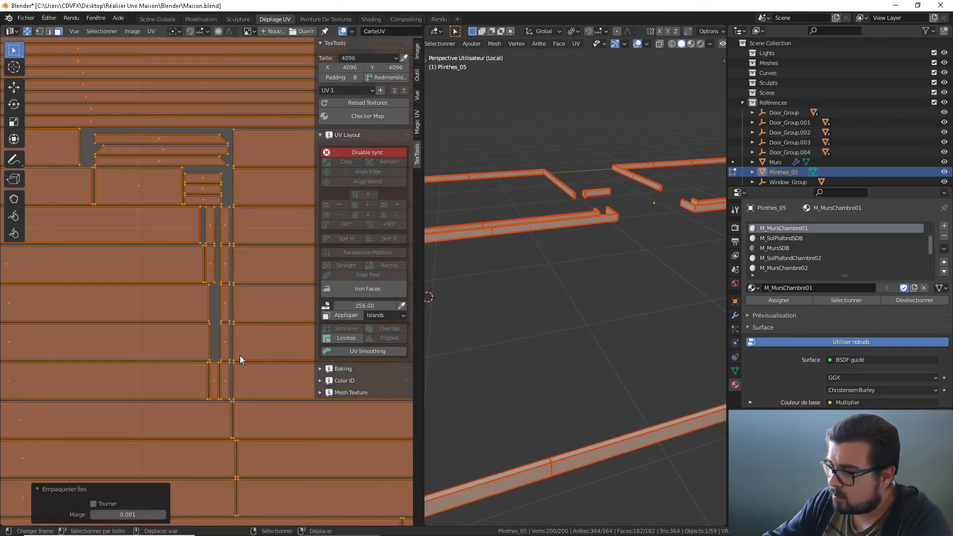
- Rotate the small rectangular horizontal island protruding from the right edge of the island columns 90° and repack all islands
{"action": "key", "text": "alt+a"}
{"action": "scroll", "coordinate": [239, 356], "scroll_direction": "down", "scroll_amount": 5}
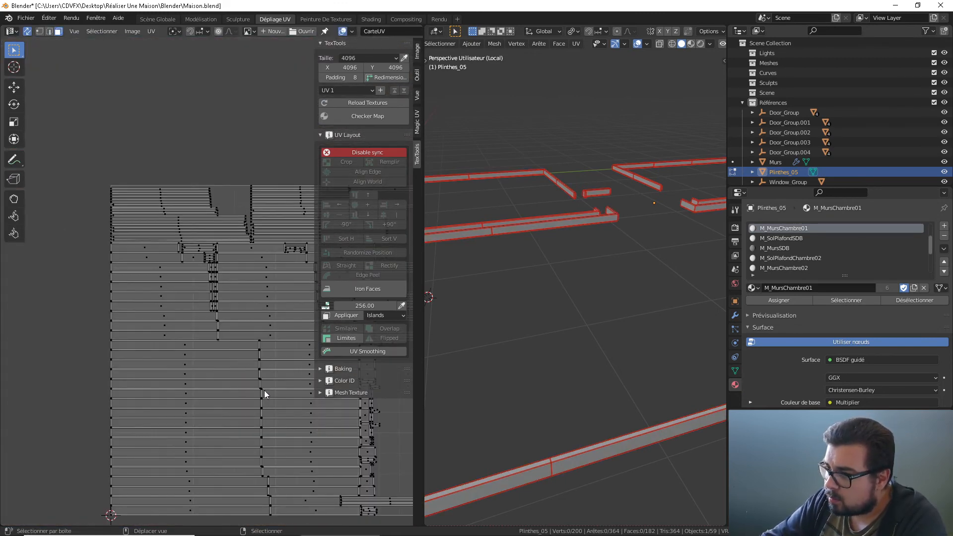
{"action": "scroll", "coordinate": [177, 364], "scroll_direction": "up", "scroll_amount": 5}
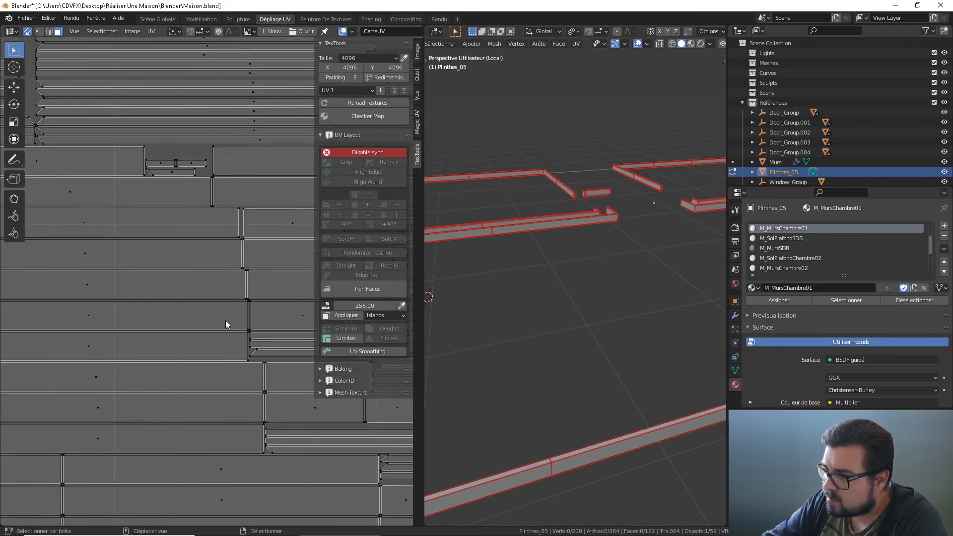
{"action": "scroll", "coordinate": [171, 324], "scroll_direction": "down", "scroll_amount": 4}
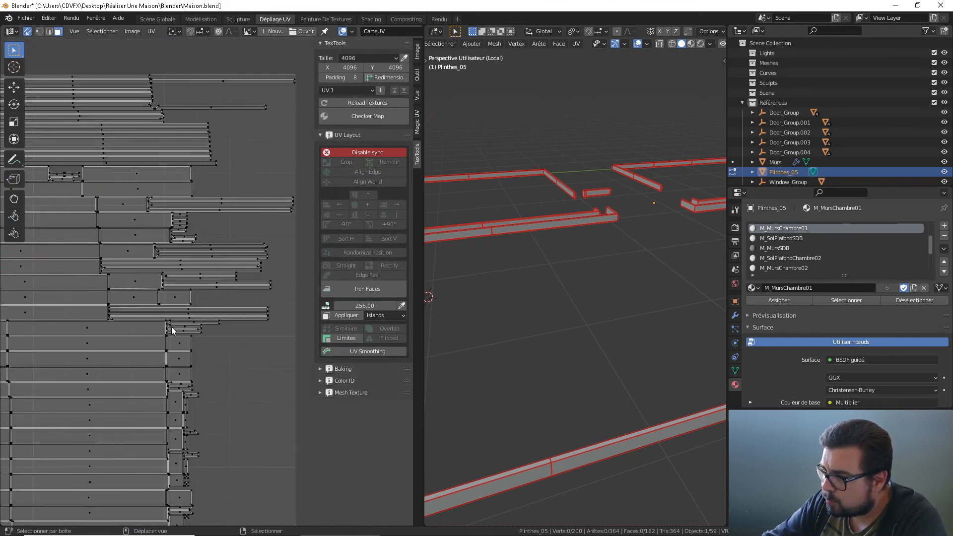
{"action": "scroll", "coordinate": [173, 318], "scroll_direction": "up", "scroll_amount": 4}
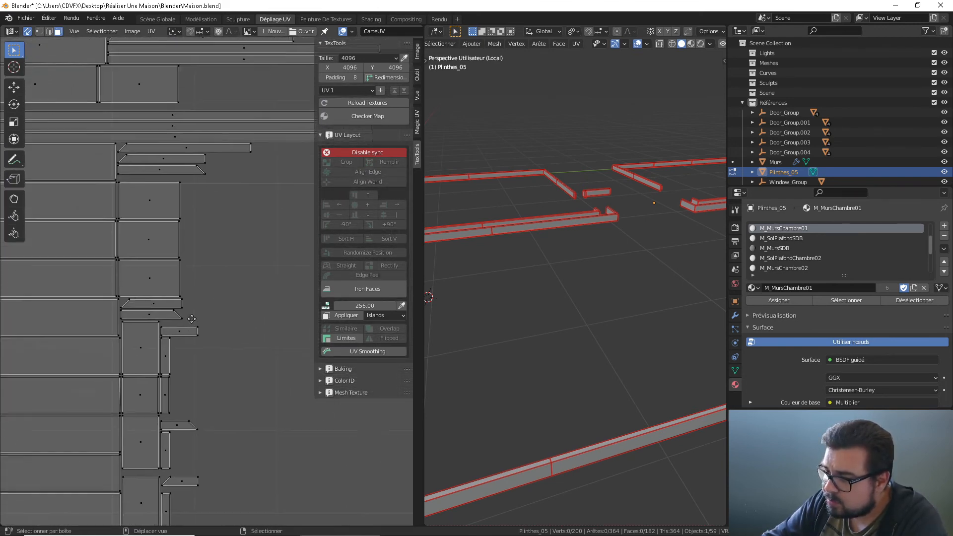
{"action": "middle_click_drag", "start_coordinate": [191, 319], "coordinate": [207, 282]}
{"action": "left_click", "coordinate": [197, 297]}
{"action": "middle_click_drag", "start_coordinate": [203, 399], "coordinate": [211, 341]}
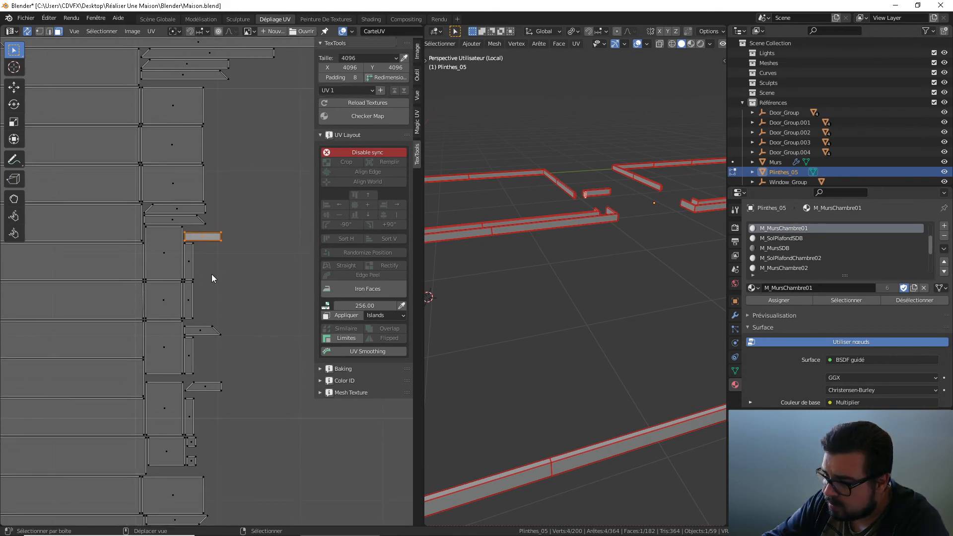
{"action": "key", "text": "r"}
{"action": "key", "text": "9"}
{"action": "key", "text": "0"}
{"action": "key", "text": "Return"}
{"action": "key", "text": "a"}
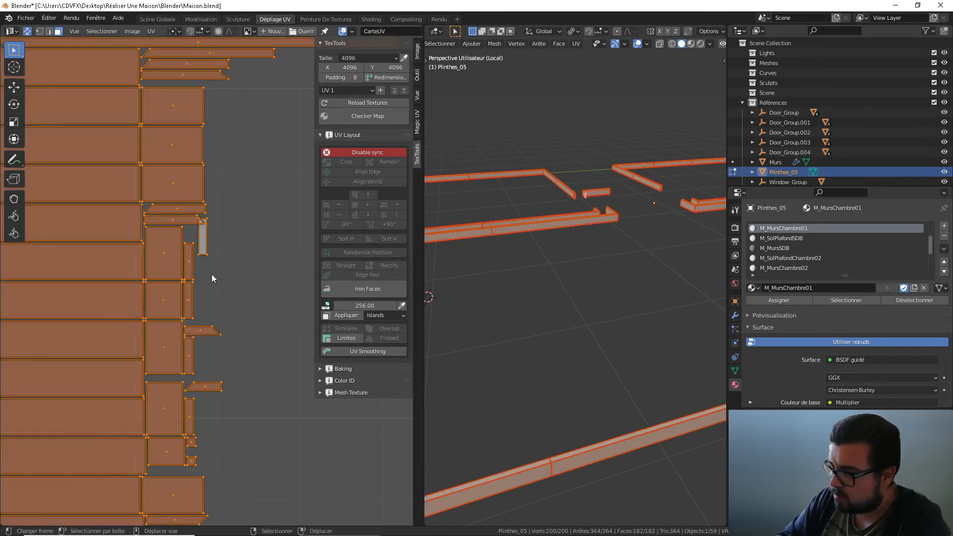
{"action": "key", "text": "ctrl+p"}
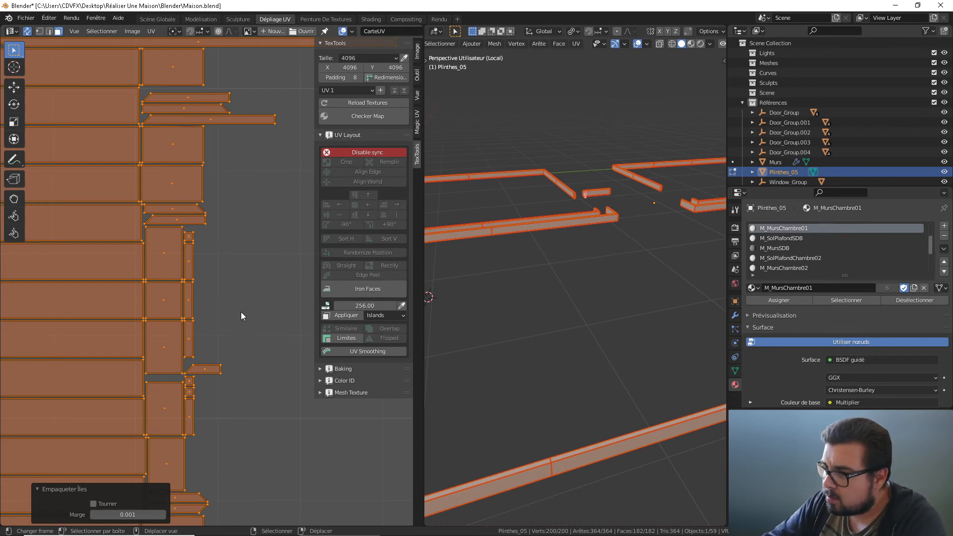
- Examine the right edge of the repacked layout for small islands that still need rotating
{"action": "scroll", "coordinate": [242, 328], "scroll_direction": "down", "scroll_amount": 3}
{"action": "middle_click_drag", "start_coordinate": [258, 347], "coordinate": [259, 259]}
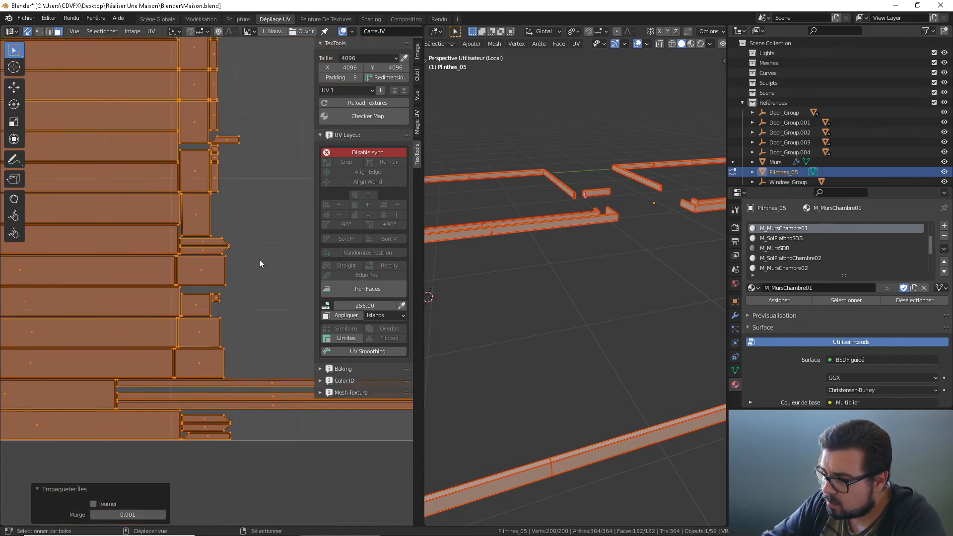
{"action": "scroll", "coordinate": [232, 290], "scroll_direction": "up", "scroll_amount": 1}
{"action": "middle_click_drag", "start_coordinate": [243, 329], "coordinate": [221, 414]}
{"action": "scroll", "coordinate": [232, 292], "scroll_direction": "down", "scroll_amount": 2}
{"action": "middle_click_drag", "start_coordinate": [219, 294], "coordinate": [217, 420]}
{"action": "scroll", "coordinate": [227, 311], "scroll_direction": "down", "scroll_amount": 3}
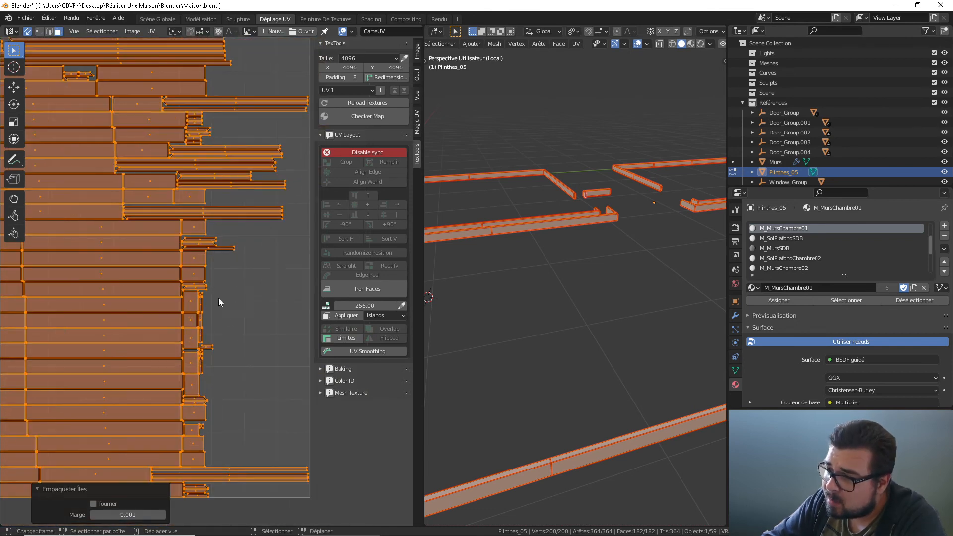
- Select the five small rectangular horizontal islands stacked near the layout's right edge, rotate them 90°, and repack all islands
{"action": "scroll", "coordinate": [225, 372], "scroll_direction": "up", "scroll_amount": 5}
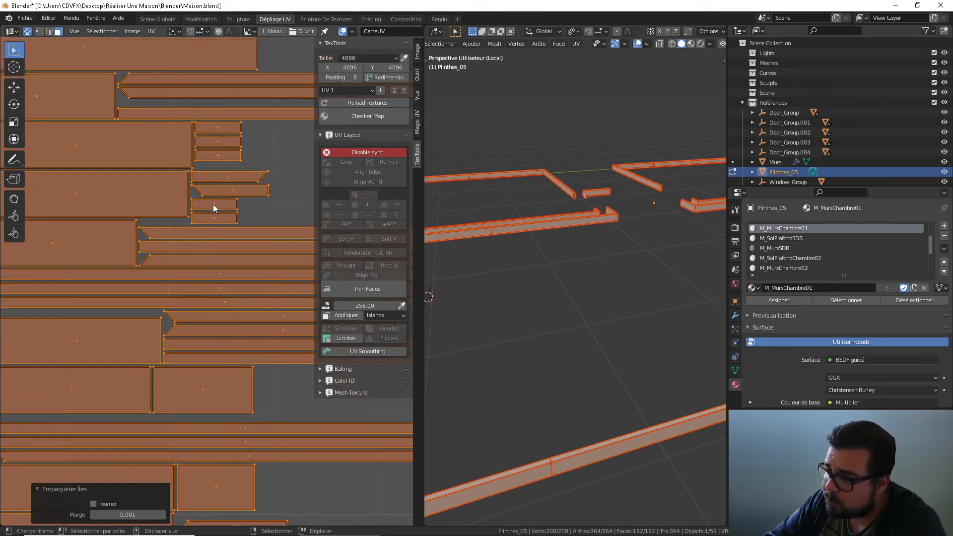
{"action": "left_click", "coordinate": [214, 204]}
{"action": "left_click", "coordinate": [217, 218], "text": "shift"}
{"action": "left_click", "coordinate": [218, 157], "text": "shift"}
{"action": "left_click", "coordinate": [219, 143], "text": "shift"}
{"action": "left_click", "coordinate": [221, 129], "text": "shift"}
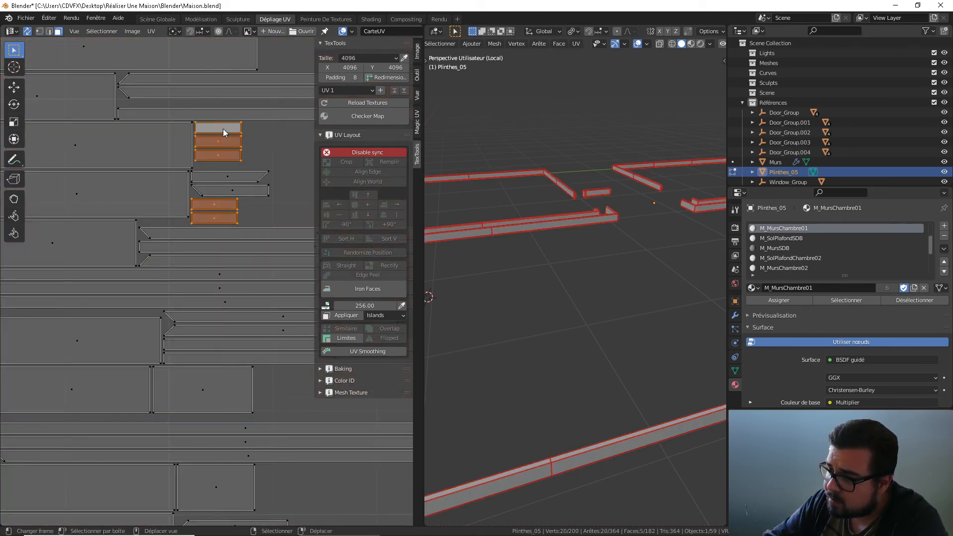
{"action": "type", "text": "r90"}
{"action": "key", "text": "Return"}
{"action": "key", "text": "a"}
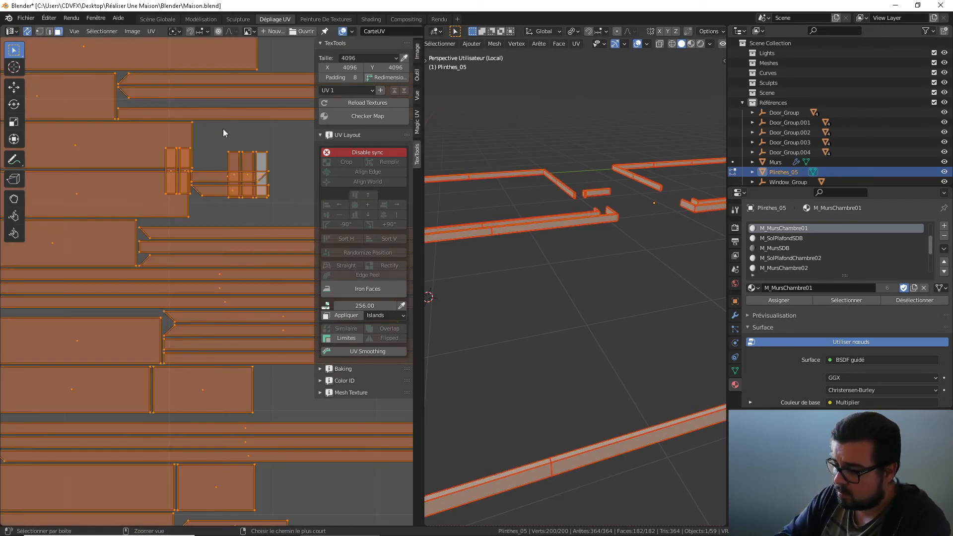
{"action": "key", "text": "ctrl+p"}
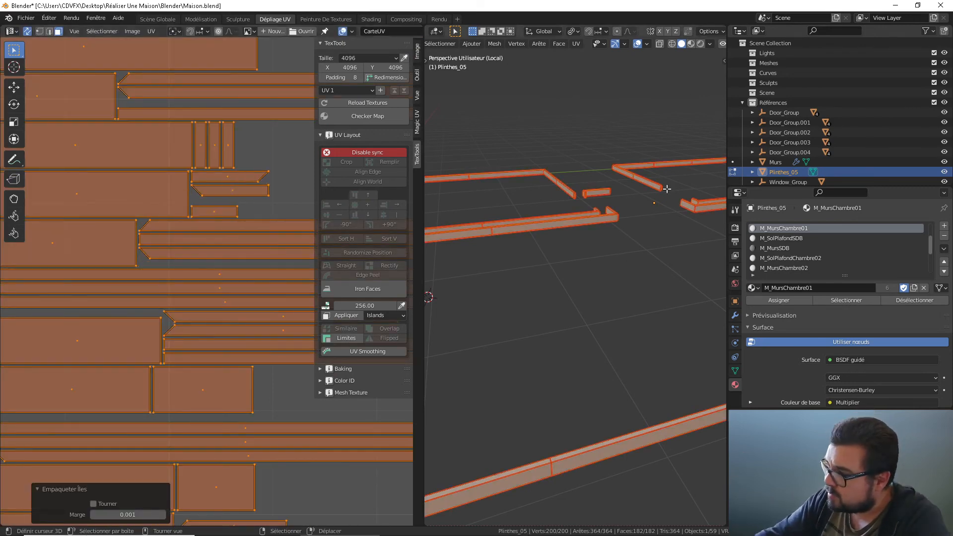
- Rotate the one small rectangular island still lying horizontally below the bevelled pair 90°, then repack the layout
{"action": "scroll", "coordinate": [209, 368], "scroll_direction": "up", "scroll_amount": 1}
{"action": "scroll", "coordinate": [216, 167], "scroll_direction": "up", "scroll_amount": 1}
{"action": "left_click", "coordinate": [215, 169]}
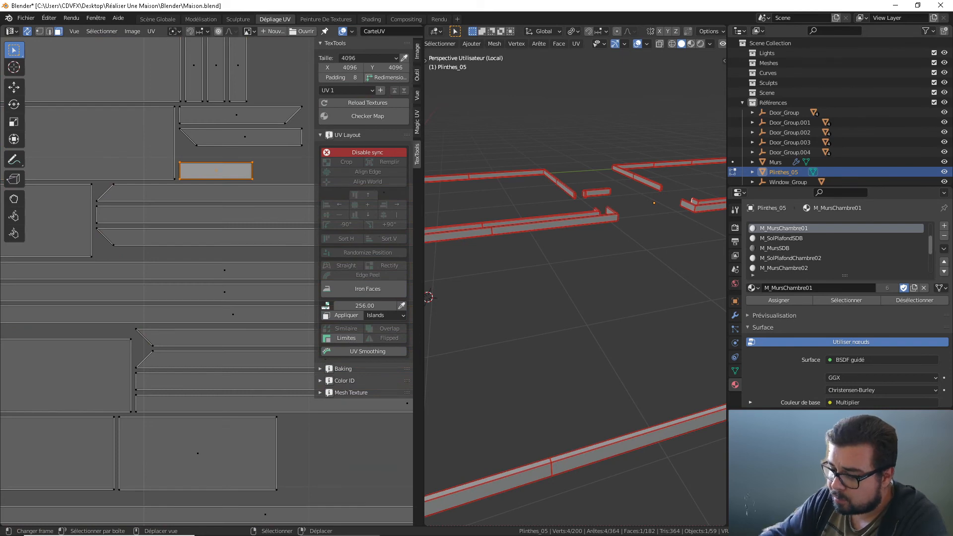
{"action": "type", "text": "r90"}
{"action": "key", "text": "Return"}
{"action": "key", "text": "a"}
{"action": "key", "text": "ctrl+p"}
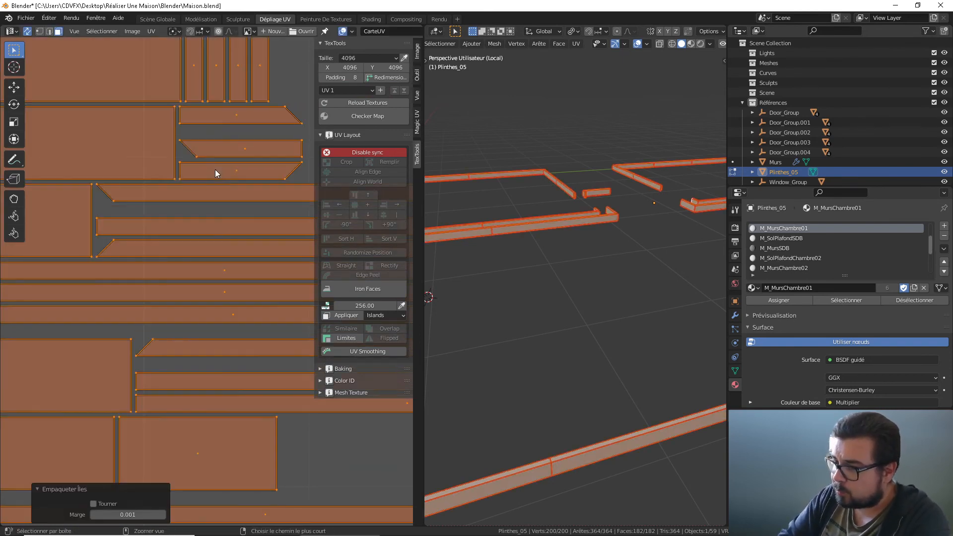
- Leave Edit Mode on the baseboards and switch to the Scène Globale workspace
{"action": "scroll", "coordinate": [209, 174], "scroll_direction": "up", "scroll_amount": 1}
{"action": "scroll", "coordinate": [207, 181], "scroll_direction": "down", "scroll_amount": 5}
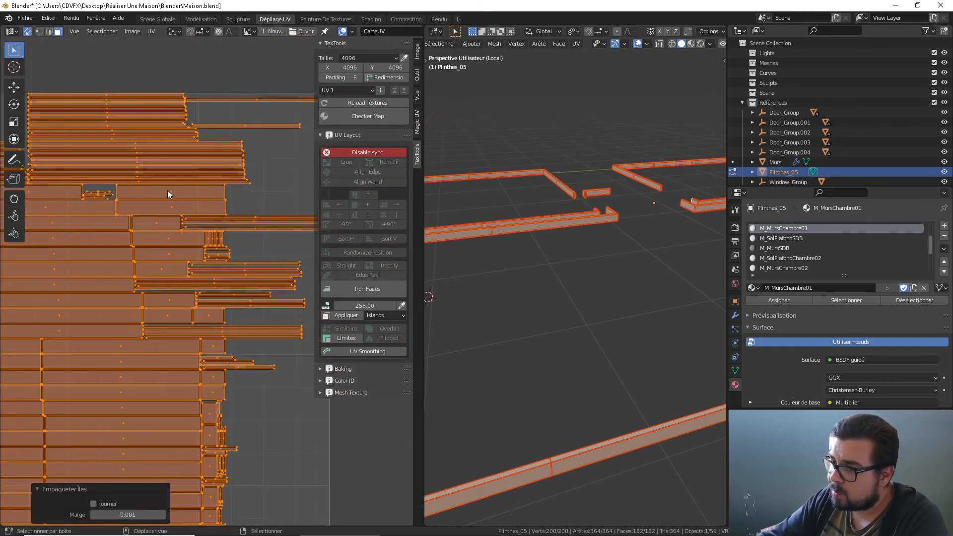
{"action": "middle_click_drag", "start_coordinate": [289, 222], "coordinate": [309, 215]}
{"action": "mouse_move", "coordinate": [161, 223]}
{"action": "middle_mouse_down"}
{"action": "mouse_move", "coordinate": [235, 224]}
{"action": "mouse_move", "coordinate": [216, 236]}
{"action": "mouse_move", "coordinate": [167, 210]}
{"action": "middle_mouse_up"}
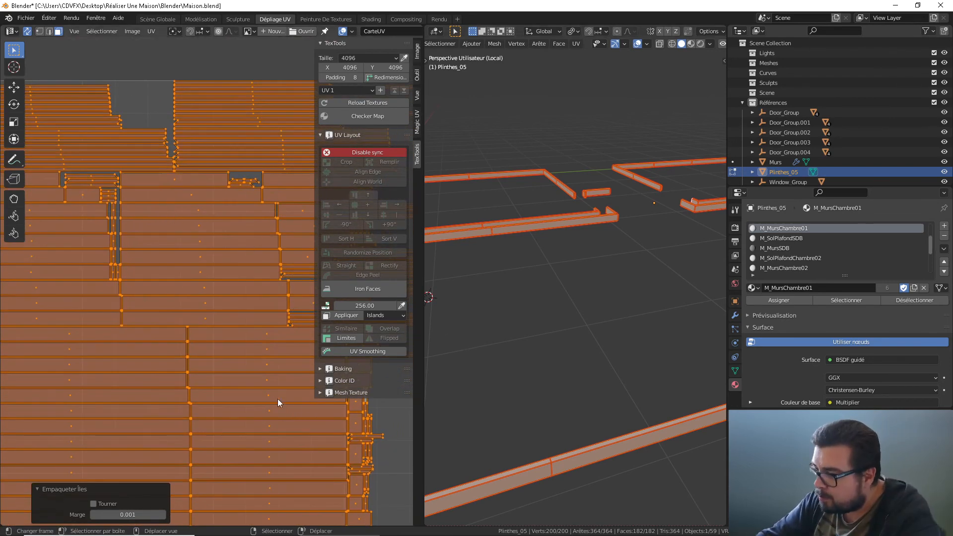
{"action": "middle_click_drag", "start_coordinate": [668, 252], "coordinate": [571, 234], "text": "shift"}
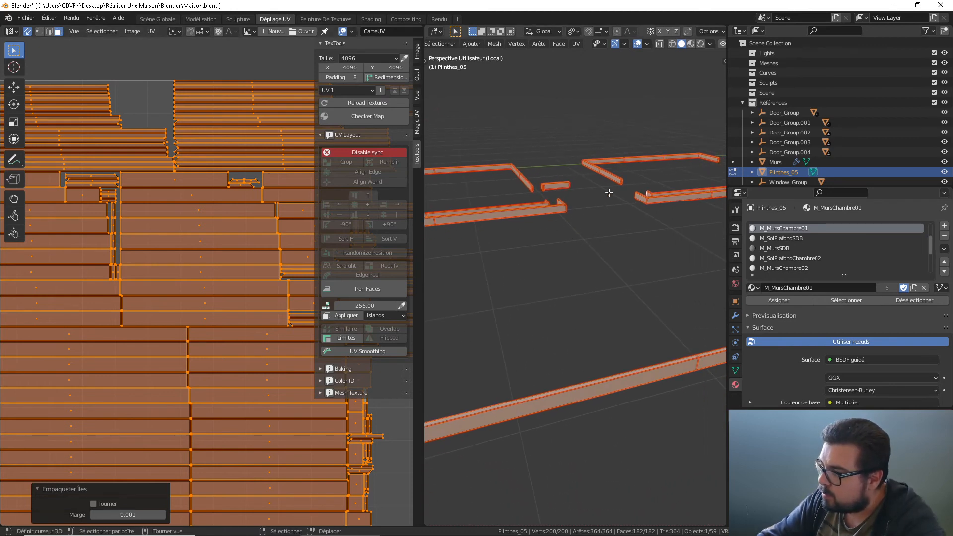
{"action": "scroll", "coordinate": [609, 192], "scroll_direction": "down", "scroll_amount": 1}
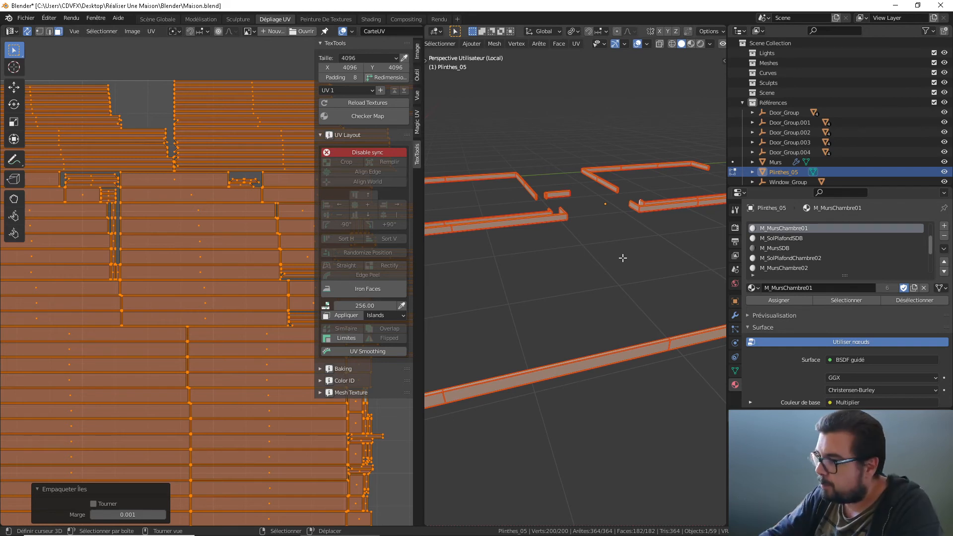
{"action": "key", "text": "Tab"}
{"action": "left_click", "coordinate": [157, 19]}
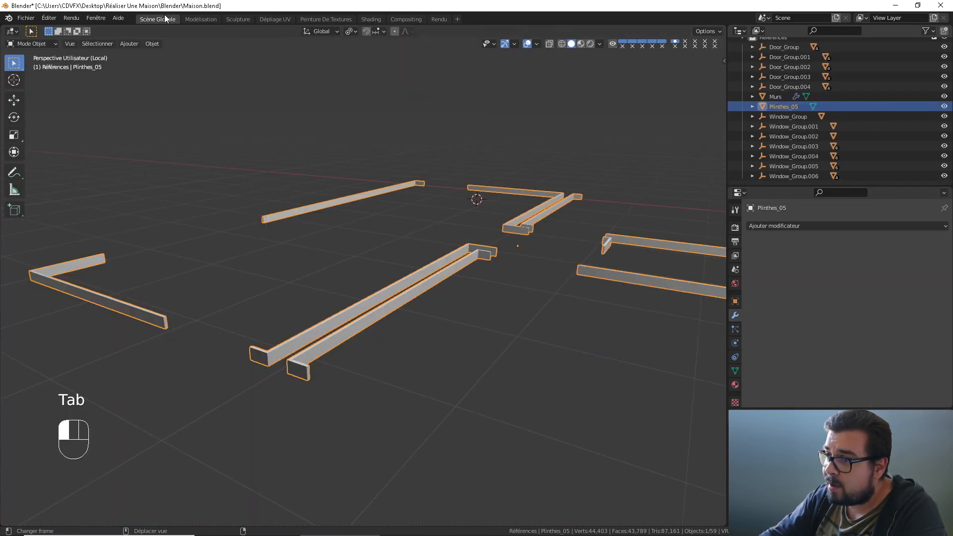
- Enter Edit Mode on Plinthes_05 with nothing selected and switch to edge selection
{"action": "middle_click_drag", "start_coordinate": [532, 317], "coordinate": [447, 315]}
{"action": "middle_click_drag", "start_coordinate": [400, 294], "coordinate": [247, 90], "text": "shift"}
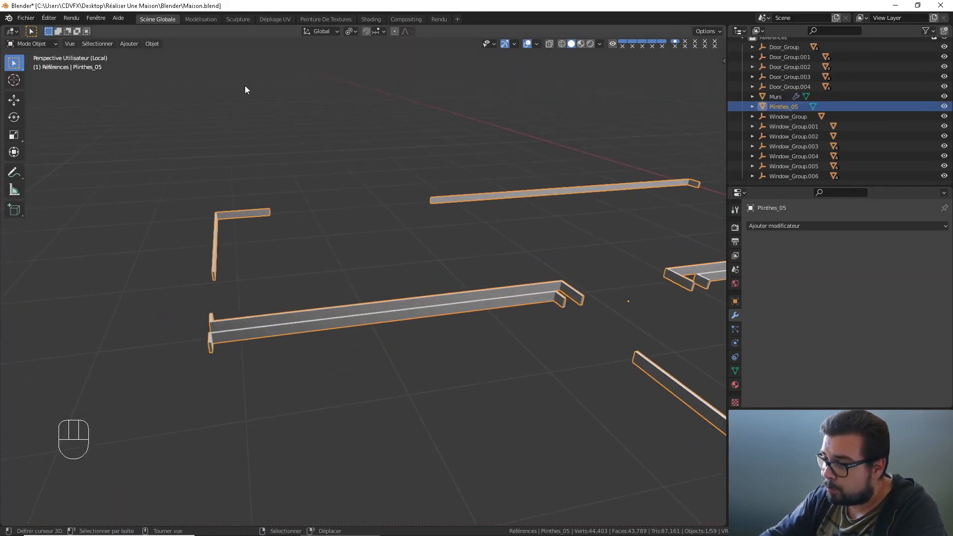
{"action": "key", "text": "Tab"}
{"action": "key", "text": "a"}
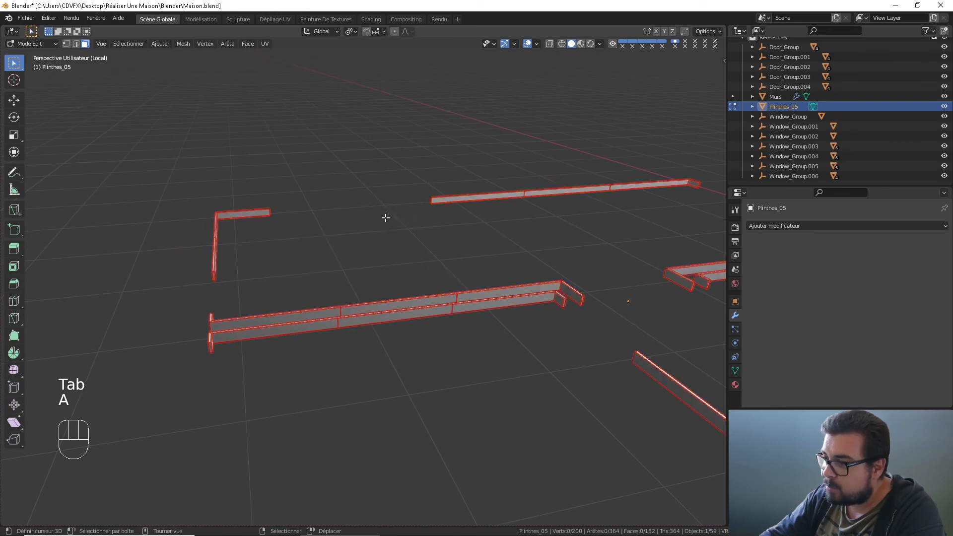
{"action": "left_click", "coordinate": [76, 44]}
{"action": "scroll", "coordinate": [373, 350], "scroll_direction": "up", "scroll_amount": 2}
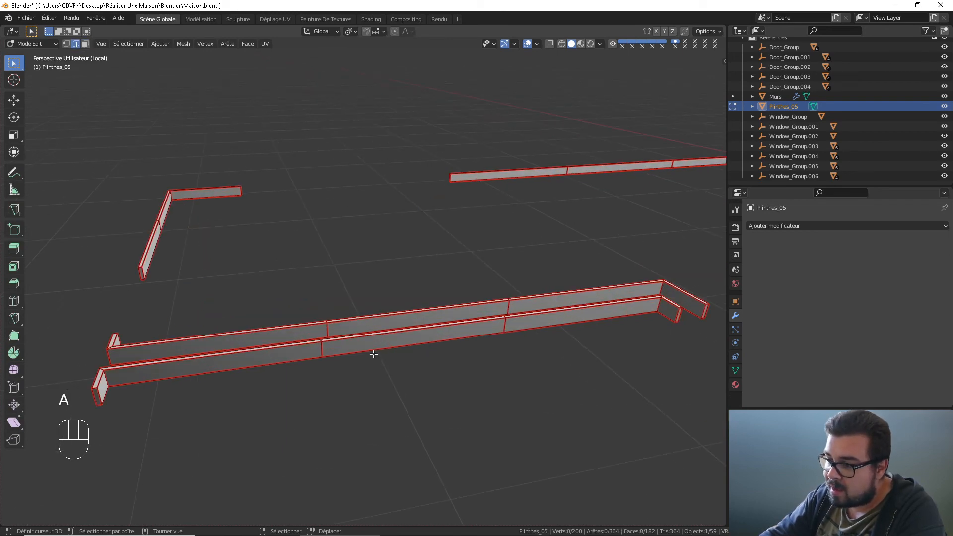
- Select the edge loops at the vertical joints along the two long parallel baseboards of Plinthes_05
{"action": "scroll", "coordinate": [385, 349], "scroll_direction": "up", "scroll_amount": 4}
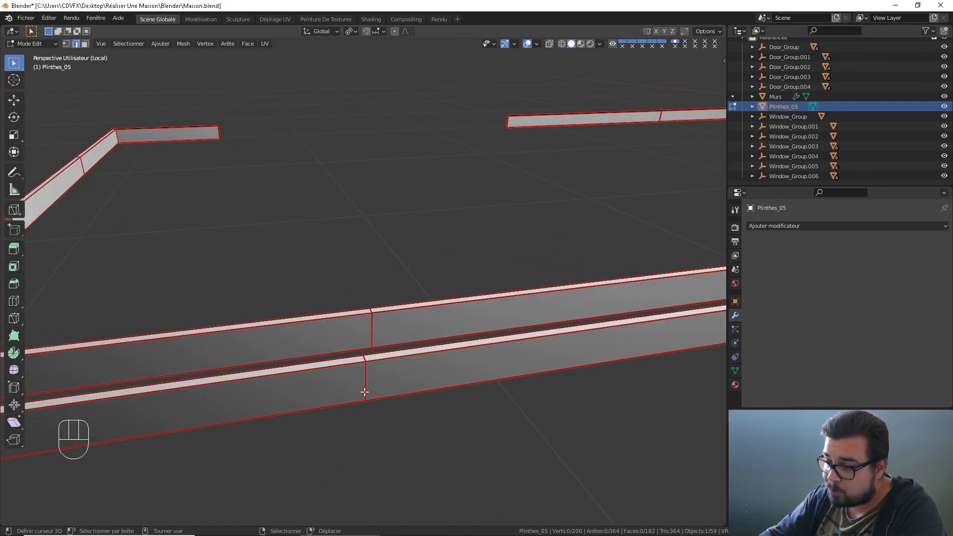
{"action": "middle_click_drag", "start_coordinate": [369, 379], "coordinate": [351, 323], "text": "shift"}
{"action": "left_click", "coordinate": [349, 313], "text": "alt+shift"}
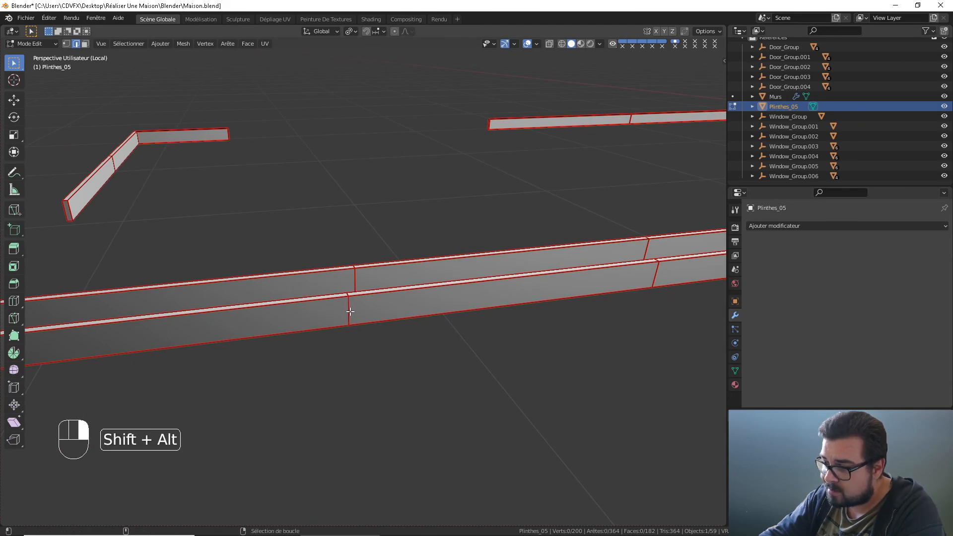
{"action": "left_click", "coordinate": [355, 278], "text": "alt+shift"}
{"action": "middle_click_drag", "start_coordinate": [580, 304], "coordinate": [530, 298], "text": "shift"}
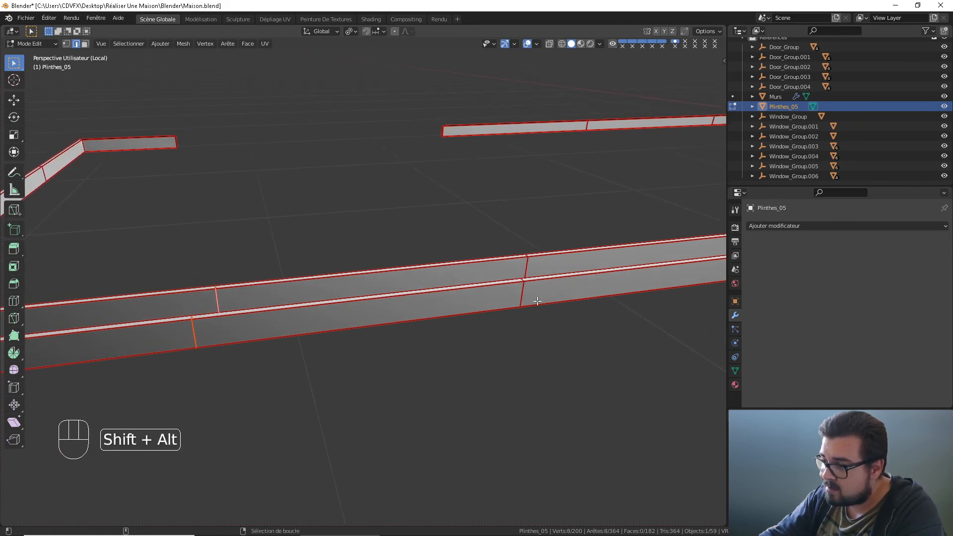
{"action": "left_click", "coordinate": [531, 281], "text": "alt+shift"}
- Add the joint edge loops of the neighbouring L-shaped baseboard and the next baseboard runs to the selection
{"action": "scroll", "coordinate": [408, 278], "scroll_direction": "down", "scroll_amount": 8}
{"action": "middle_click_drag", "start_coordinate": [409, 278], "coordinate": [409, 366], "text": "shift"}
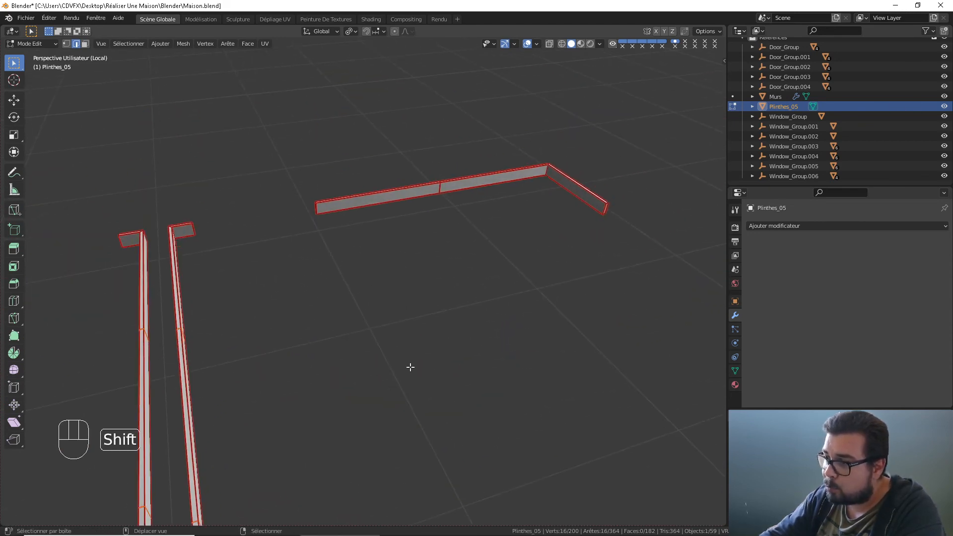
{"action": "left_click", "coordinate": [440, 189], "text": "alt+shift"}
{"action": "middle_click_drag", "start_coordinate": [460, 197], "coordinate": [266, 223]}
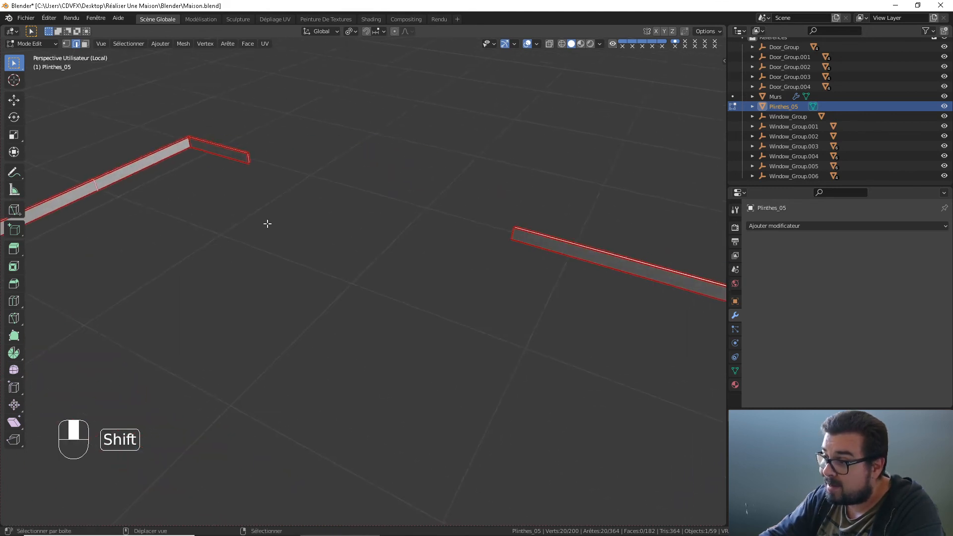
{"action": "middle_click_drag", "start_coordinate": [477, 243], "coordinate": [416, 226]}
{"action": "left_click", "coordinate": [521, 243], "text": "alt+shift"}
{"action": "middle_click_drag", "start_coordinate": [522, 244], "coordinate": [443, 207], "text": "shift"}
{"action": "middle_click_drag", "start_coordinate": [612, 238], "coordinate": [289, 275]}
{"action": "left_click", "coordinate": [347, 189], "text": "alt+shift"}
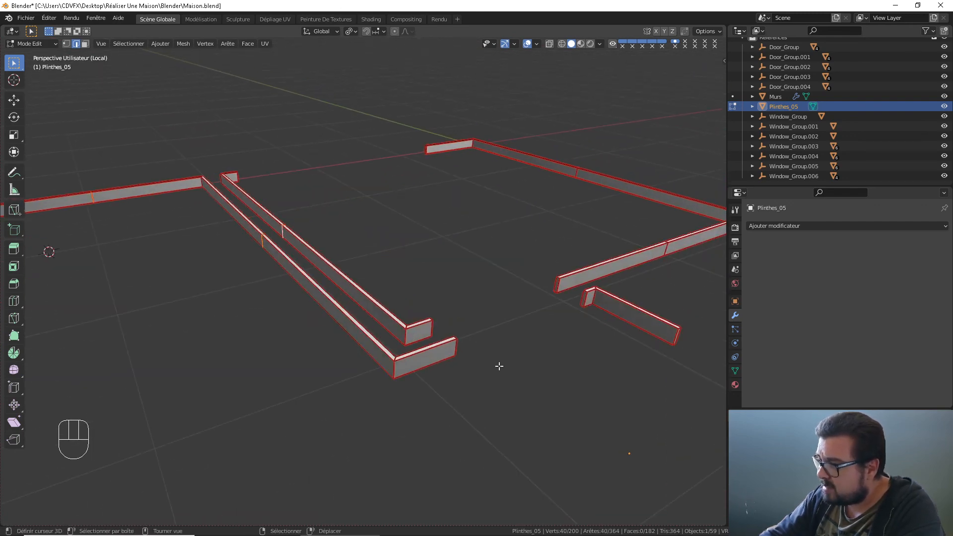
- Extend the selection with the remaining joint edge loops, including those on the outer corner baseboard's two runs
{"action": "middle_click_drag", "start_coordinate": [586, 244], "coordinate": [344, 272], "text": "shift"}
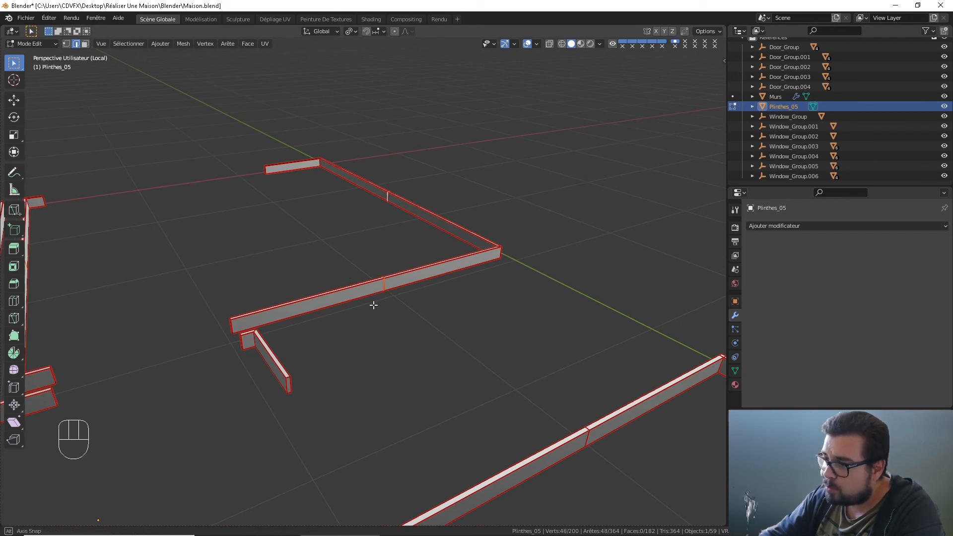
{"action": "middle_click_drag", "start_coordinate": [372, 305], "coordinate": [439, 292]}
{"action": "middle_click_drag", "start_coordinate": [440, 292], "coordinate": [364, 329], "text": "shift"}
{"action": "left_click", "coordinate": [422, 358], "text": "alt+shift"}
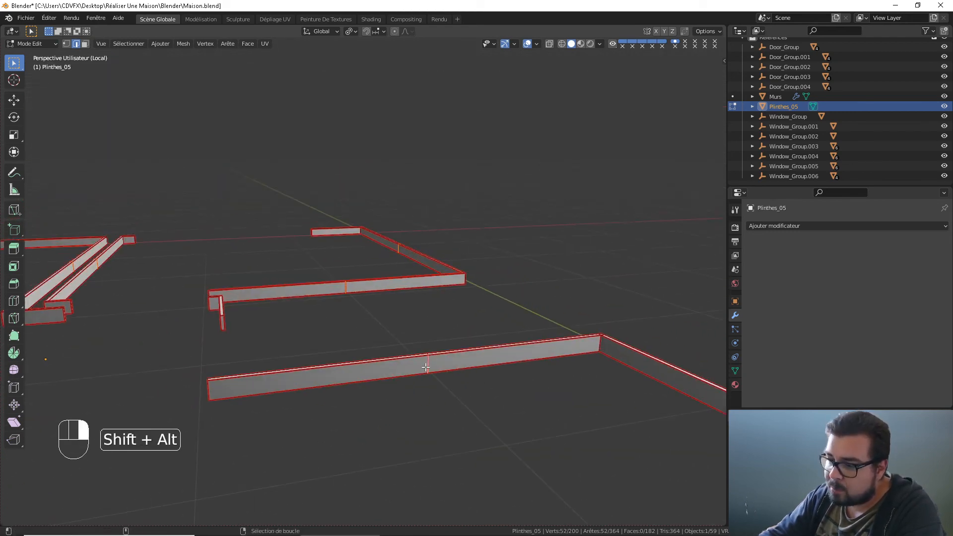
{"action": "middle_click_drag", "start_coordinate": [425, 365], "coordinate": [383, 370], "text": "shift"}
{"action": "left_click", "coordinate": [391, 349], "text": "alt+shift"}
{"action": "left_click", "coordinate": [473, 339], "text": "alt+shift"}
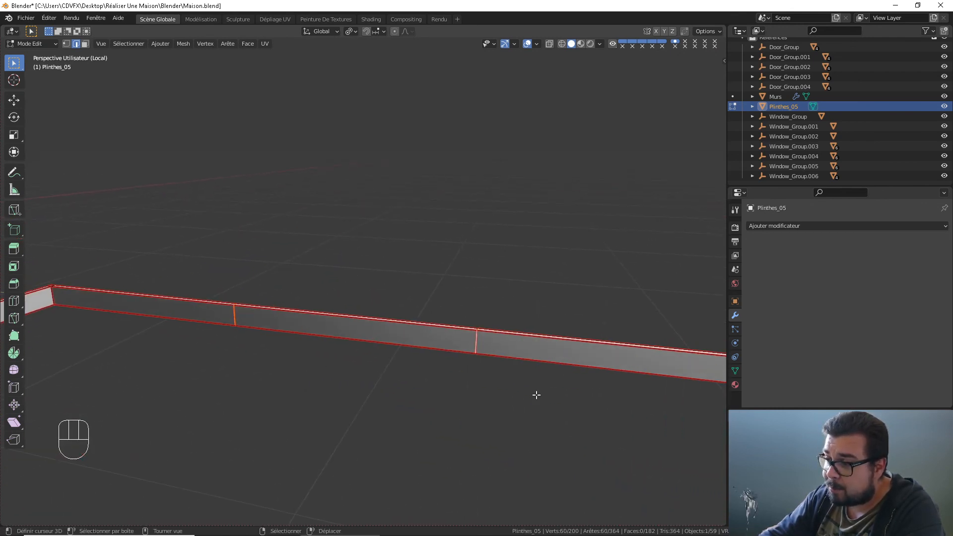
- Examine the baseboards all around the house to check that every vertical joint loop is selected
{"action": "middle_click_drag", "start_coordinate": [536, 394], "coordinate": [451, 364], "text": "shift"}
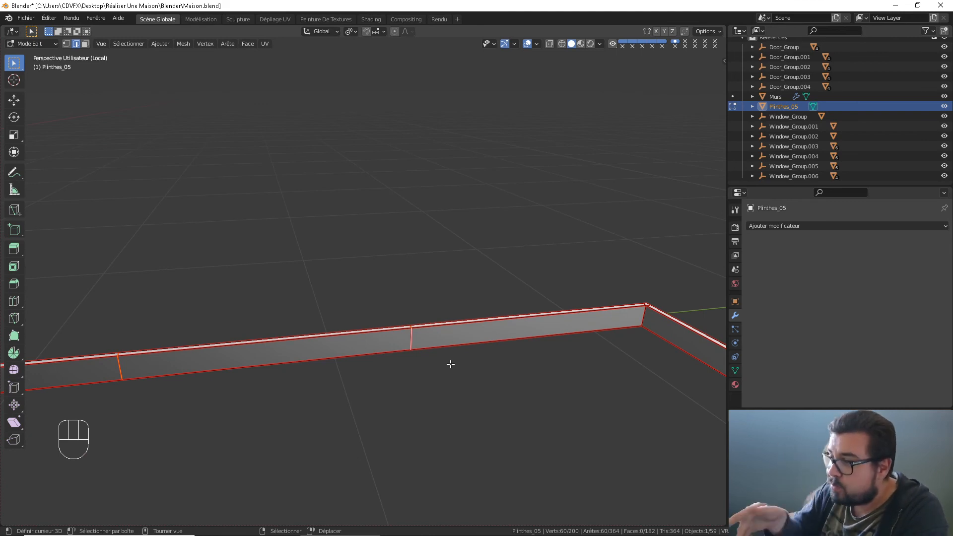
{"action": "middle_click_drag", "start_coordinate": [451, 358], "coordinate": [523, 392]}
{"action": "middle_click_drag", "start_coordinate": [524, 391], "coordinate": [377, 439], "text": "shift"}
{"action": "middle_click_drag", "start_coordinate": [440, 445], "coordinate": [269, 485], "text": "shift"}
{"action": "middle_click_drag", "start_coordinate": [487, 451], "coordinate": [462, 439]}
{"action": "middle_click_drag", "start_coordinate": [528, 438], "coordinate": [451, 466]}
{"action": "middle_click_drag", "start_coordinate": [556, 462], "coordinate": [373, 300], "text": "shift"}
{"action": "middle_click_drag", "start_coordinate": [489, 389], "coordinate": [569, 409], "text": "shift"}
{"action": "scroll", "coordinate": [351, 348], "scroll_direction": "down", "scroll_amount": 4}
{"action": "middle_click_drag", "start_coordinate": [568, 408], "coordinate": [382, 434], "text": "shift"}
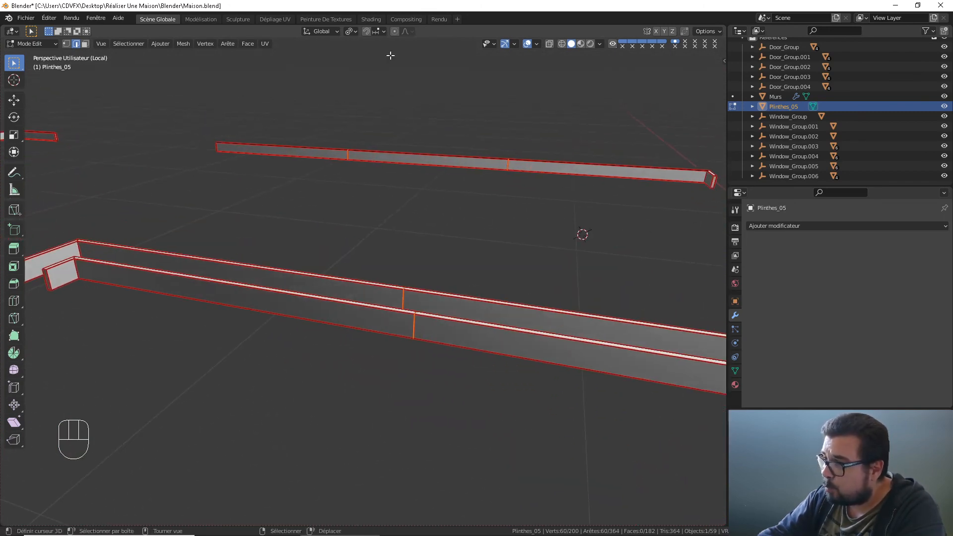
- Set the transform pivot to individual origins and bevel the selected joint edge loops
{"action": "left_click", "coordinate": [350, 31]}
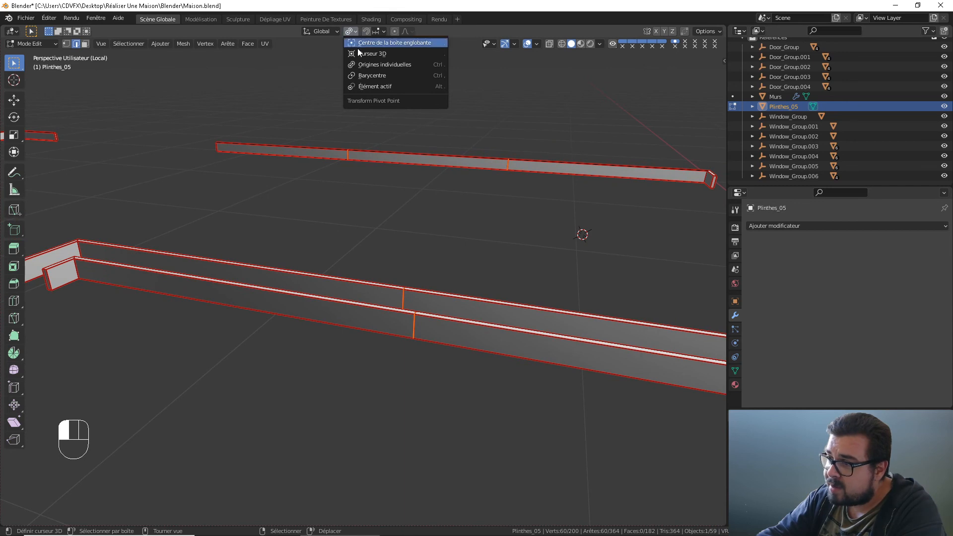
{"action": "left_click", "coordinate": [394, 64]}
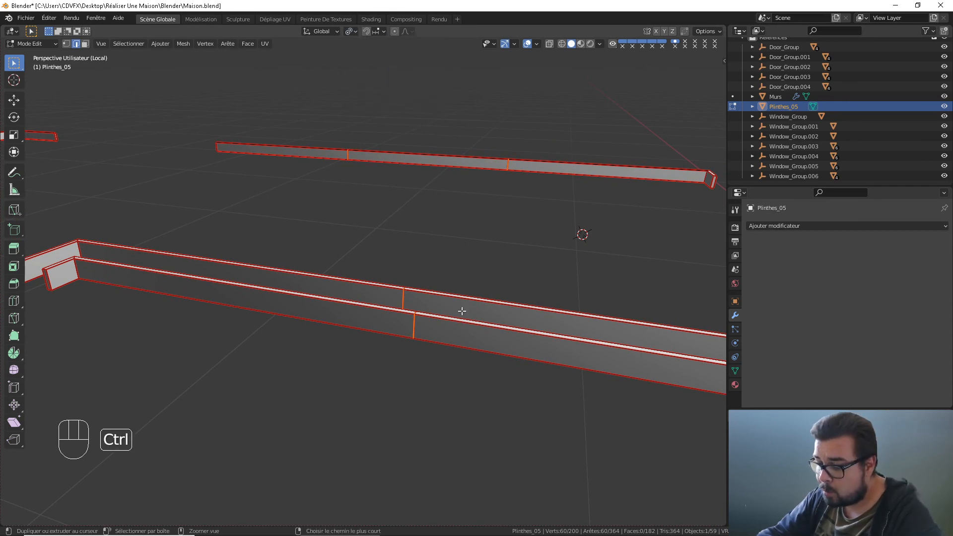
{"action": "key", "text": "ctrl+b"}
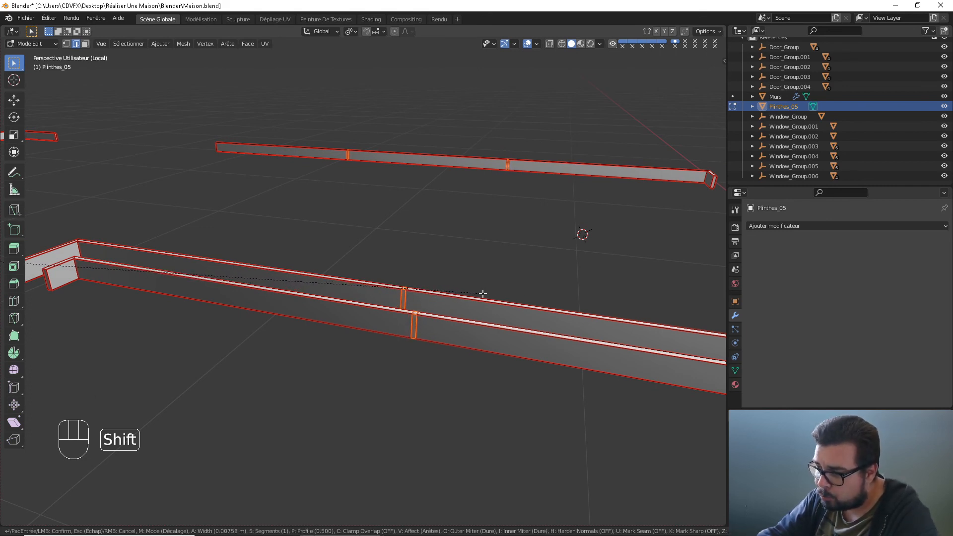
{"action": "left_click", "coordinate": [474, 297]}
{"action": "scroll", "coordinate": [314, 386], "scroll_direction": "up", "scroll_amount": 1}
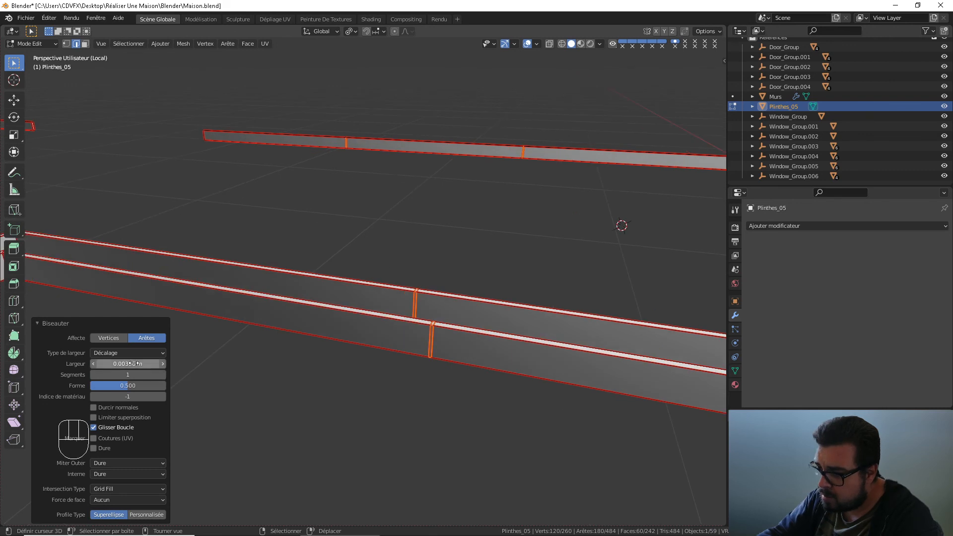
- Set the joint bevel's width to 0.003 m
{"action": "left_click", "coordinate": [128, 364]}
{"action": "type", "text": "0"}
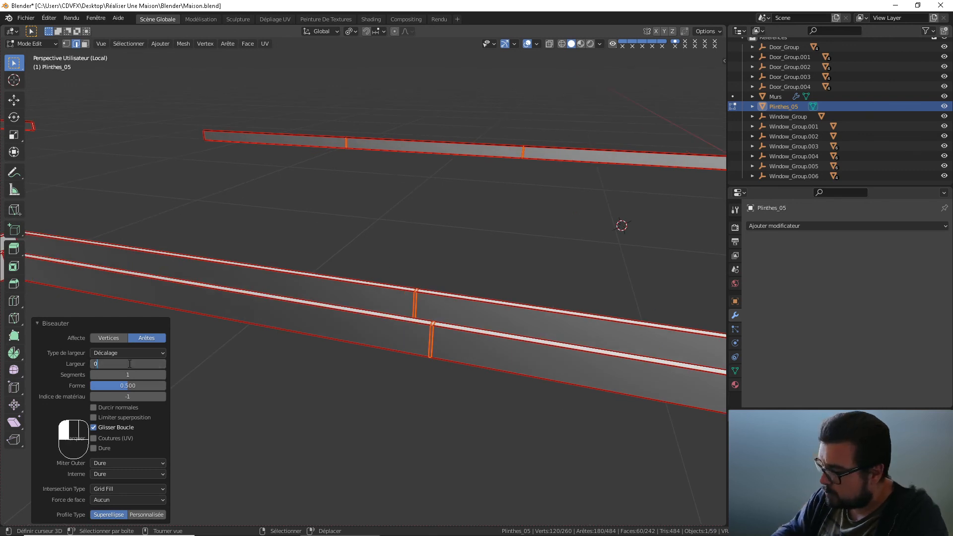
{"action": "type", "text": ".0003"}
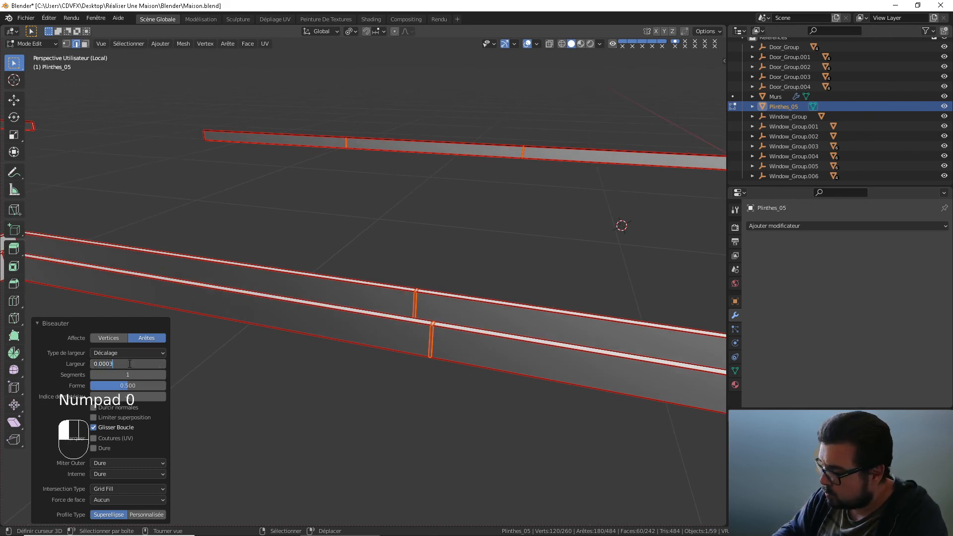
{"action": "key", "text": "Return"}
{"action": "left_click", "coordinate": [128, 364]}
{"action": "type", "text": "0.00"}
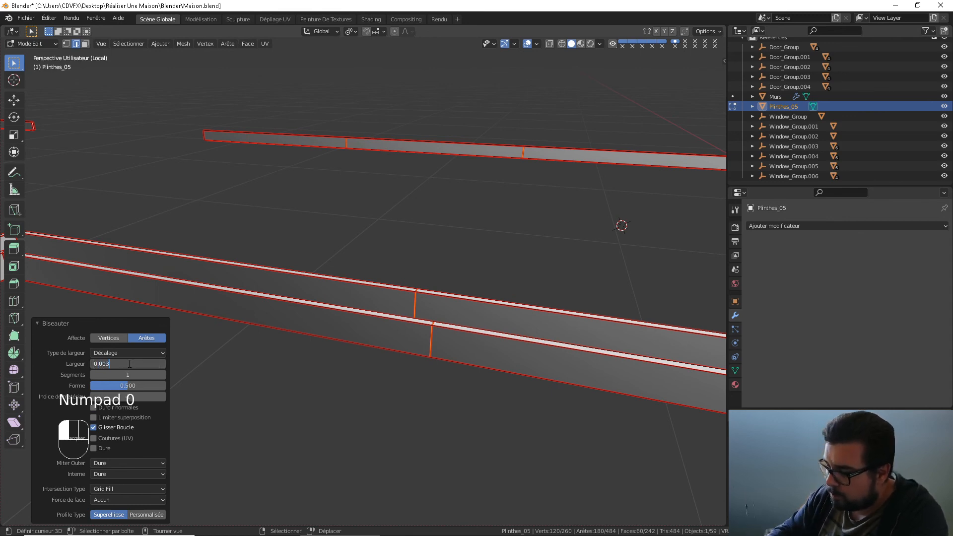
{"action": "type", "text": "3"}
{"action": "key", "text": "Return"}
- Extrude the bevelled joint strips in place and scale them uniformly to 0.95 to form recessed grooves
{"action": "middle_click_drag", "start_coordinate": [396, 370], "coordinate": [401, 335]}
{"action": "scroll", "coordinate": [381, 358], "scroll_direction": "up", "scroll_amount": 3}
{"action": "scroll", "coordinate": [401, 336], "scroll_direction": "up", "scroll_amount": 2}
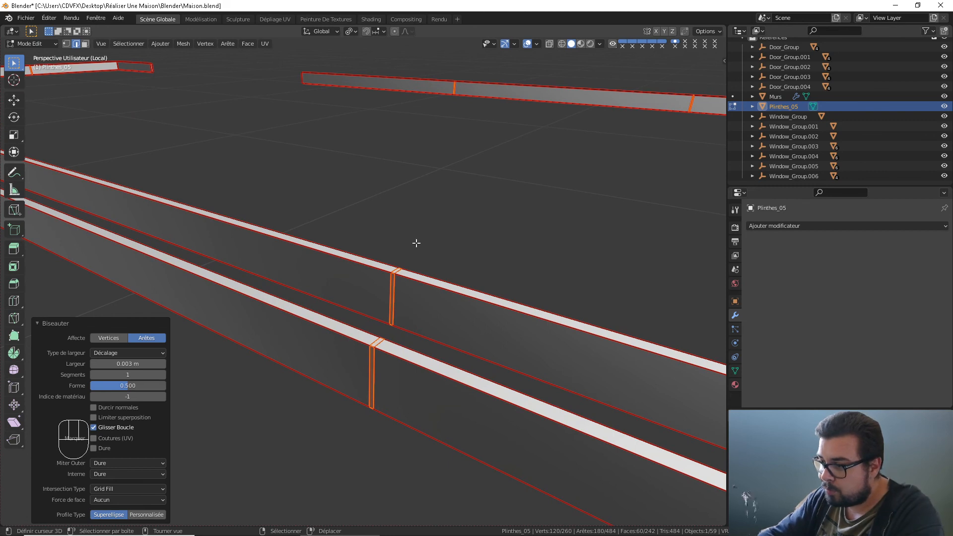
{"action": "key", "text": "e"}
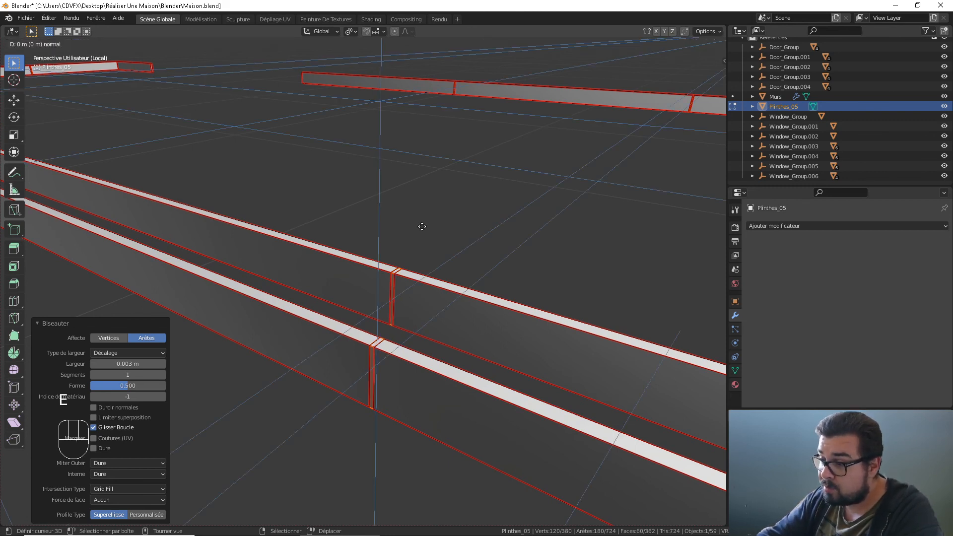
{"action": "key", "text": "s"}
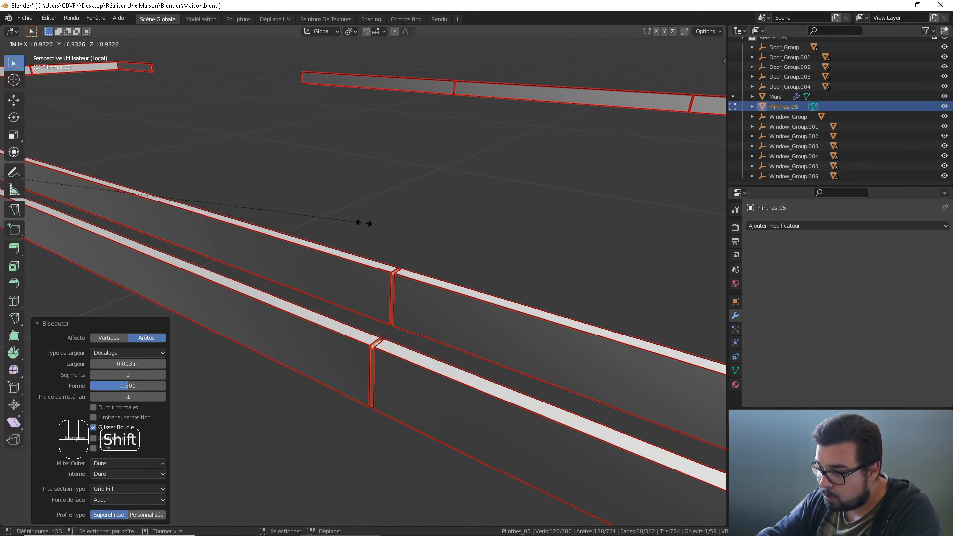
{"action": "type", "text": "0."}
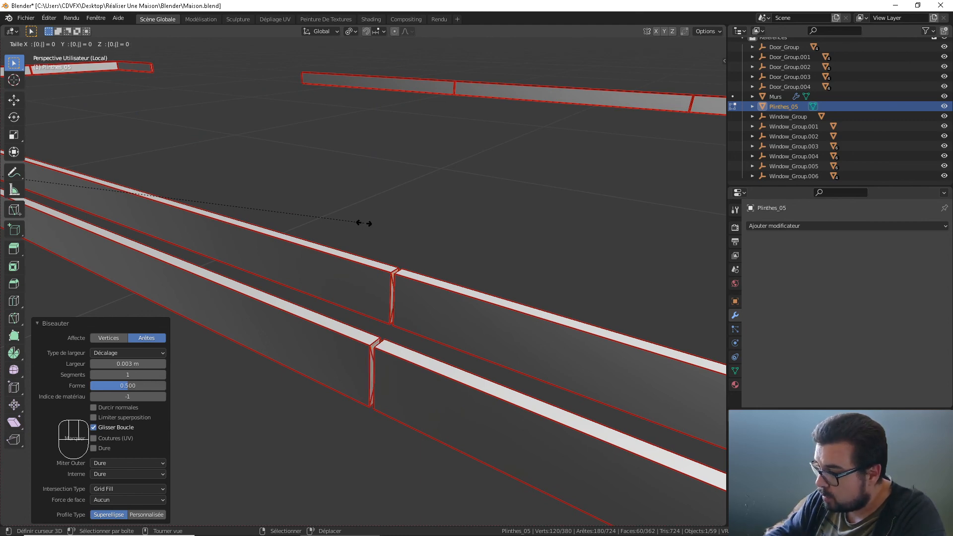
{"action": "type", "text": "9"}
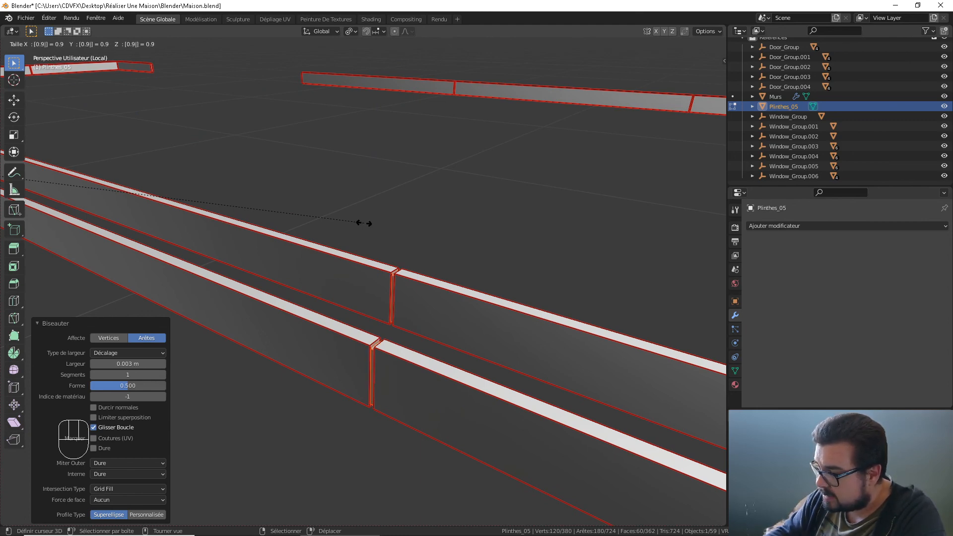
{"action": "type", "text": "8"}
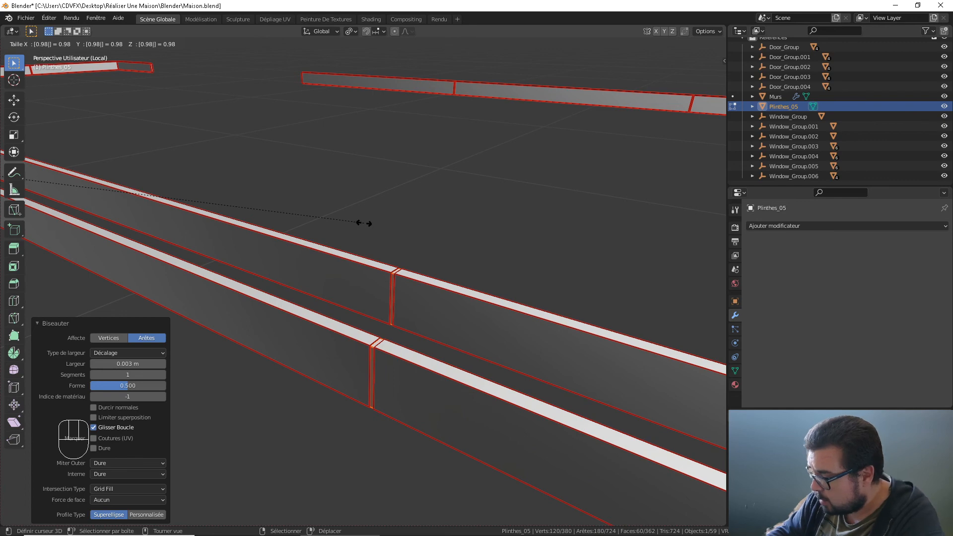
{"action": "key", "text": "BackSpace"}
{"action": "type", "text": "5"}
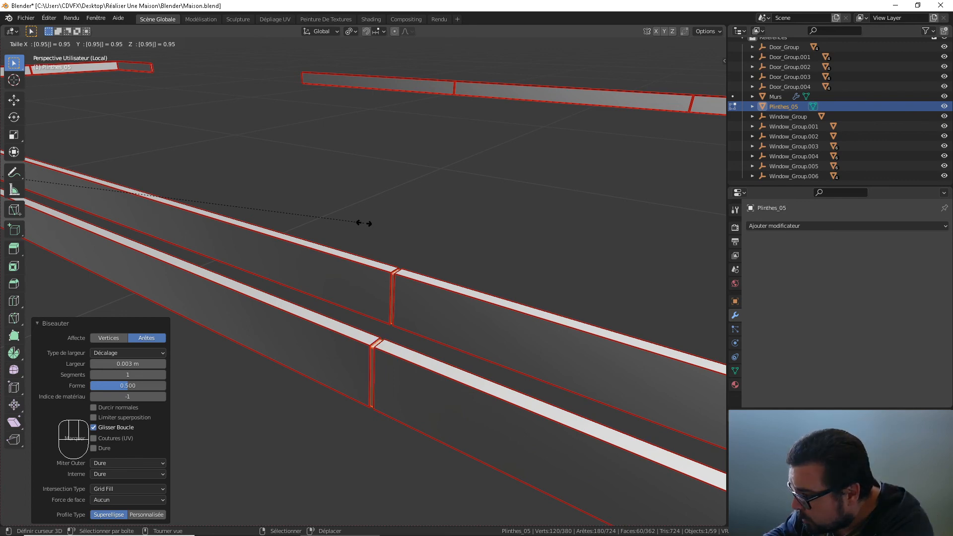
{"action": "key", "text": "Return"}
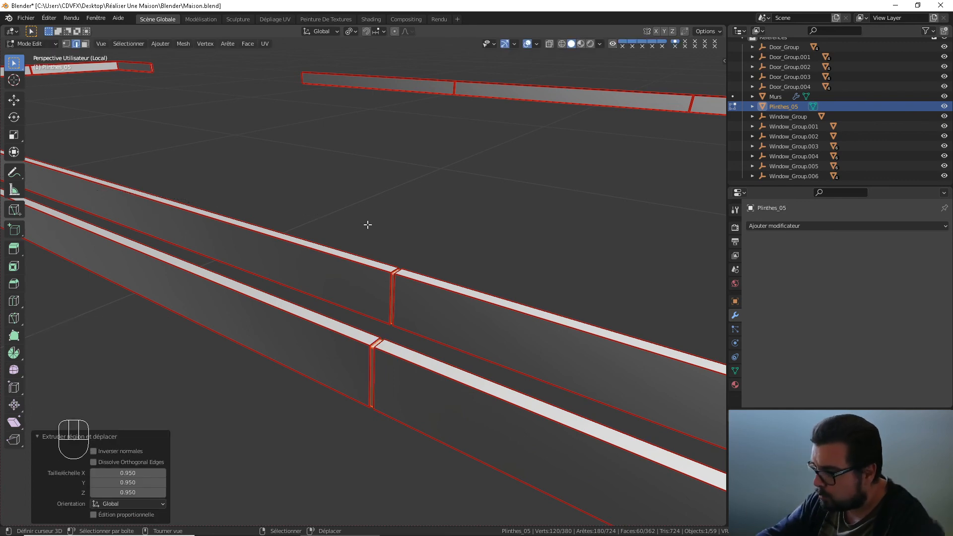
- Scale the extruded groove faces to 0.9 along the global X axis
{"action": "middle_click_drag", "start_coordinate": [374, 271], "coordinate": [426, 258]}
{"action": "middle_click_drag", "start_coordinate": [426, 257], "coordinate": [397, 225], "text": "shift"}
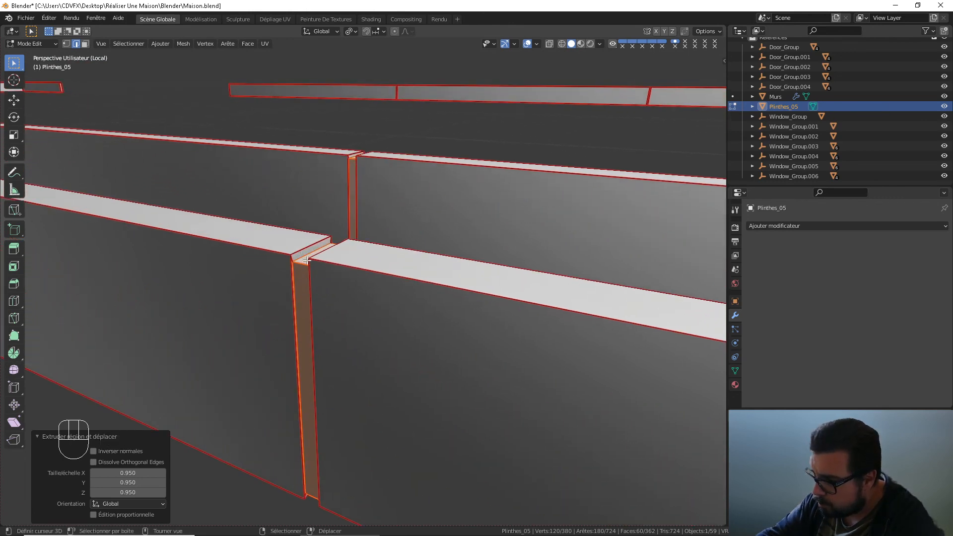
{"action": "mouse_move", "coordinate": [307, 260]}
{"action": "middle_mouse_down"}
{"action": "mouse_move", "coordinate": [298, 266]}
{"action": "mouse_move", "coordinate": [310, 269]}
{"action": "middle_mouse_up"}
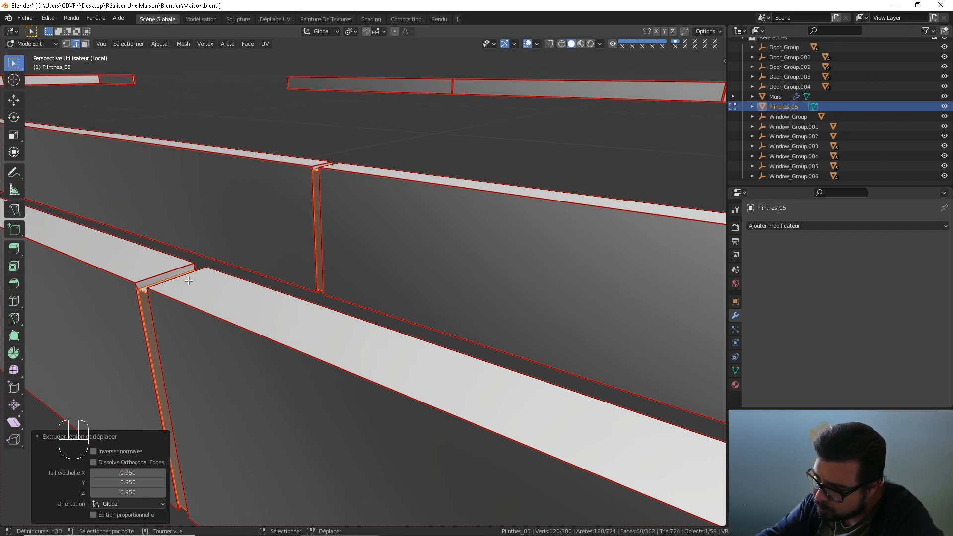
{"action": "key", "text": "s"}
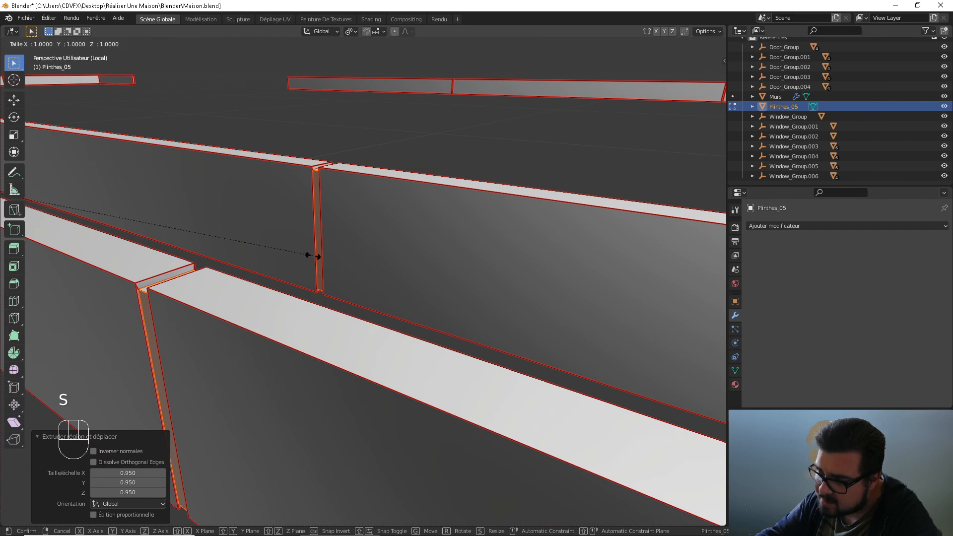
{"action": "key", "text": "x"}
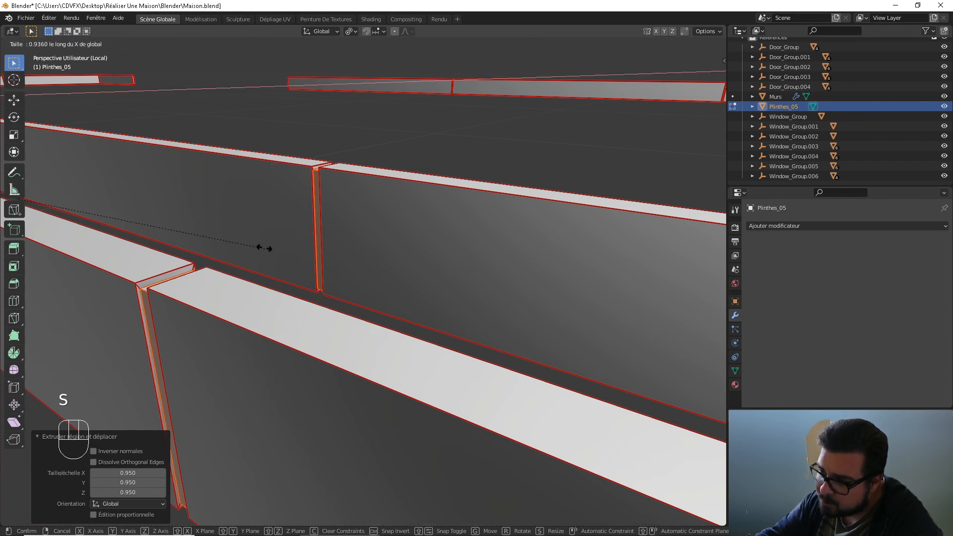
{"action": "type", "text": "0.95"}
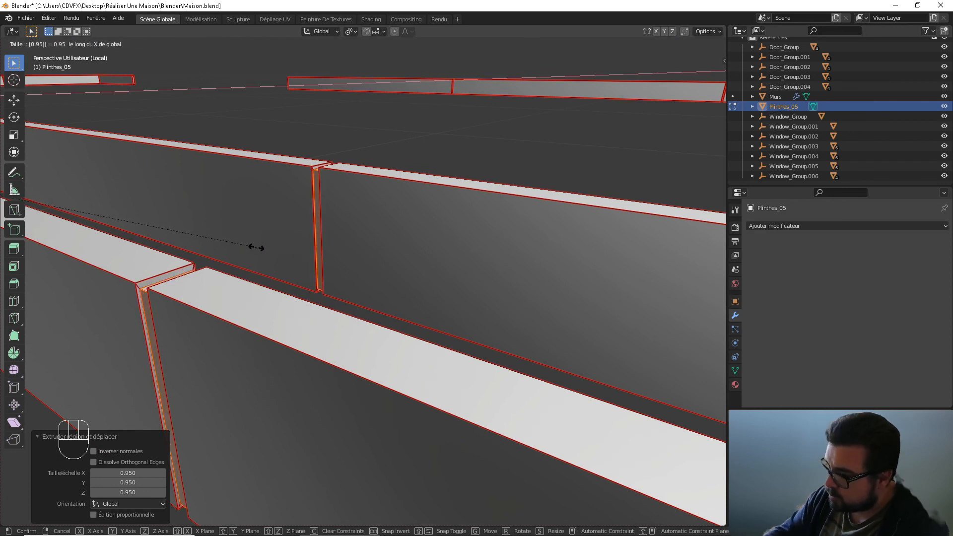
{"action": "key", "text": "BackSpace"}
{"action": "key", "text": "BackSpace"}
{"action": "key", "text": "BackSpace"}
{"action": "key", "text": "BackSpace"}
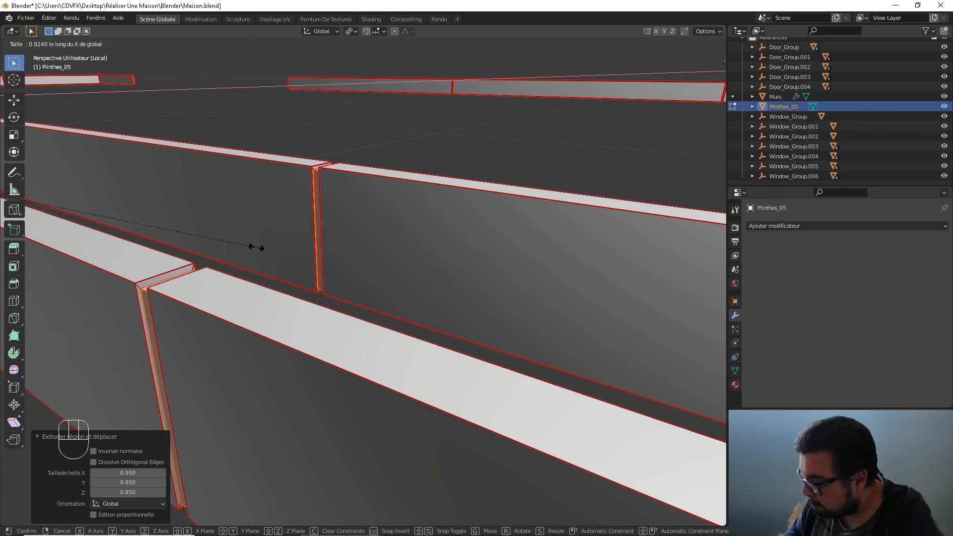
{"action": "type", "text": "0.9"}
{"action": "key", "text": "Return"}
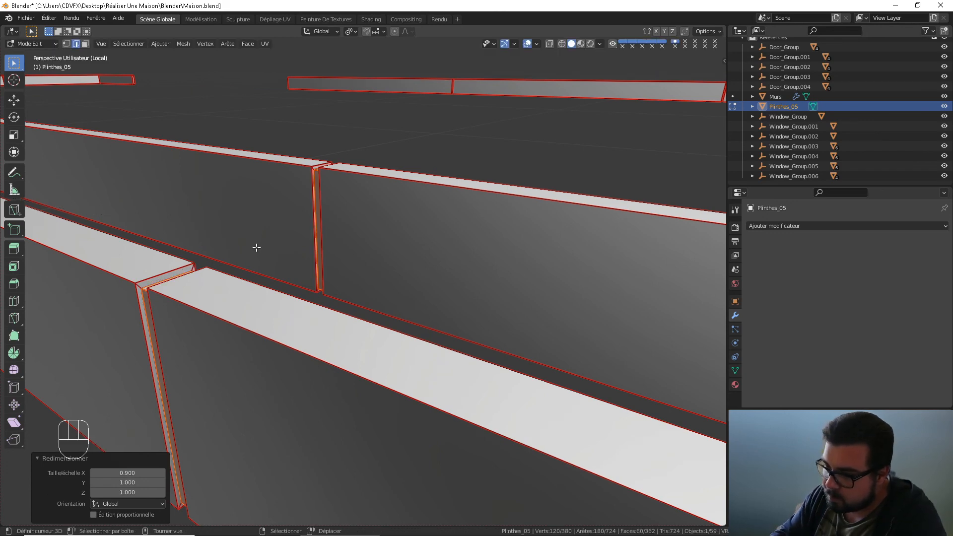
- Leave Edit Mode on Plinthes_05 with the grooves of the two long parallel baseboards in close view
{"action": "scroll", "coordinate": [155, 288], "scroll_direction": "up", "scroll_amount": 3}
{"action": "scroll", "coordinate": [153, 334], "scroll_direction": "down", "scroll_amount": 5}
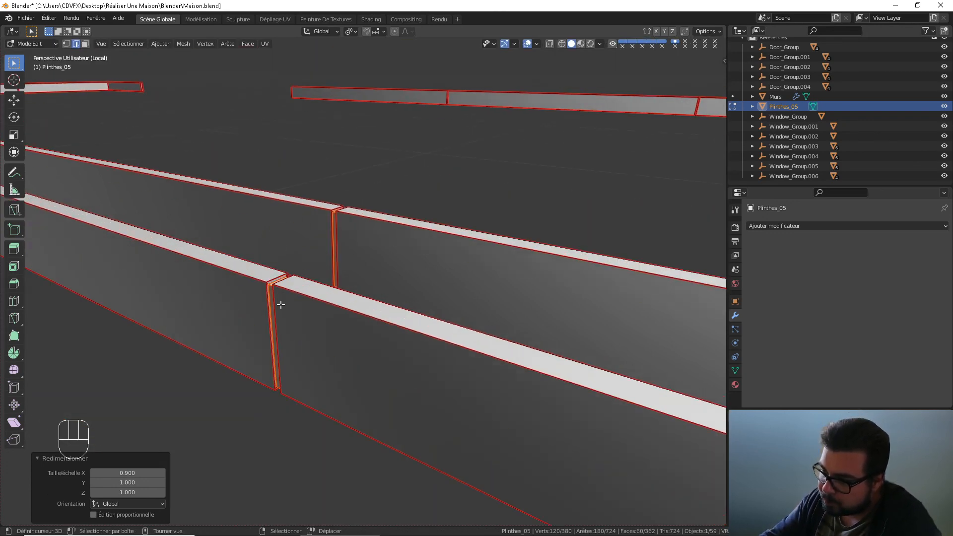
{"action": "middle_click_drag", "start_coordinate": [291, 304], "coordinate": [316, 300]}
{"action": "middle_click_drag", "start_coordinate": [443, 283], "coordinate": [393, 294], "text": "shift"}
{"action": "key", "text": "Tab"}
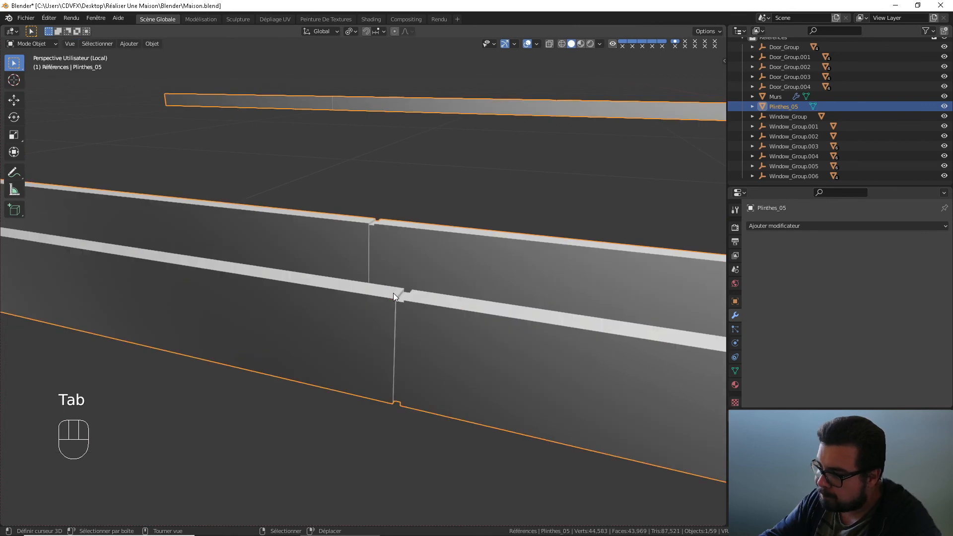
- Apply the rotation and scale of Plinthes_05 and set its origin to its geometry
{"action": "key", "text": "q"}
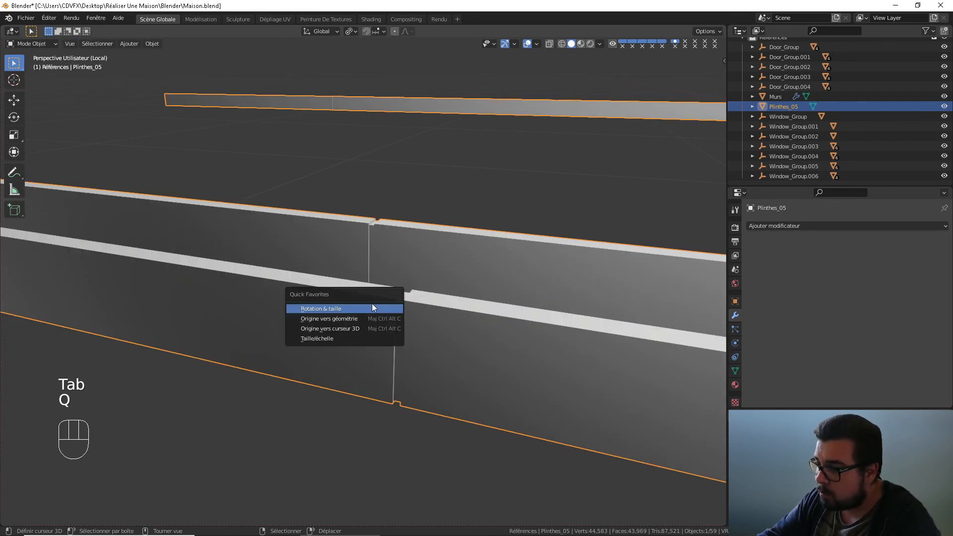
{"action": "left_click", "coordinate": [371, 304]}
{"action": "key", "text": "q"}
{"action": "left_click", "coordinate": [350, 314]}
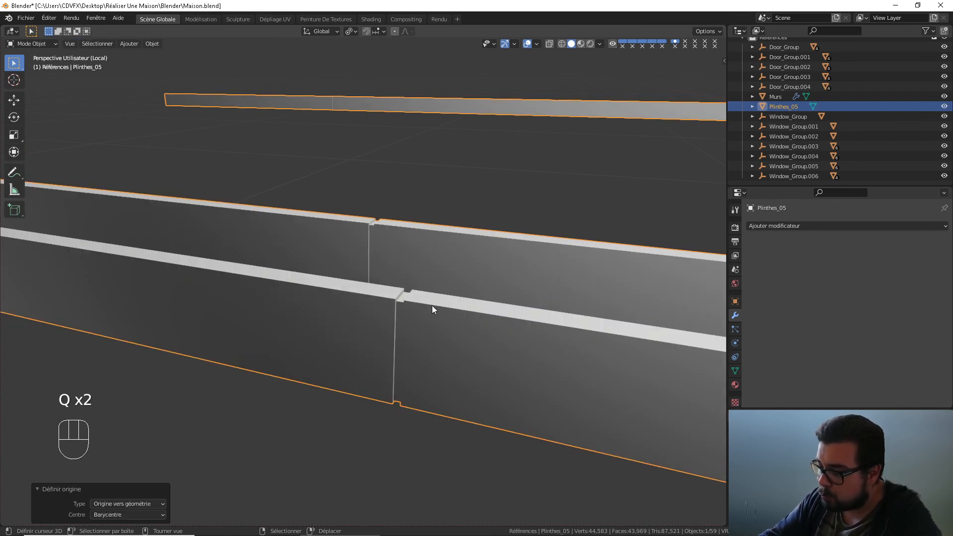
{"action": "middle_click_drag", "start_coordinate": [432, 308], "coordinate": [381, 296]}
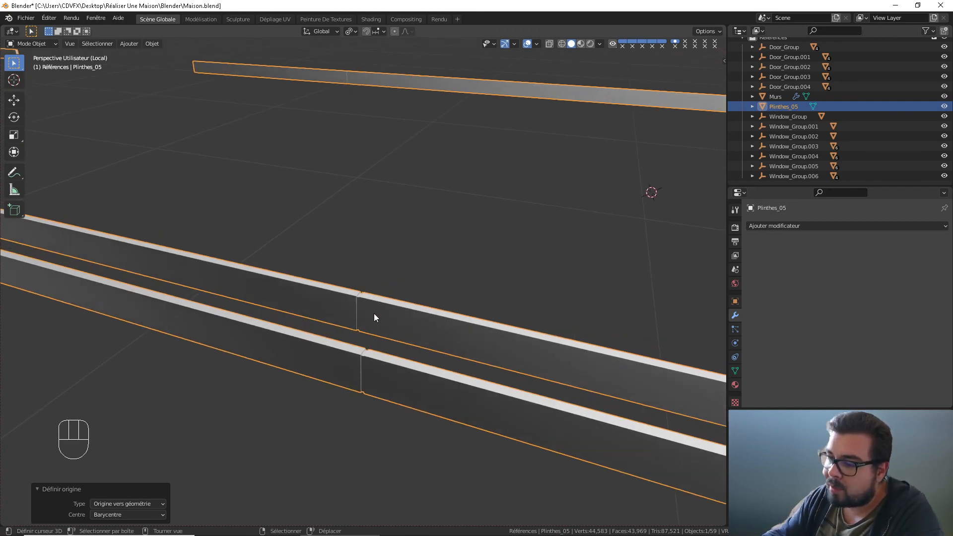
- Add a Bevel modifier to Plinthes_05 and inspect the bevelled edges around the joint grooves
{"action": "left_click", "coordinate": [782, 225]}
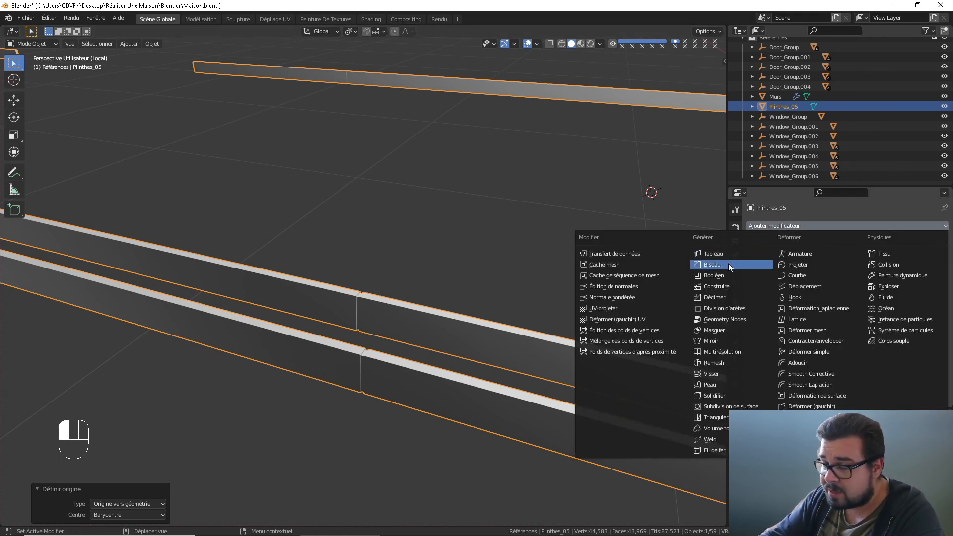
{"action": "left_click", "coordinate": [723, 265]}
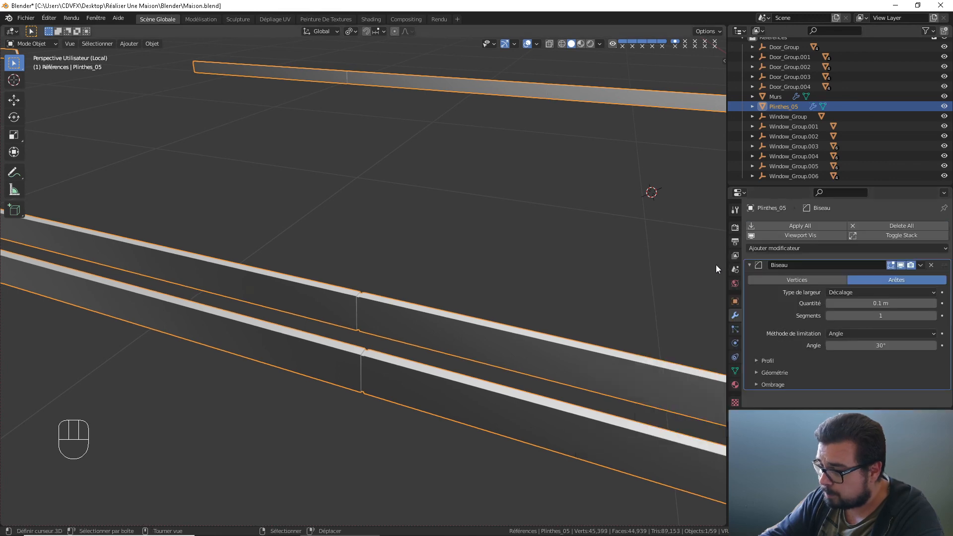
{"action": "scroll", "coordinate": [538, 342], "scroll_direction": "up", "scroll_amount": 8}
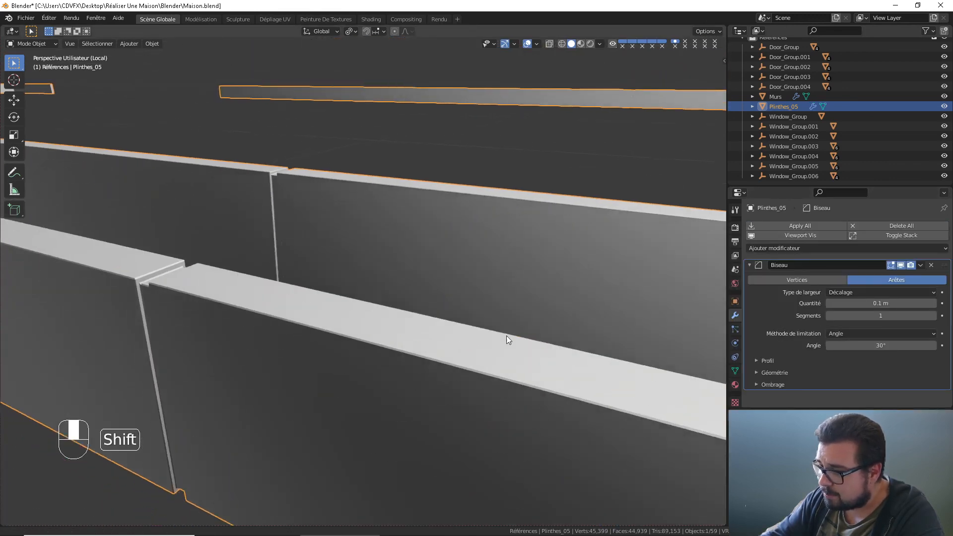
{"action": "middle_click_drag", "start_coordinate": [294, 297], "coordinate": [392, 298], "text": "shift"}
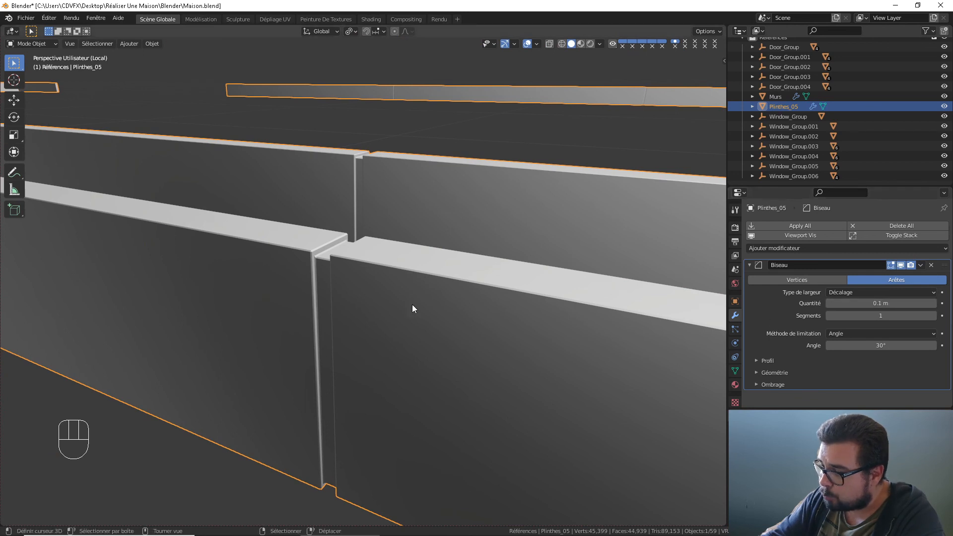
{"action": "left_click", "coordinate": [750, 264]}
- Add a Weighted Normal modifier after the bevel on Plinthes_05 and check the mesh's Auto Smooth setting
{"action": "left_click", "coordinate": [821, 250]}
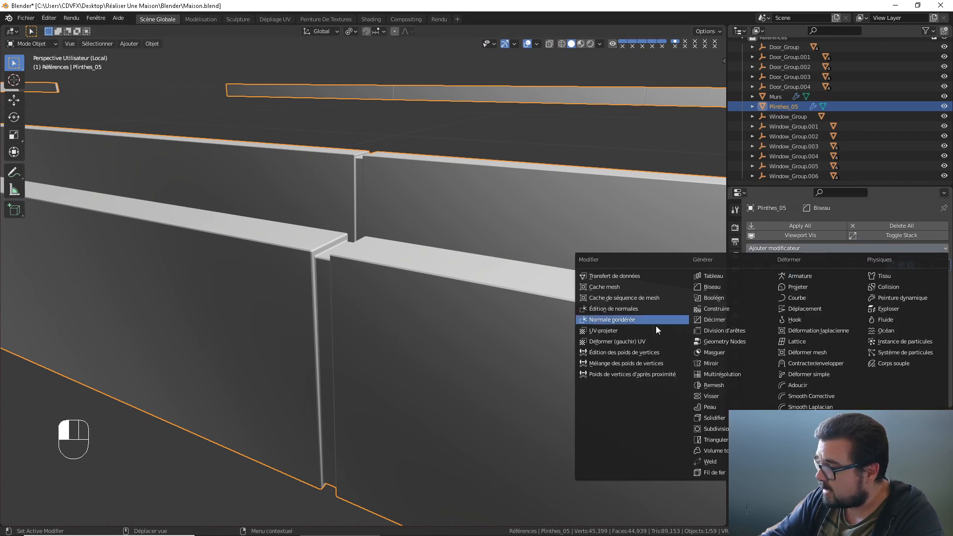
{"action": "left_click", "coordinate": [631, 322]}
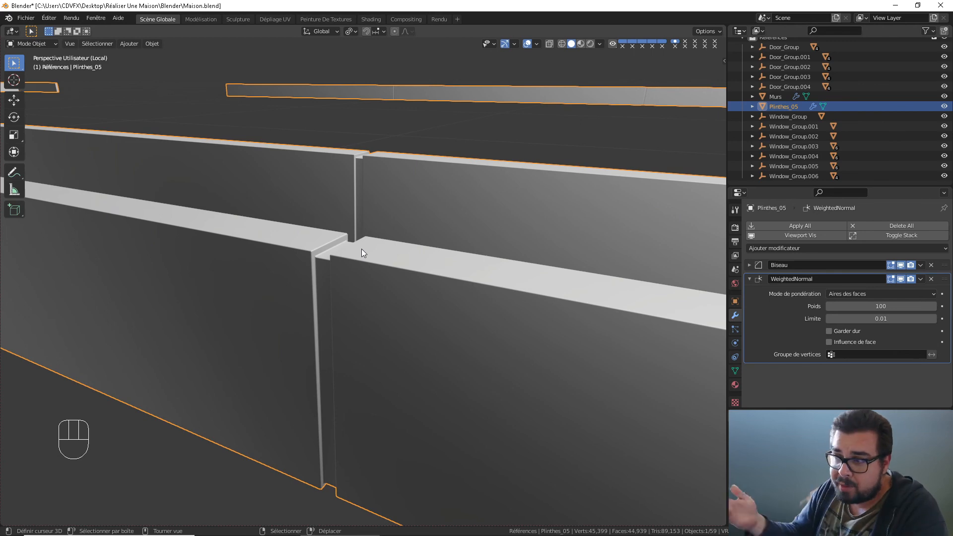
{"action": "scroll", "coordinate": [347, 244], "scroll_direction": "down", "scroll_amount": 4}
{"action": "middle_click_drag", "start_coordinate": [362, 255], "coordinate": [454, 250]}
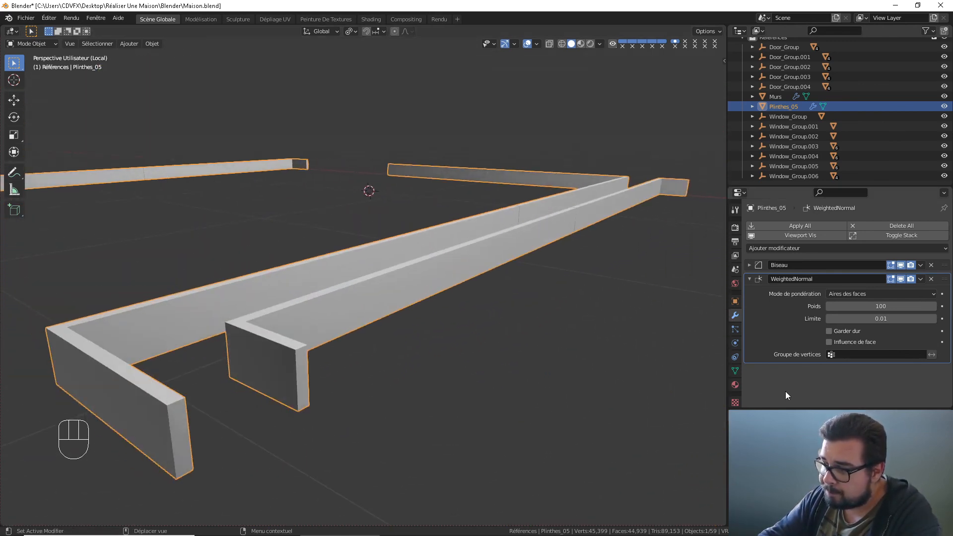
{"action": "left_click", "coordinate": [735, 371]}
{"action": "scroll", "coordinate": [764, 370], "scroll_direction": "down", "scroll_amount": 8}
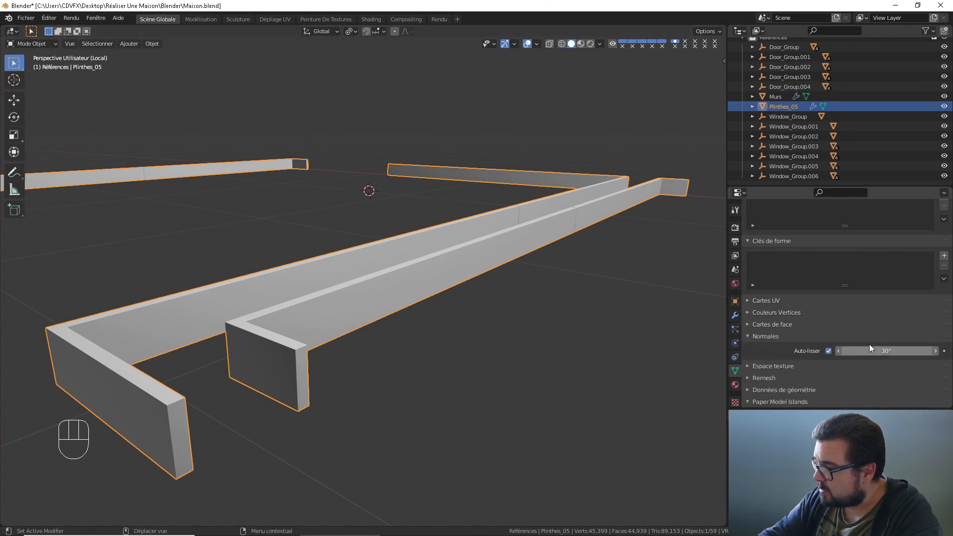
{"action": "left_click", "coordinate": [736, 315]}
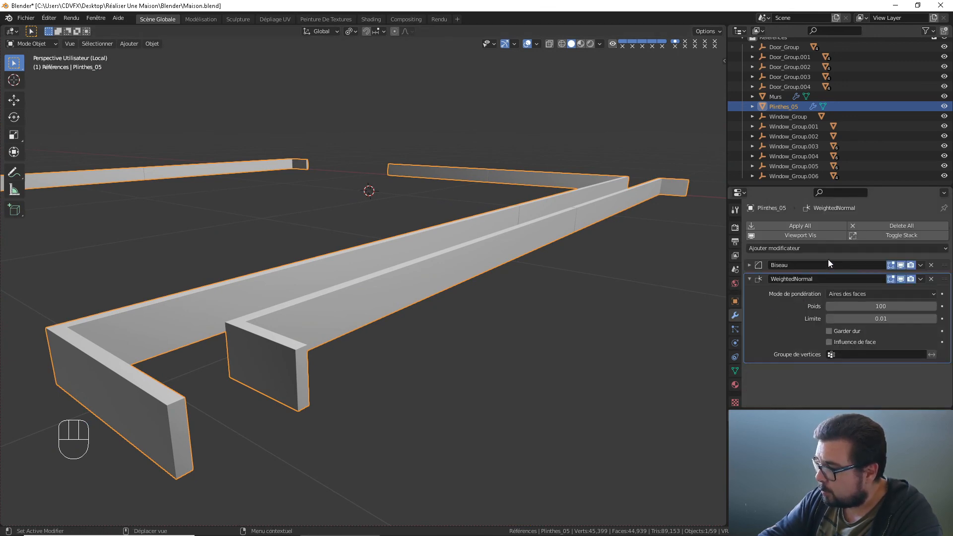
{"action": "left_click", "coordinate": [761, 279]}
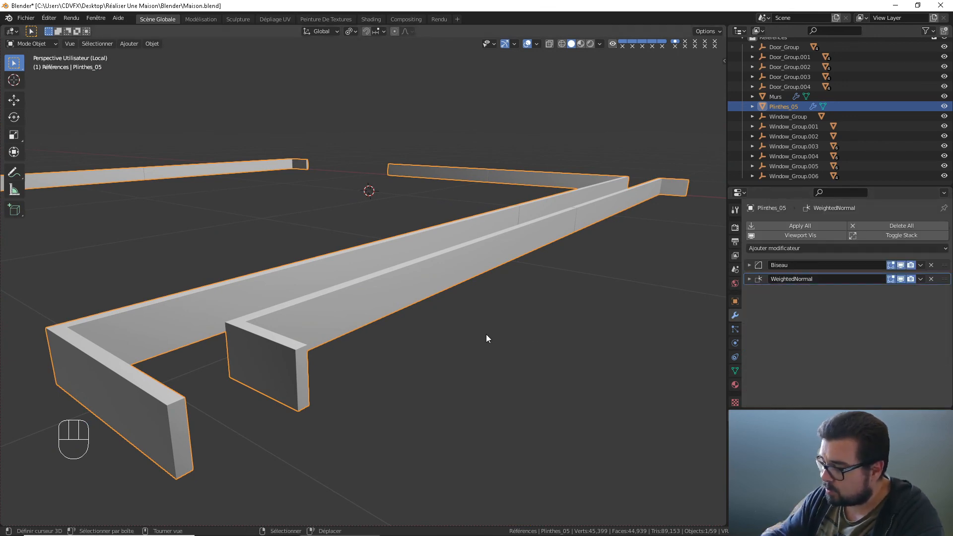
- Leave local view to show the whole house, deselect everything and inspect the baseboards in the rooms
{"action": "key", "text": "KP_Divide"}
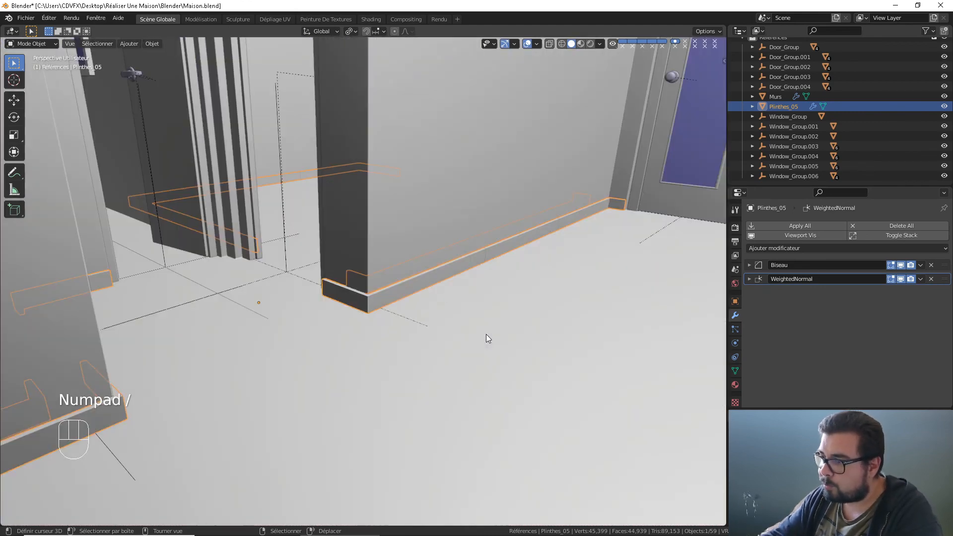
{"action": "key", "text": "a"}
{"action": "left_click", "coordinate": [466, 278]}
{"action": "middle_click_drag", "start_coordinate": [476, 278], "coordinate": [338, 320]}
{"action": "middle_click_drag", "start_coordinate": [339, 321], "coordinate": [372, 318]}
{"action": "middle_click_drag", "start_coordinate": [372, 319], "coordinate": [272, 318]}
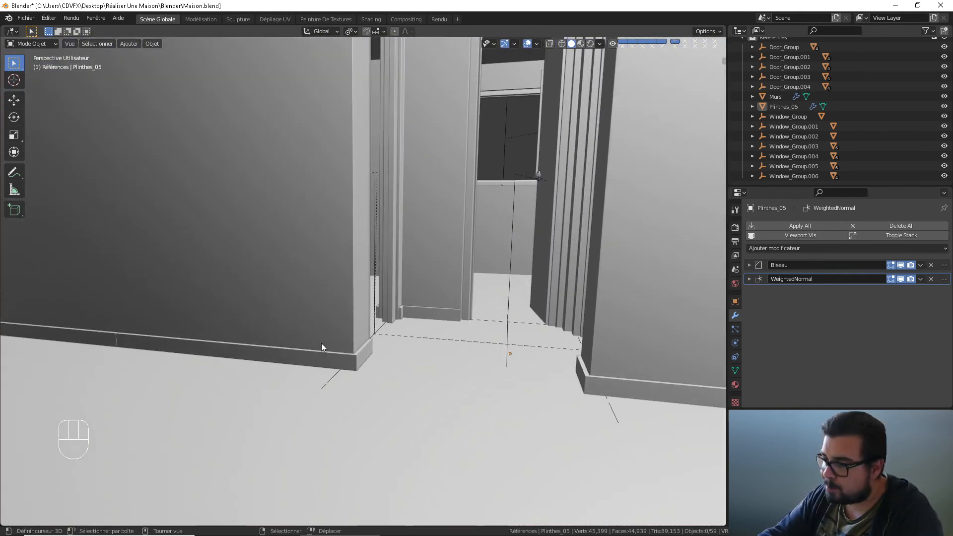
{"action": "middle_click_drag", "start_coordinate": [321, 344], "coordinate": [279, 347]}
{"action": "middle_click_drag", "start_coordinate": [325, 325], "coordinate": [483, 398], "text": "shift"}
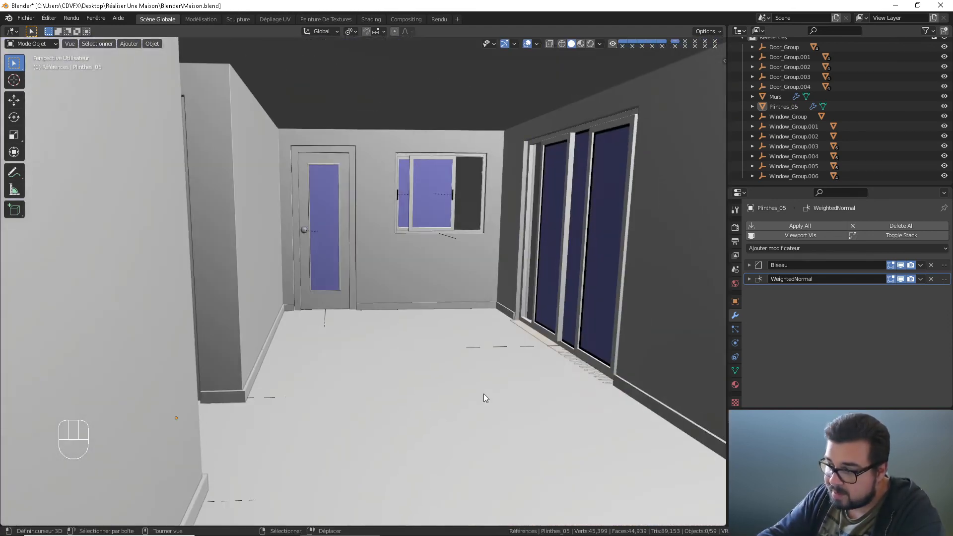